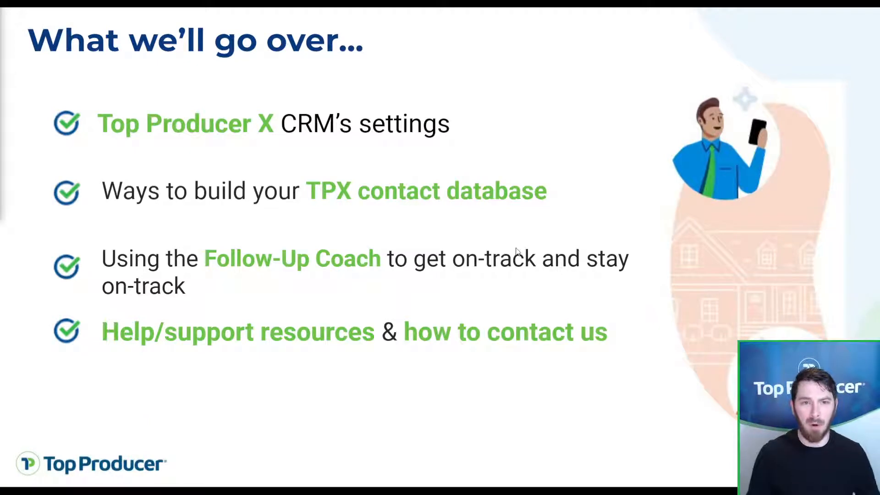
# Step: Advance to the 'New to Top Producer? Get logged in ASAP!' slide
pyautogui.click(742, 277)
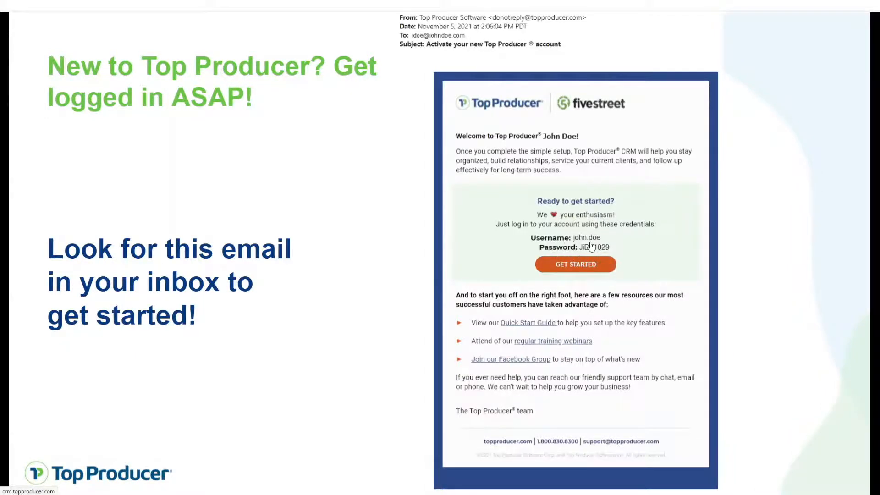
# Step: Open the sign-in page from the welcome email and sign in with the new account's username and password
pyautogui.click(582, 269)
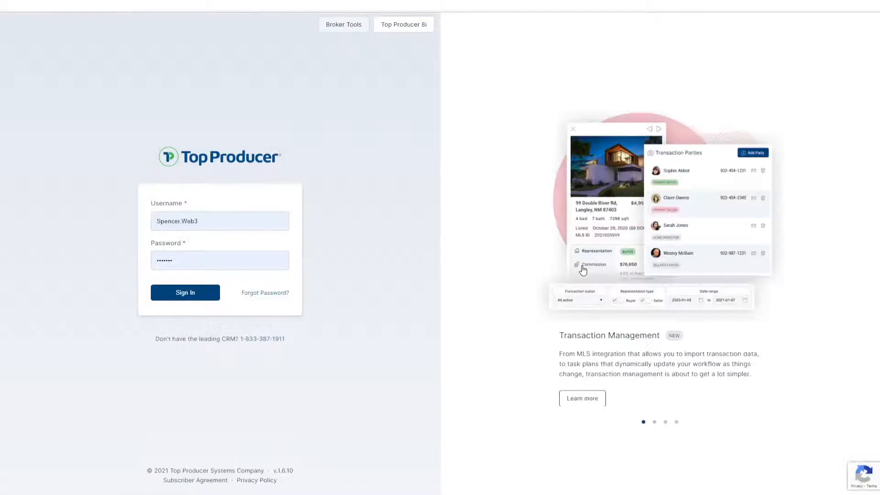
pyautogui.click(201, 218)
pyautogui.click(193, 265)
pyautogui.click(192, 265)
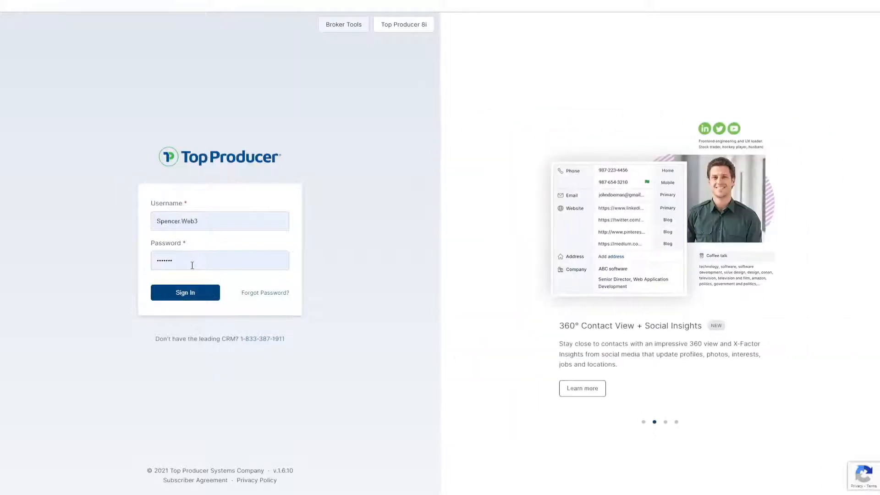
pyautogui.click(265, 297)
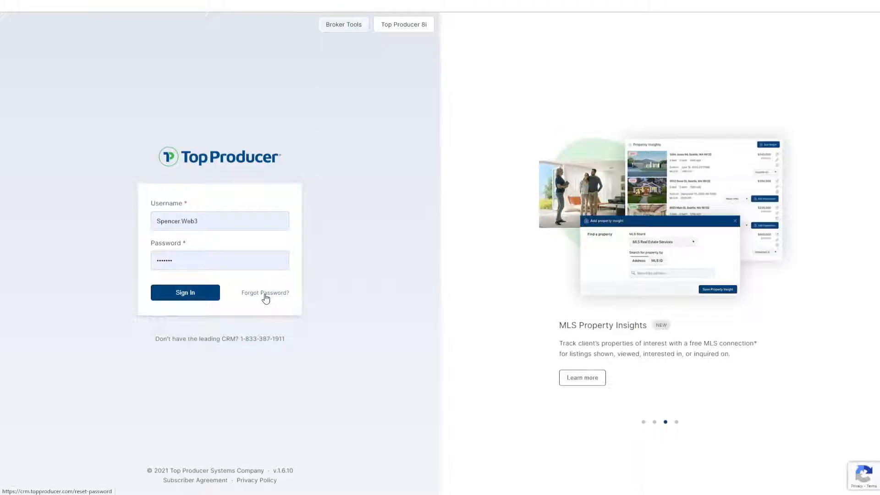
pyautogui.click(202, 294)
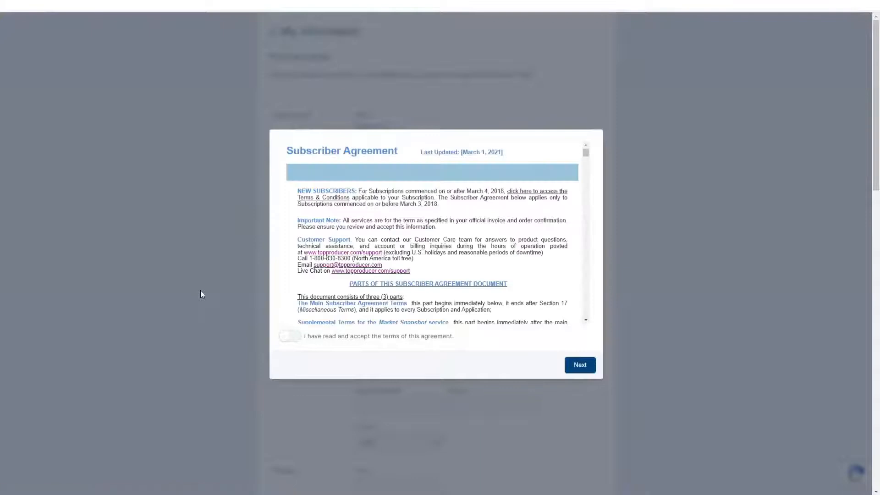
# Step: Tick 'I have read and accept the terms of this agreement' and proceed with Next
pyautogui.click(452, 265)
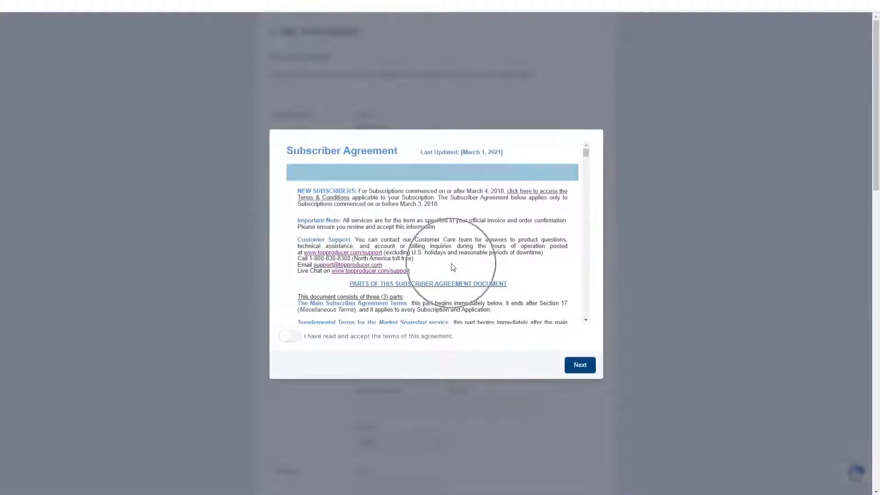
pyautogui.click(452, 264)
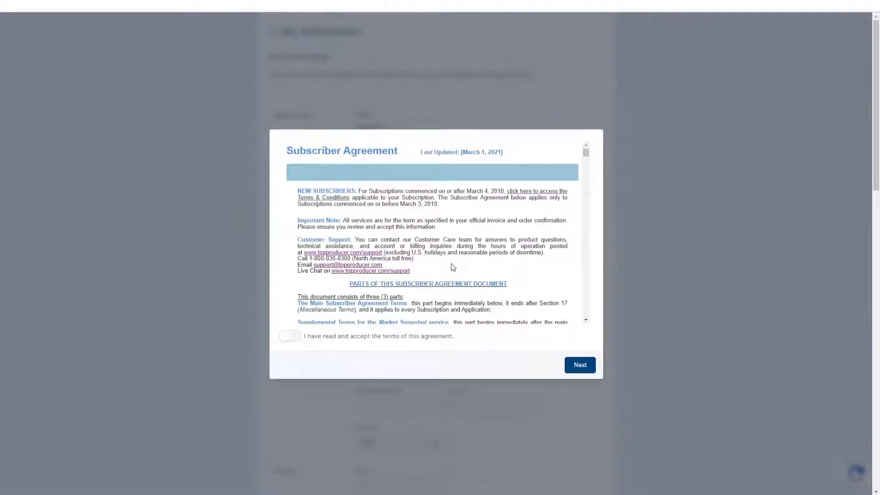
pyautogui.click(453, 266)
pyautogui.click(453, 267)
pyautogui.click(452, 267)
pyautogui.click(452, 267)
pyautogui.click(453, 267)
pyautogui.click(453, 267)
pyautogui.click(452, 267)
pyautogui.click(293, 342)
pyautogui.click(292, 342)
pyautogui.click(292, 342)
pyautogui.click(591, 370)
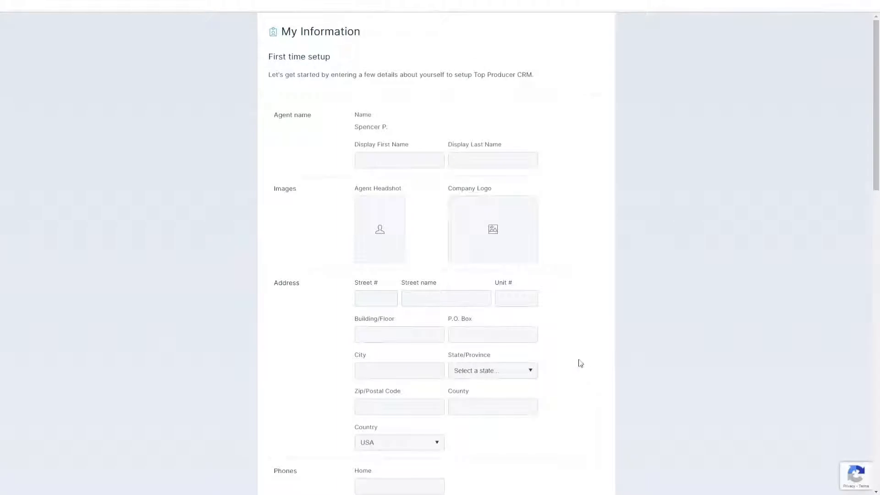
# Step: Scroll through the My Information form, reviewing its prefilled details
pyautogui.click(432, 235)
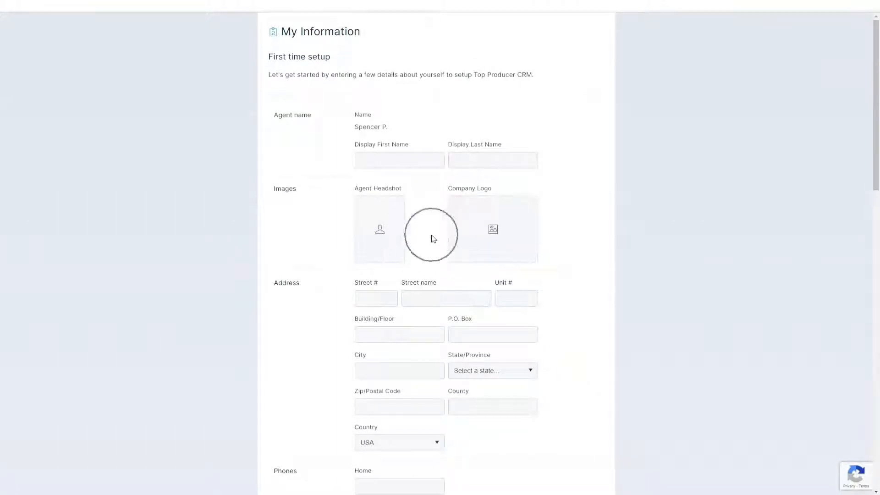
pyautogui.click(424, 356)
pyautogui.scroll(-5, 422, 355)
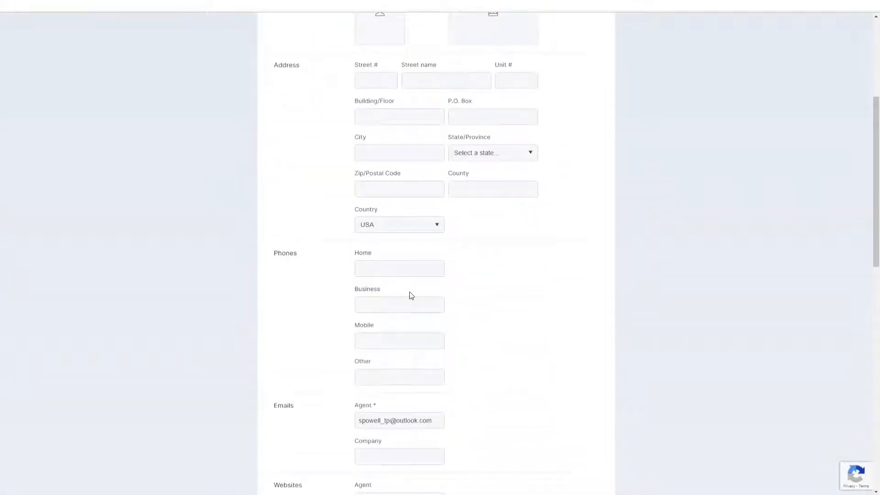
pyautogui.scroll(-2, 411, 296)
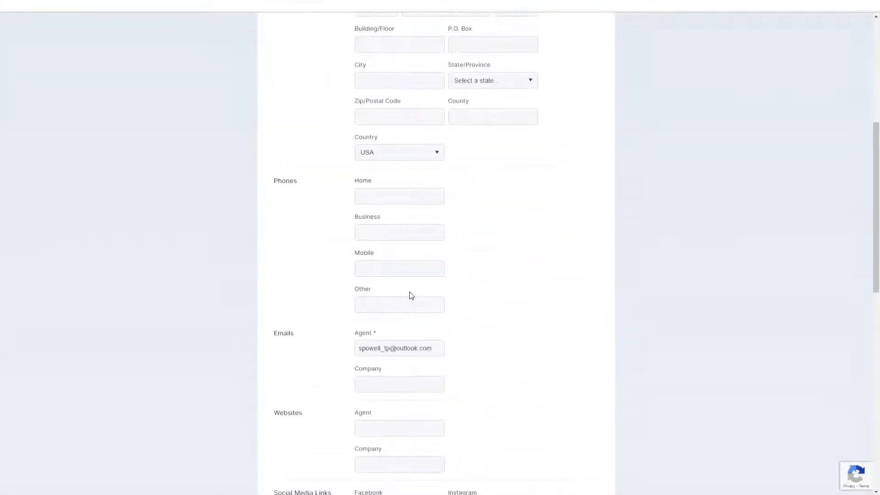
pyautogui.scroll(-2, 411, 296)
pyautogui.click(411, 301)
pyautogui.scroll(-2, 411, 301)
pyautogui.click(411, 301)
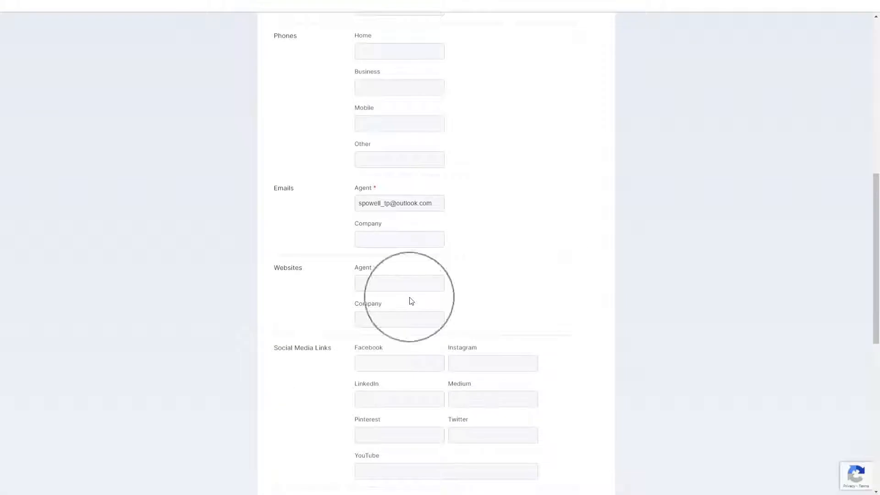
pyautogui.click(411, 385)
pyautogui.scroll(-10, 411, 387)
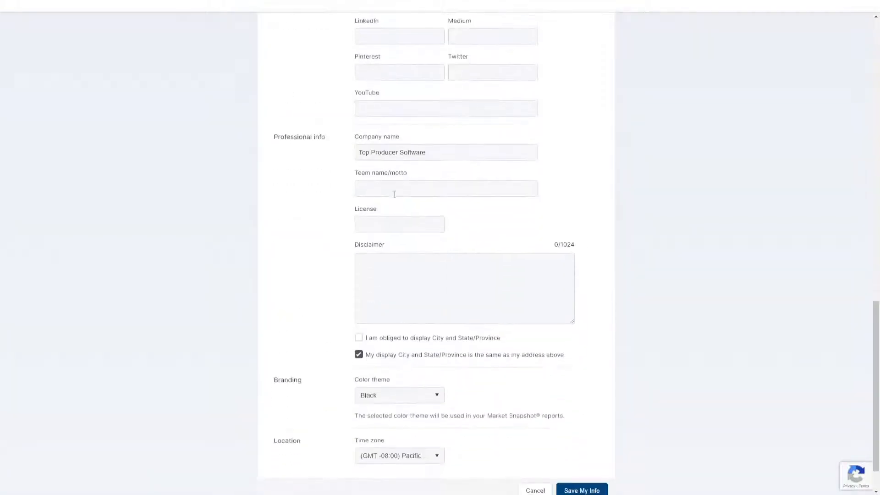
pyautogui.click(397, 186)
pyautogui.scroll(-2, 415, 439)
# Step: Keep the Pacific time zone and save the My Information details
pyautogui.click(398, 415)
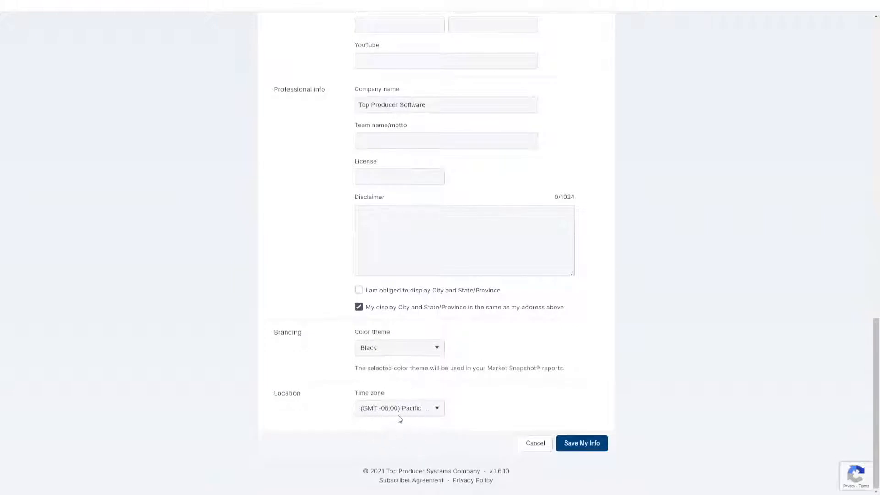
pyautogui.click(398, 415)
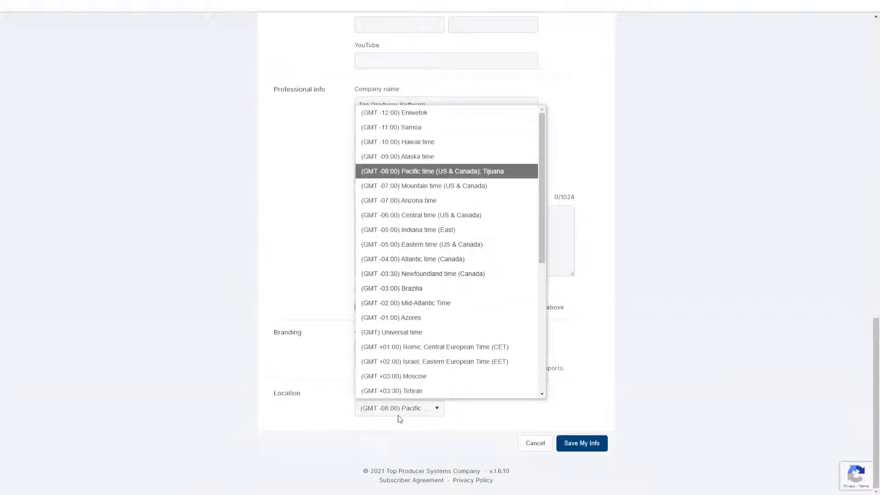
pyautogui.click(398, 417)
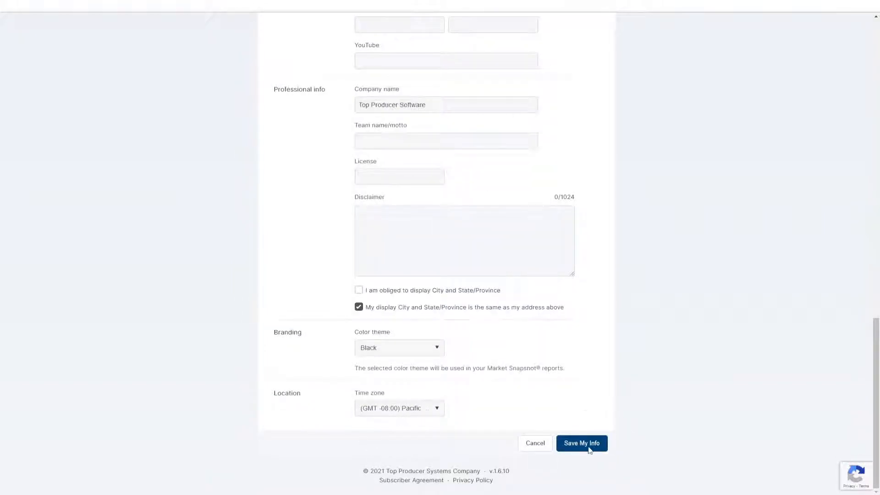
pyautogui.click(590, 449)
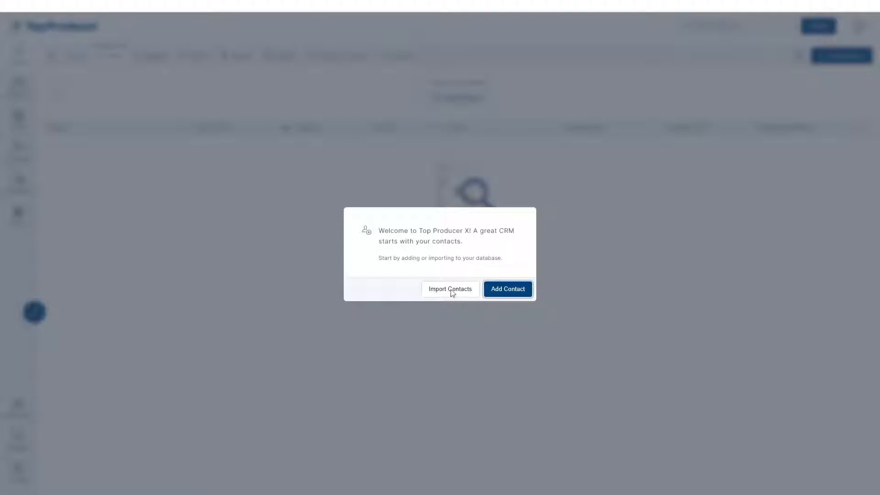
# Step: Choose Add Contact in the welcome dialog, then the Add Contact button on the Contacts list
pyautogui.click(513, 289)
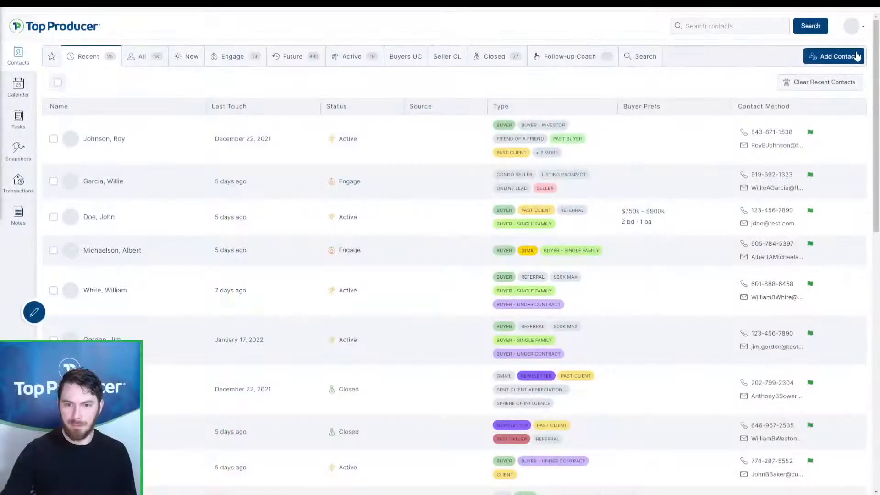
pyautogui.click(857, 56)
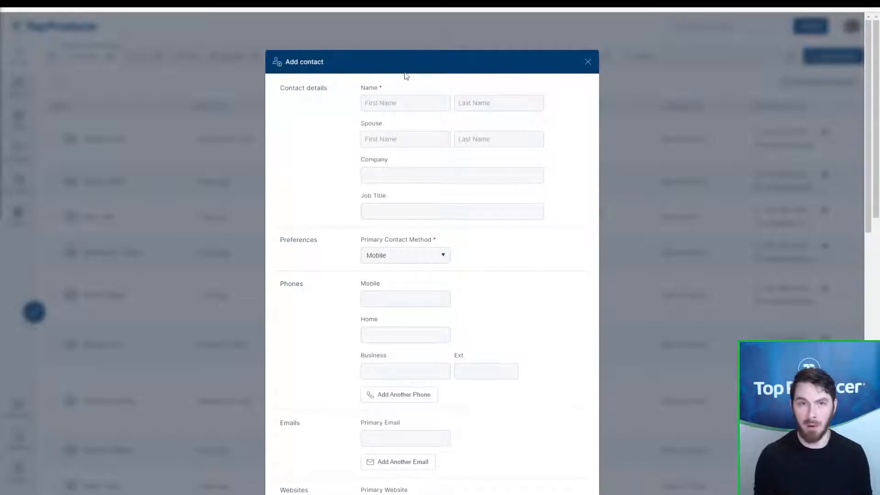
# Step: Enter the contact's first name and move the surname into the Last name field
pyautogui.click(407, 97)
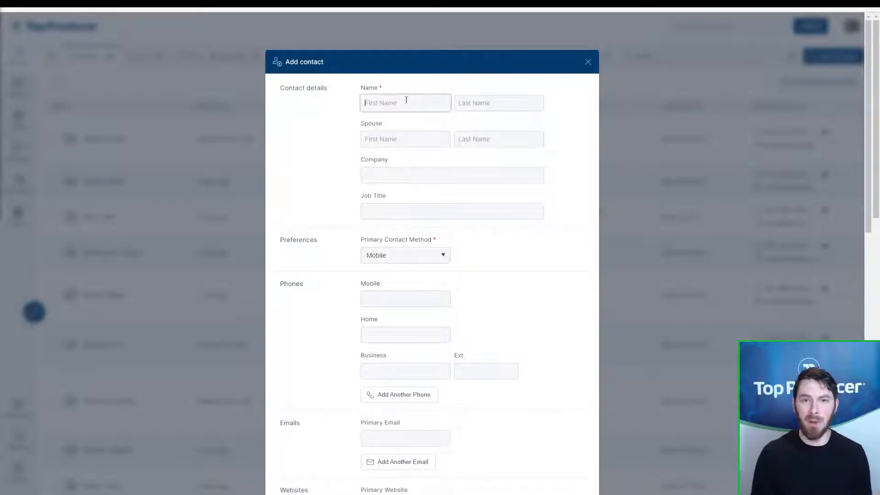
pyautogui.write('Jo')
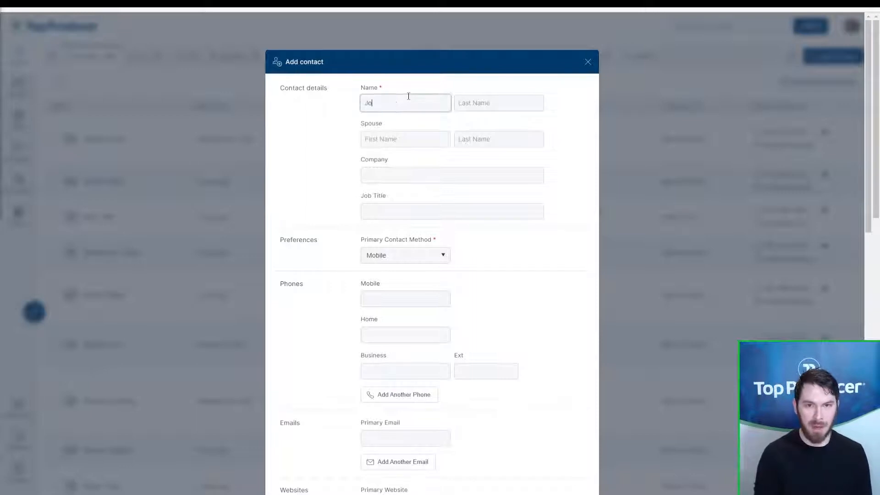
pyautogui.write('hn D')
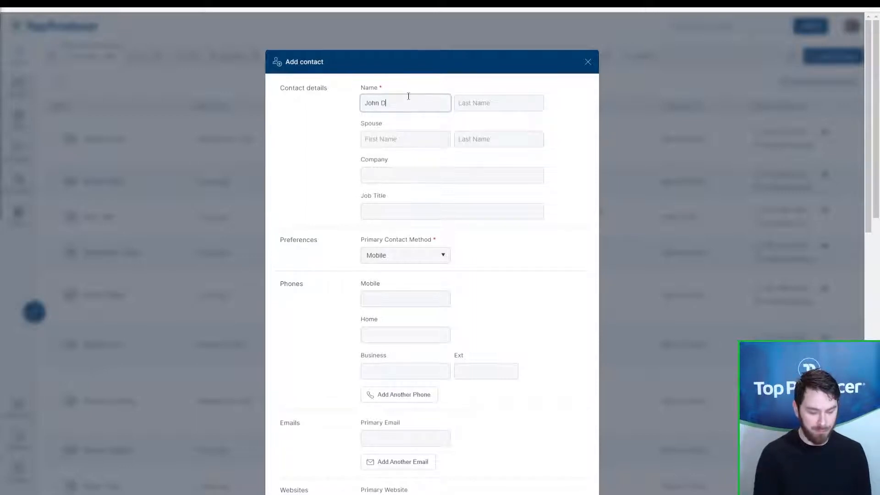
pyautogui.write('oeson')
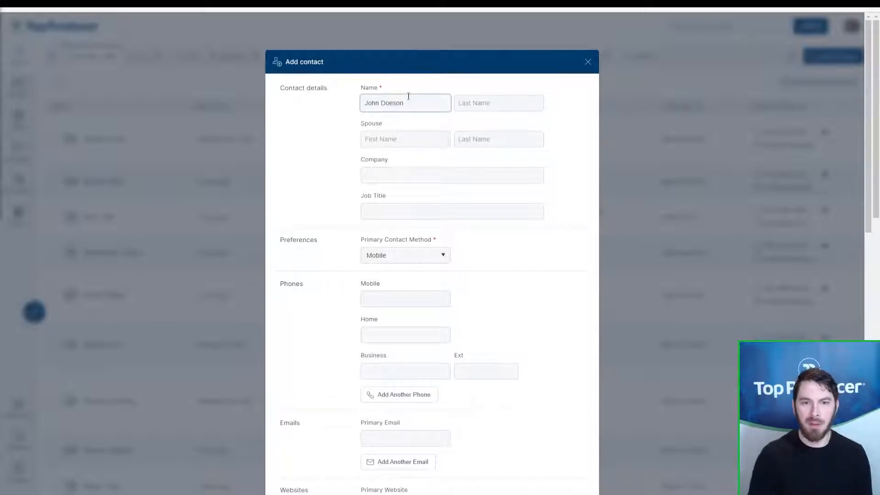
pyautogui.doubleClick(409, 96)
pyautogui.hotkey('ctrl', 'x')
pyautogui.click(494, 105)
pyautogui.hotkey('ctrl', 'v')
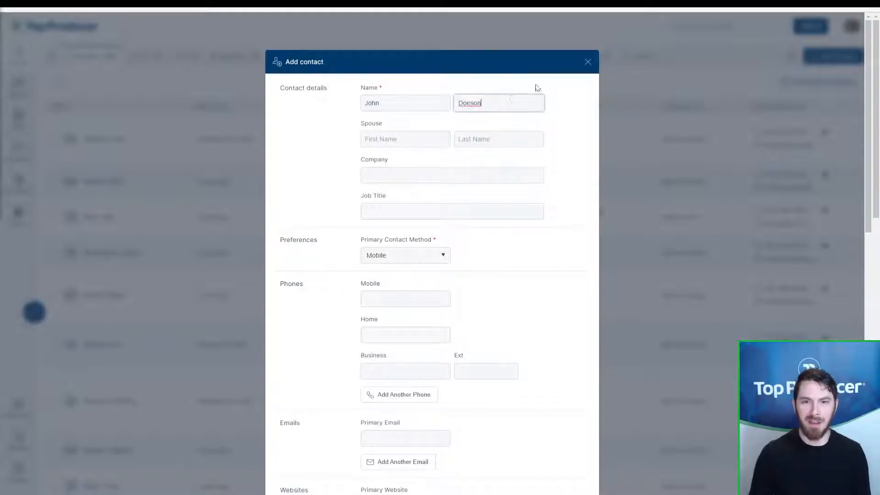
pyautogui.click(546, 110)
# Step: Fill in the contact's mobile phone number and primary email address
pyautogui.scroll(-2, 543, 116)
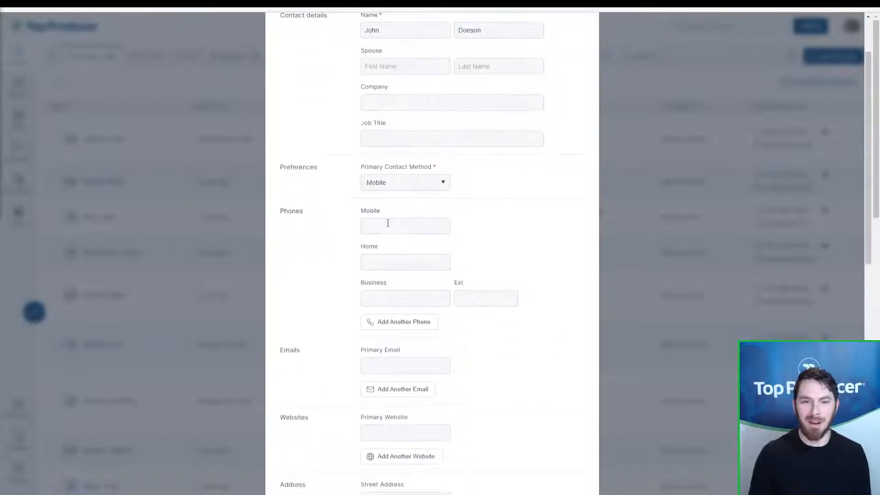
pyautogui.click(388, 223)
pyautogui.write('123-456-7')
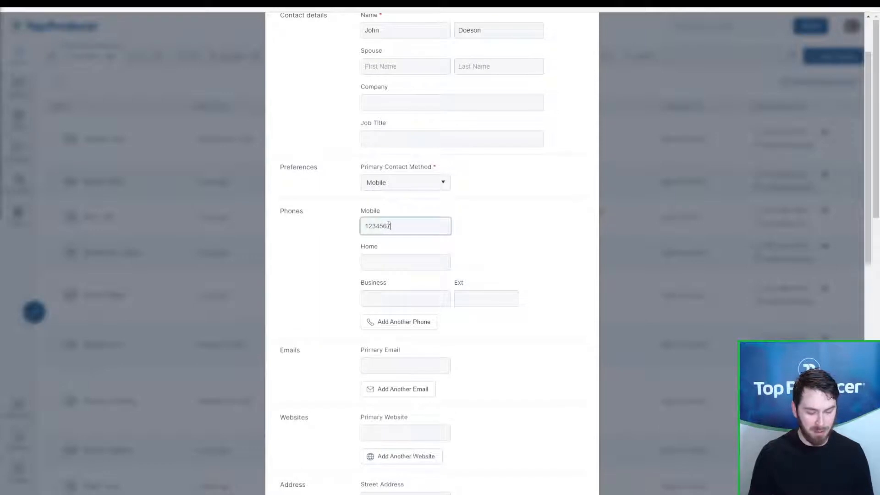
pyautogui.write('890')
pyautogui.scroll(-3, 432, 273)
pyautogui.click(417, 218)
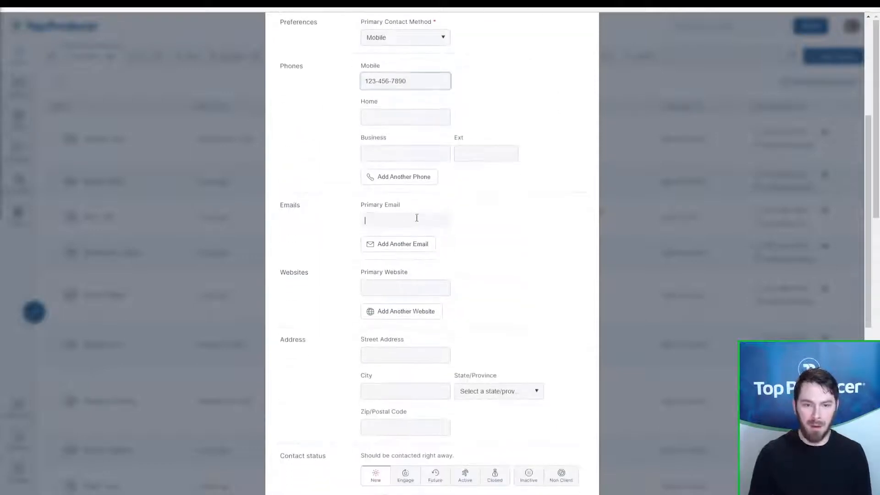
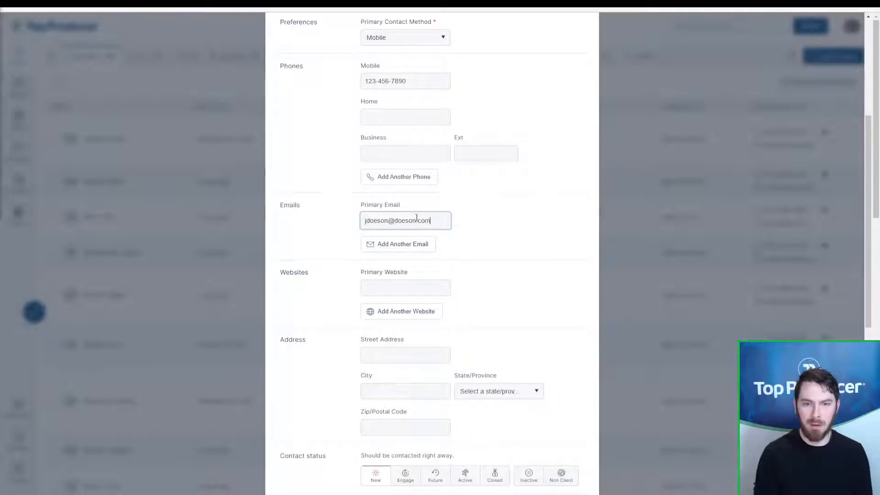
pyautogui.click(481, 224)
pyautogui.scroll(-2, 511, 186)
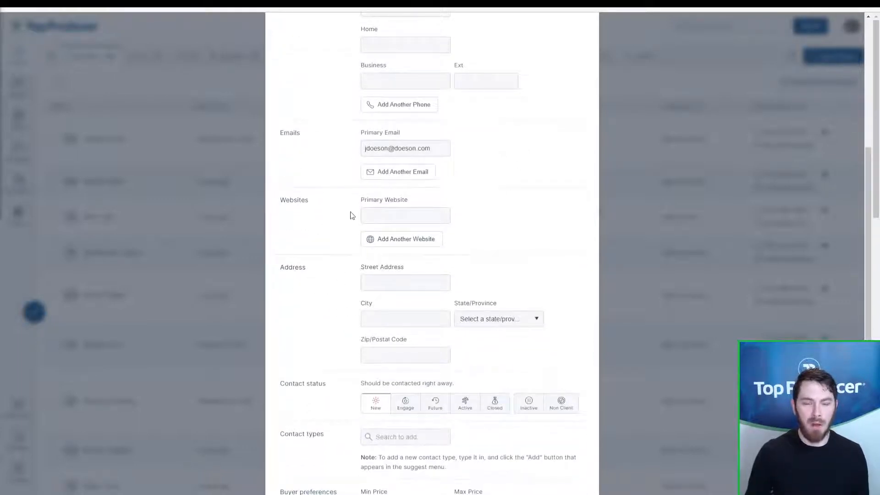
pyautogui.scroll(-3, 350, 215)
# Step: Scroll down and highlight the Contact status and Contact types labels for emphasis
pyautogui.scroll(-1, 351, 214)
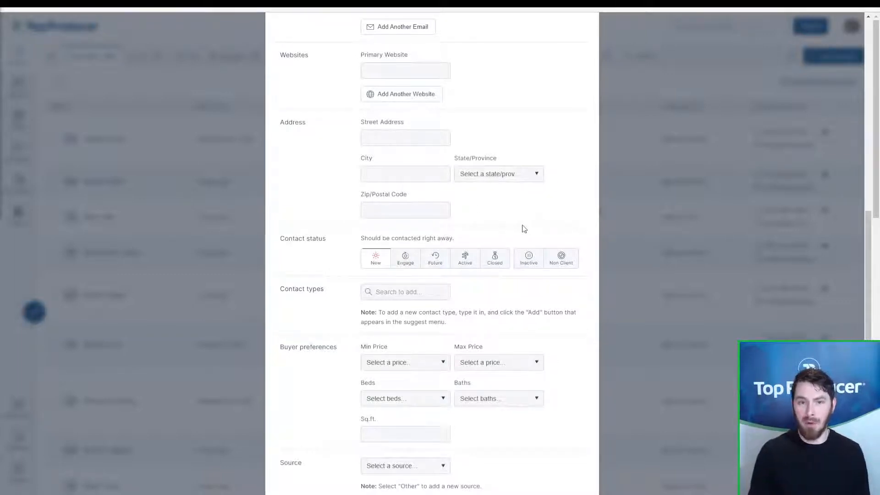
pyautogui.scroll(-2, 518, 224)
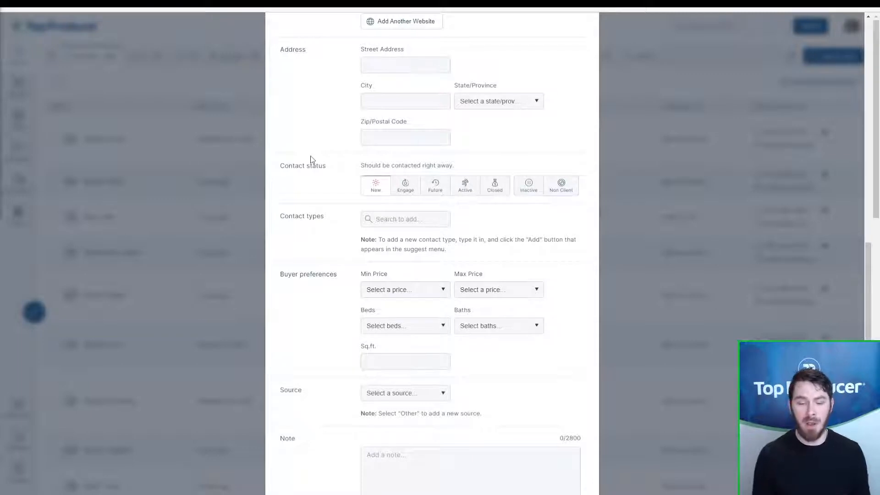
pyautogui.moveTo(327, 169); pyautogui.dragTo(275, 169)
pyautogui.click(276, 171)
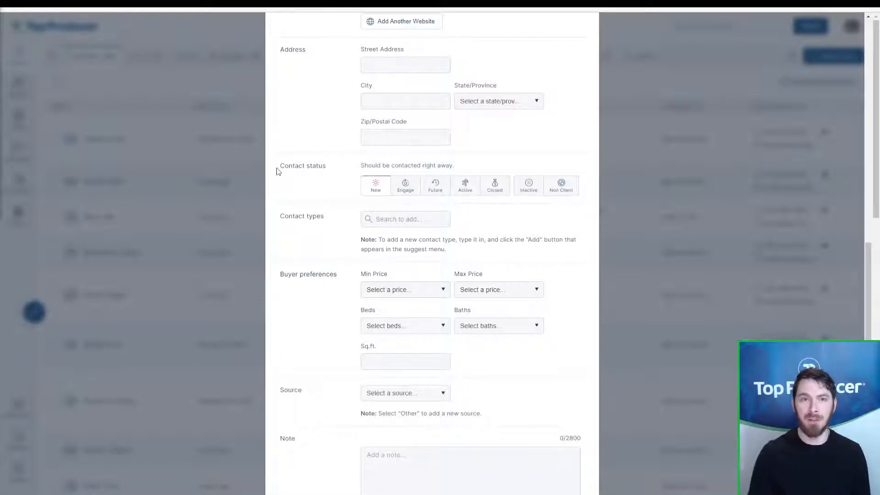
pyautogui.moveTo(278, 166); pyautogui.dragTo(327, 166)
pyautogui.click(327, 166)
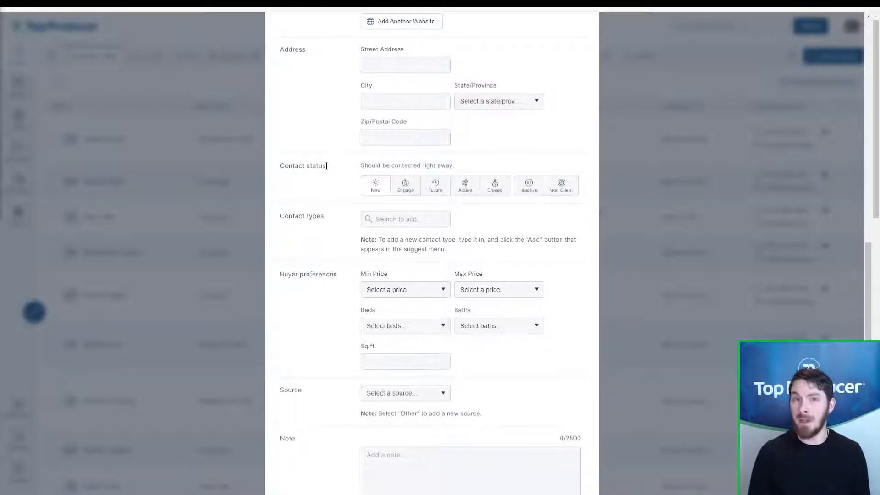
pyautogui.moveTo(325, 217); pyautogui.dragTo(278, 228)
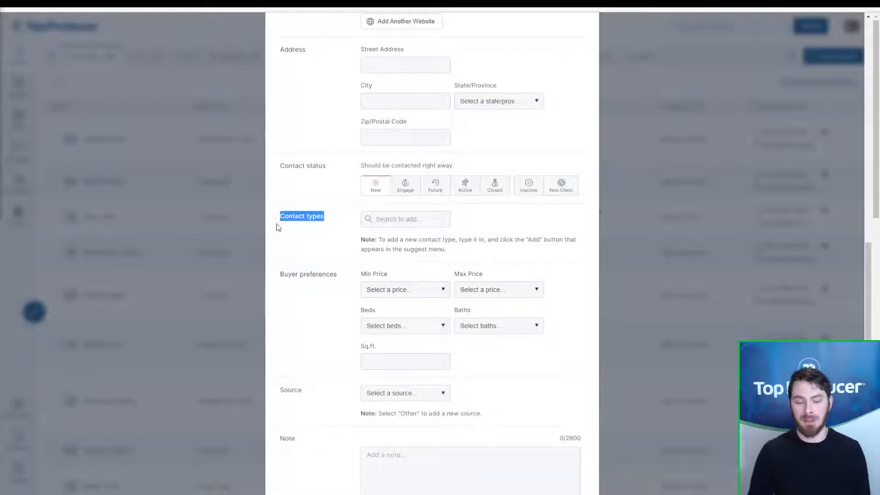
pyautogui.click(277, 228)
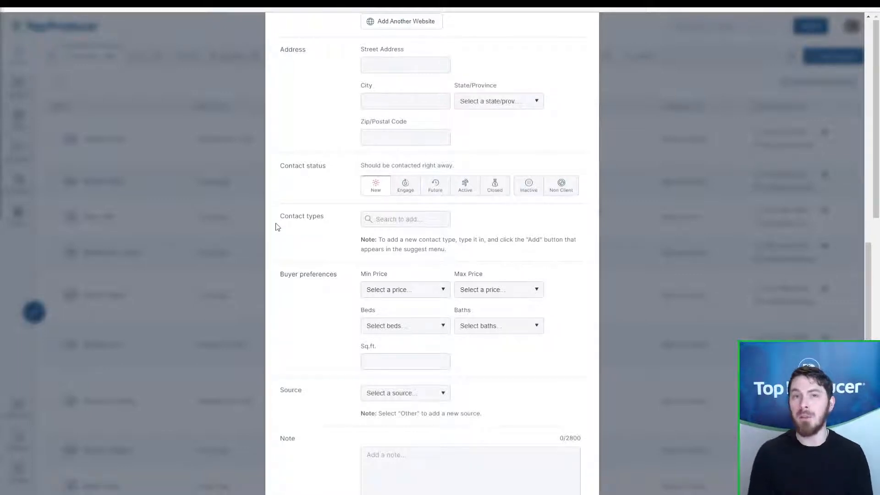
pyautogui.press('ctrl')
pyautogui.press('ctrl')
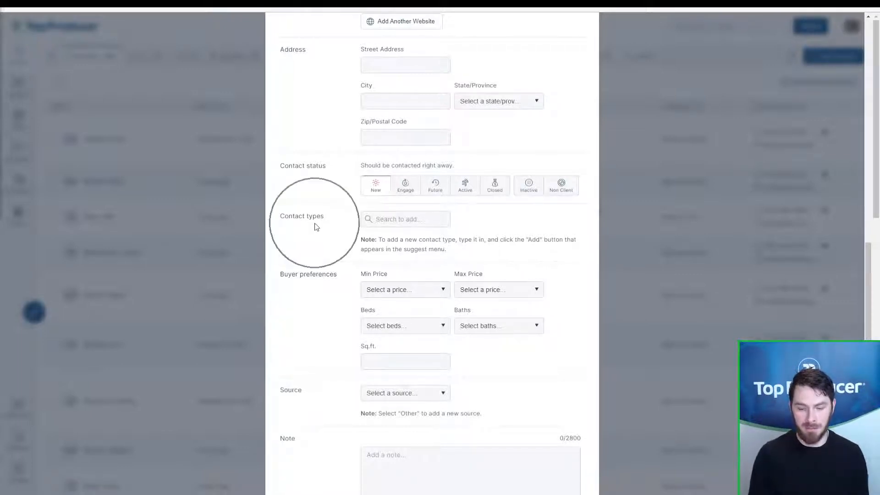
pyautogui.moveTo(281, 165); pyautogui.dragTo(326, 171)
pyautogui.click(328, 174)
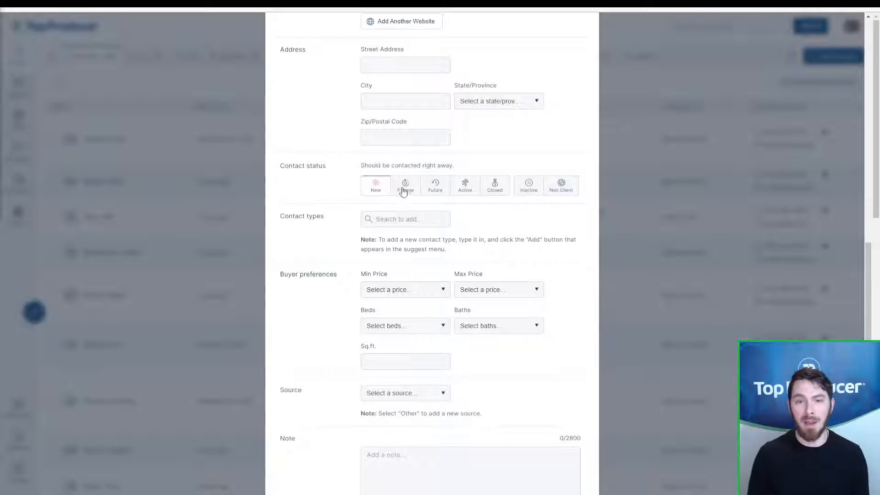
# Step: Cycle through the Future, New, Engage and Active statuses, highlighting the Long term opportunity description
pyautogui.click(433, 188)
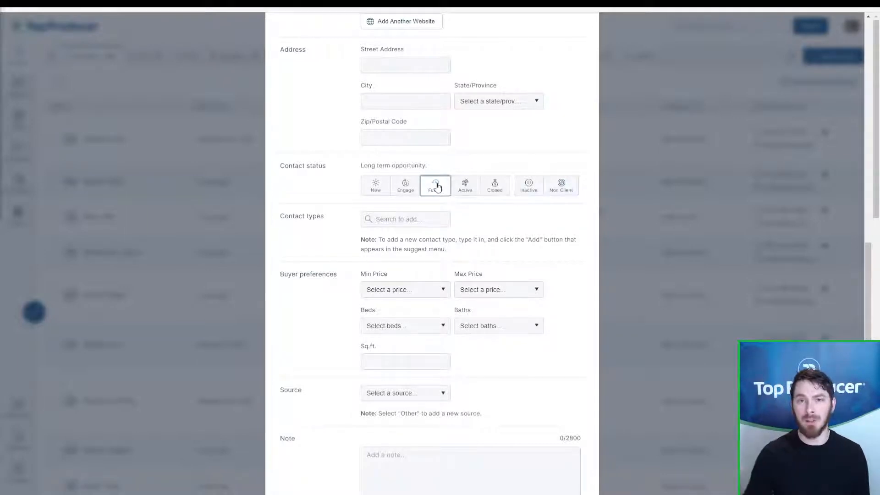
pyautogui.click(385, 194)
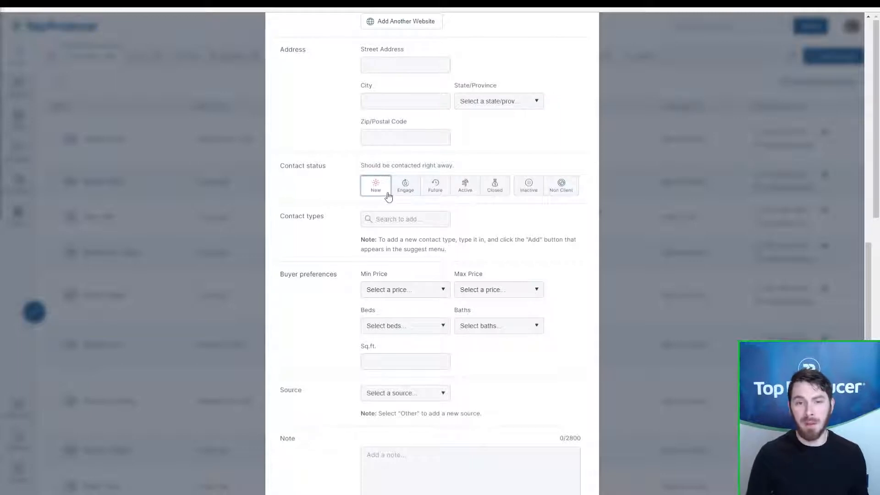
pyautogui.click(406, 193)
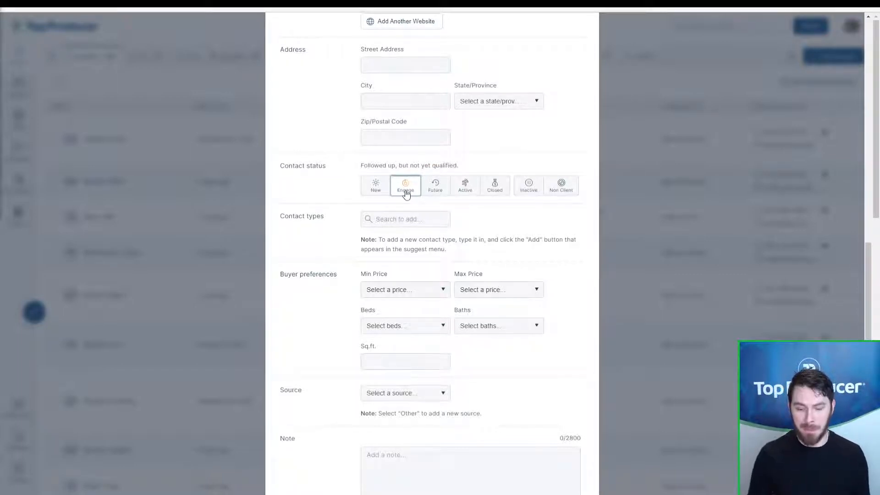
pyautogui.press('ctrl')
pyautogui.press('ctrl')
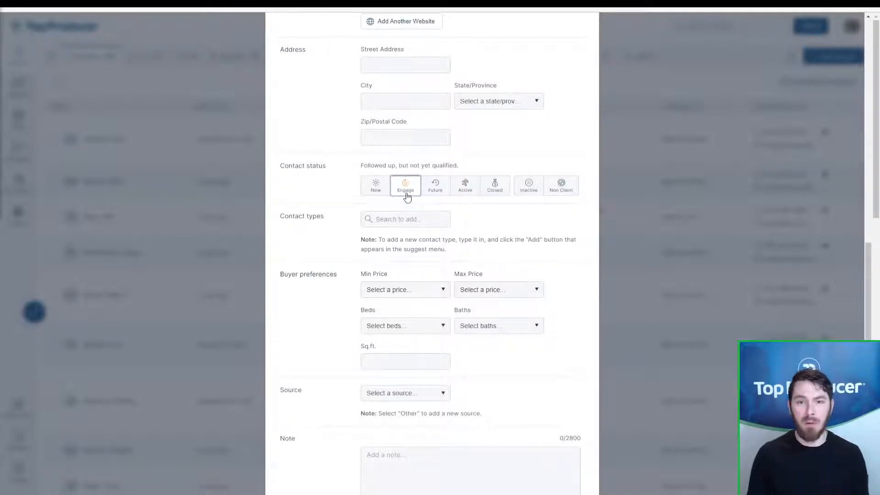
pyautogui.click(437, 195)
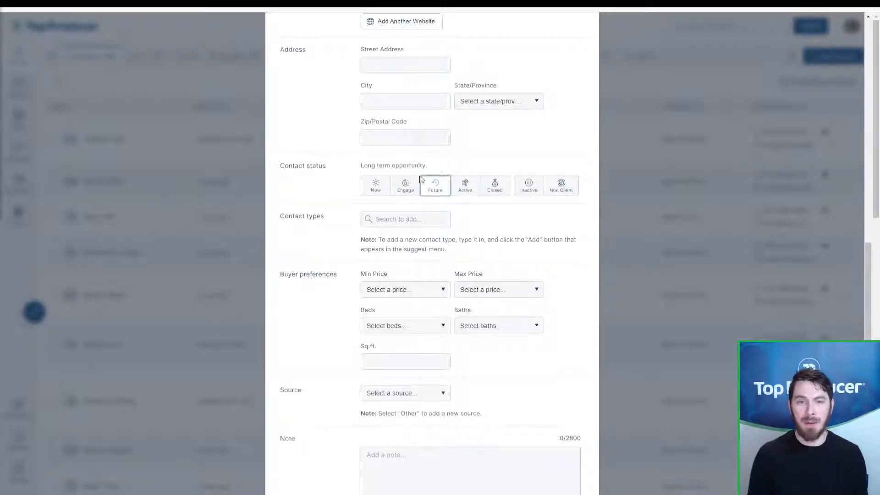
pyautogui.moveTo(428, 166); pyautogui.dragTo(354, 168)
pyautogui.click(353, 168)
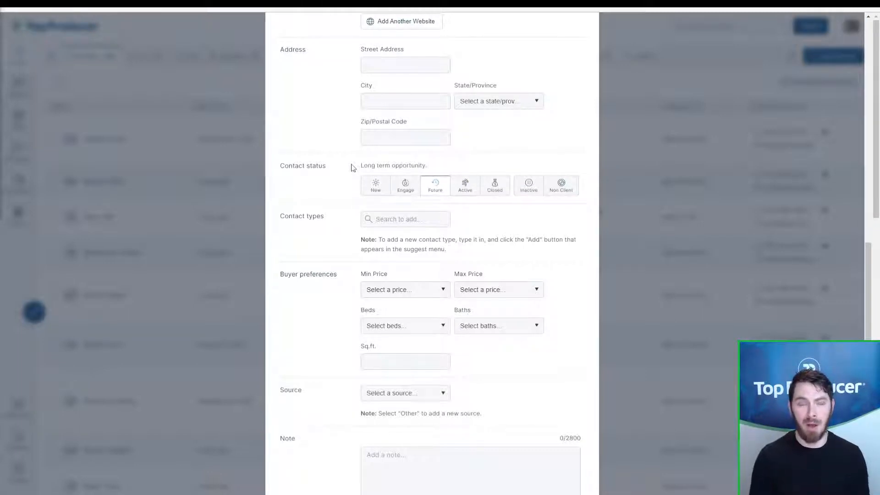
pyautogui.click(365, 166)
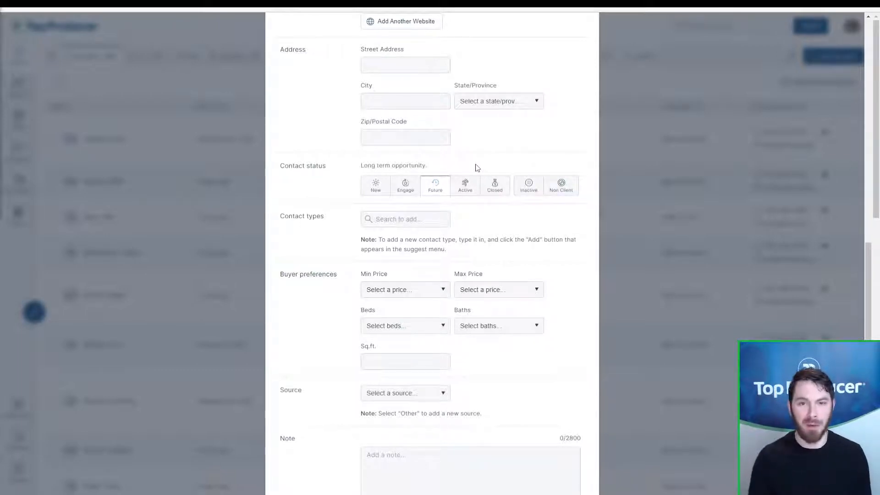
pyautogui.click(461, 197)
pyautogui.click(409, 198)
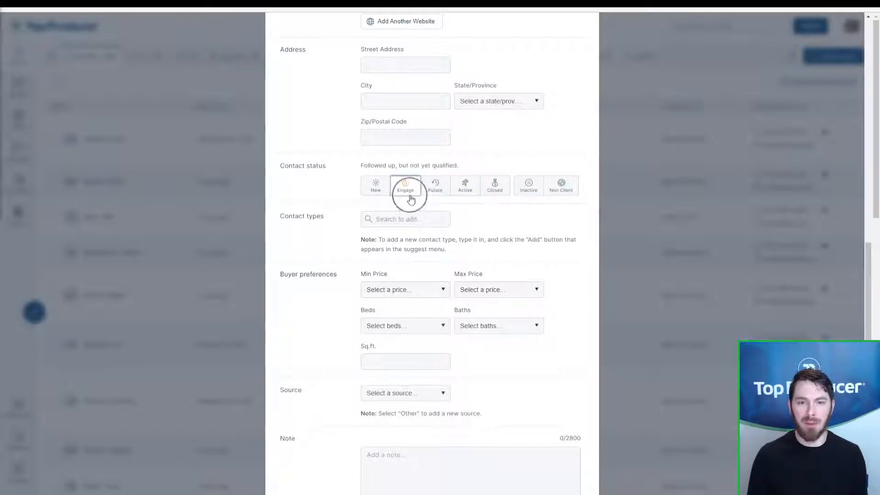
pyautogui.click(410, 198)
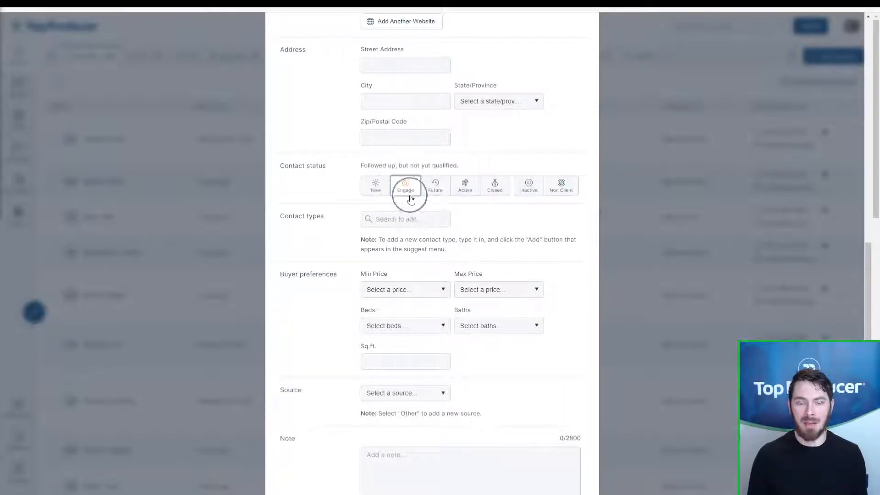
pyautogui.click(466, 196)
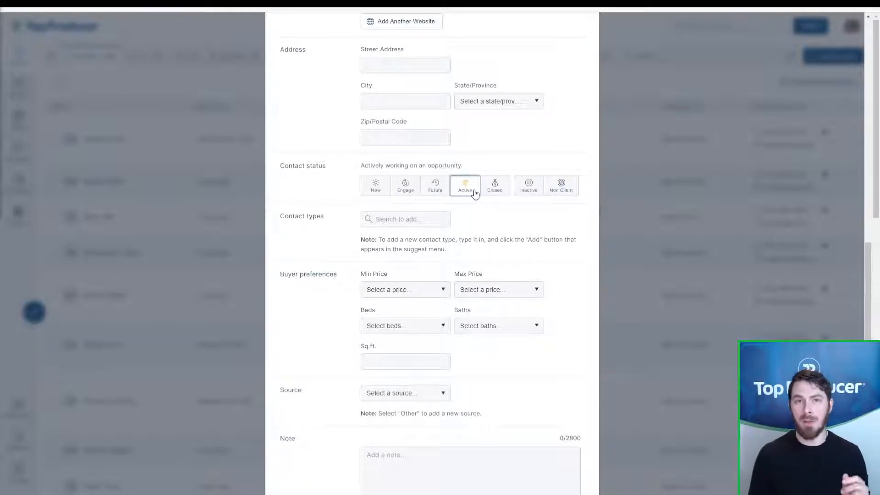
# Step: Settle the contact status on Closed (completed transaction) and show the contact type suggestions
pyautogui.click(494, 186)
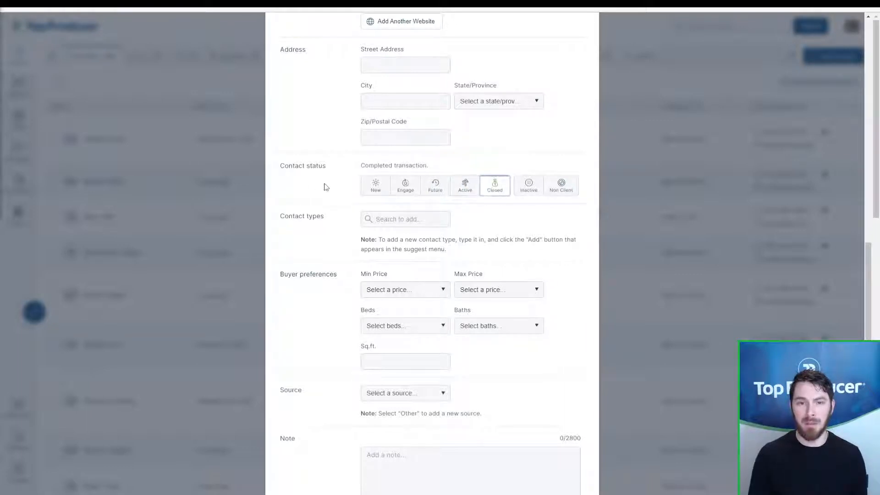
pyautogui.moveTo(326, 186); pyautogui.dragTo(340, 171)
pyautogui.click(349, 170)
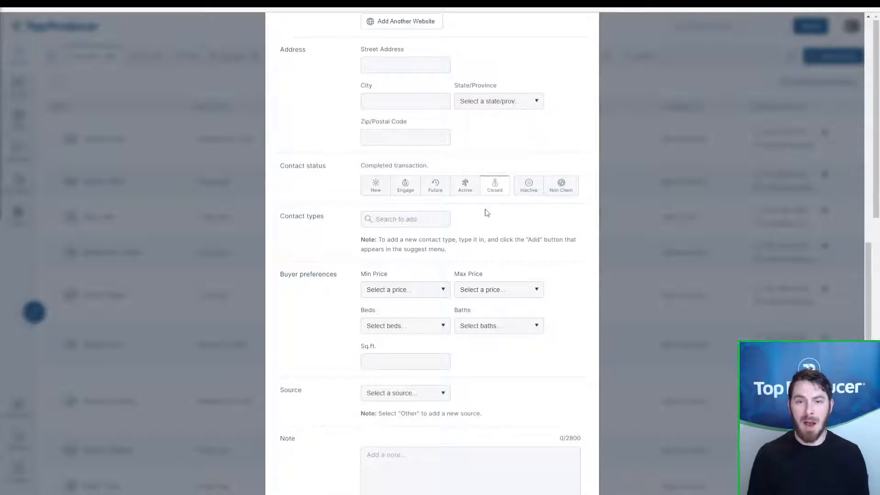
pyautogui.click(374, 192)
pyautogui.click(405, 188)
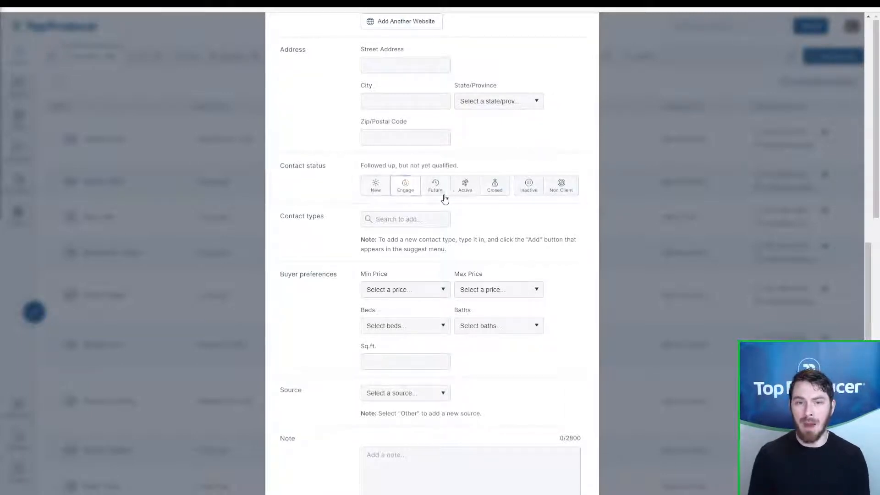
pyautogui.click(440, 192)
pyautogui.click(465, 193)
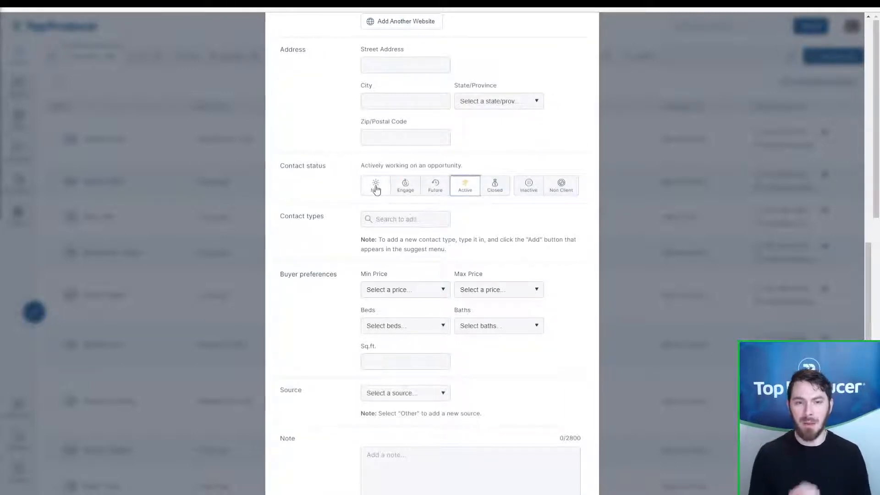
pyautogui.click(376, 188)
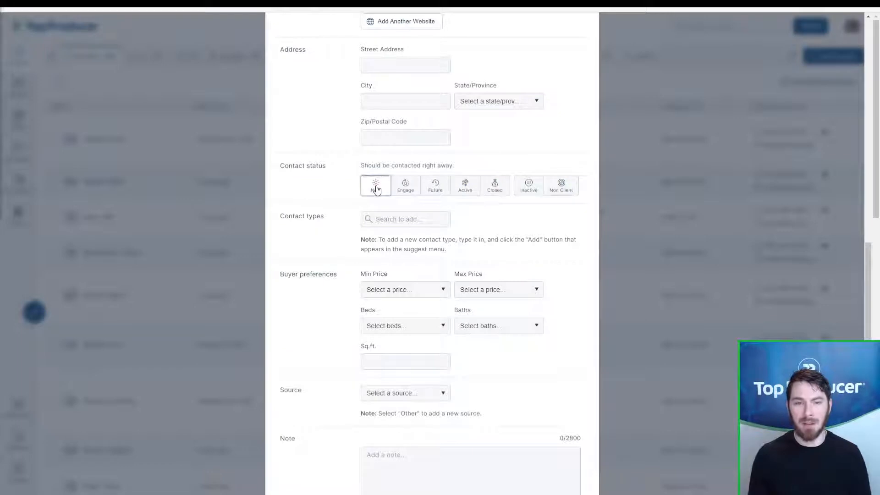
pyautogui.click(494, 193)
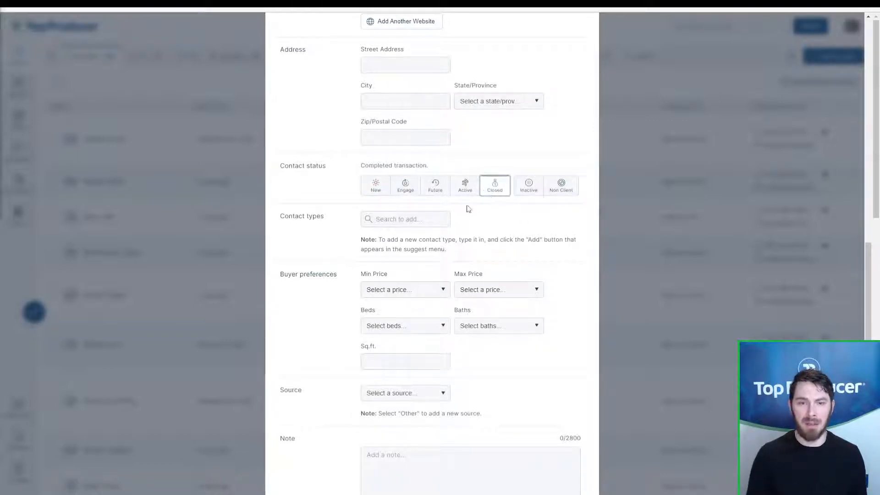
pyautogui.click(381, 221)
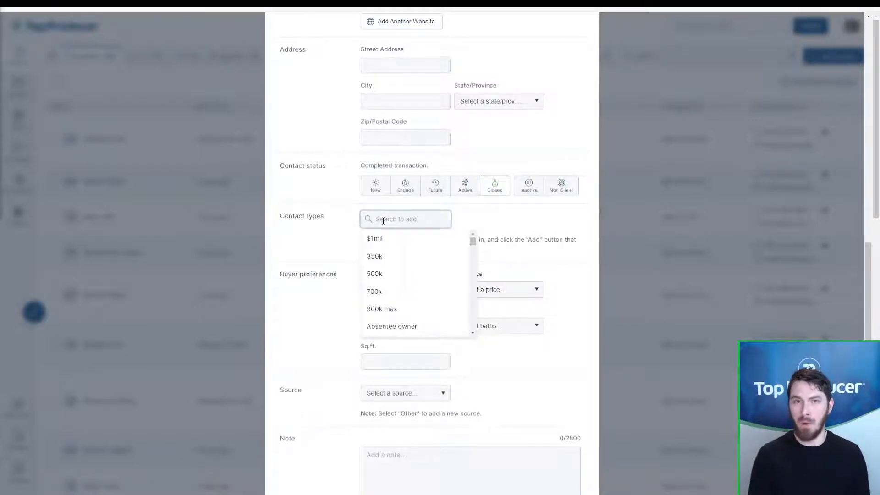
# Step: Tag the contact as PAST CLIENT and add the PAST BUYER contact type
pyautogui.write('past')
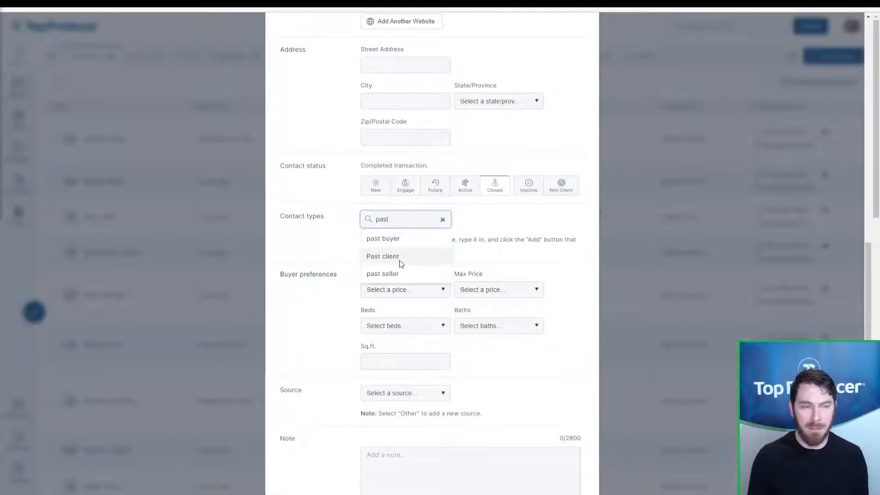
pyautogui.click(401, 261)
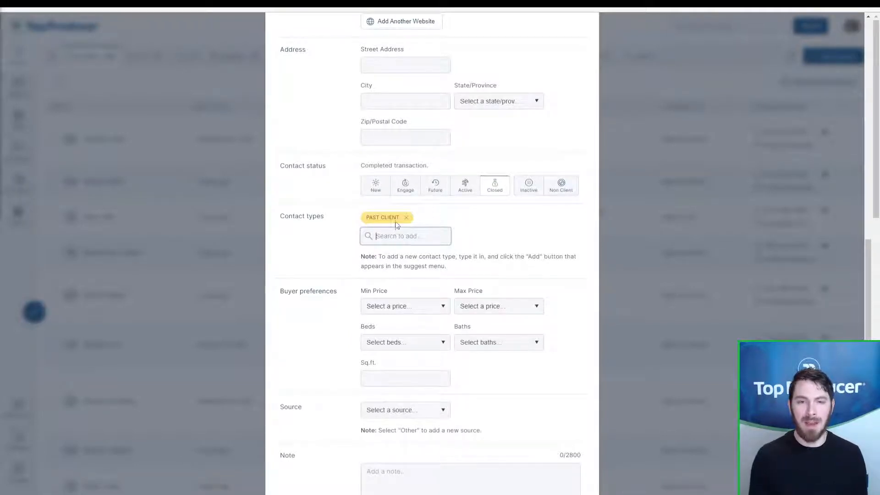
pyautogui.moveTo(396, 219); pyautogui.dragTo(361, 218)
pyautogui.click(490, 218)
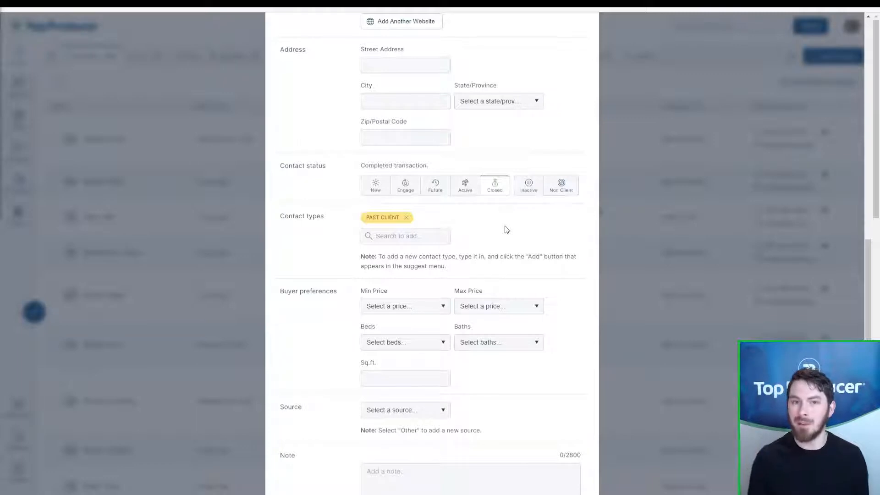
pyautogui.click(421, 236)
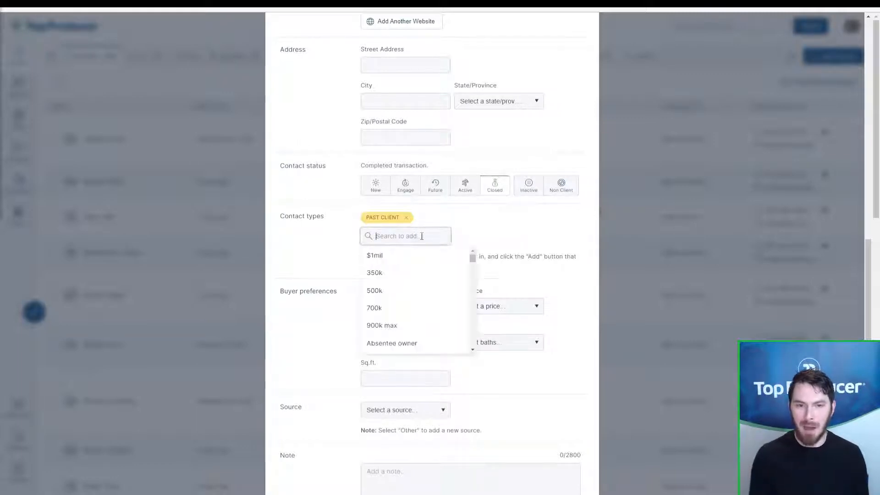
pyautogui.write('past nu')
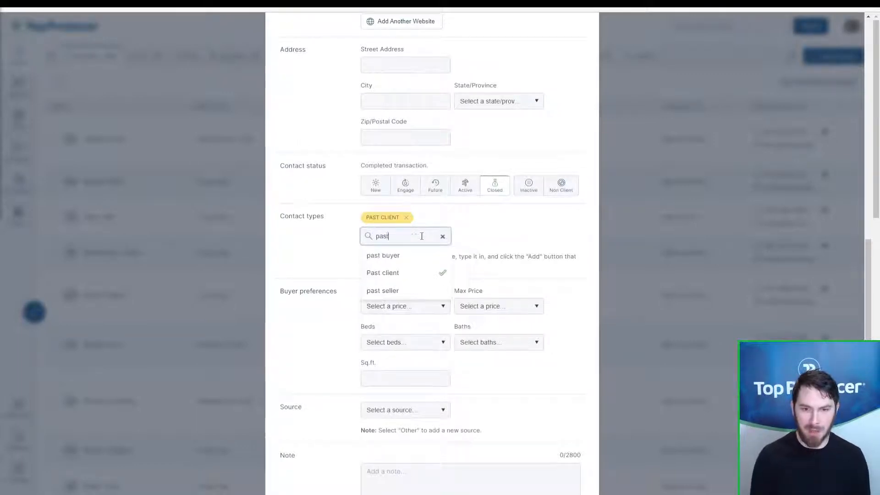
pyautogui.press('BackSpace')
pyautogui.press('BackSpace')
pyautogui.write('buy')
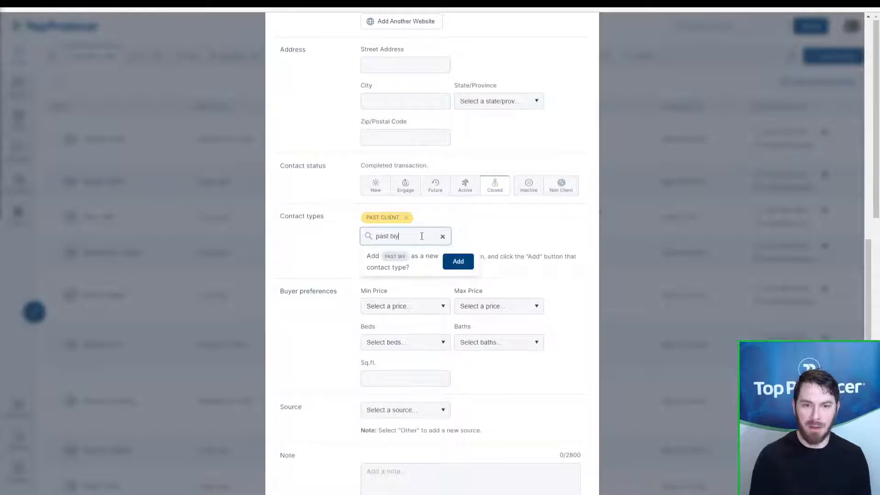
pyautogui.write('er')
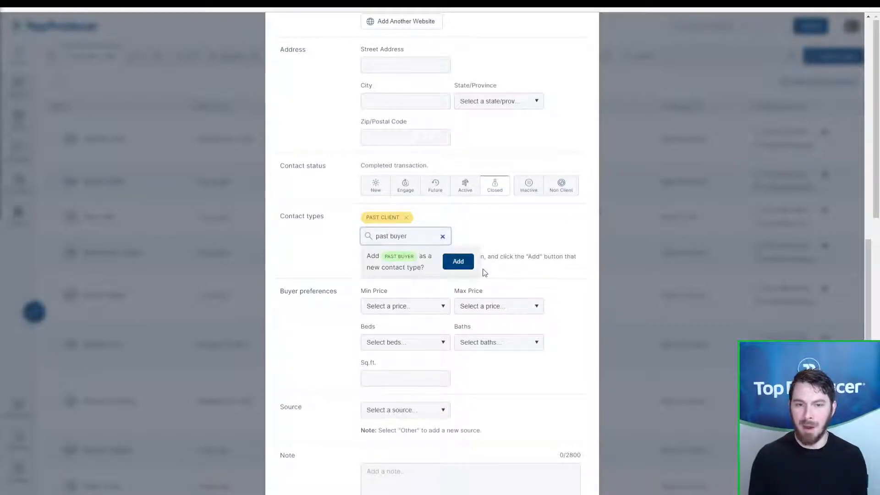
pyautogui.click(450, 265)
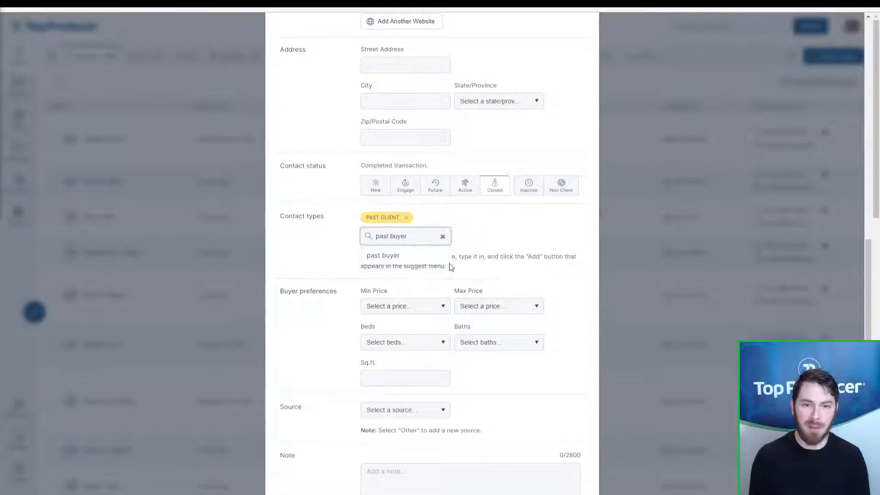
# Step: Add the REFERRAL and FRIEND OF A FRIEND contact types, then close the search
pyautogui.click(417, 235)
pyautogui.write('r')
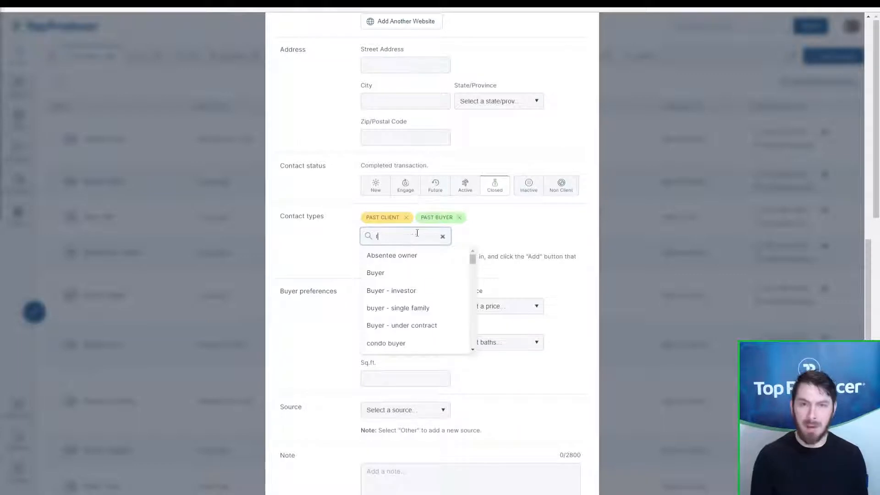
pyautogui.write('edf')
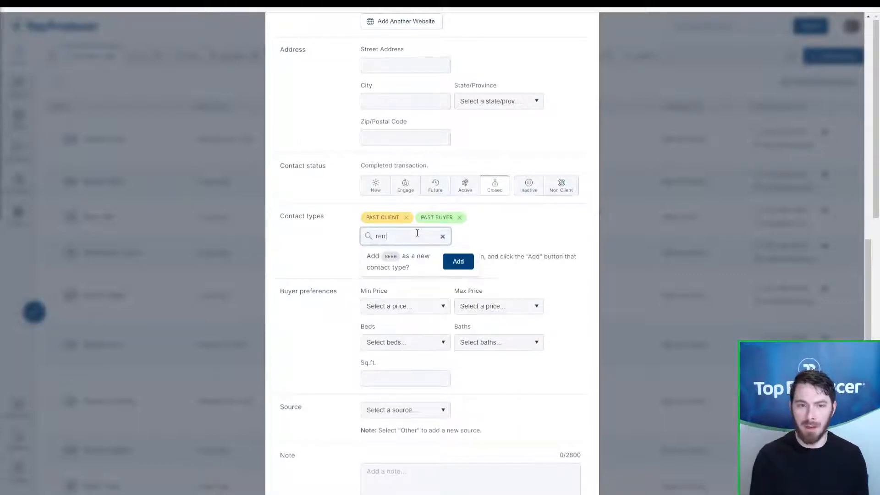
pyautogui.press('BackSpace')
pyautogui.press('BackSpace')
pyautogui.write('ferr')
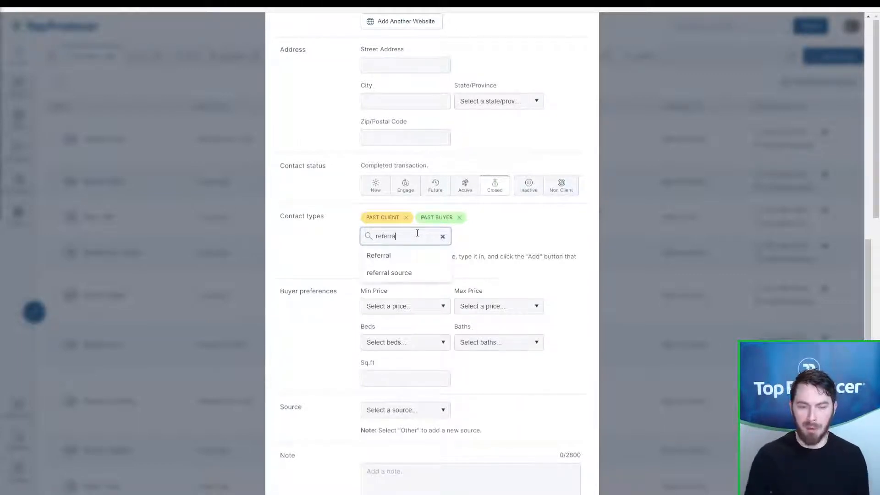
pyautogui.click(403, 253)
pyautogui.click(410, 235)
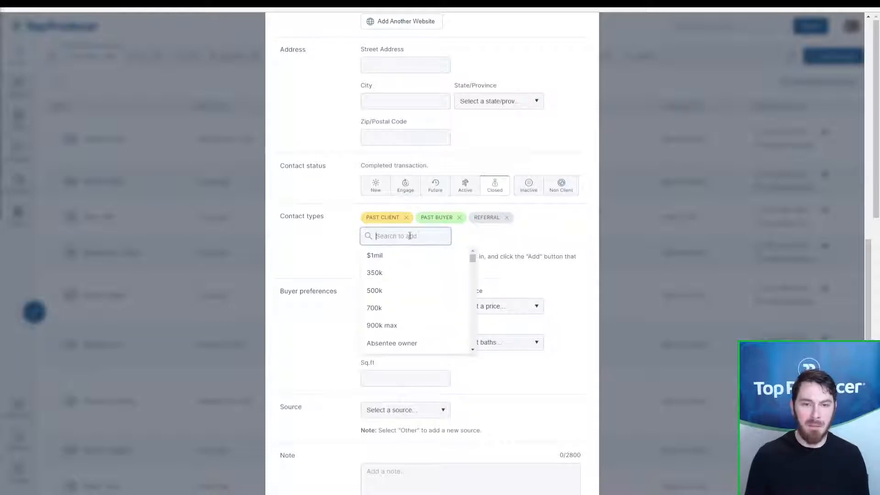
pyautogui.write('fr')
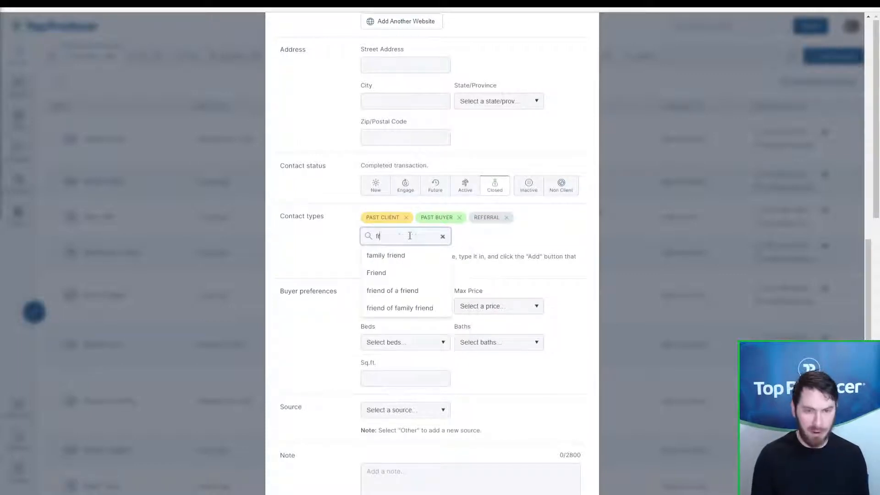
pyautogui.write('iend')
pyautogui.click(389, 290)
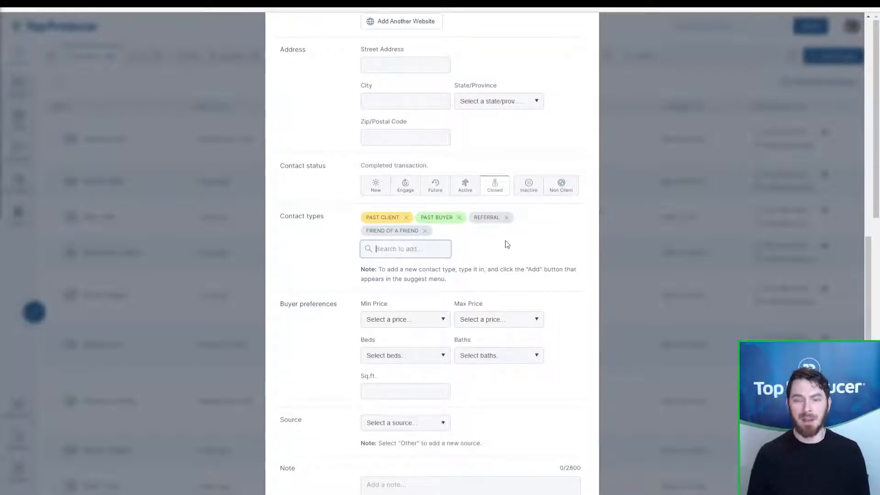
pyautogui.click(502, 266)
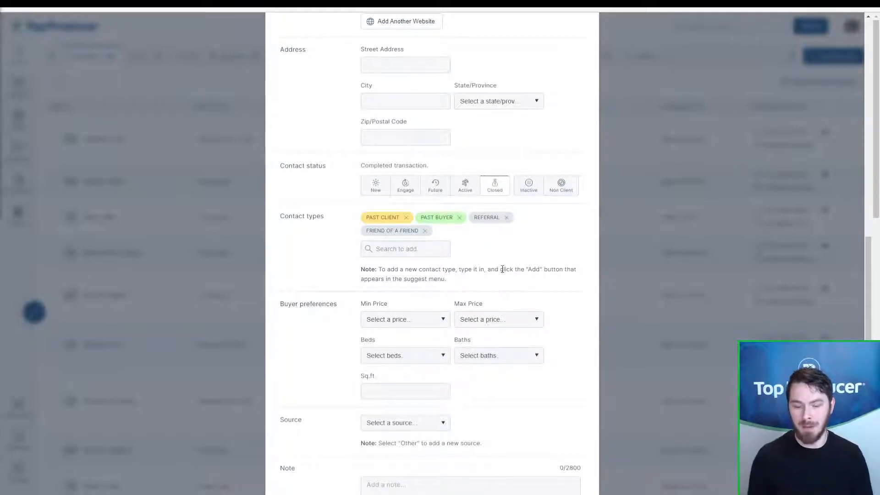
pyautogui.click(496, 183)
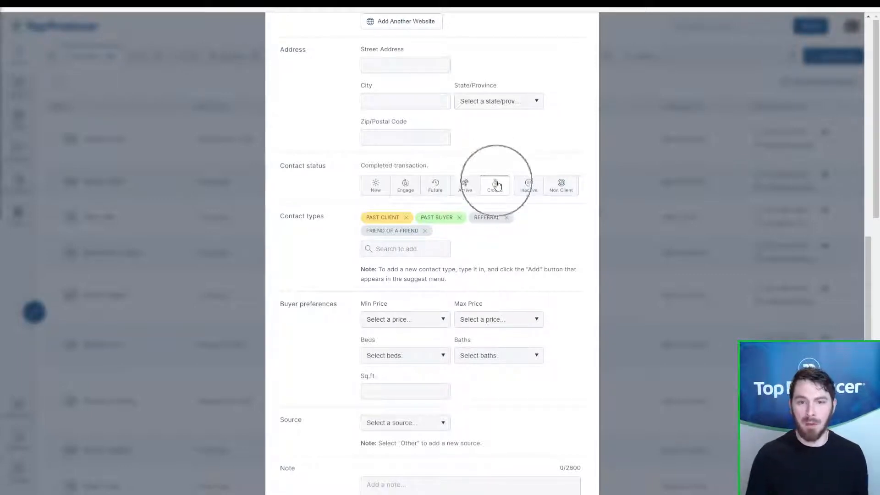
pyautogui.click(388, 218)
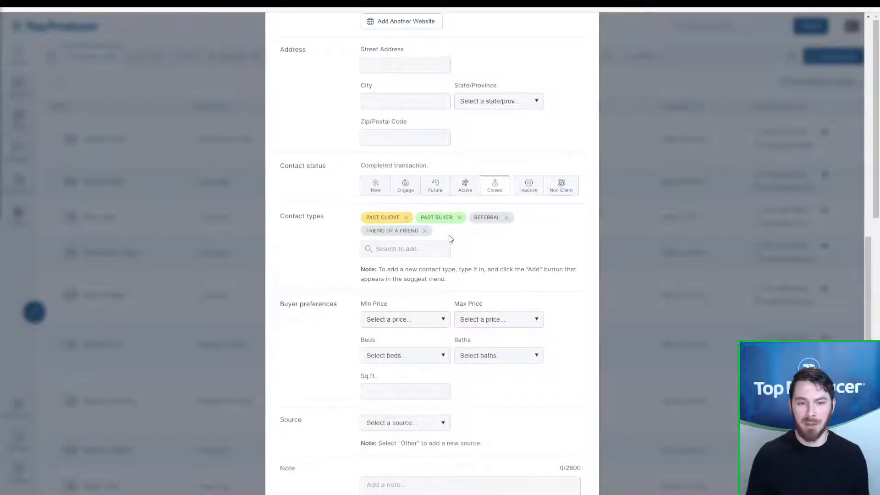
pyautogui.scroll(-3, 449, 237)
# Step: Leave the lead Source unset and save the new contact
pyautogui.click(420, 317)
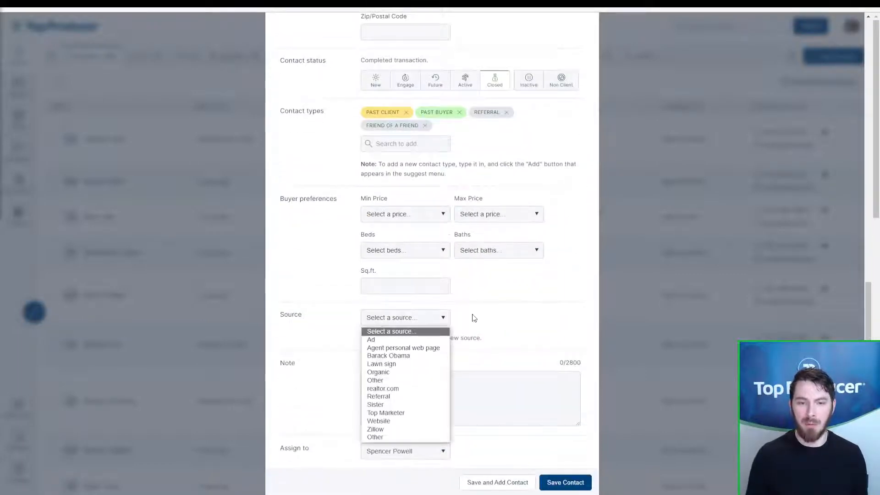
pyautogui.click(476, 318)
pyautogui.click(567, 488)
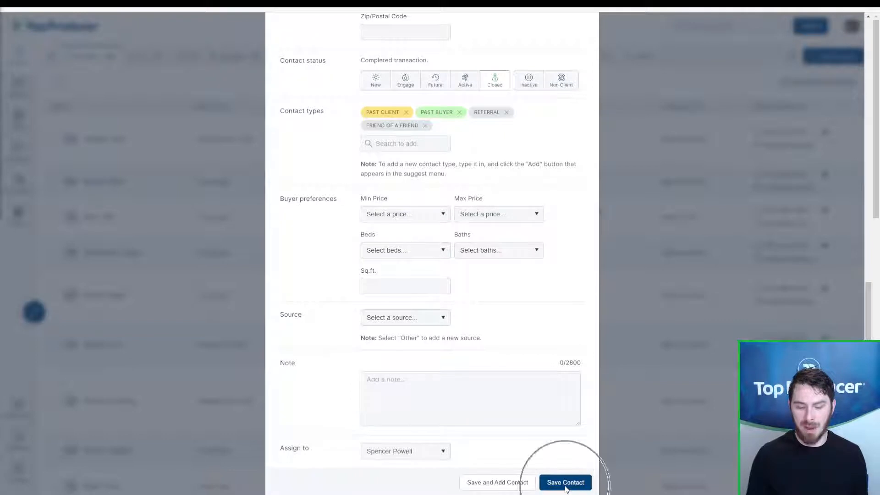
pyautogui.click(566, 488)
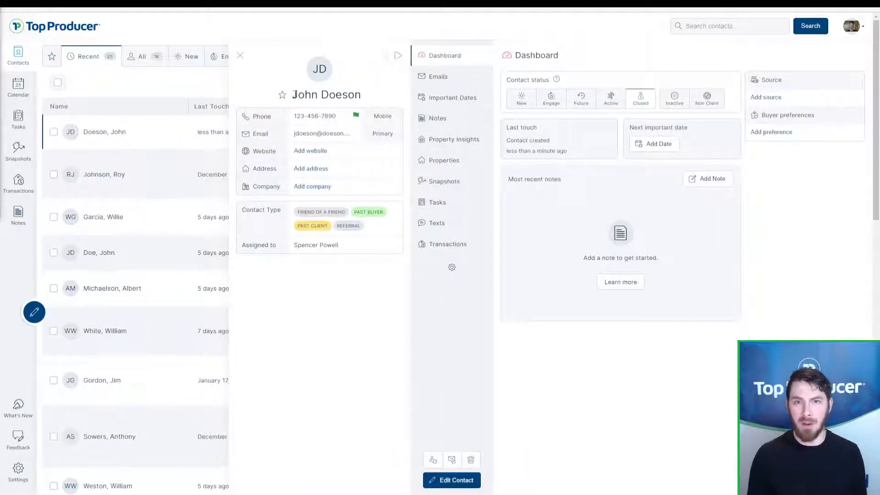
pyautogui.moveTo(293, 94); pyautogui.dragTo(398, 246)
pyautogui.click(398, 247)
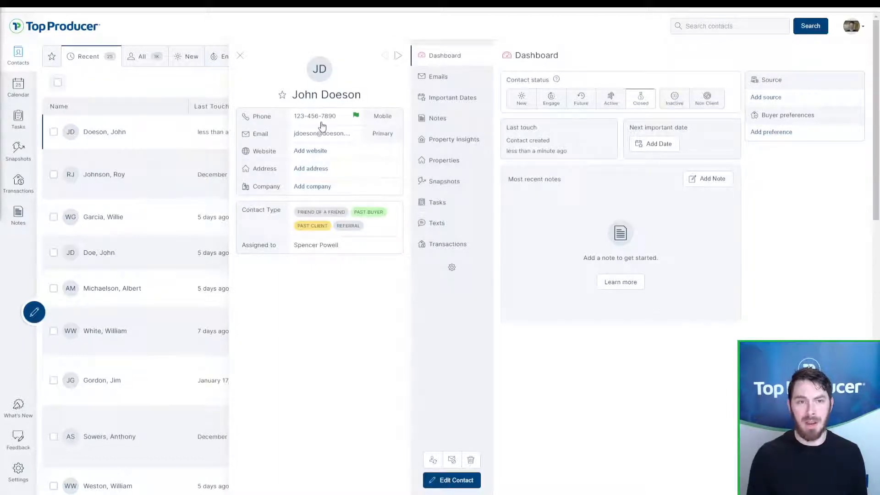
pyautogui.click(272, 224)
pyautogui.press('ctrl')
pyautogui.press('ctrl')
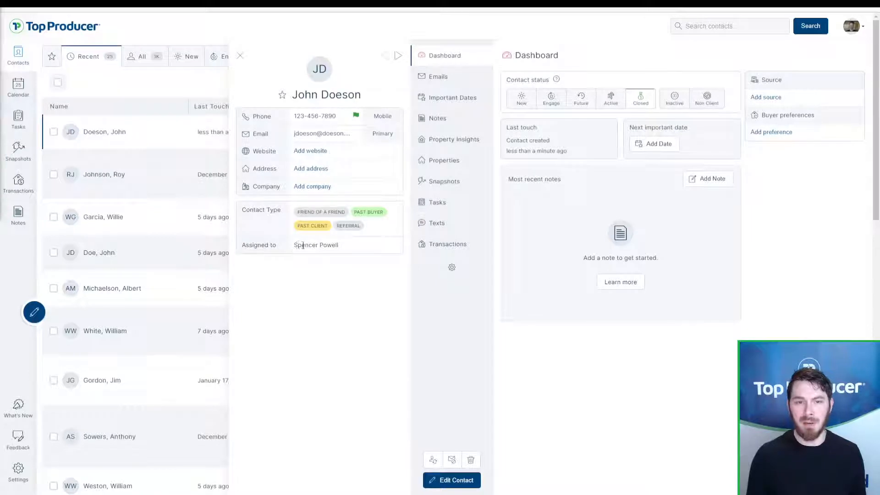
pyautogui.moveTo(343, 246); pyautogui.dragTo(291, 248)
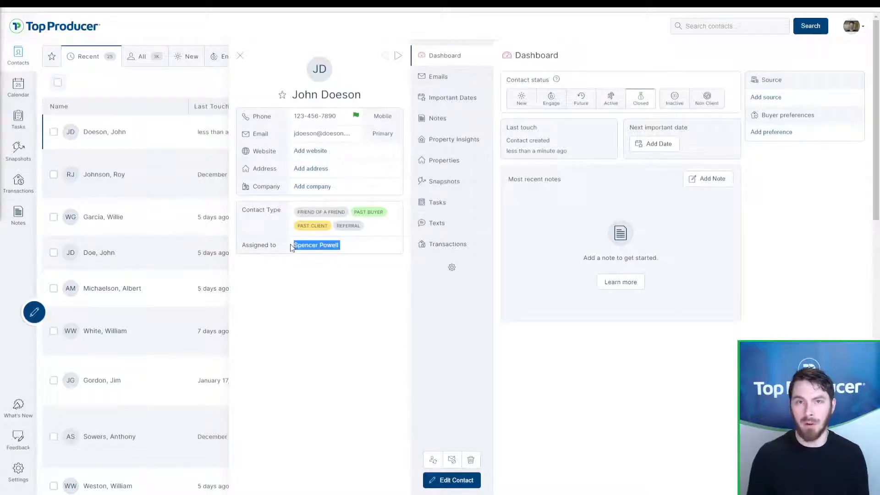
pyautogui.click(300, 245)
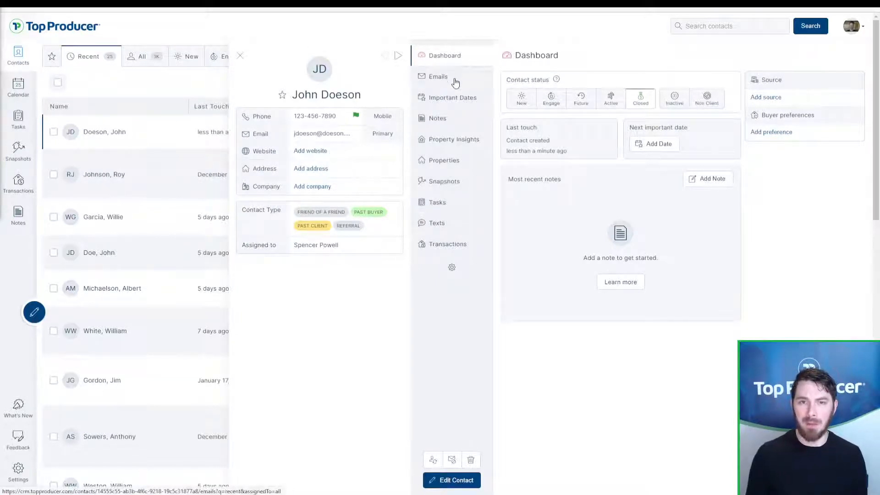
pyautogui.press('ctrl')
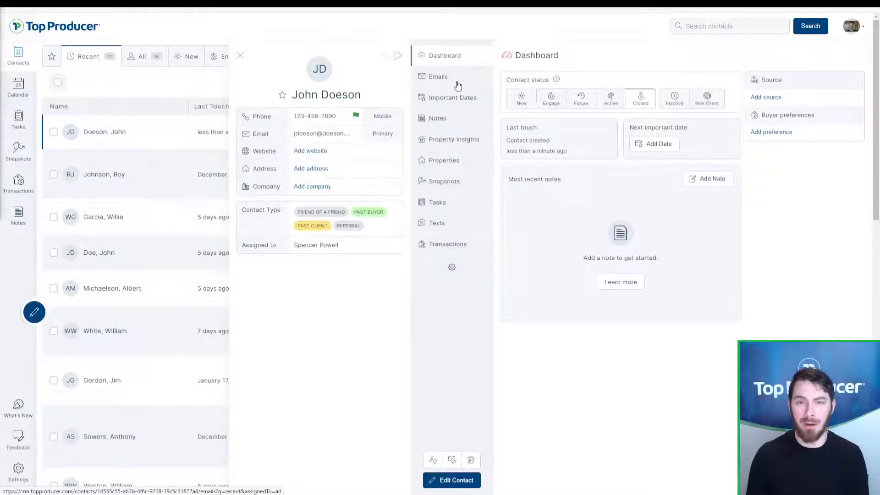
pyautogui.press('ctrl')
pyautogui.press('ctrl')
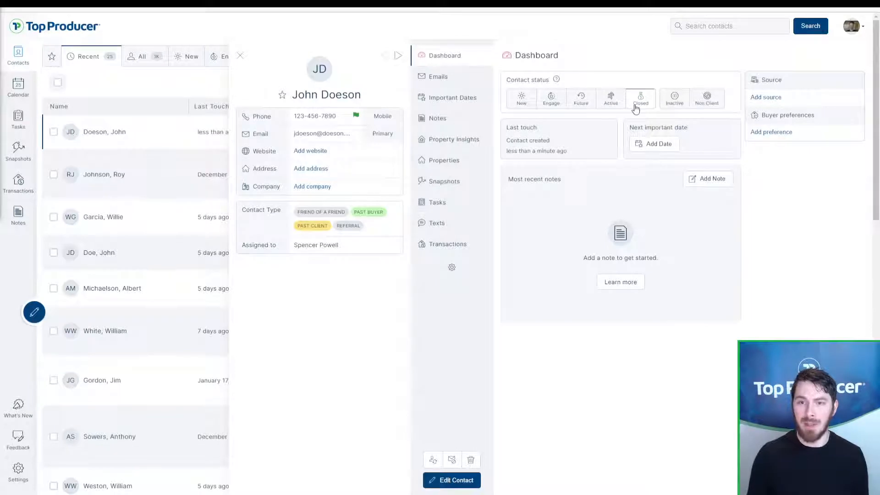
pyautogui.press('ctrl')
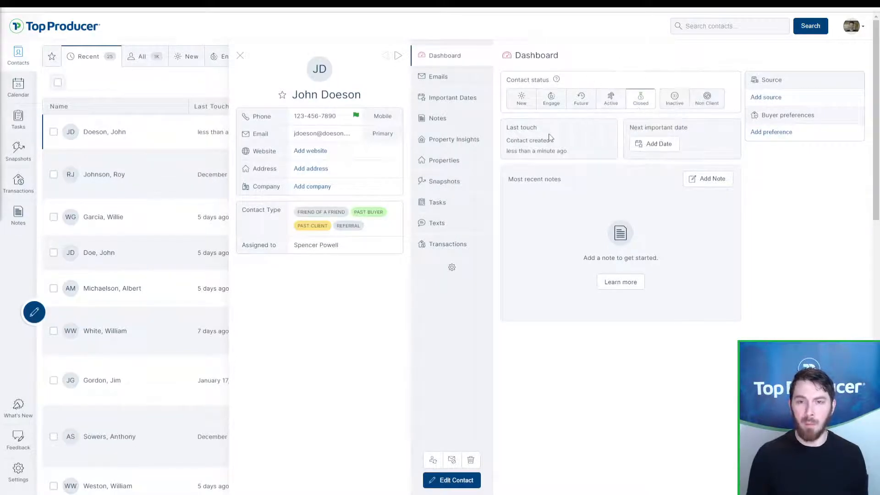
pyautogui.moveTo(505, 131); pyautogui.dragTo(545, 140)
pyautogui.click(567, 146)
pyautogui.click(554, 144)
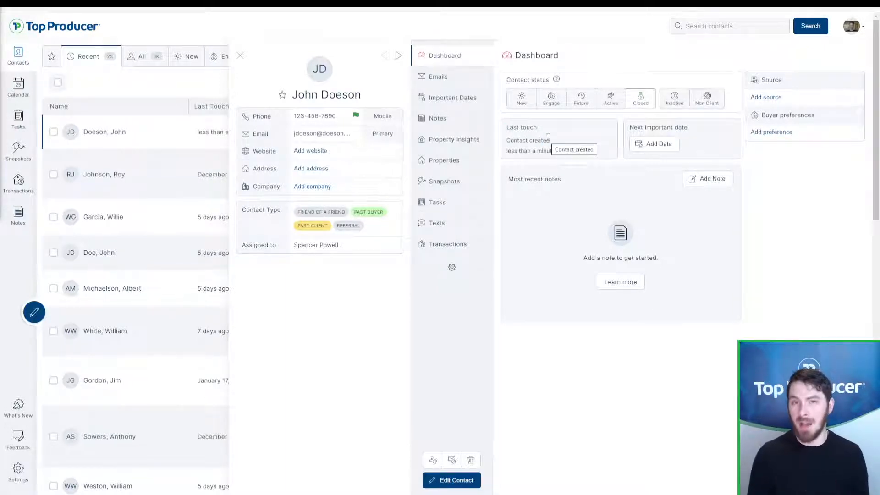
pyautogui.moveTo(630, 128); pyautogui.dragTo(688, 137)
pyautogui.click(687, 138)
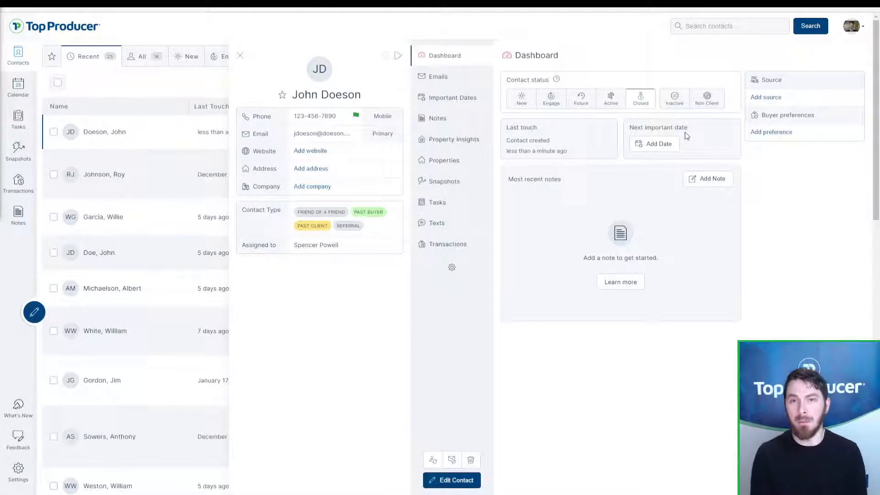
pyautogui.moveTo(508, 179); pyautogui.dragTo(563, 186)
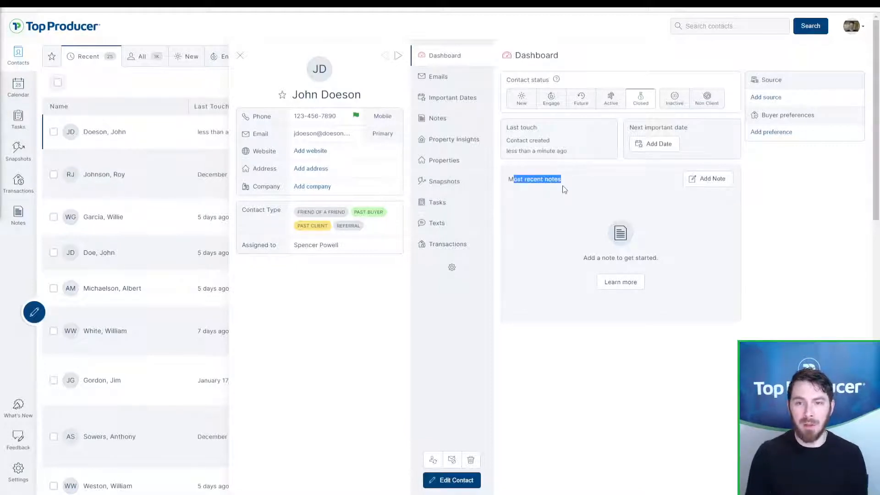
pyautogui.click(564, 189)
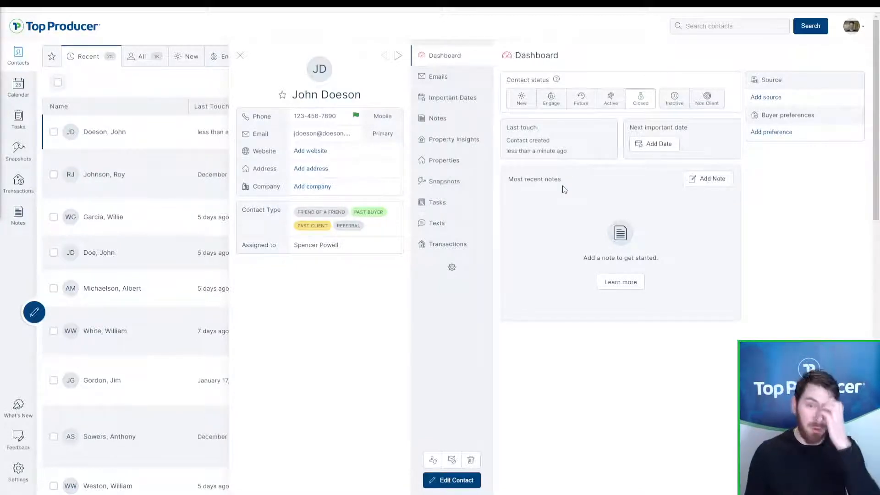
# Step: Browse the contact's Notes, Important Dates, Property Insights, Properties and Tasks sections
pyautogui.click(449, 121)
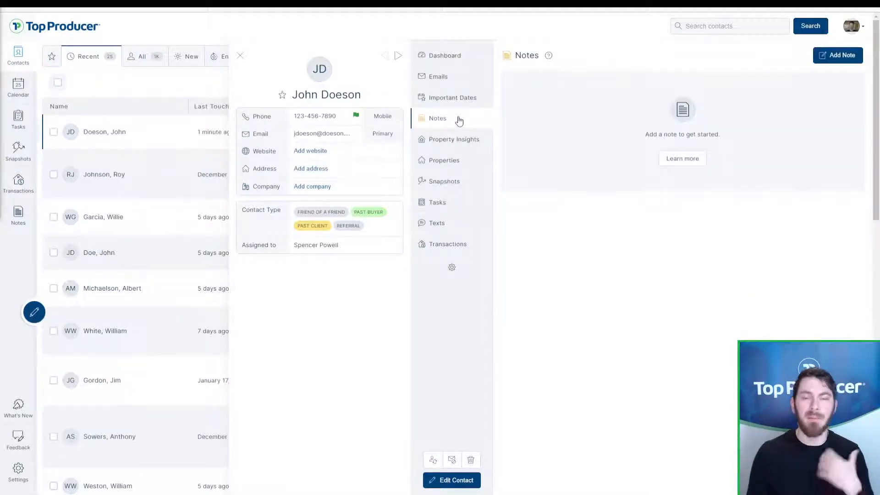
pyautogui.click(453, 99)
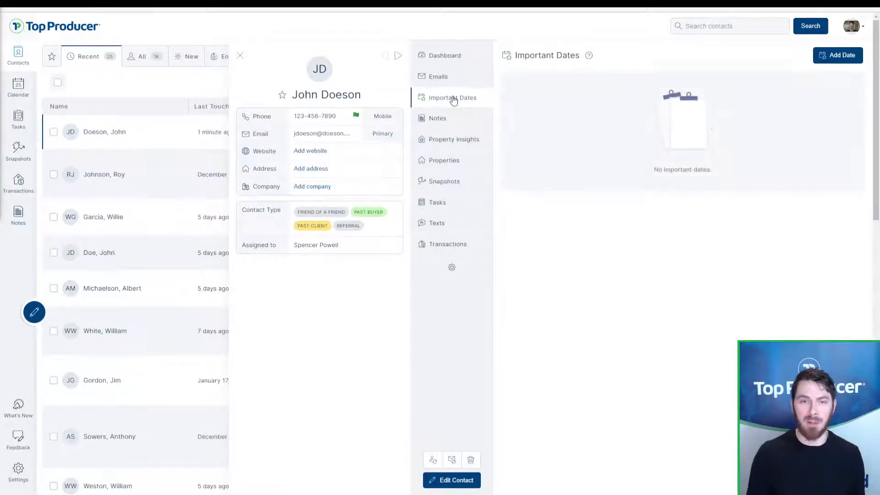
pyautogui.click(448, 140)
pyautogui.click(447, 162)
pyautogui.click(447, 183)
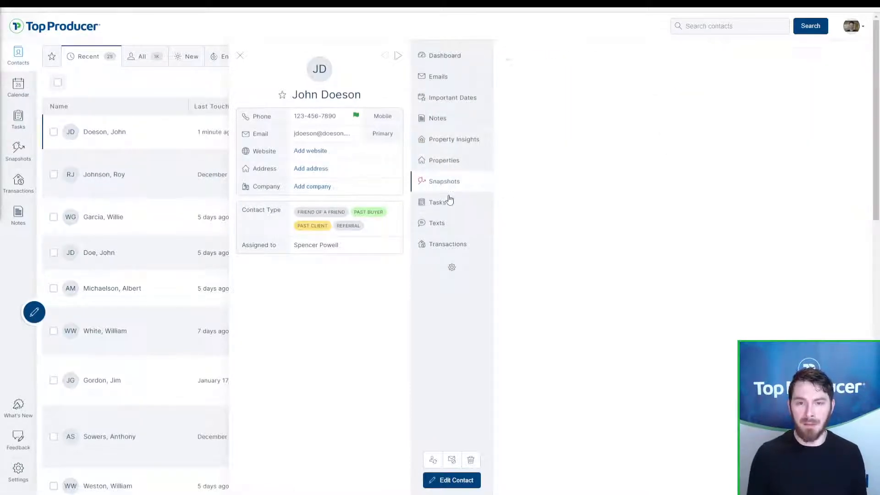
pyautogui.click(447, 203)
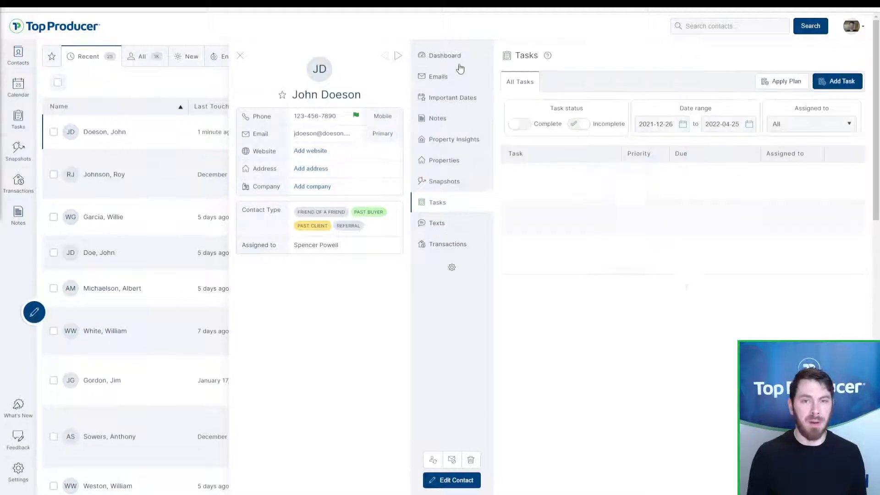
# Step: Check the contact's email history and notes, then return to the contact's Dashboard
pyautogui.click(461, 59)
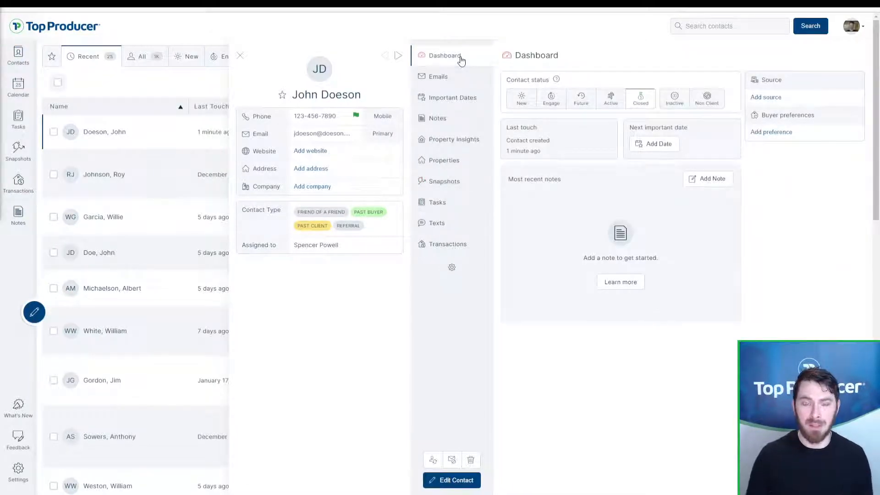
pyautogui.click(457, 84)
pyautogui.click(460, 118)
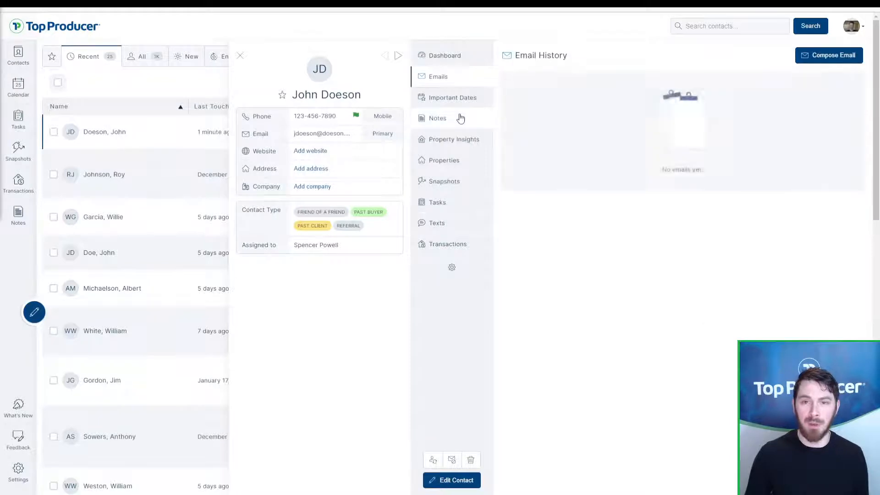
pyautogui.click(459, 55)
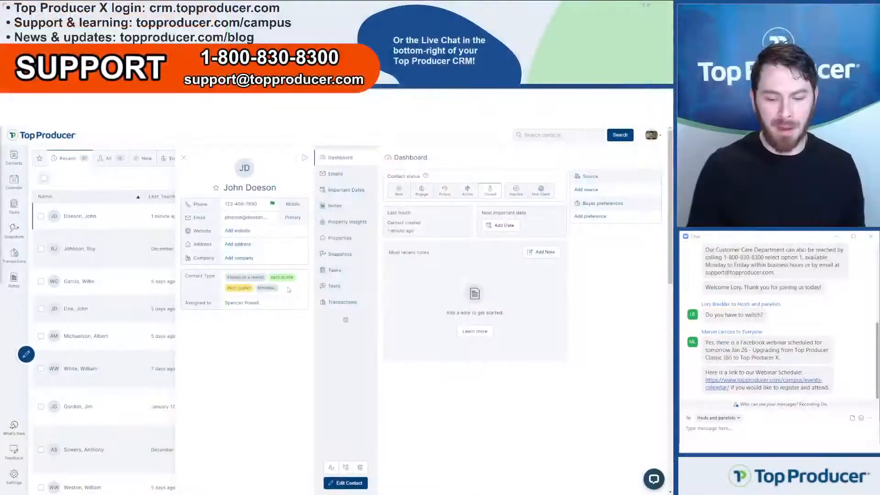
# Step: Close the contact detail panel to get back to the Recent contacts list
pyautogui.click(183, 159)
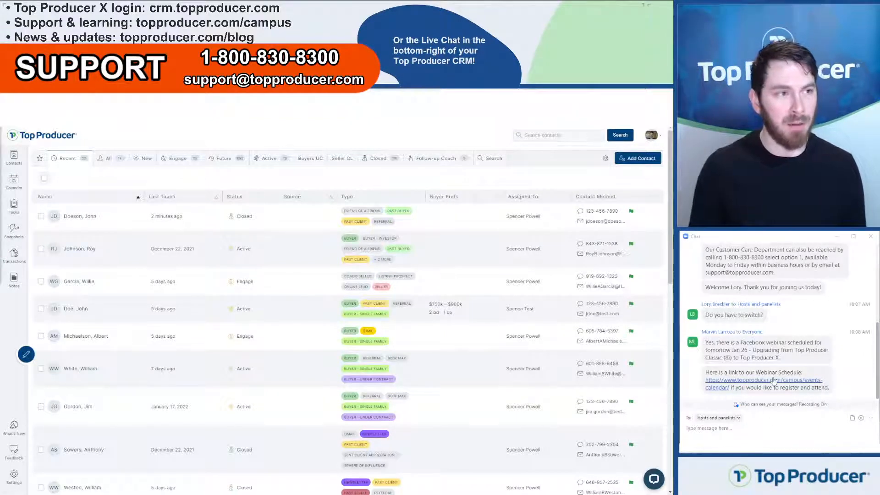
pyautogui.click(15, 484)
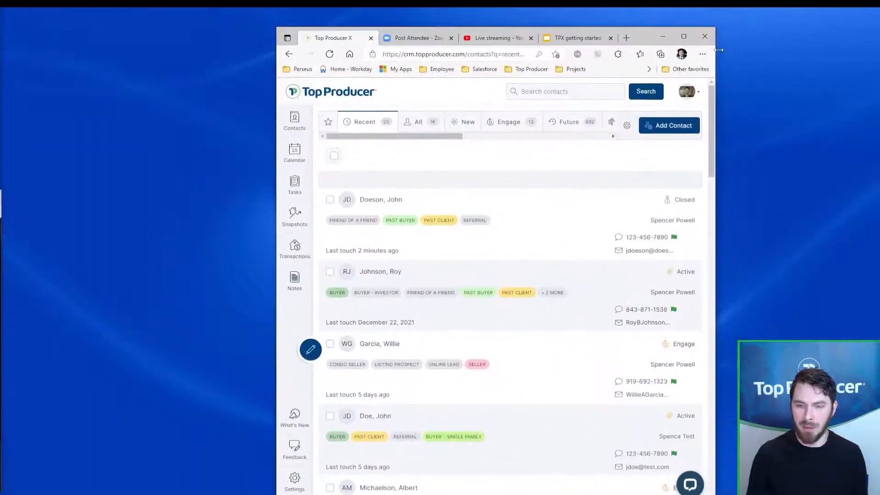
# Step: Reset Edge's page zoom to 100% and maximize the browser window
pyautogui.click(704, 55)
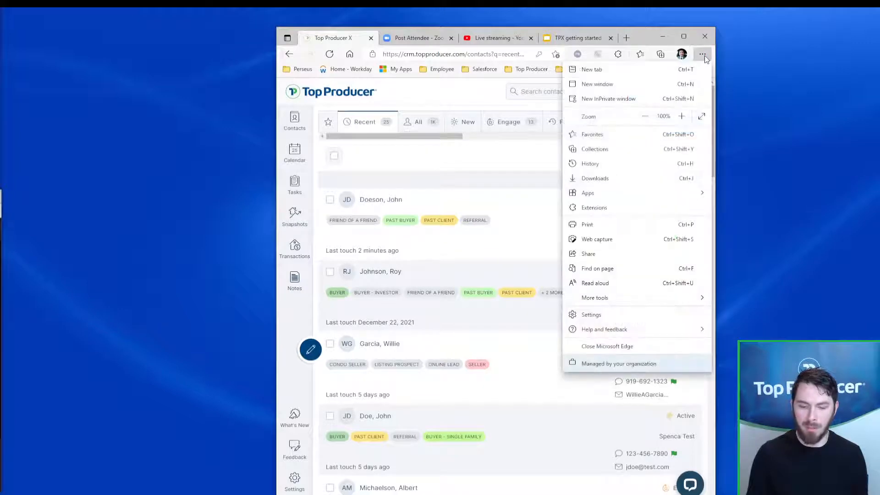
pyautogui.click(644, 118)
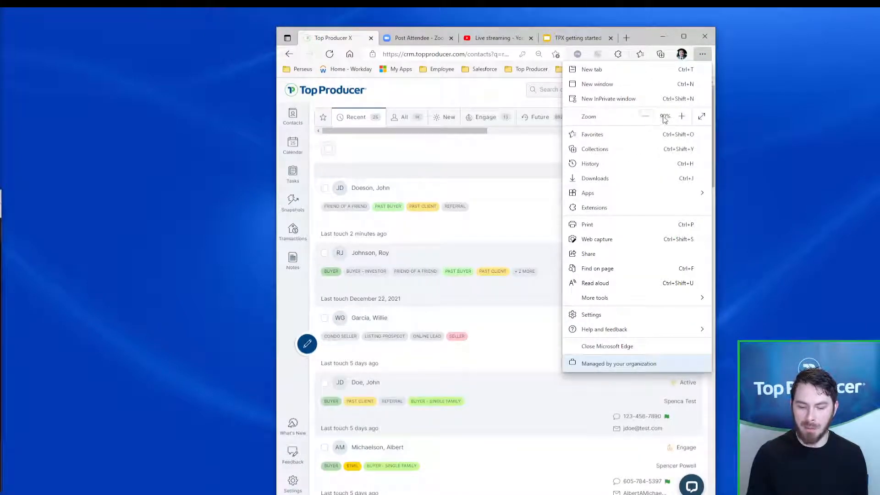
pyautogui.click(681, 117)
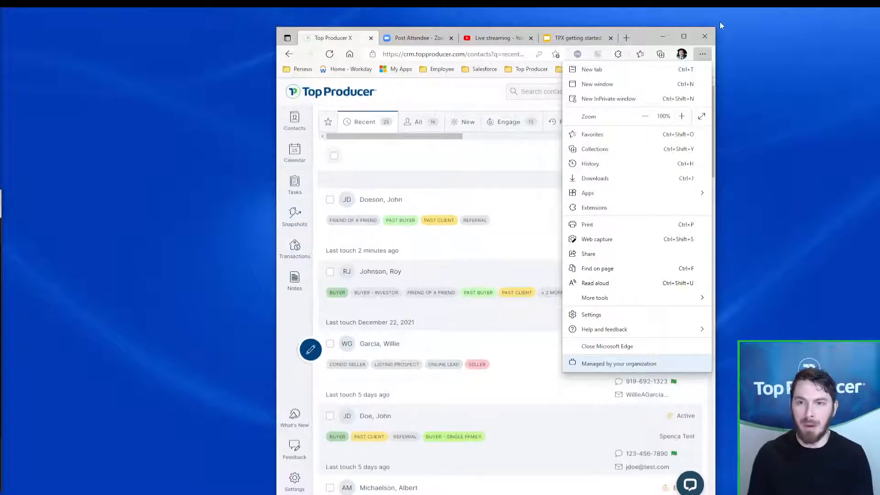
pyautogui.click(686, 38)
pyautogui.click(686, 37)
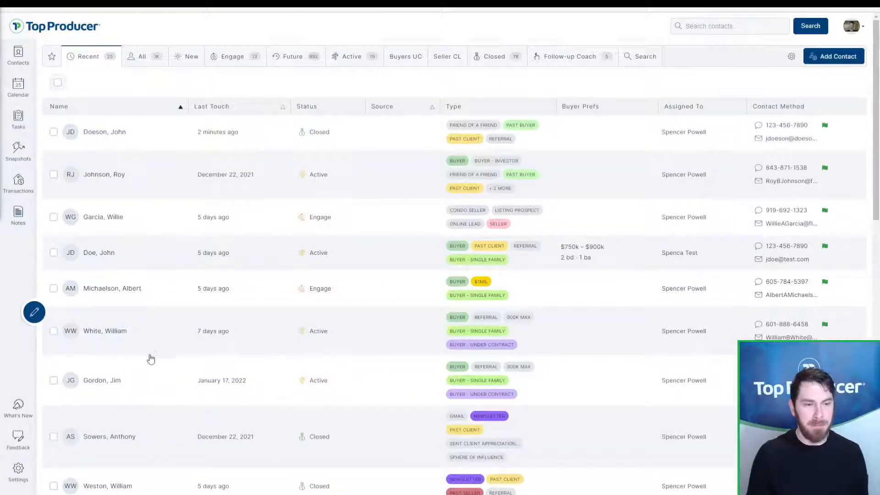
# Step: In Settings, scroll down and choose Edit My Info to edit your profile
pyautogui.click(18, 472)
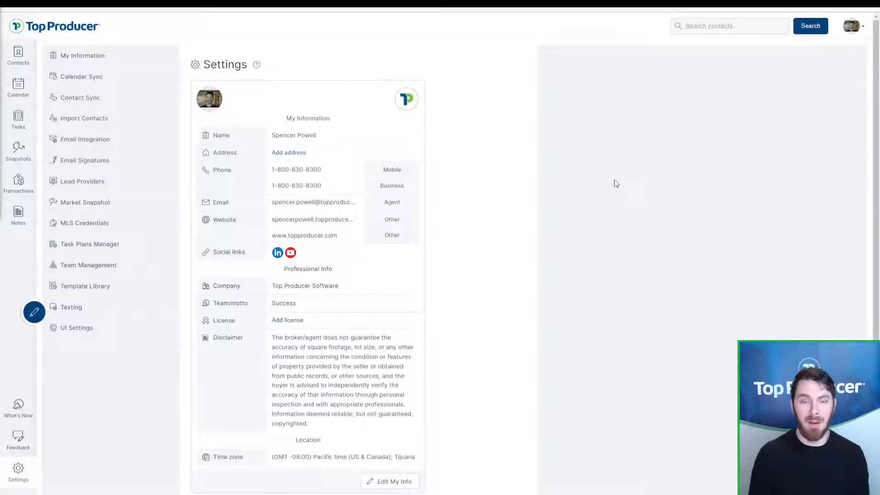
pyautogui.scroll(-1, 418, 422)
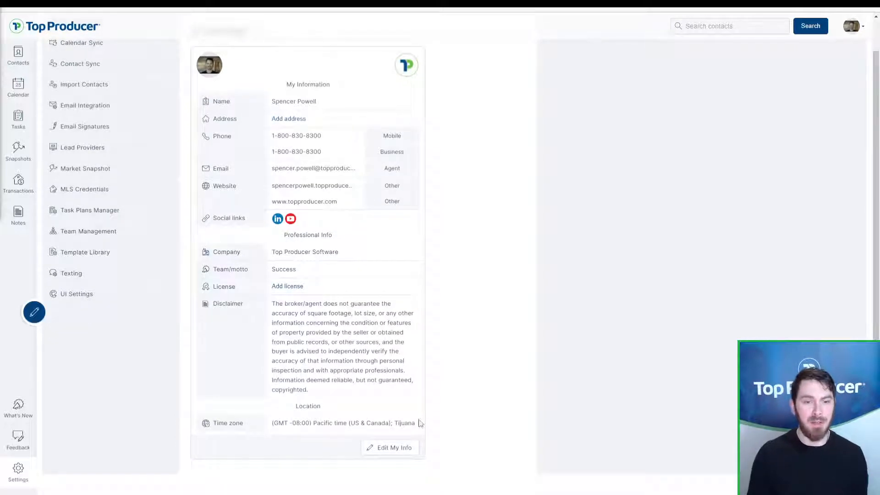
pyautogui.click(390, 448)
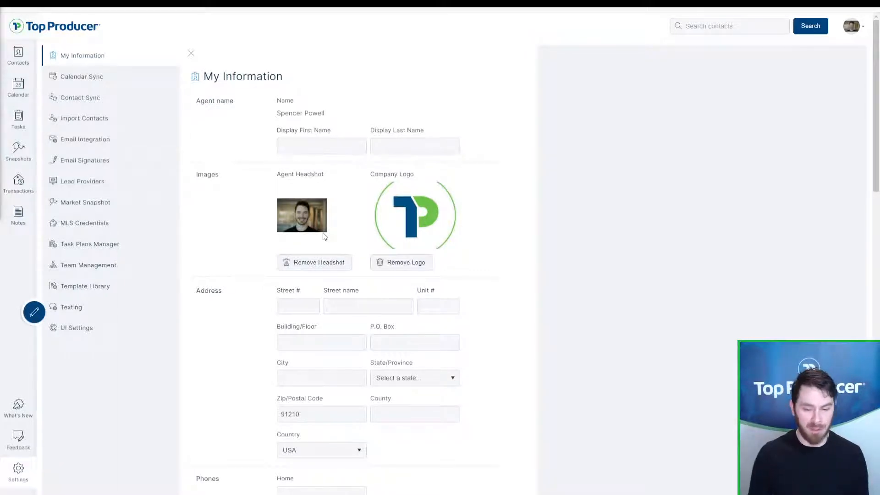
# Step: Scroll through the My Information page to review the profile details
pyautogui.scroll(-2, 440, 218)
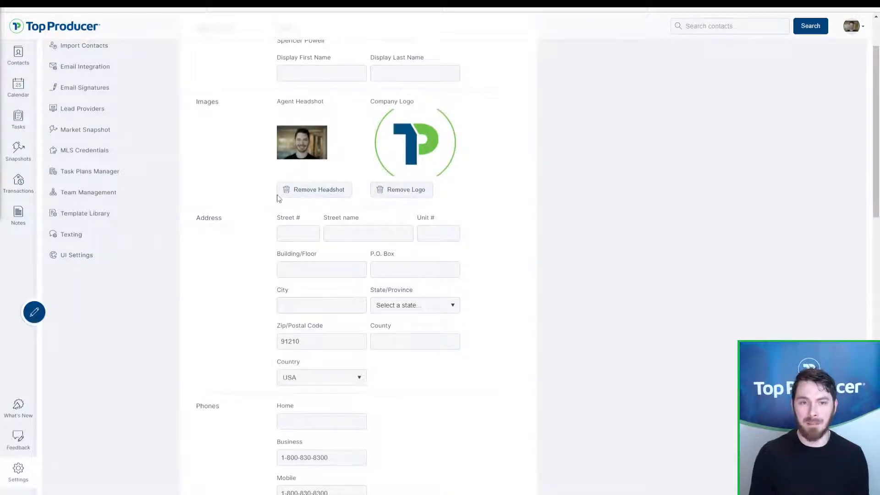
pyautogui.scroll(-4, 301, 229)
pyautogui.scroll(-8, 302, 236)
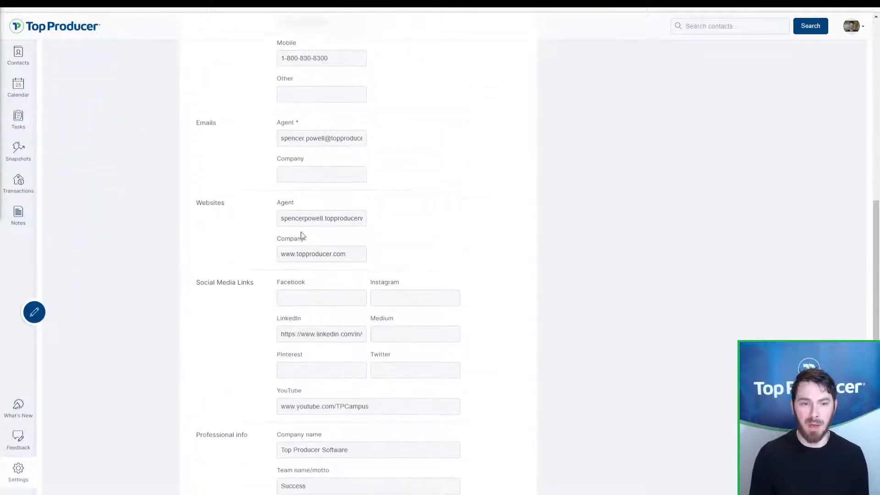
pyautogui.scroll(5, 316, 274)
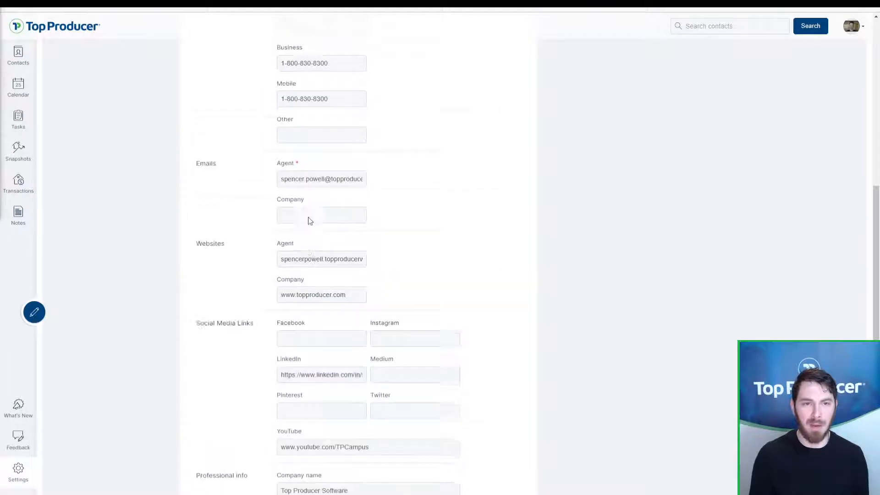
pyautogui.scroll(7, 319, 273)
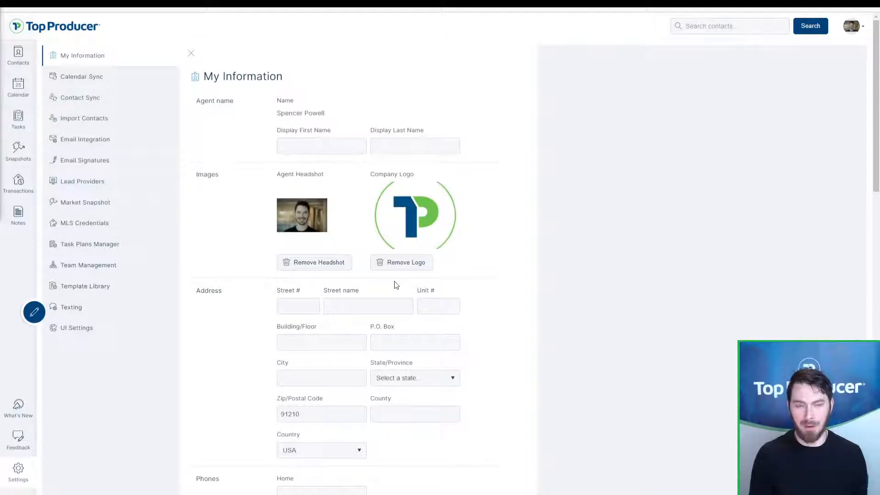
pyautogui.scroll(-10, 395, 284)
pyautogui.scroll(-7, 423, 278)
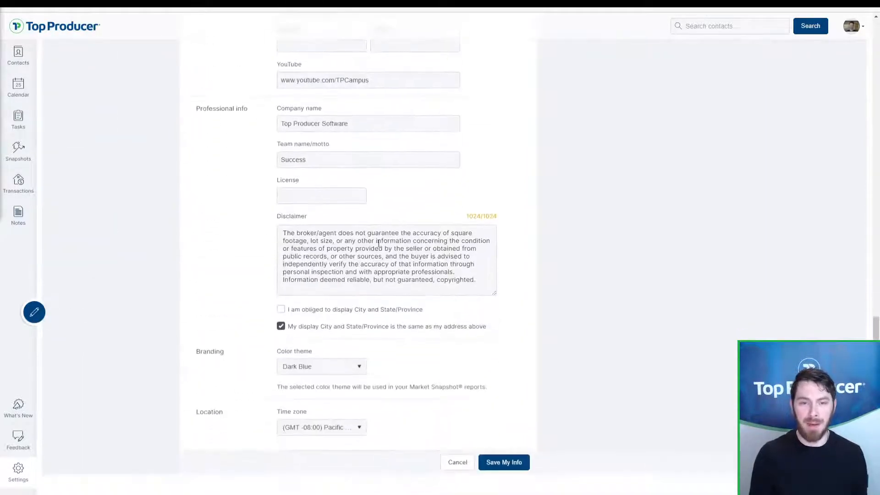
# Step: Keep Dark Blue as the colour theme and save My Info
pyautogui.click(317, 367)
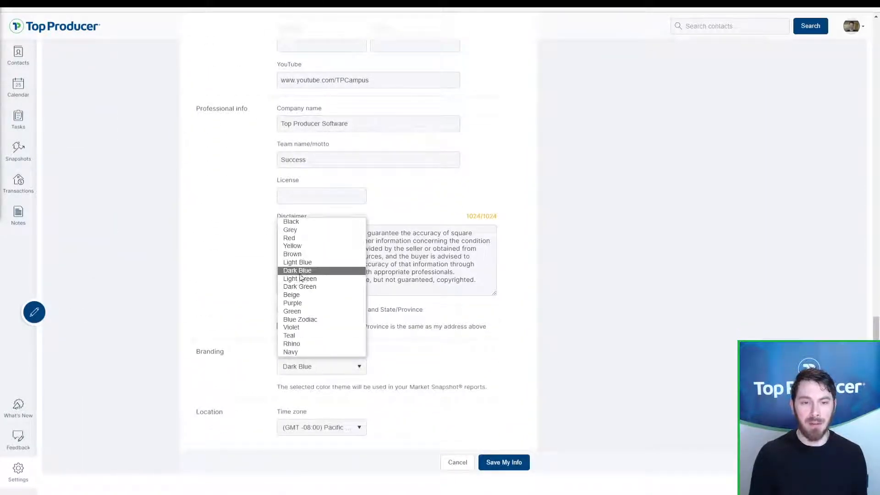
pyautogui.click(423, 321)
pyautogui.press('ctrl')
pyautogui.press('ctrl')
pyautogui.press('ctrl')
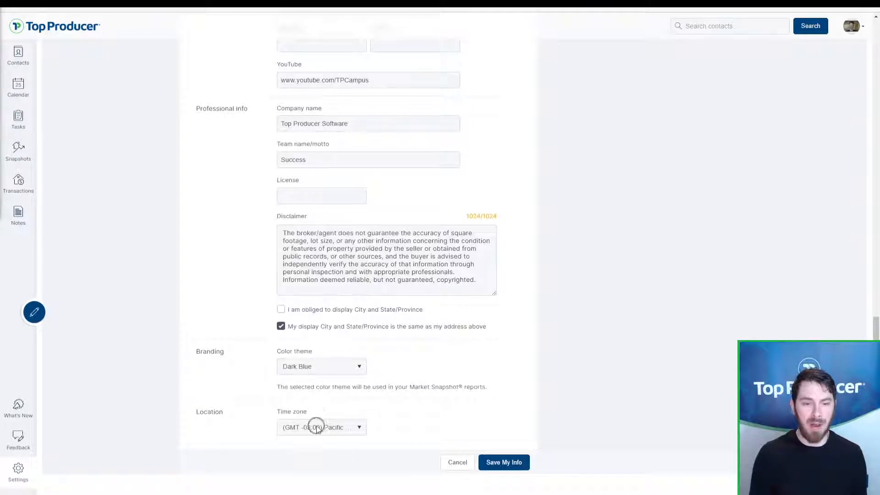
pyautogui.click(507, 463)
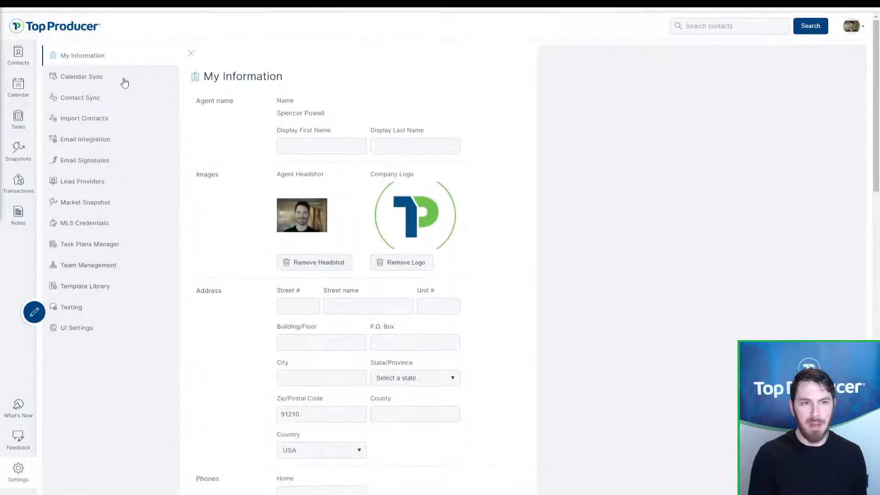
# Step: Delete the connected account from Calendar Sync, confirming the deletion twice
pyautogui.click(84, 79)
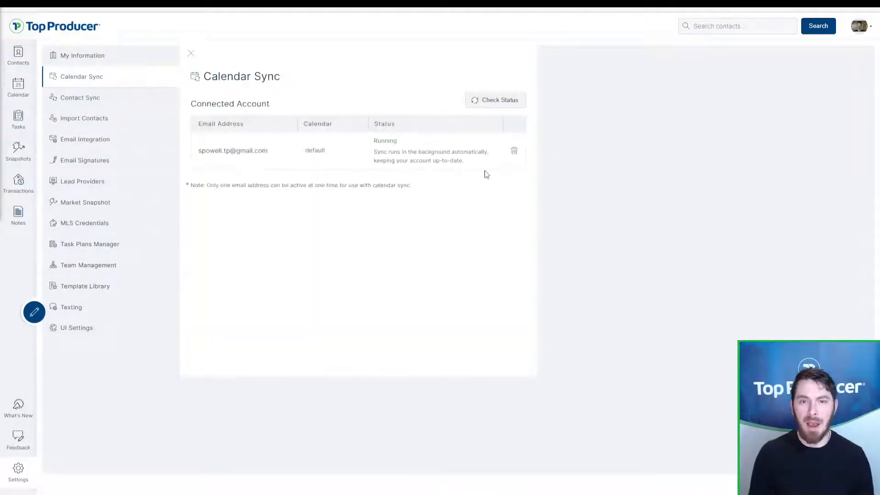
pyautogui.click(514, 151)
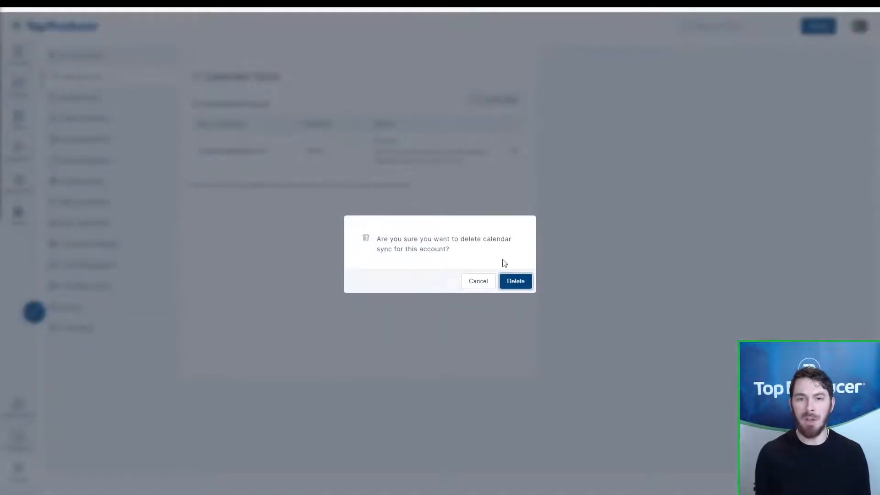
pyautogui.click(516, 282)
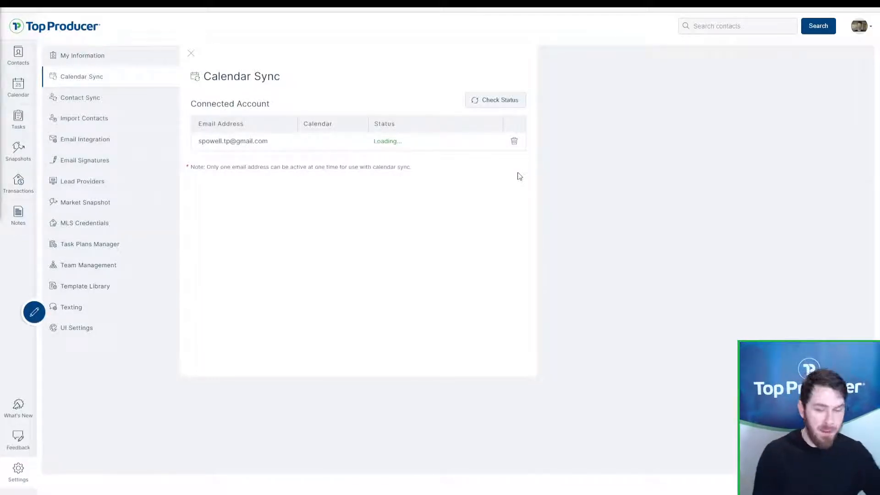
pyautogui.click(514, 141)
pyautogui.click(513, 282)
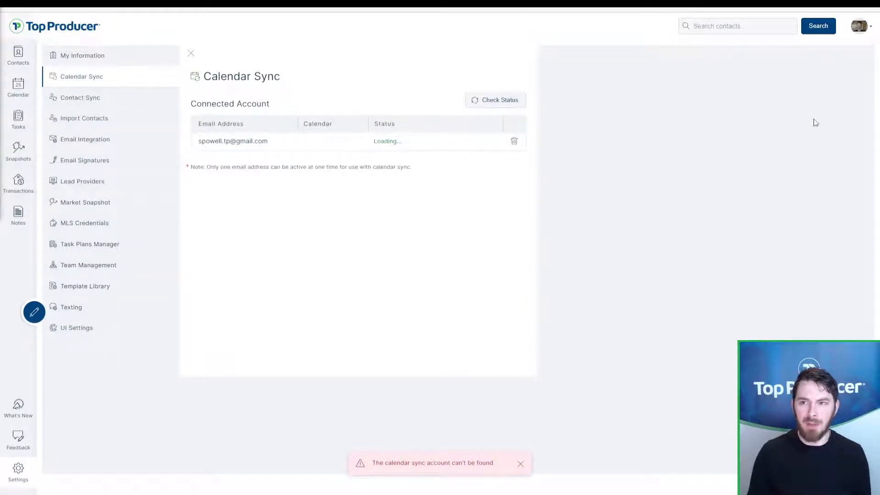
pyautogui.click(860, 26)
# Step: Sign out and back in, then reopen Calendar Sync at its authorization step
pyautogui.click(833, 121)
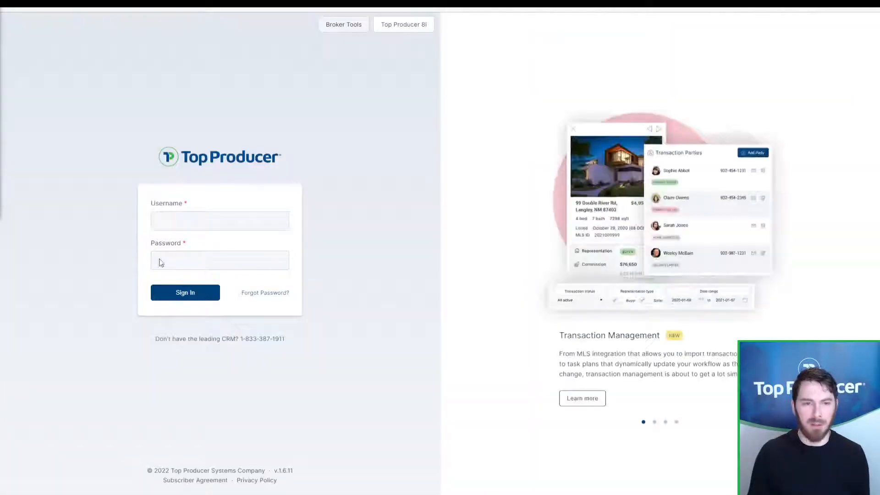
pyautogui.click(196, 294)
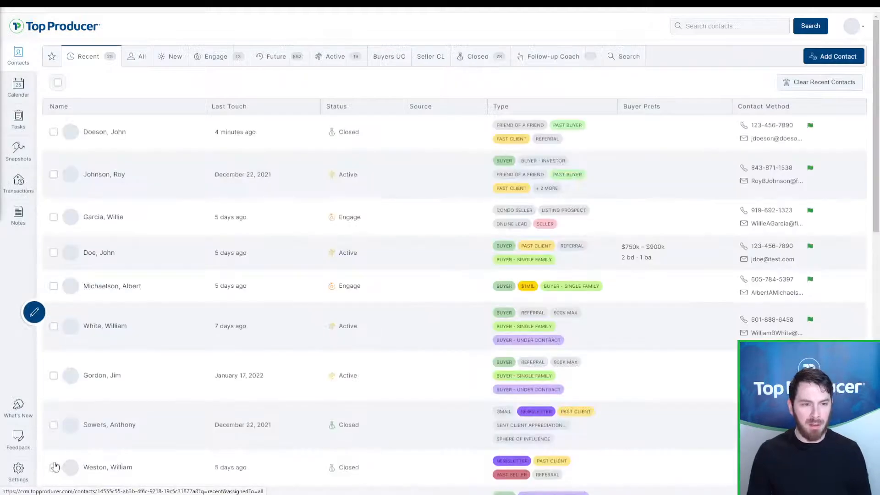
pyautogui.click(22, 470)
pyautogui.click(104, 79)
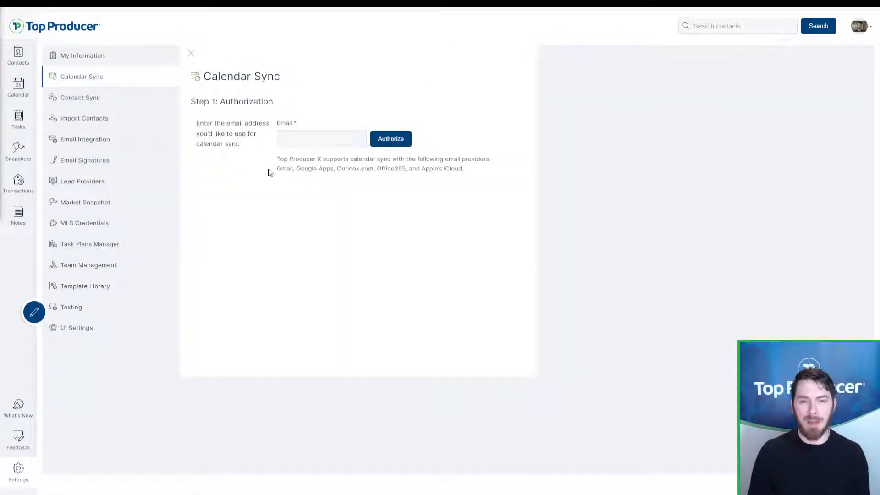
pyautogui.moveTo(269, 171); pyautogui.dragTo(465, 176)
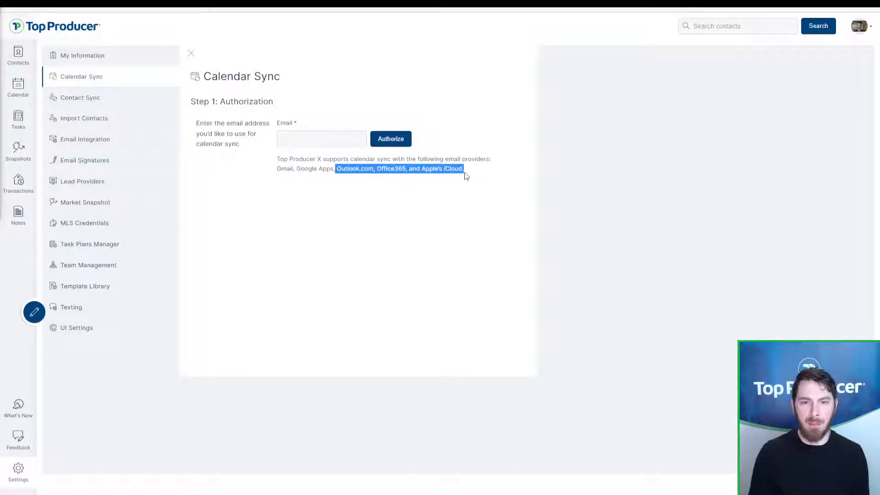
pyautogui.click(467, 176)
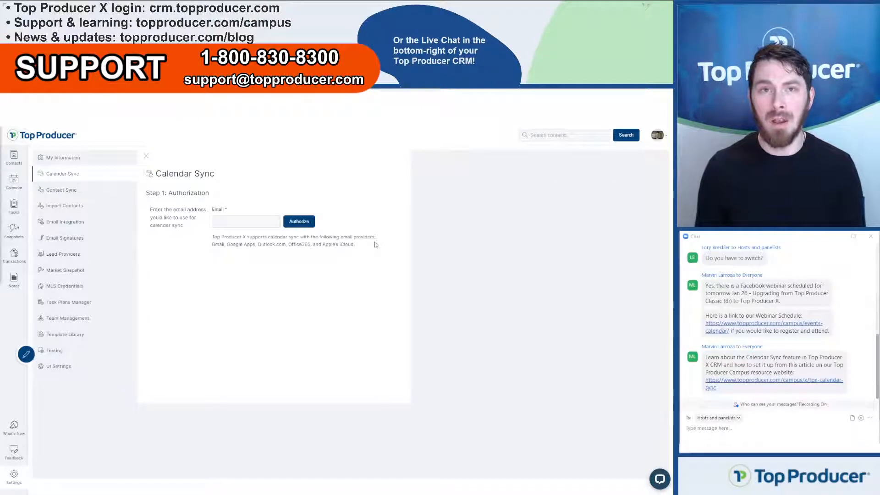
# Step: Enter a Gmail address for calendar sync, authorize it, and sign in with a saved password
pyautogui.click(234, 220)
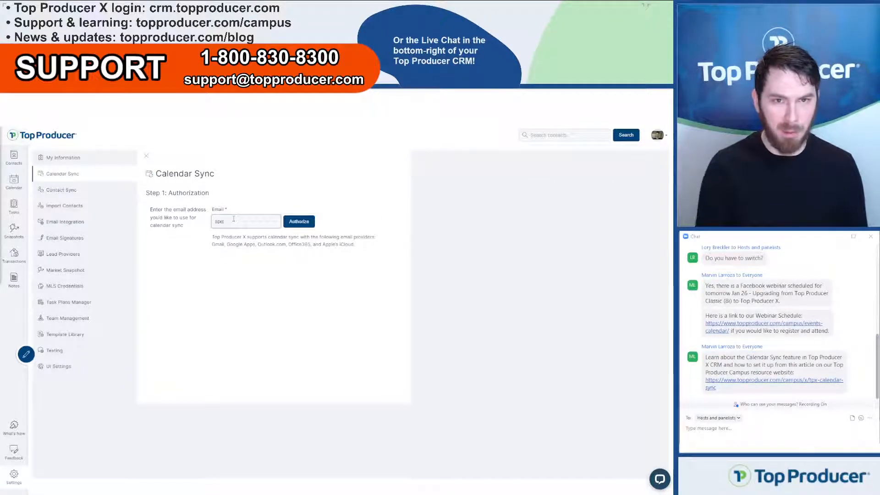
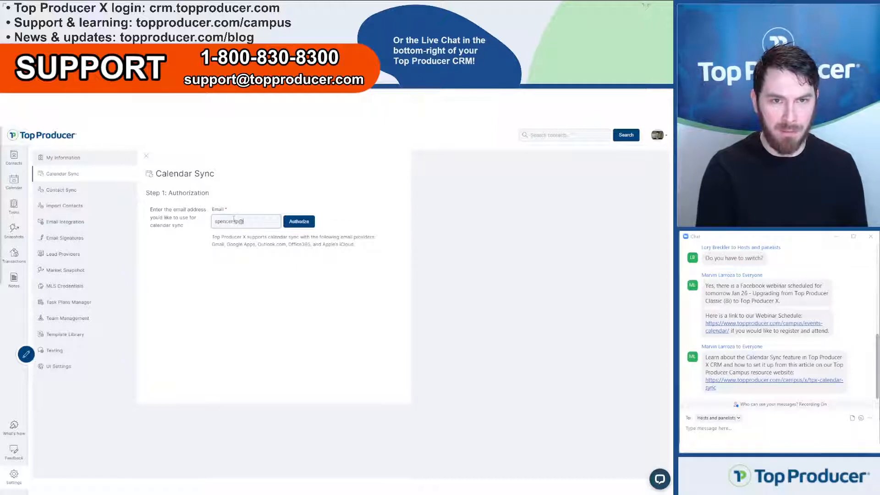
pyautogui.click(299, 222)
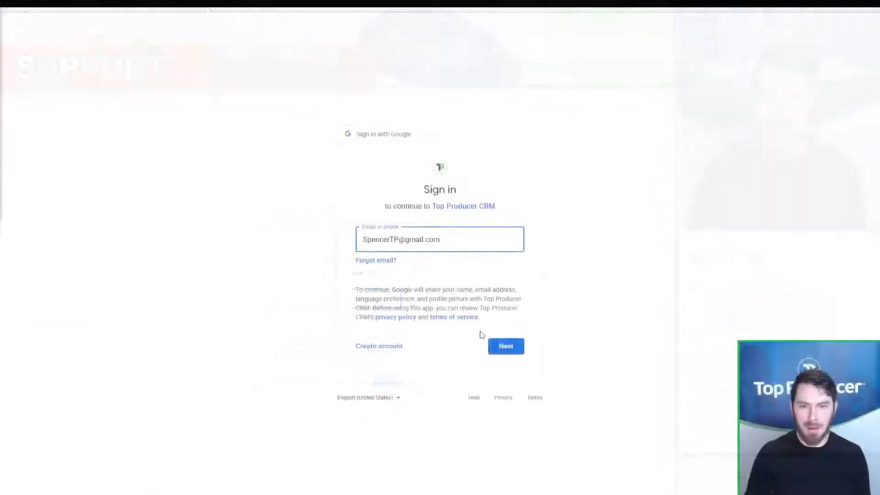
pyautogui.click(517, 349)
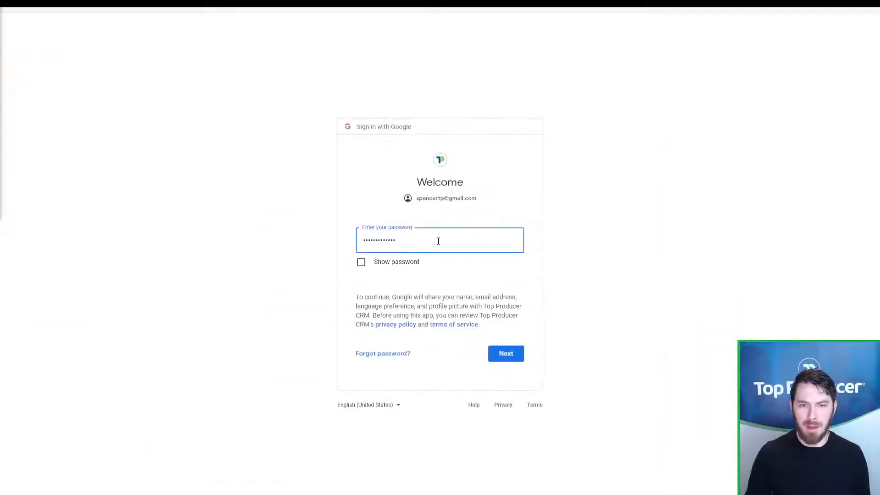
pyautogui.click(513, 355)
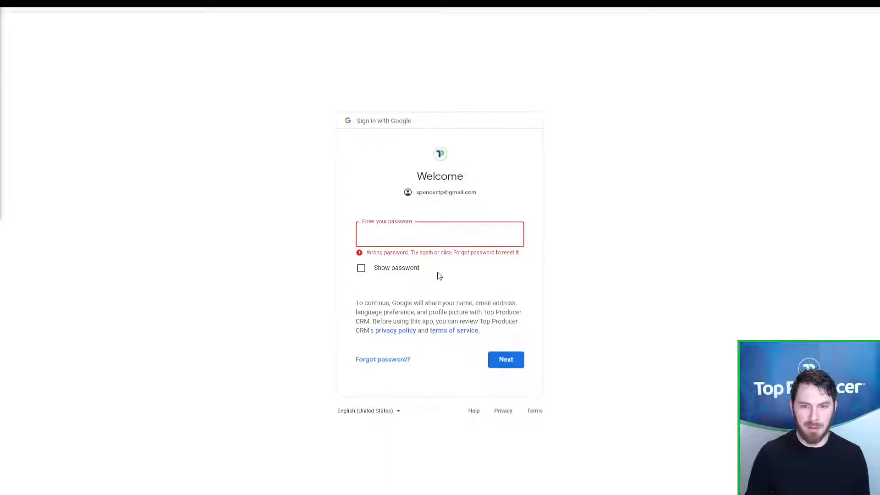
pyautogui.click(429, 235)
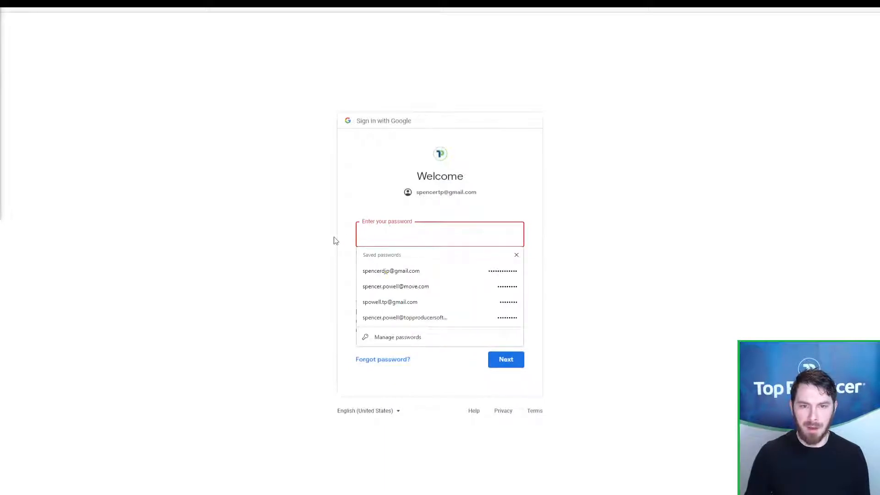
pyautogui.click(397, 303)
pyautogui.click(522, 360)
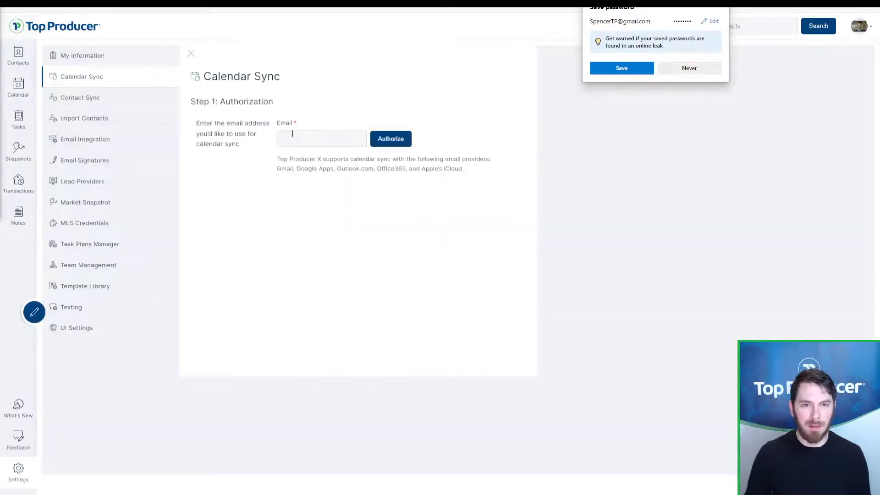
# Step: Re-enter the correct Gmail address and submit it for authorization
pyautogui.click(294, 135)
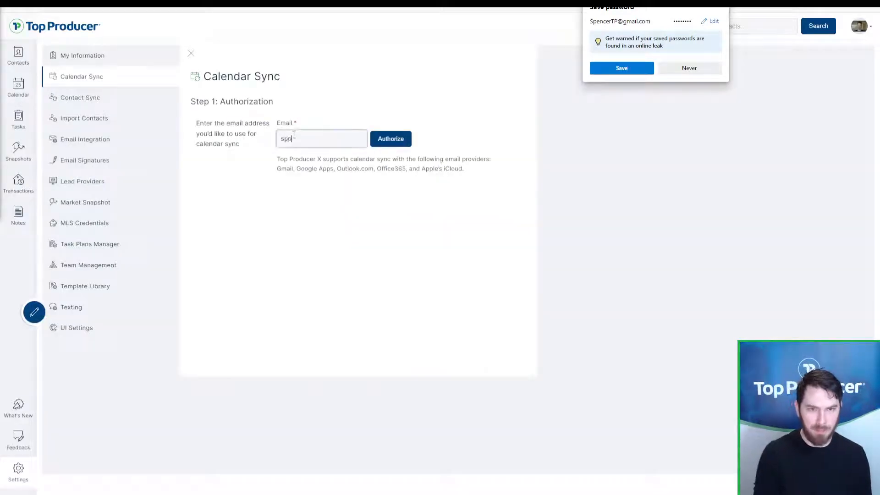
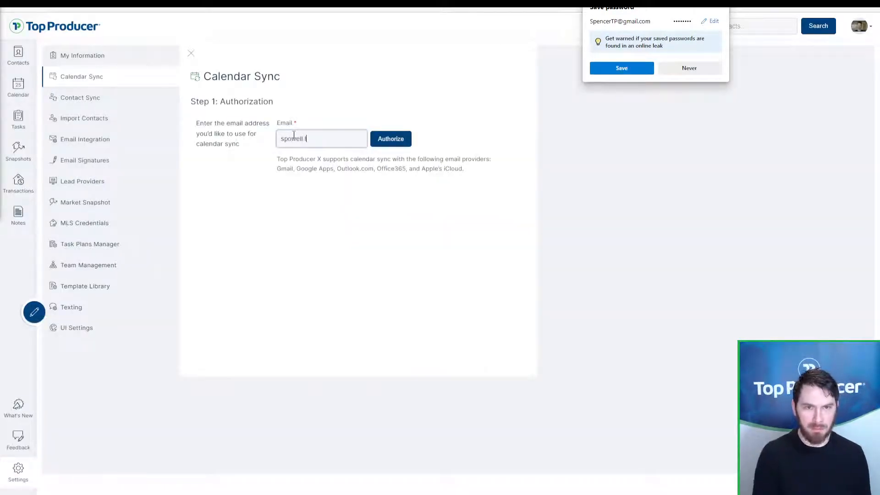
pyautogui.press('Return')
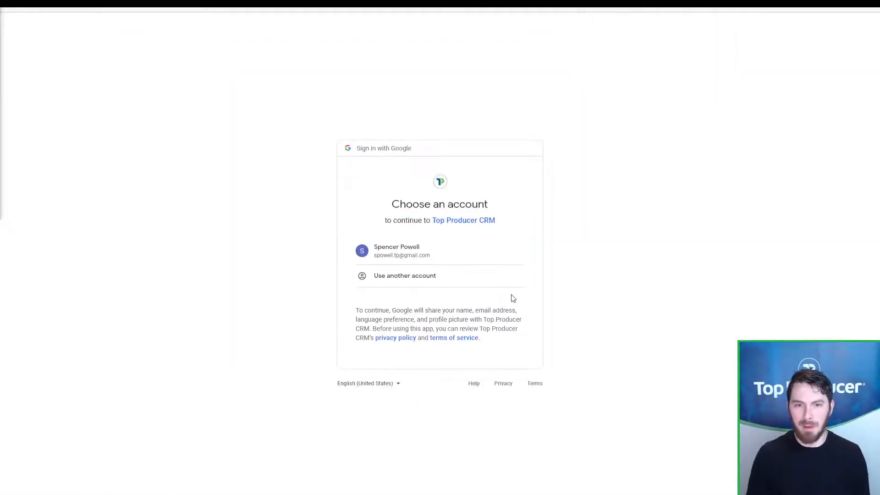
# Step: Choose the Google account and allow the CRM the additional access it requests
pyautogui.click(449, 255)
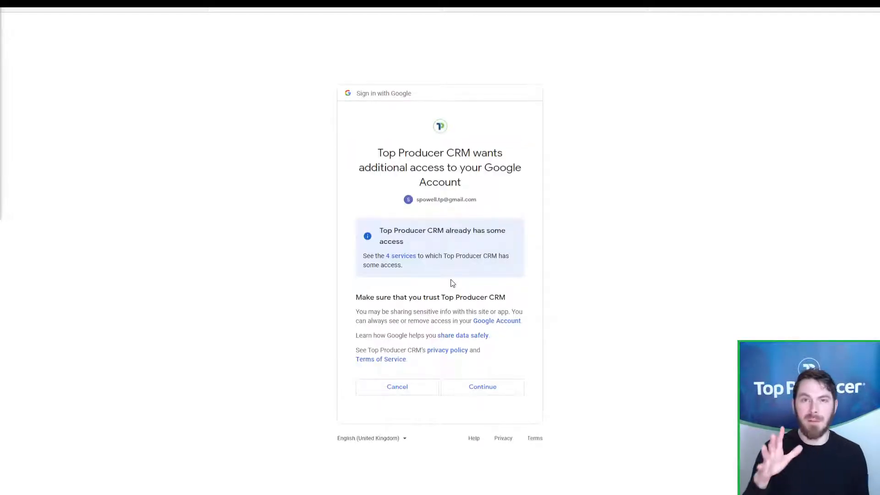
pyautogui.press('ctrl')
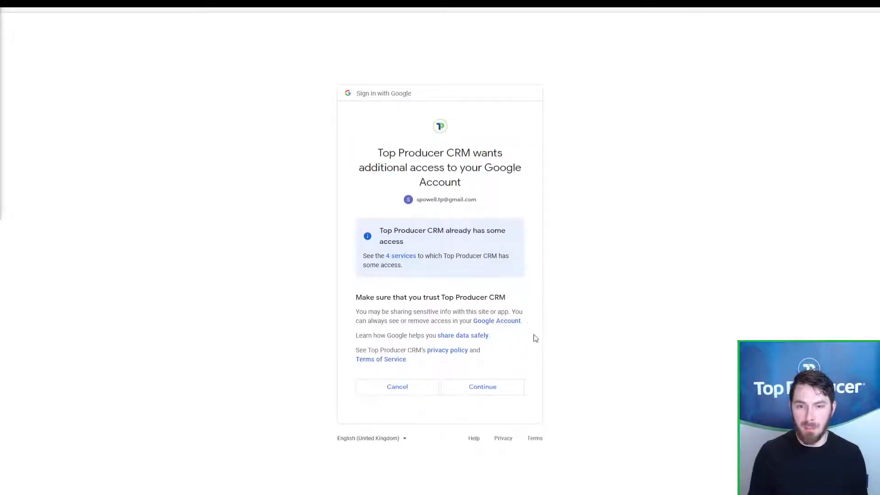
pyautogui.press('ctrl')
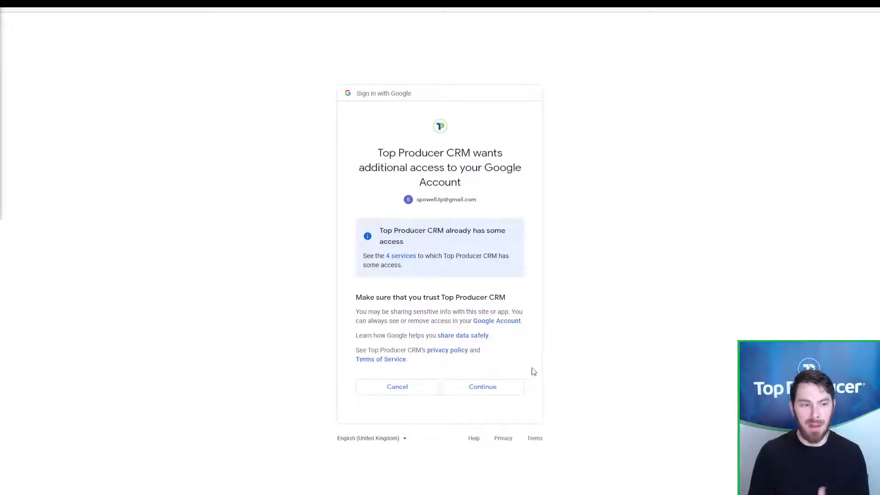
pyautogui.press('ctrl')
pyautogui.press('ctrl')
pyautogui.press('ctrl')
pyautogui.press('ctrl')
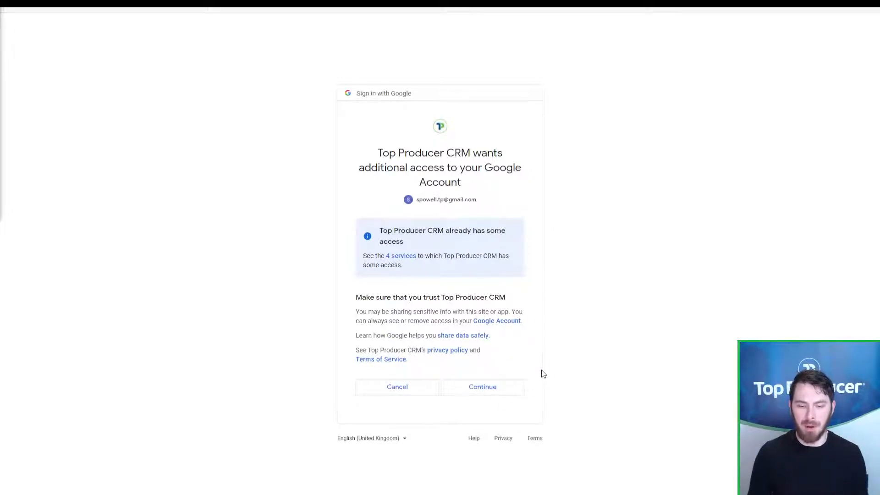
pyautogui.click(501, 395)
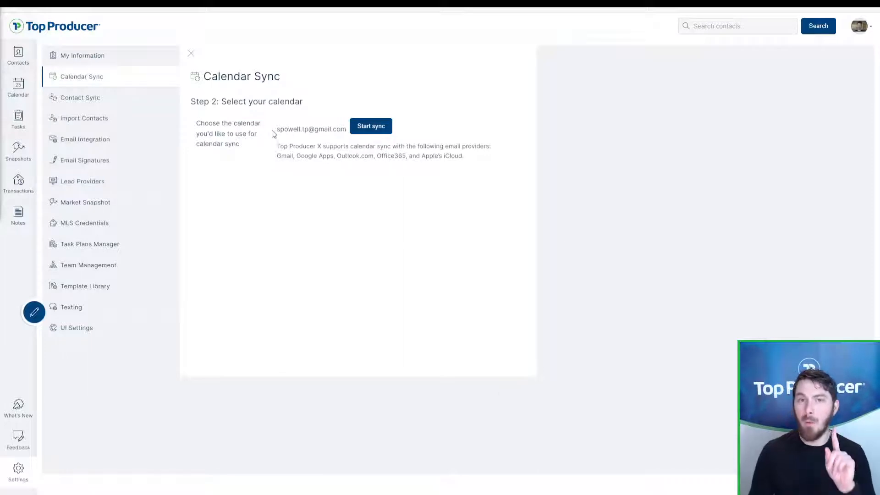
# Step: Start syncing the connected Gmail account's default calendar
pyautogui.moveTo(274, 134); pyautogui.dragTo(344, 133)
pyautogui.moveTo(347, 129)
pyautogui.mouseDown()
pyautogui.moveTo(275, 128)
pyautogui.moveTo(360, 138)
pyautogui.mouseUp()
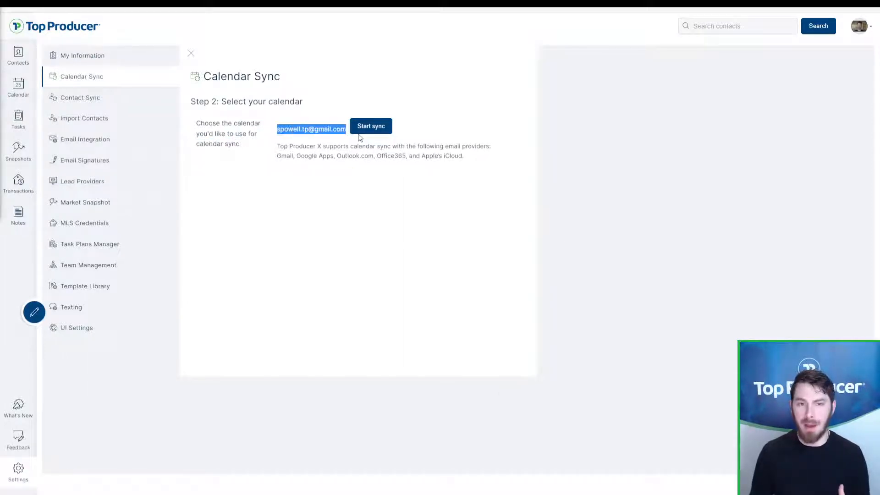
pyautogui.click(361, 174)
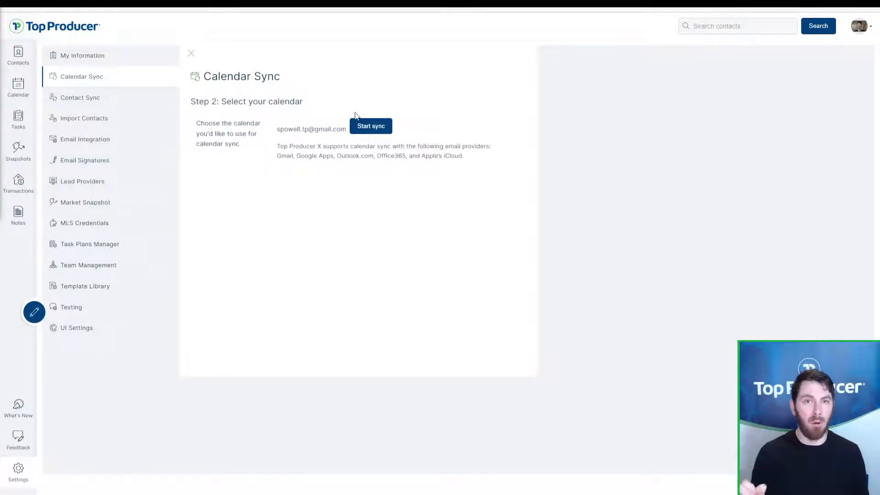
pyautogui.click(386, 125)
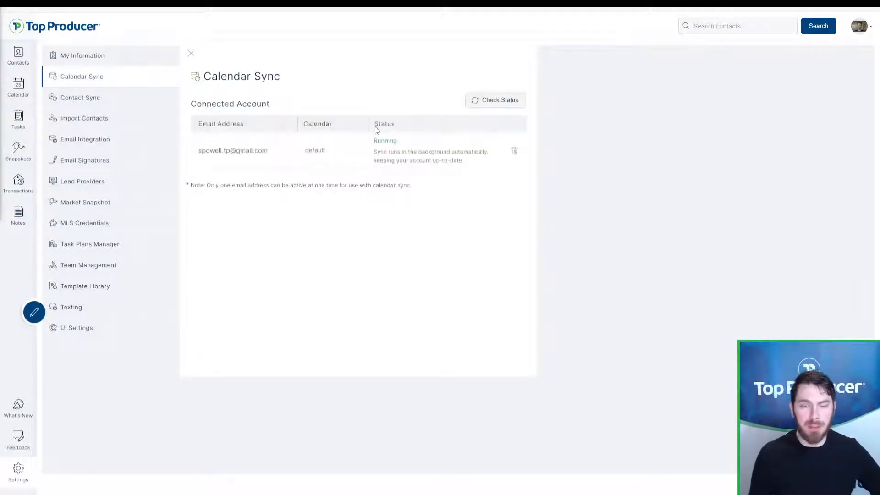
pyautogui.moveTo(372, 142); pyautogui.dragTo(404, 143)
pyautogui.click(404, 143)
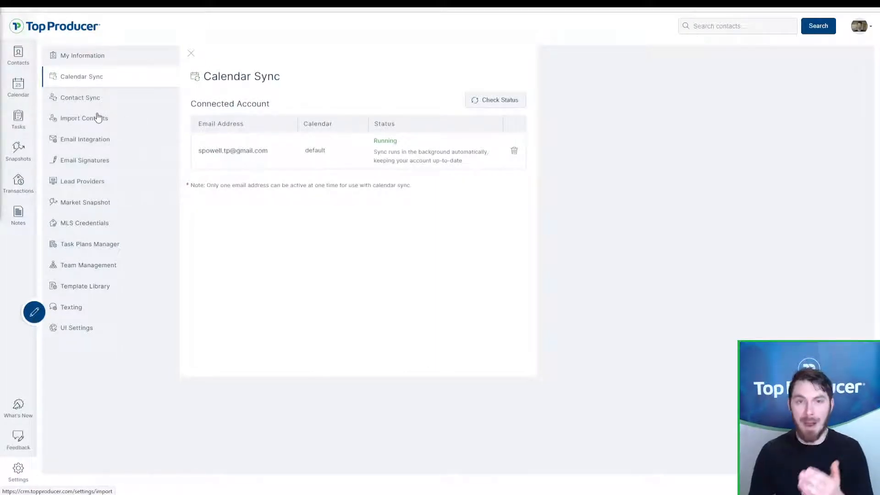
# Step: Open Email Integration and highlight the supported providers, including Gmail and IMAP
pyautogui.click(101, 142)
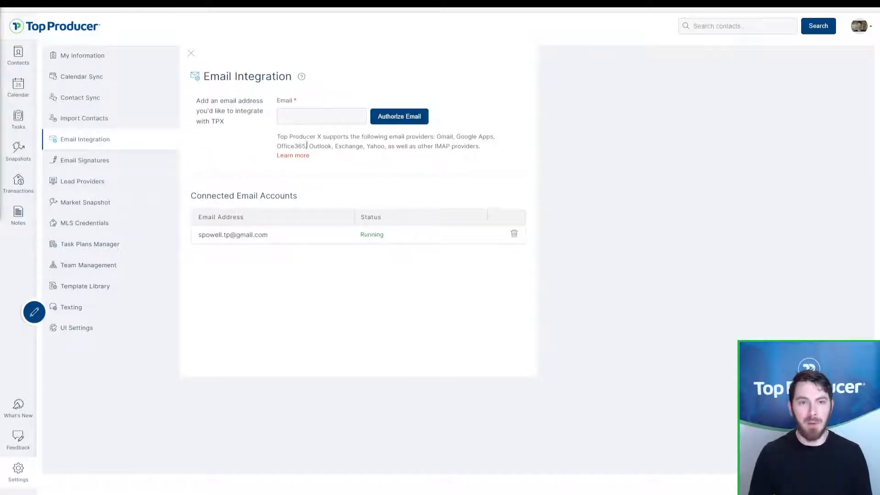
pyautogui.moveTo(278, 137); pyautogui.dragTo(453, 137)
pyautogui.click(457, 140)
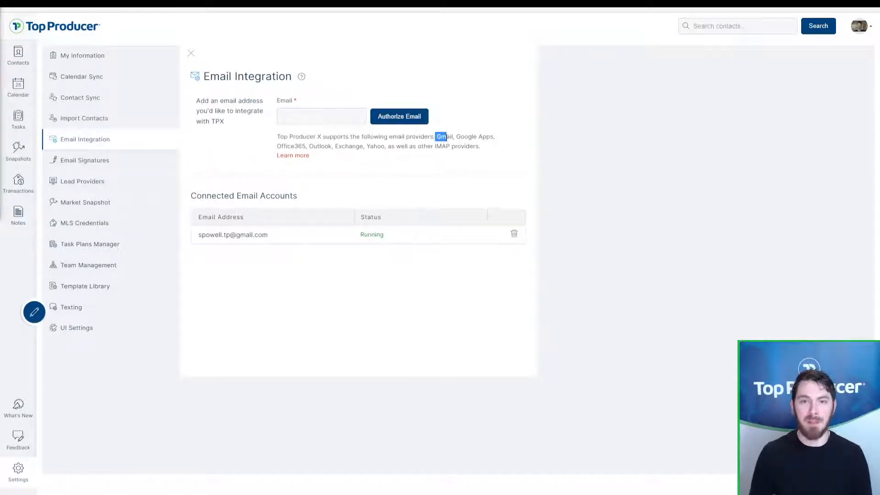
pyautogui.click(336, 137)
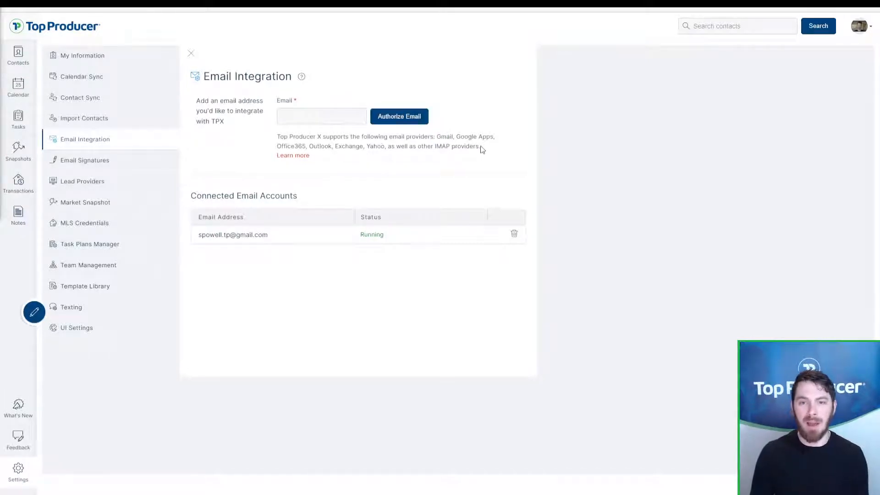
pyautogui.moveTo(481, 148); pyautogui.dragTo(463, 148)
pyautogui.click(434, 146)
pyautogui.click(463, 148)
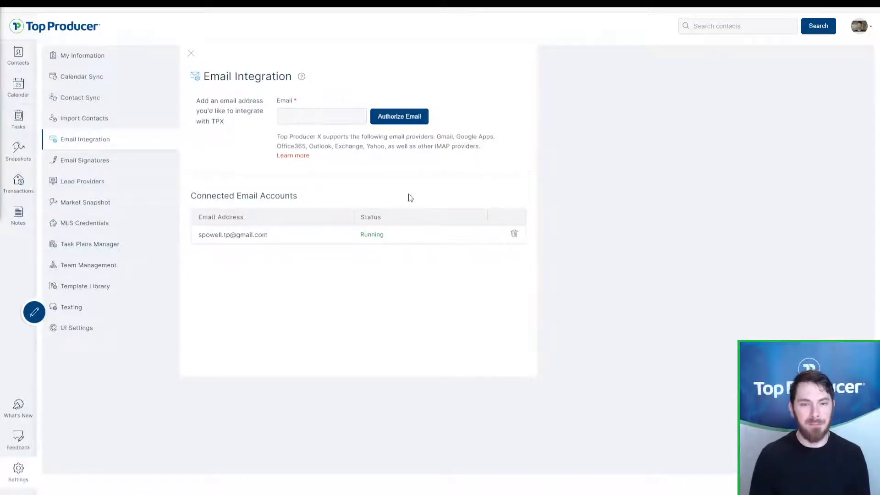
# Step: Focus the new email address field, then point out the connected account's Running status
pyautogui.click(332, 119)
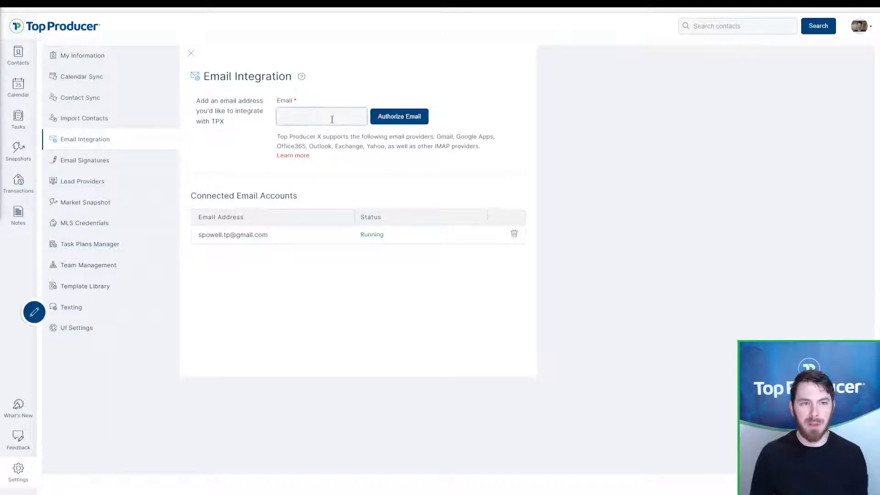
pyautogui.click(332, 119)
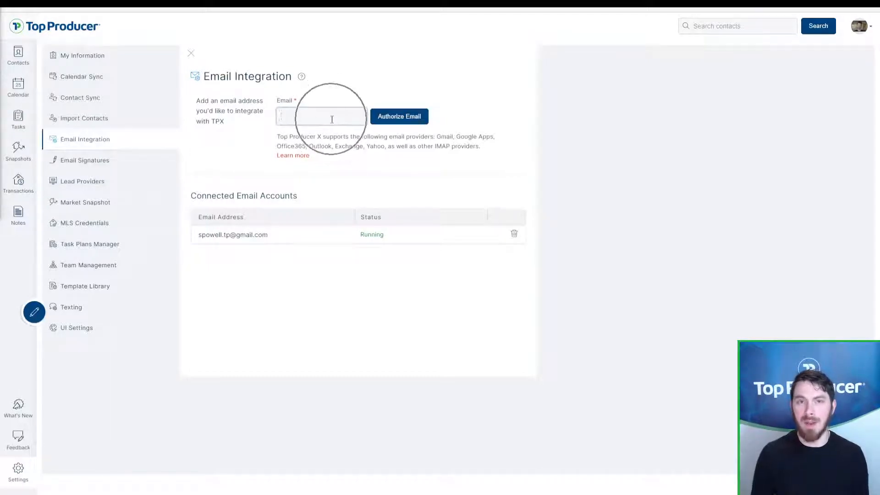
pyautogui.click(386, 116)
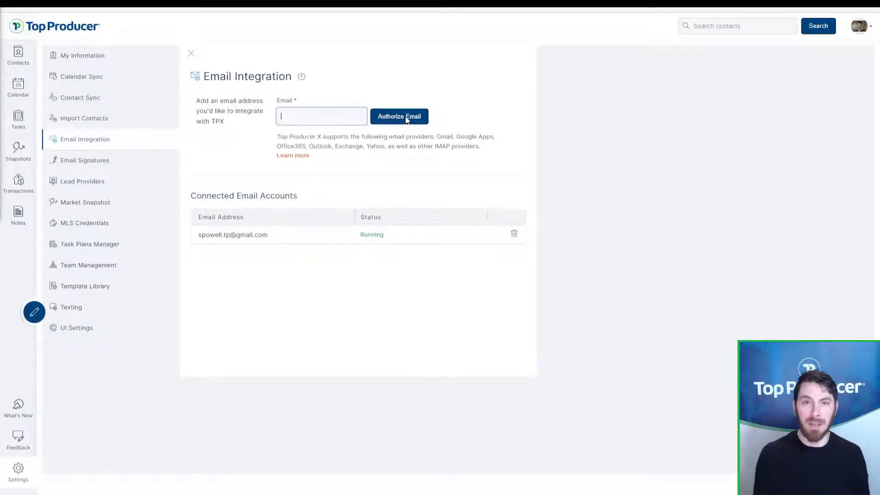
pyautogui.moveTo(422, 226); pyautogui.dragTo(346, 231)
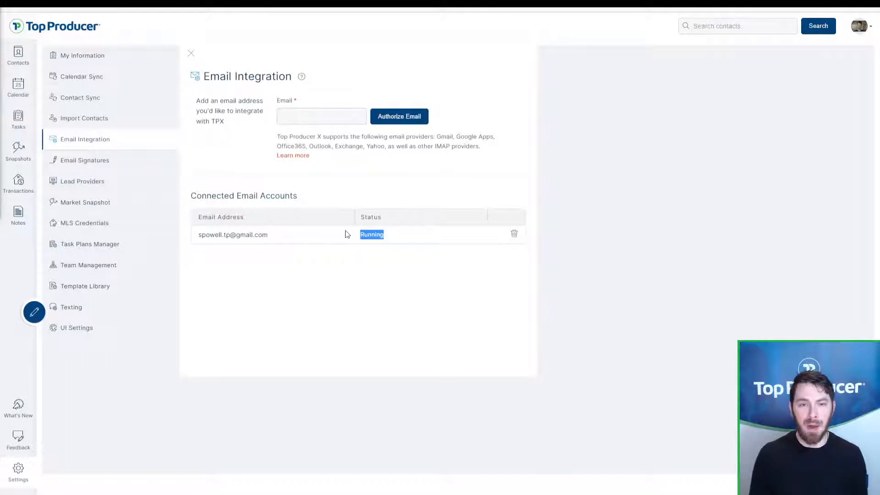
pyautogui.click(346, 231)
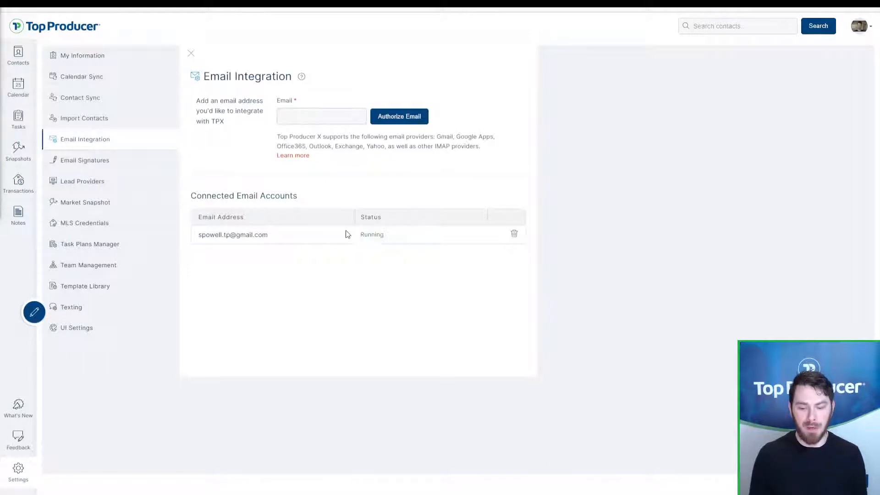
# Step: Highlight the IMAP mention and the supported-providers note, leaving the email field empty
pyautogui.doubleClick(436, 146)
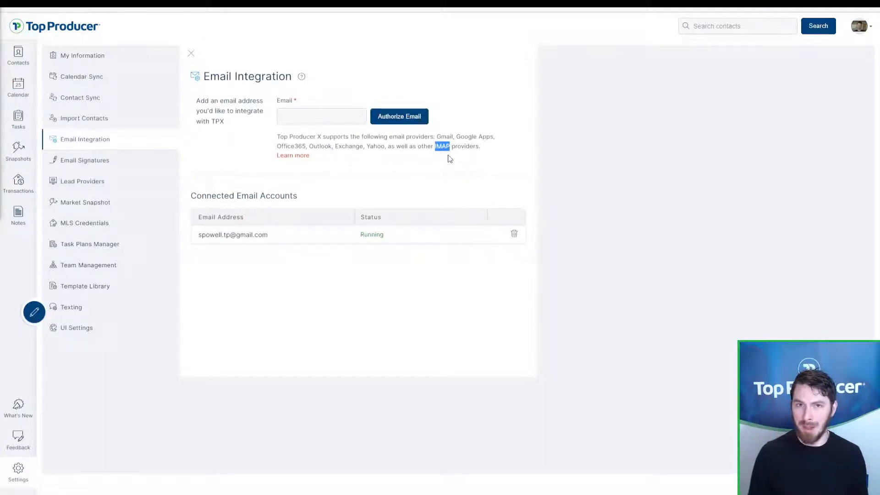
pyautogui.click(449, 159)
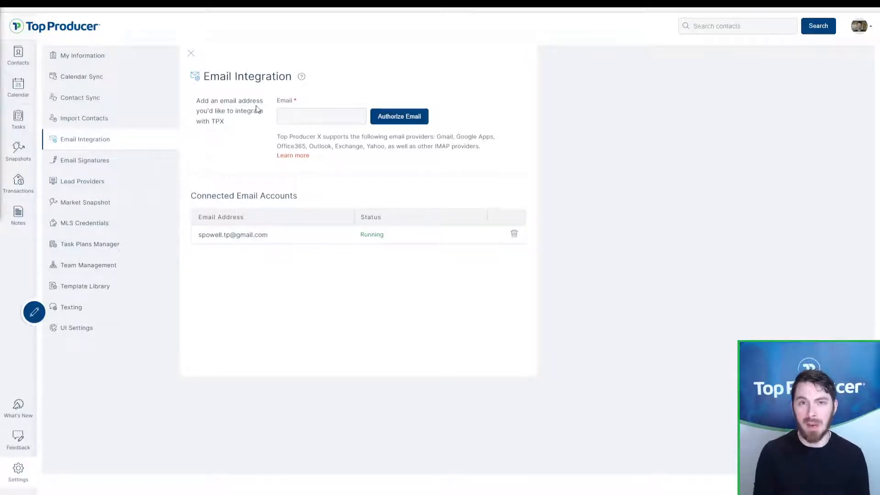
pyautogui.moveTo(256, 150); pyautogui.dragTo(305, 146)
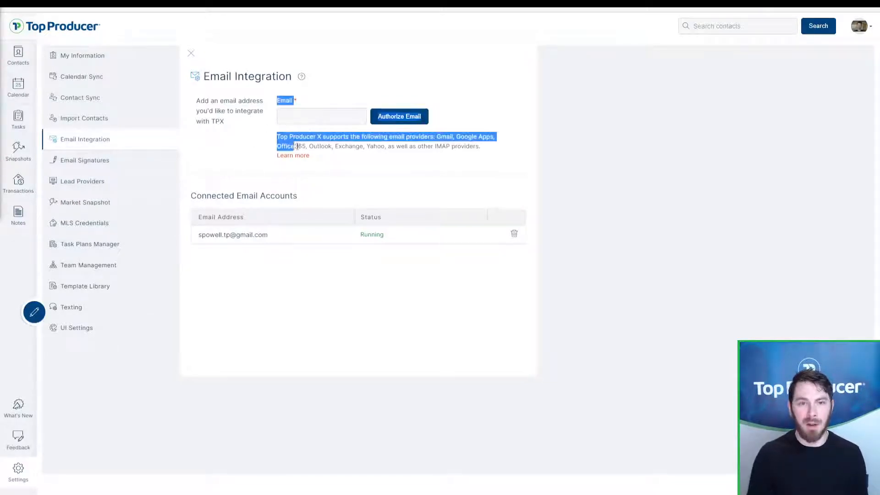
pyautogui.click(297, 145)
pyautogui.click(306, 112)
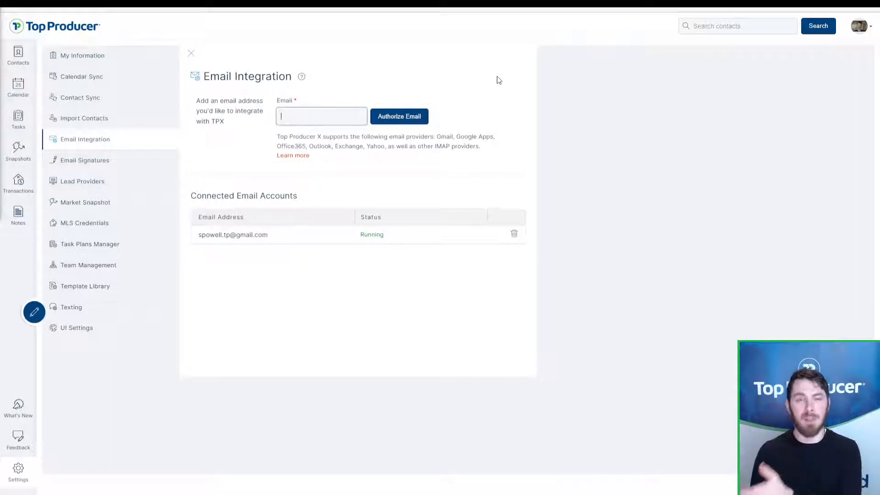
pyautogui.click(586, 152)
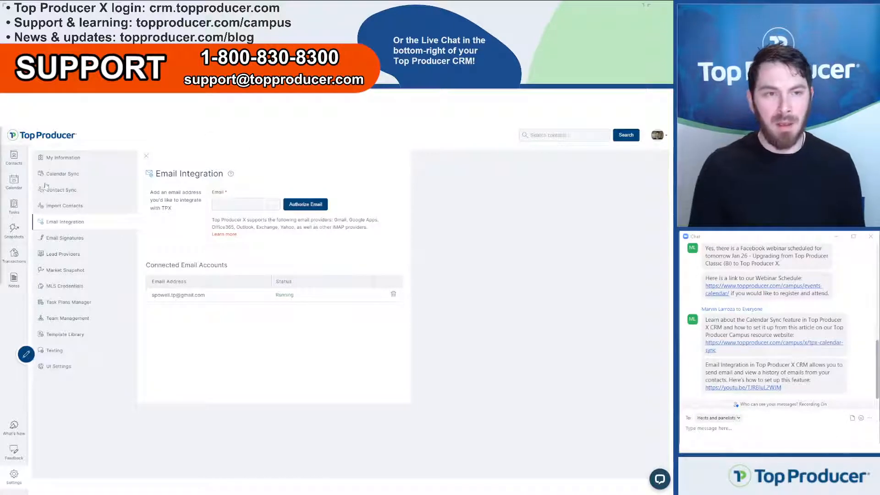
# Step: Switch to Email Signatures, zoom the page in, and edit the Gmail account's signature
pyautogui.click(81, 239)
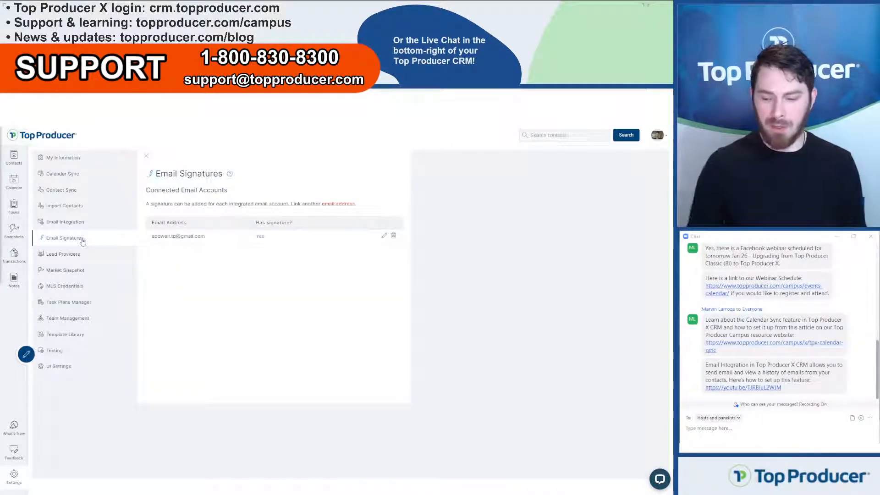
pyautogui.hotkey('ctrl', '+')
pyautogui.hotkey('ctrl', '+')
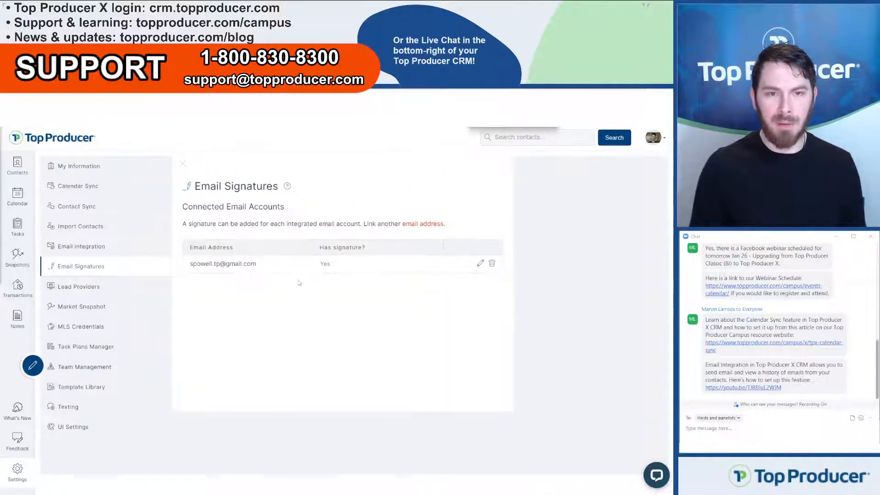
pyautogui.click(329, 271)
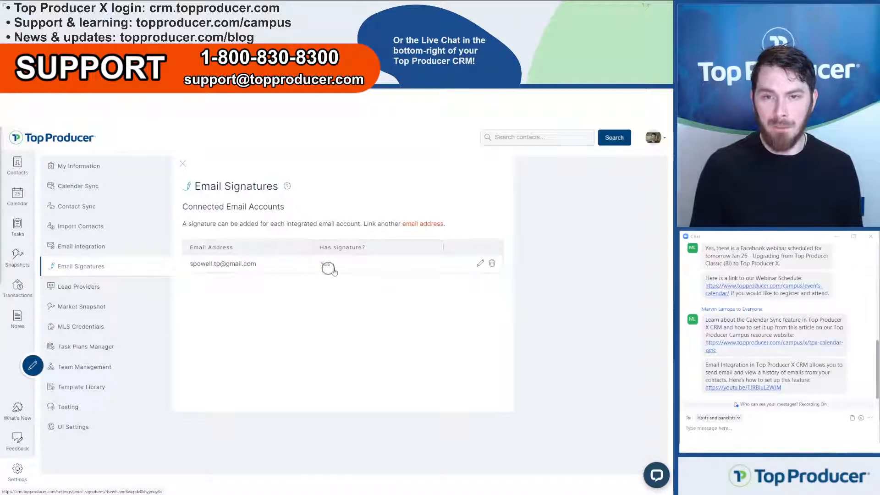
pyautogui.click(480, 265)
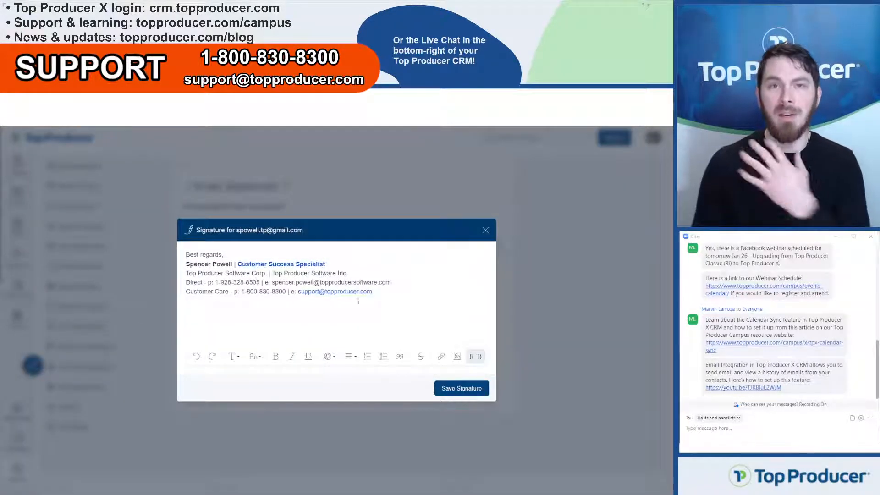
# Step: Inspect the signature's link insertion and image settings without changing anything
pyautogui.click(374, 294)
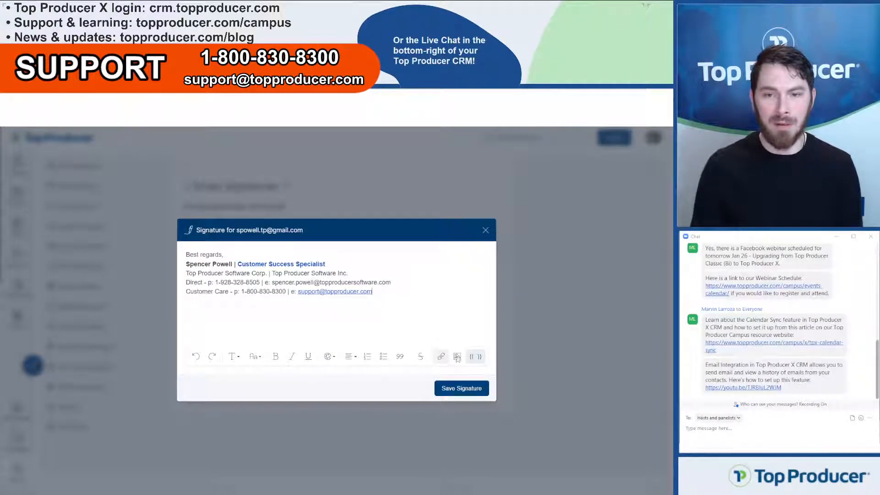
pyautogui.click(441, 359)
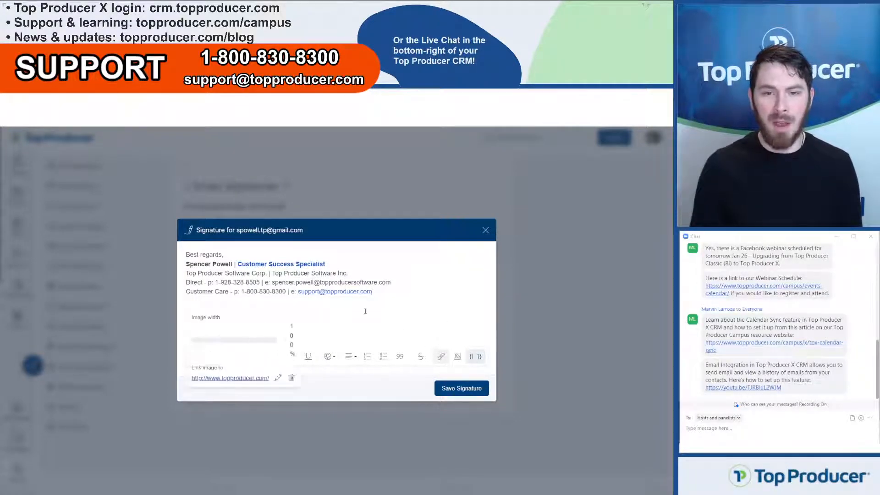
pyautogui.click(397, 291)
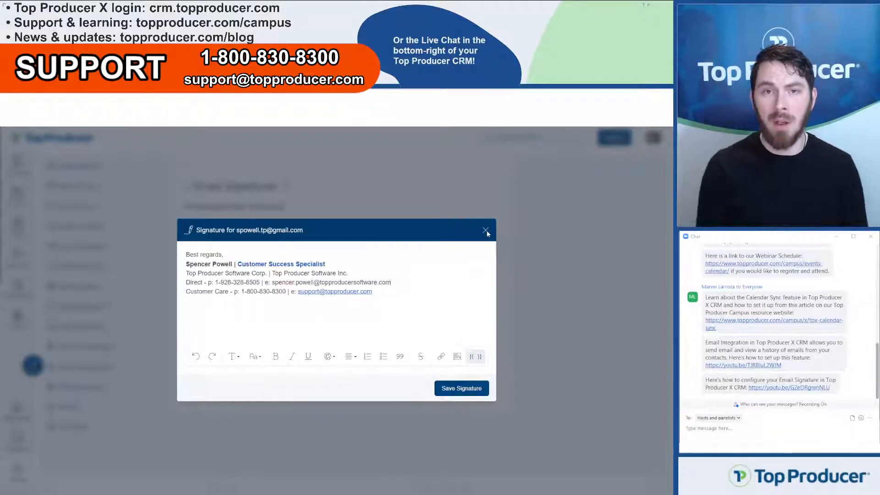
pyautogui.click(313, 311)
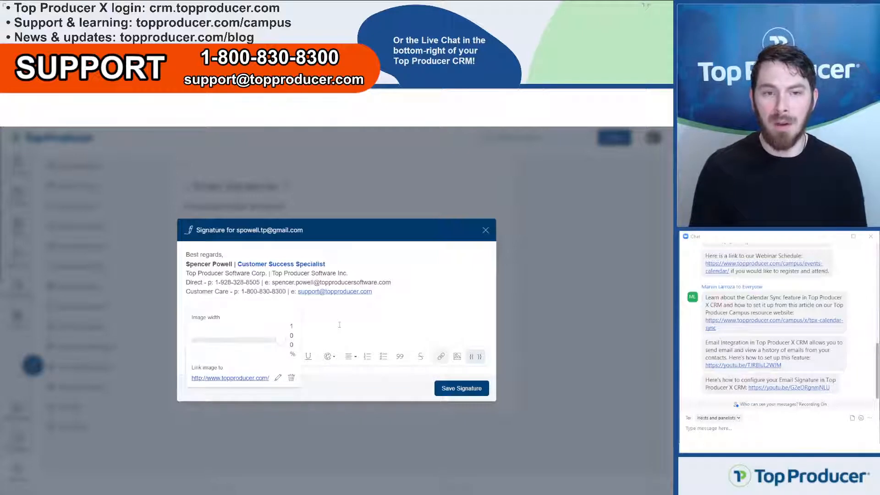
pyautogui.press('BackSpace')
pyautogui.press('BackSpace')
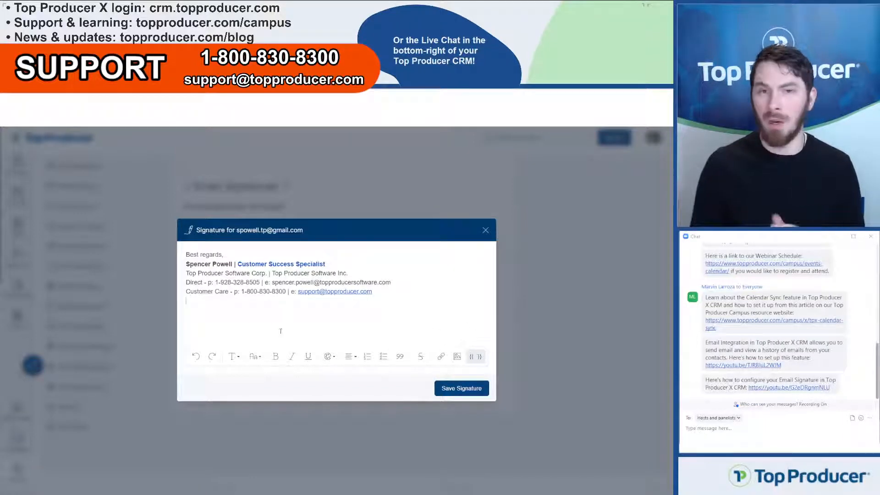
# Step: Dismiss the paste menu, close the signature editor unsaved, and go to Lead Providers
pyautogui.rightClick(193, 302)
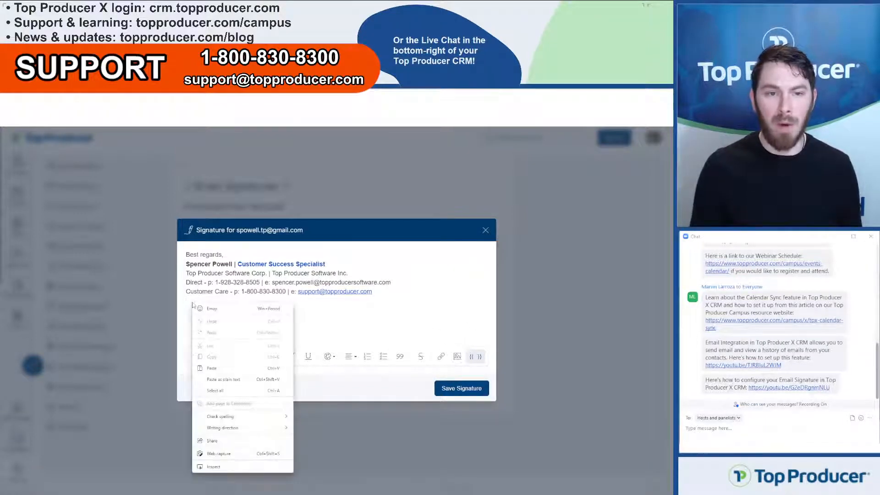
pyautogui.press('ctrl')
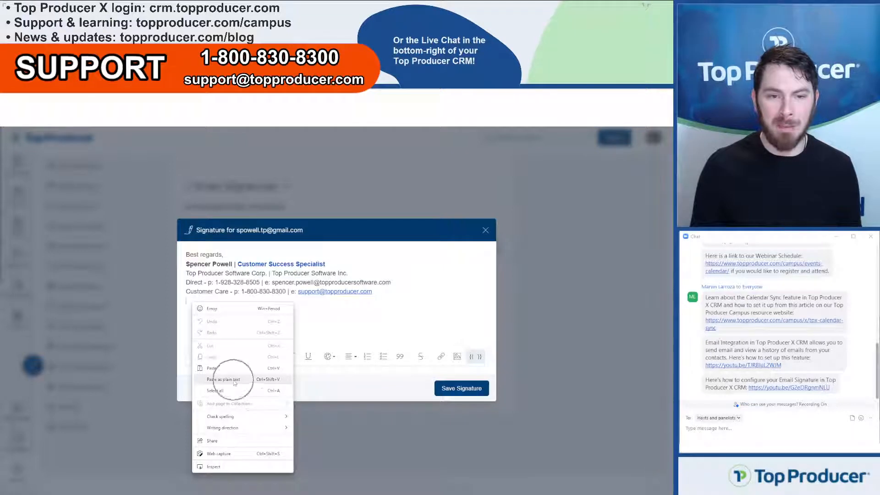
pyautogui.press('ctrl')
pyautogui.click(342, 330)
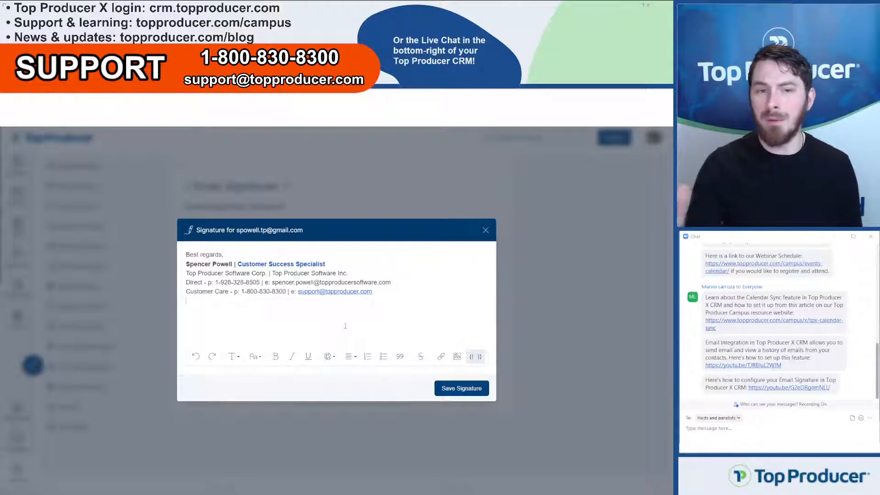
pyautogui.click(485, 231)
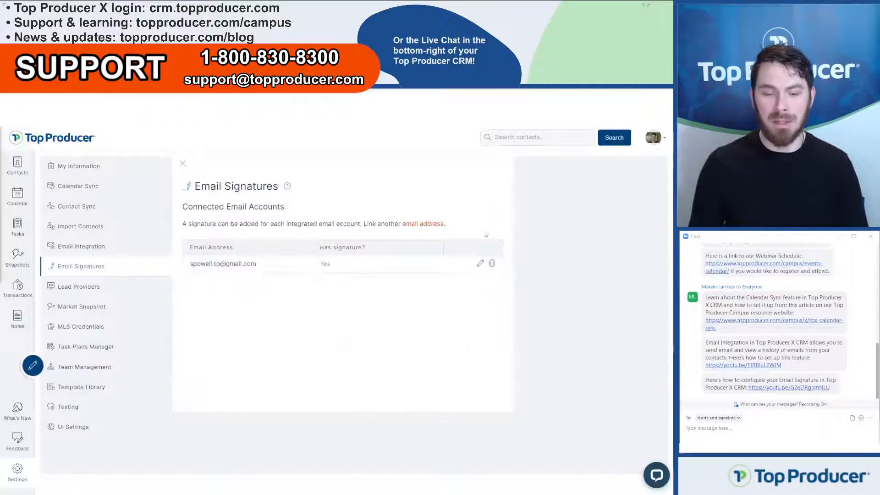
pyautogui.click(101, 291)
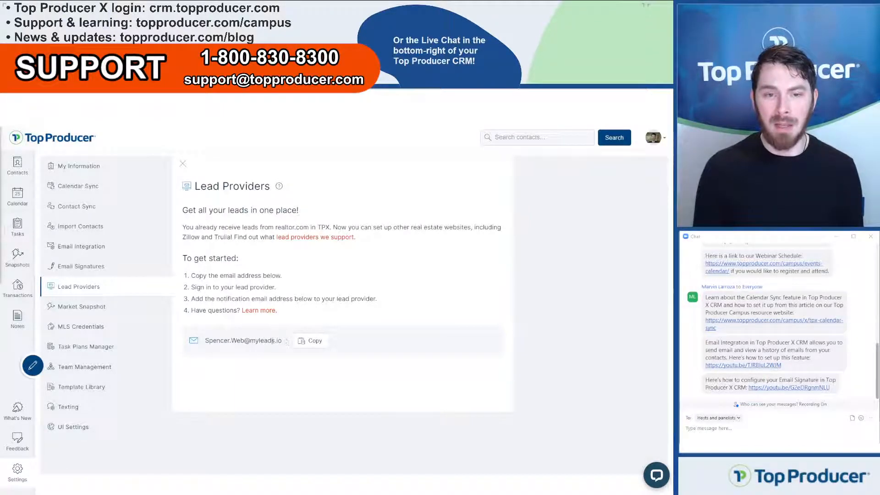
# Step: Highlight the myleads.io notification address and point out where supported lead providers are listed
pyautogui.moveTo(286, 342)
pyautogui.mouseDown()
pyautogui.moveTo(204, 340)
pyautogui.moveTo(283, 341)
pyautogui.mouseUp()
pyautogui.click(205, 341)
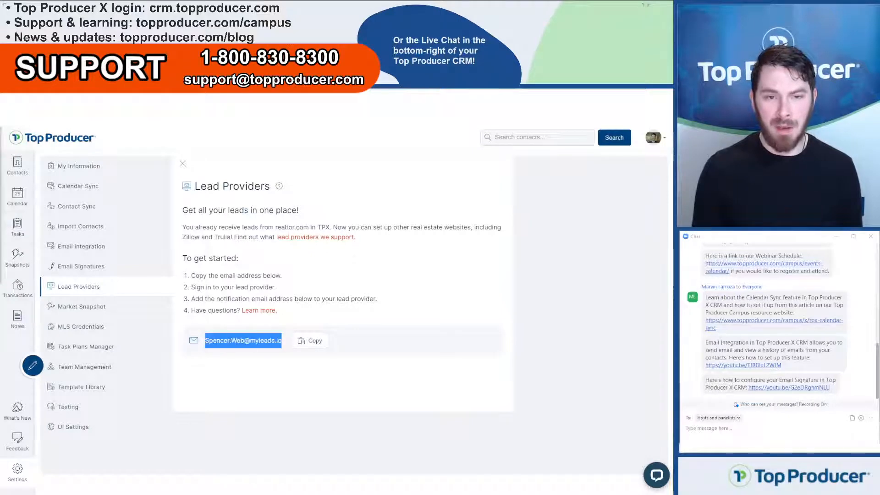
pyautogui.click(260, 351)
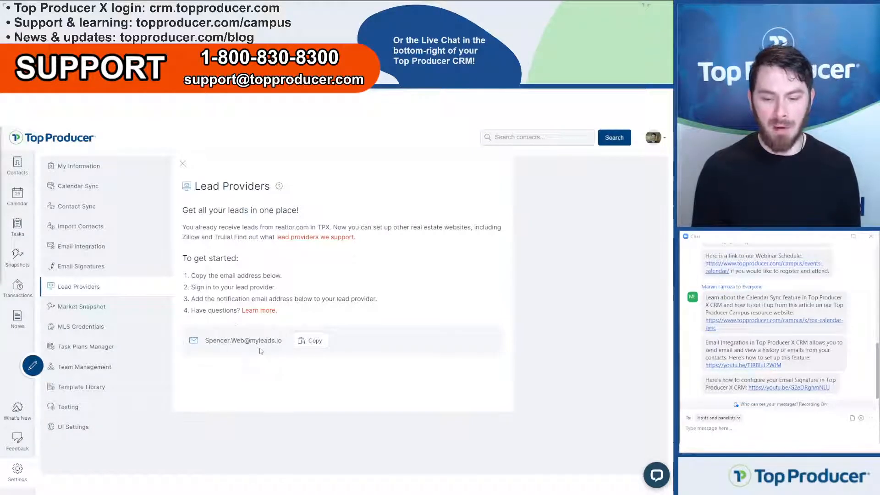
pyautogui.click(260, 352)
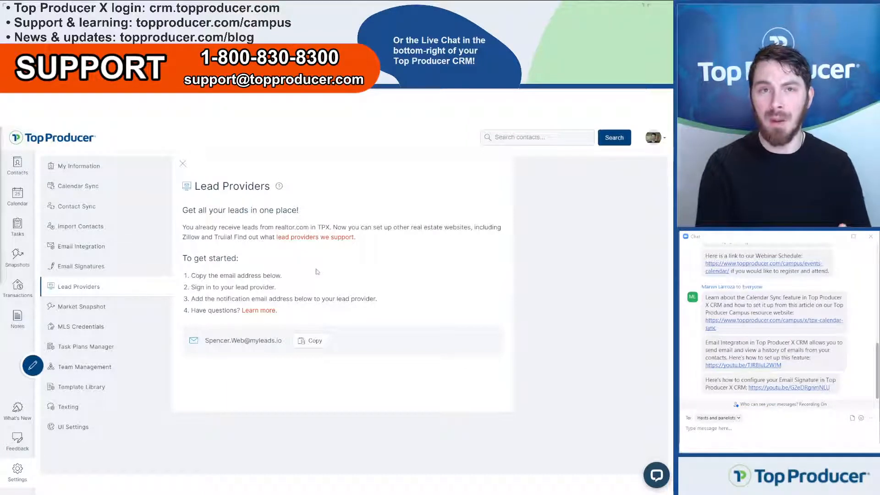
pyautogui.click(317, 244)
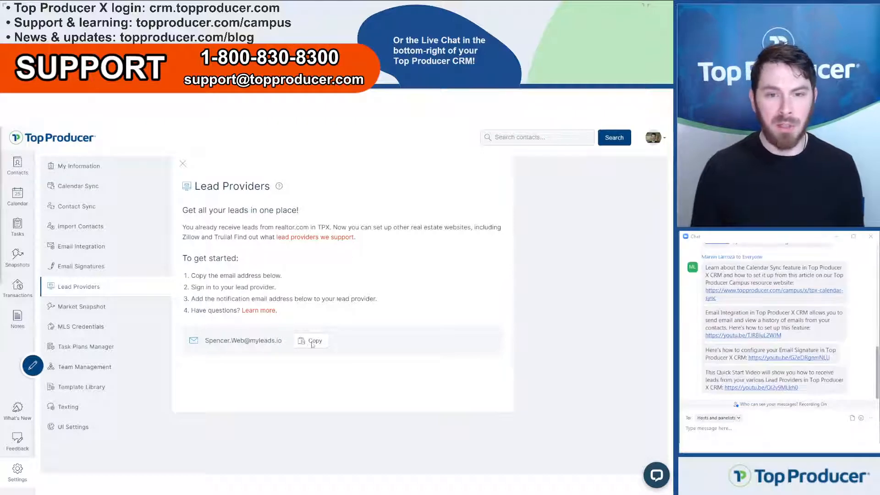
# Step: Copy the lead notification address and open the Lead Integration help article
pyautogui.click(313, 345)
pyautogui.click(288, 366)
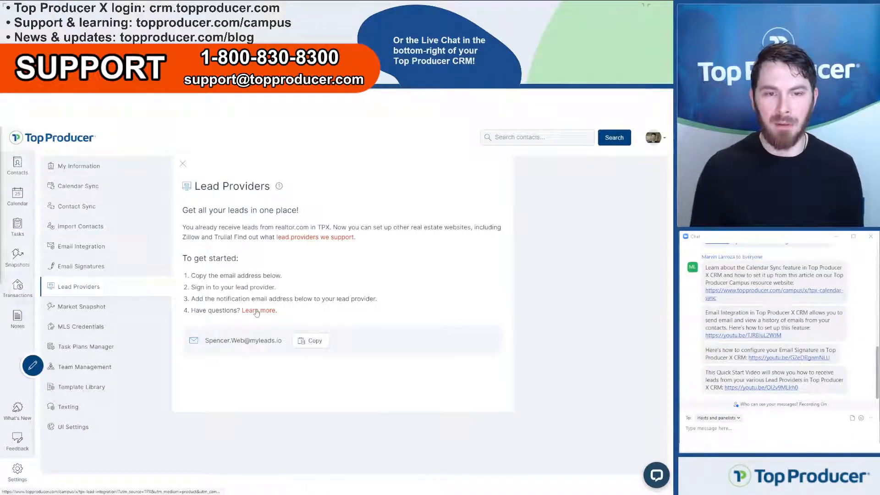
pyautogui.click(255, 311)
pyautogui.moveTo(139, 98); pyautogui.dragTo(269, 133)
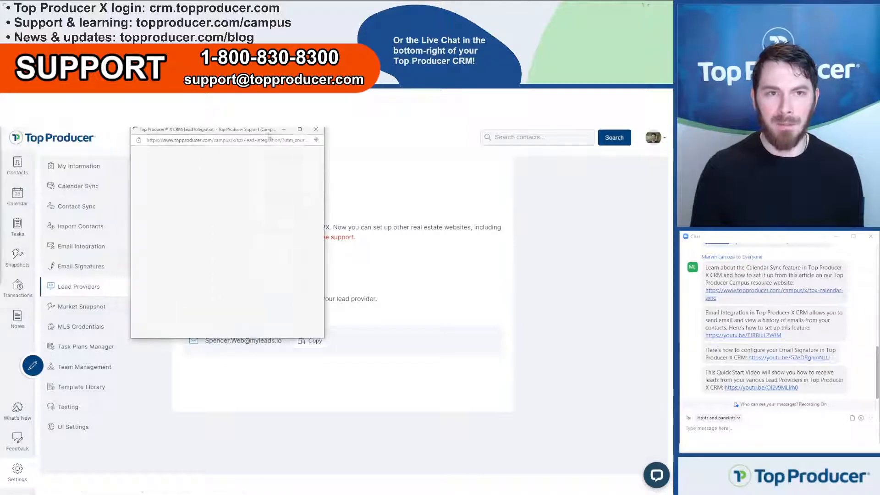
# Step: Maximize the article, play its tutorial video seeking to 0:55 and 1:37, then close it
pyautogui.click(299, 131)
pyautogui.click(250, 297)
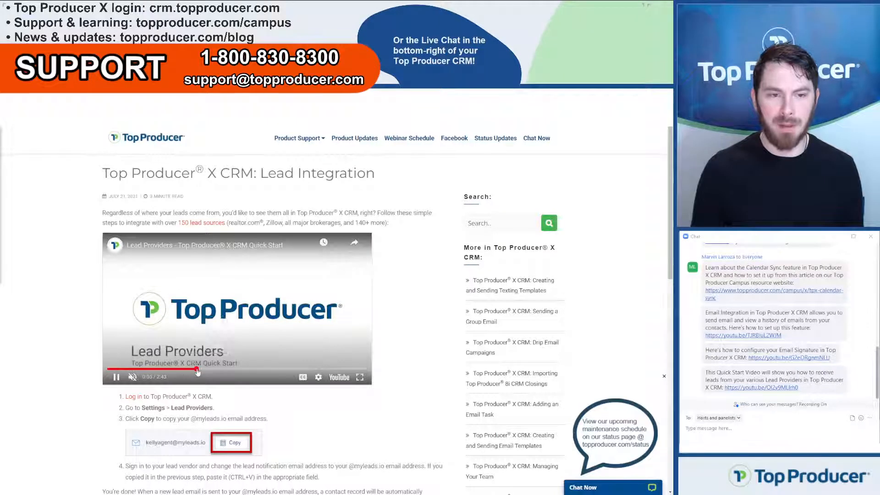
pyautogui.click(196, 369)
pyautogui.click(262, 369)
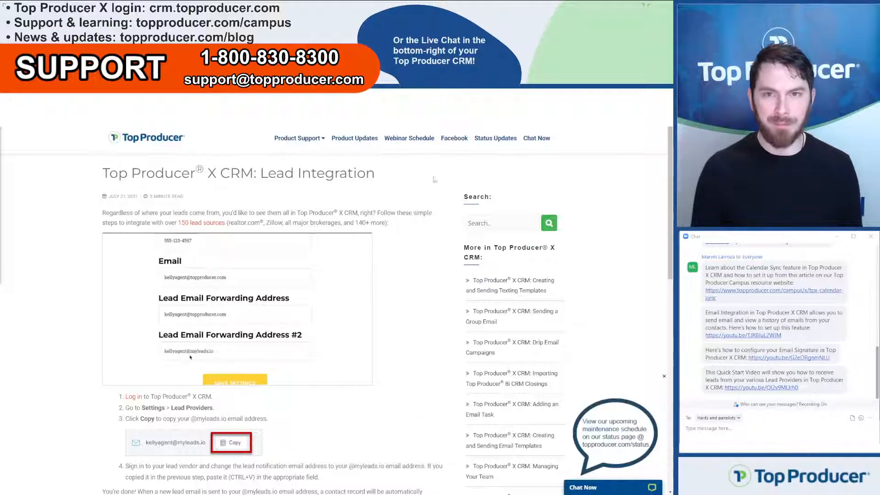
pyautogui.click(665, 85)
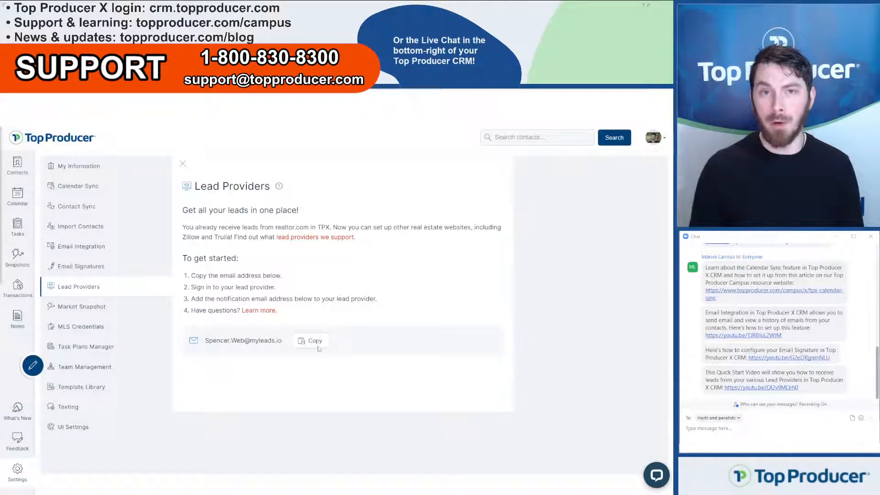
pyautogui.moveTo(207, 340); pyautogui.dragTo(287, 343)
pyautogui.moveTo(280, 341); pyautogui.dragTo(206, 342)
pyautogui.click(208, 342)
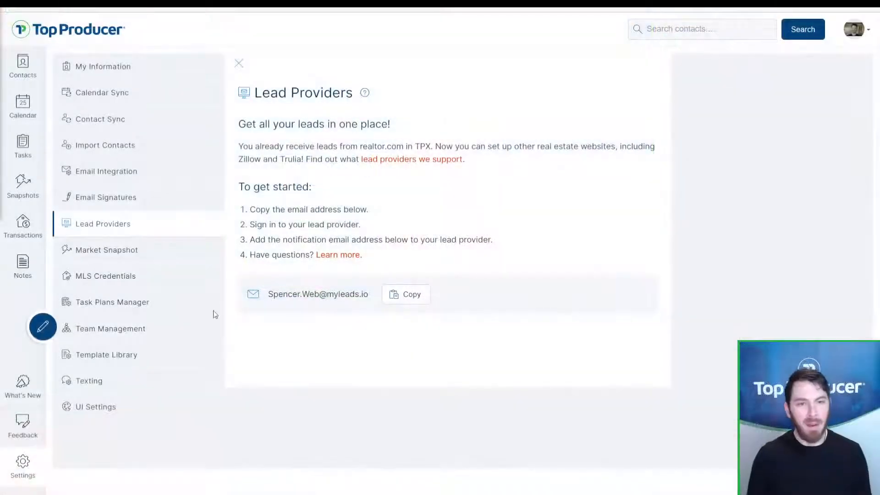
# Step: Open Market Snapshot settings and scroll through the buyer property options
pyautogui.click(118, 250)
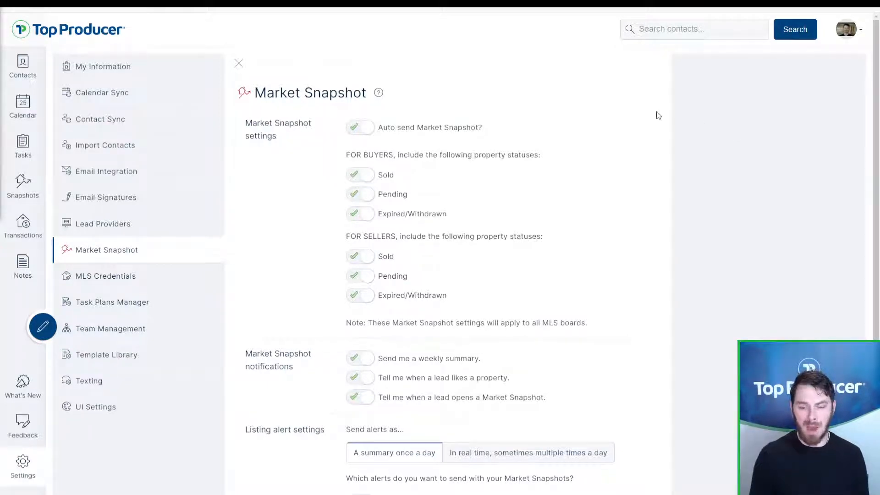
pyautogui.scroll(-2, 738, 200)
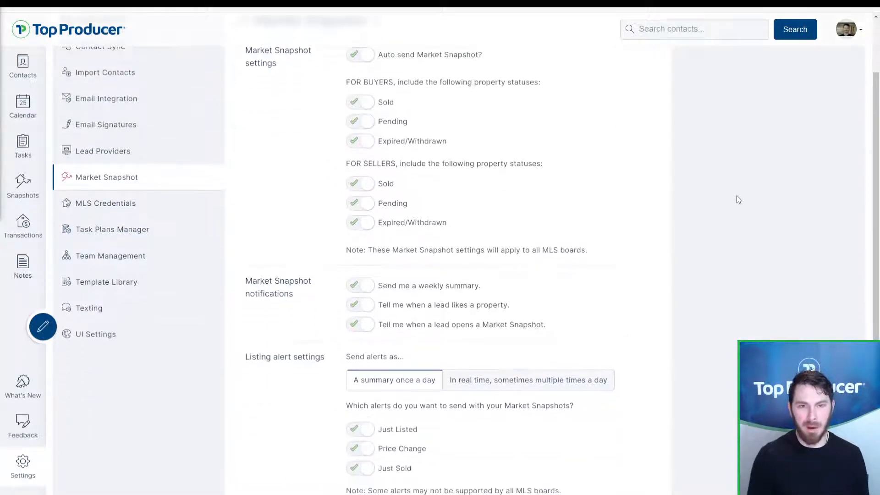
pyautogui.scroll(2, 413, 147)
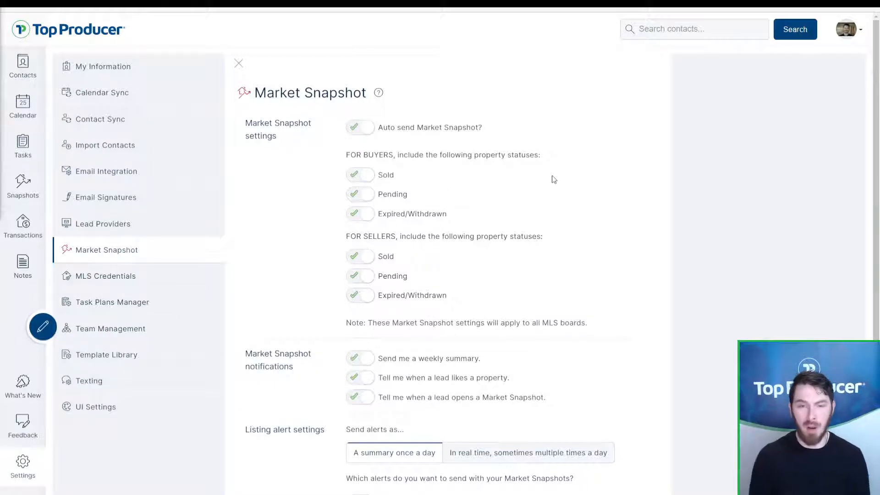
pyautogui.click(362, 184)
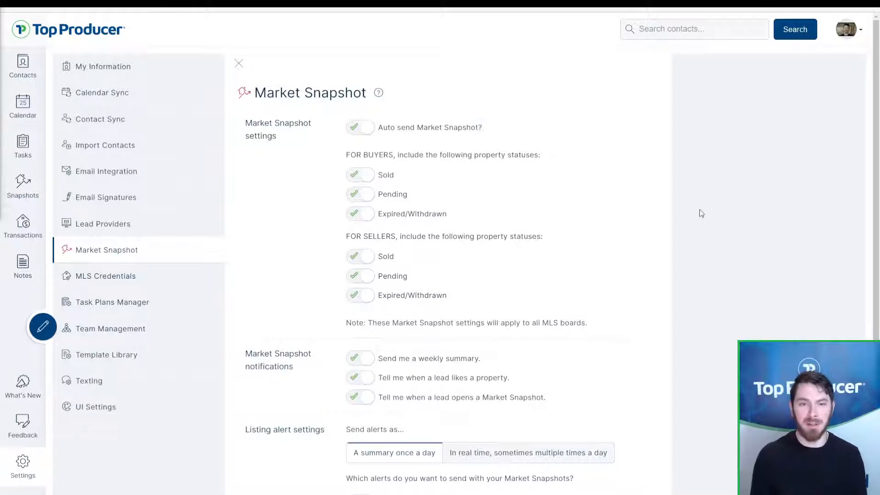
pyautogui.scroll(-2, 365, 158)
# Step: Turn off buyers' Expired/Withdrawn, save the settings, then switch it back on
pyautogui.click(359, 142)
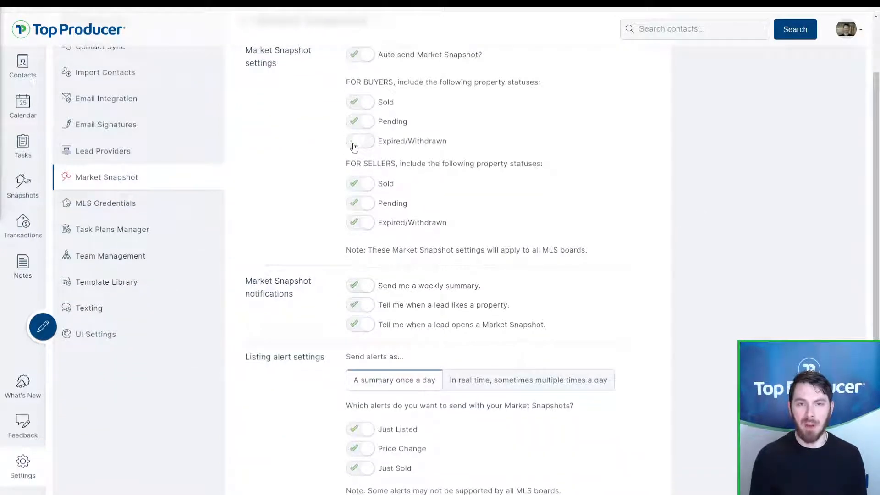
pyautogui.scroll(-2, 366, 174)
pyautogui.click(629, 464)
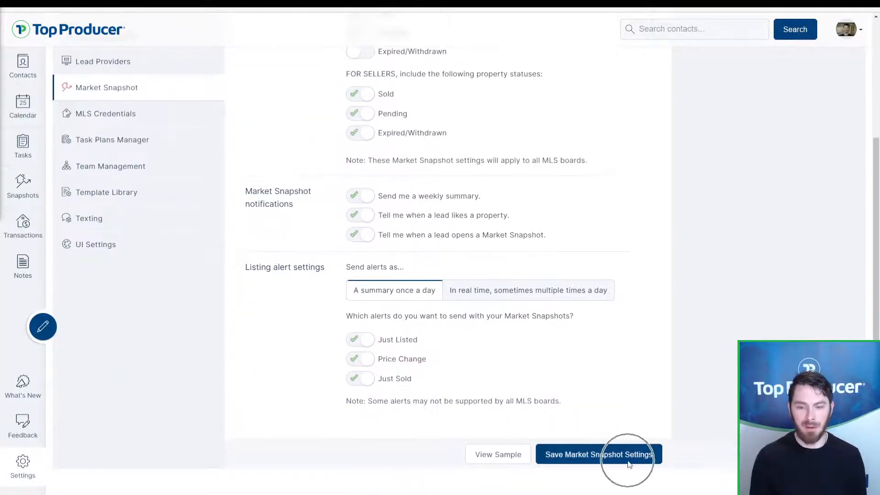
pyautogui.click(360, 214)
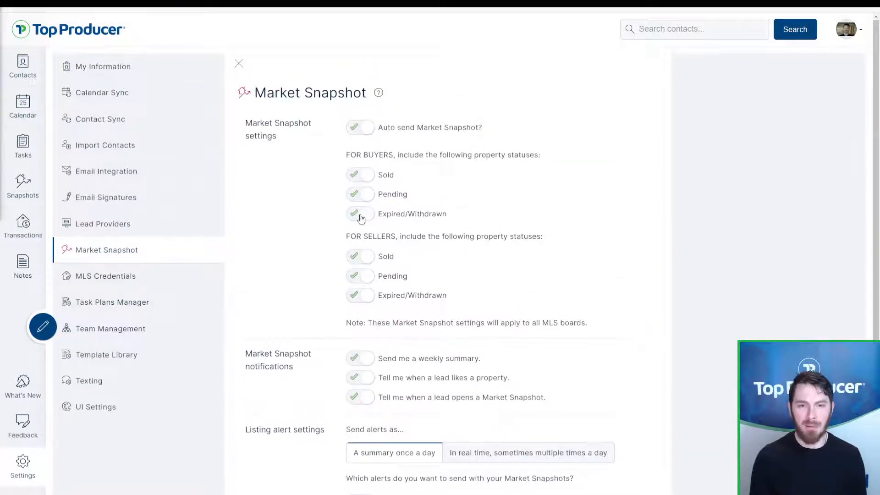
pyautogui.scroll(-3, 411, 210)
pyautogui.scroll(-1, 427, 234)
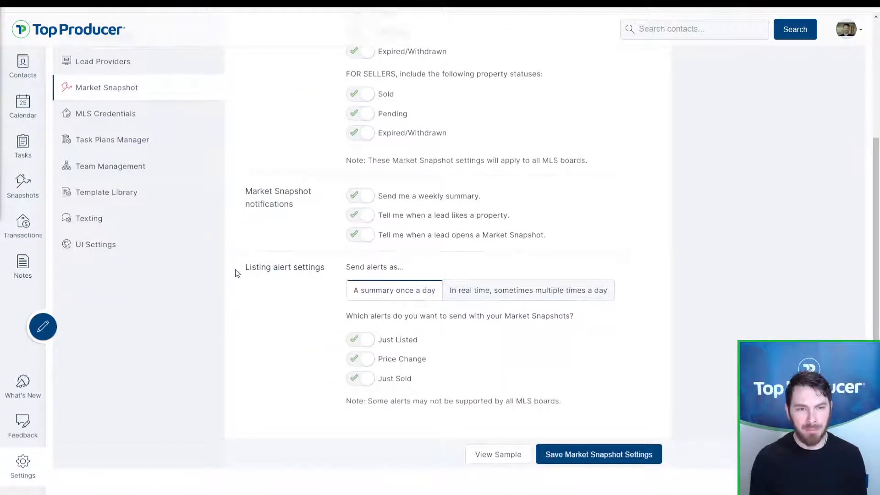
pyautogui.moveTo(240, 271); pyautogui.dragTo(324, 269)
pyautogui.click(324, 270)
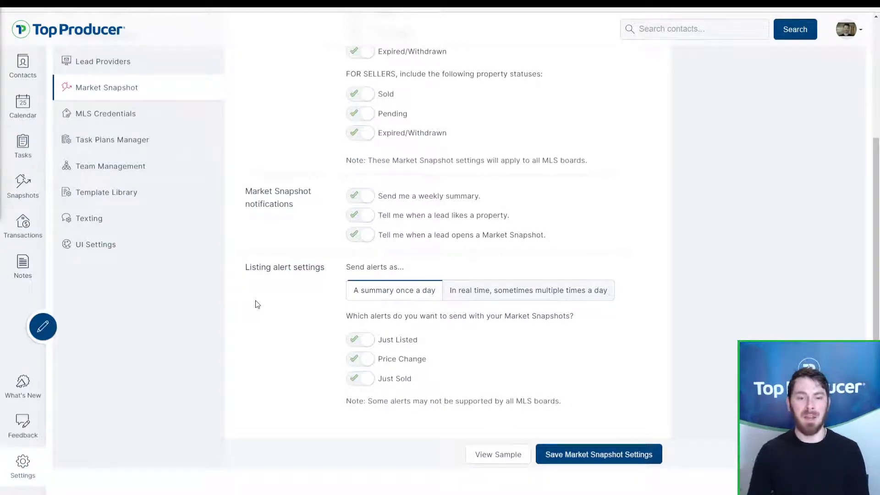
pyautogui.click(378, 303)
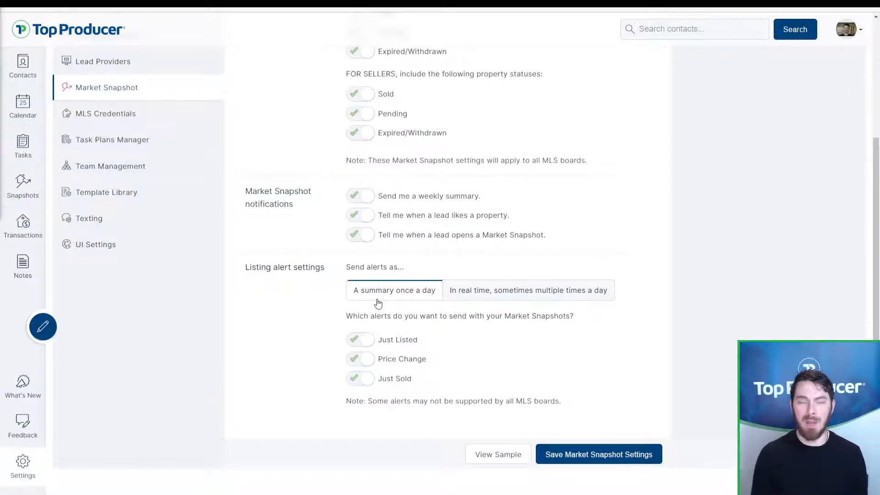
pyautogui.click(493, 299)
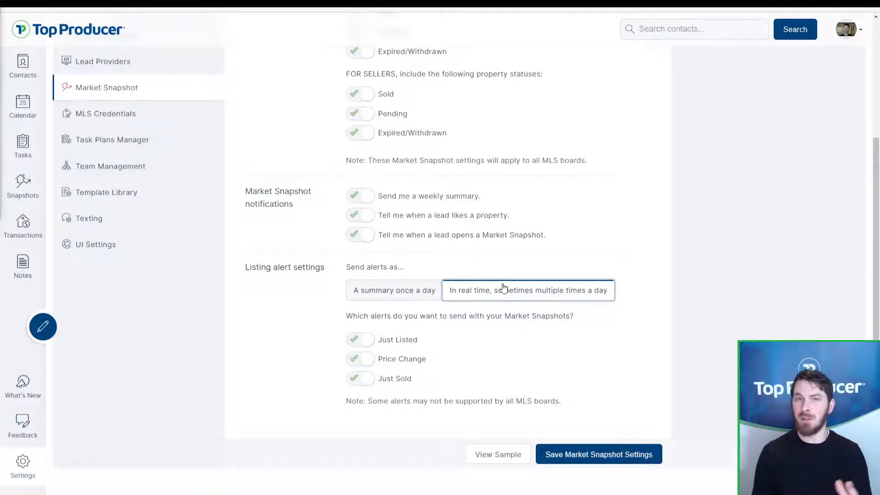
pyautogui.click(369, 300)
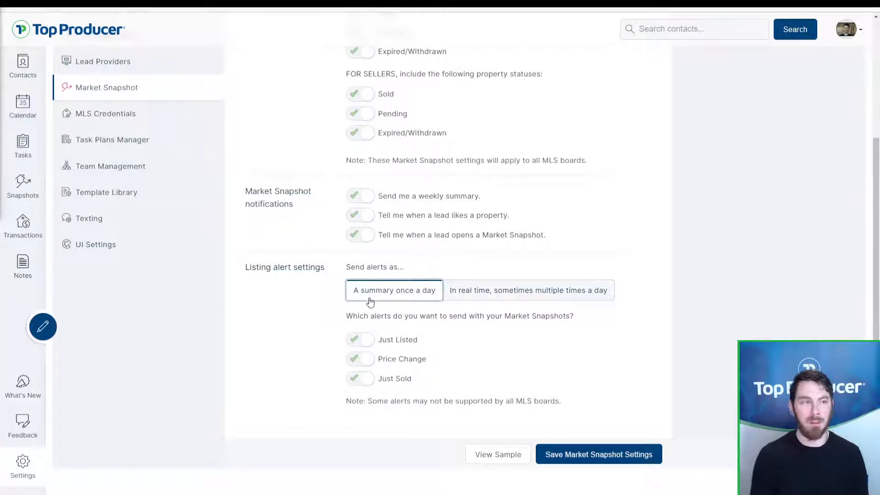
pyautogui.click(516, 295)
pyautogui.click(430, 298)
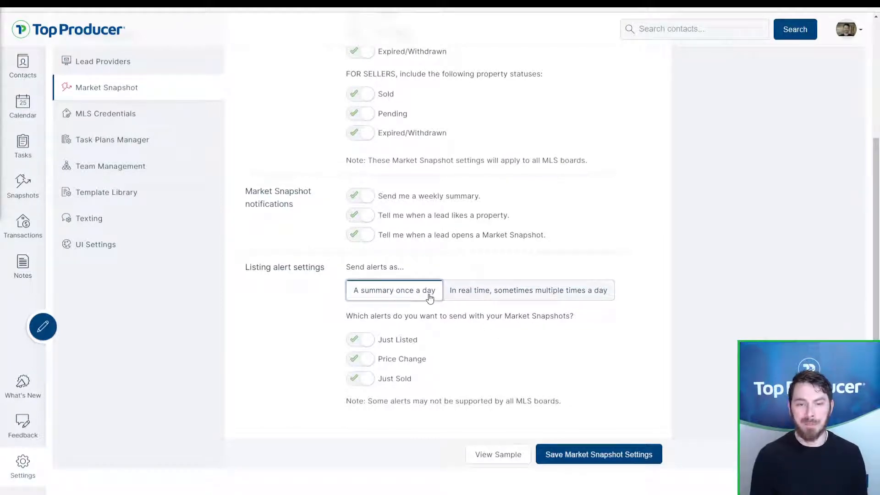
pyautogui.click(512, 457)
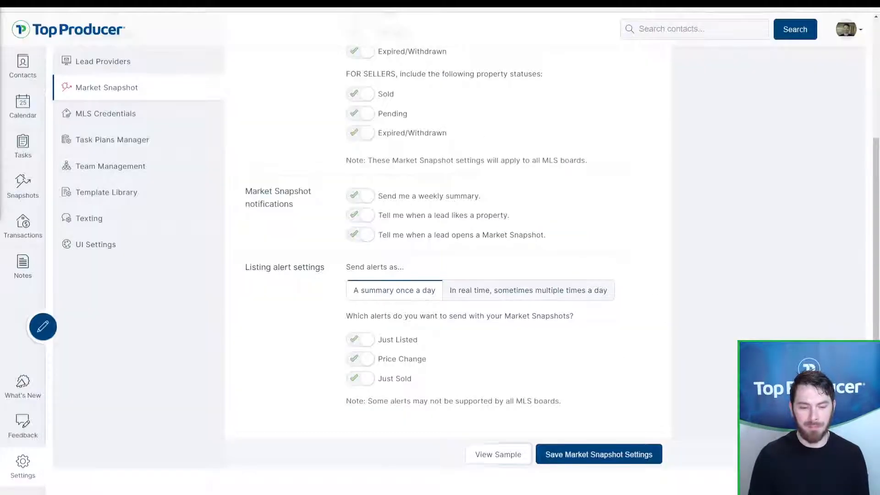
pyautogui.scroll(3, 310, 232)
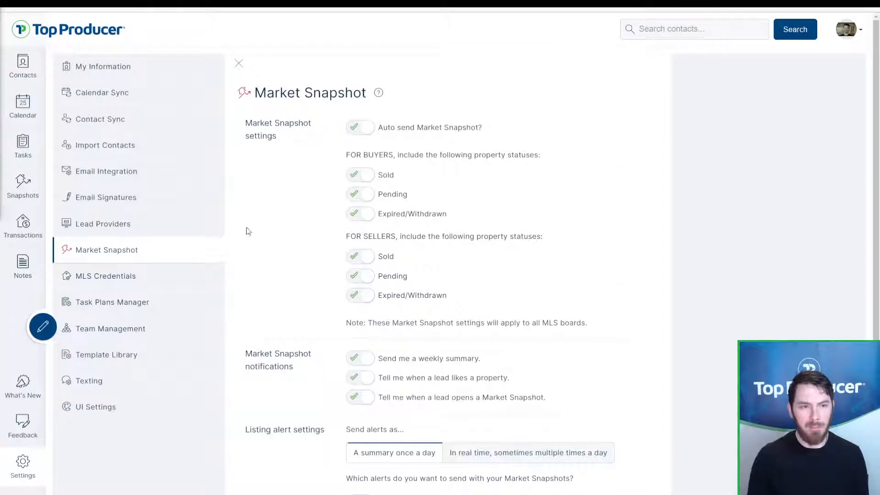
# Step: Open the MLS Credentials page listing Northwest MLS as Valid
pyautogui.click(114, 277)
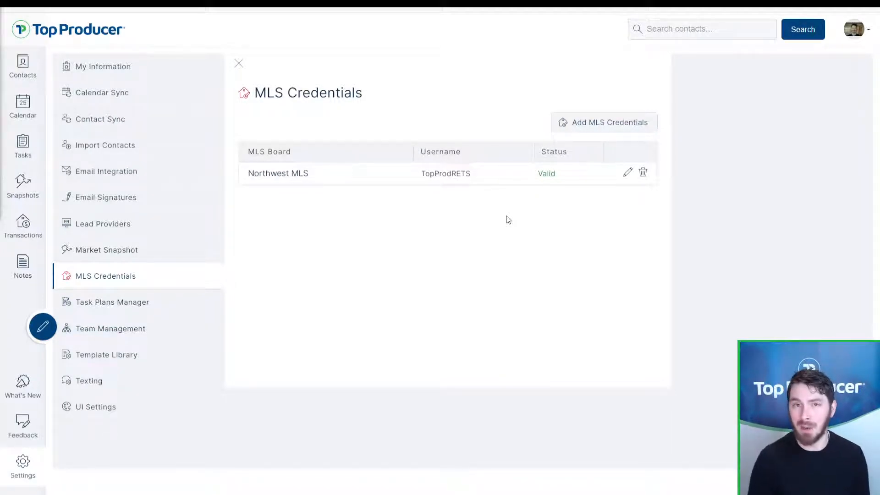
# Step: Start a new MLS credential, searching 'north' and choosing North Carolina Regional MLS LLC
pyautogui.click(592, 134)
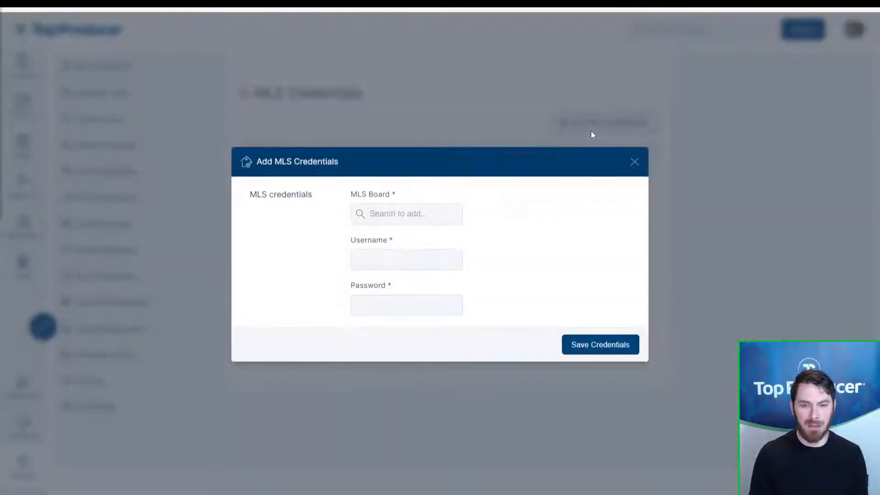
pyautogui.click(392, 216)
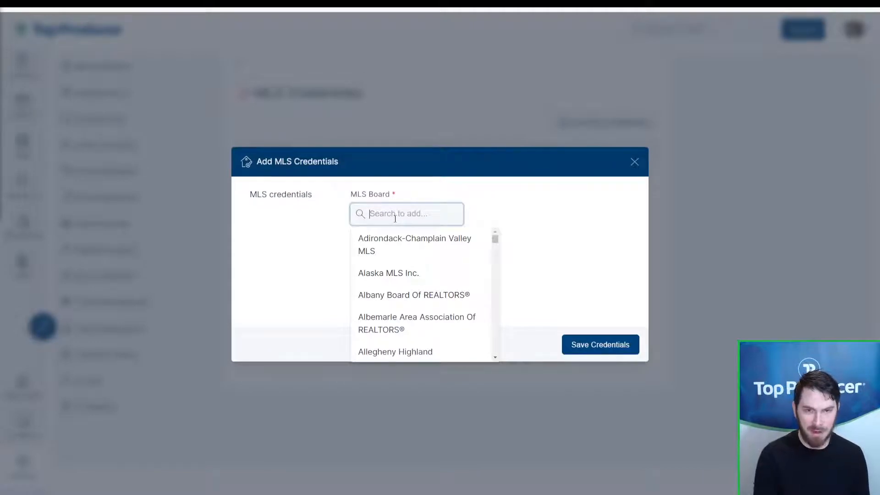
pyautogui.write('north as')
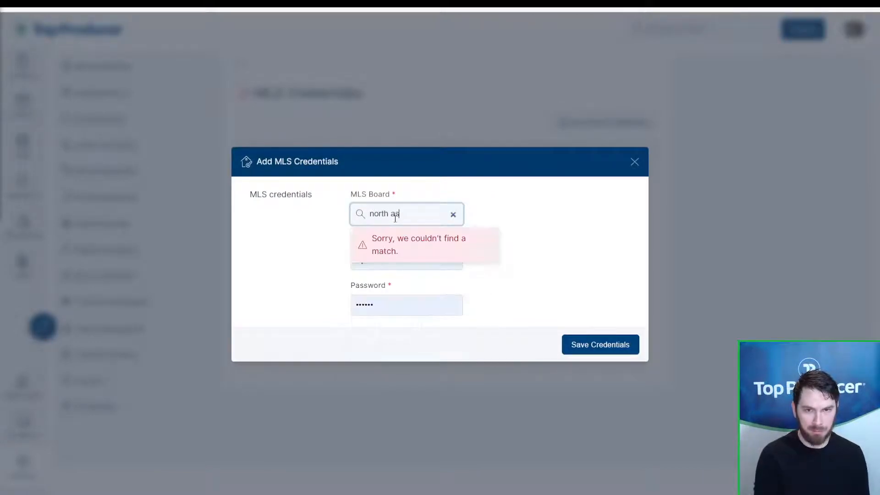
pyautogui.press('BackSpace')
pyautogui.press('BackSpace')
pyautogui.hotkey('ctrl', 'a')
pyautogui.write('nc')
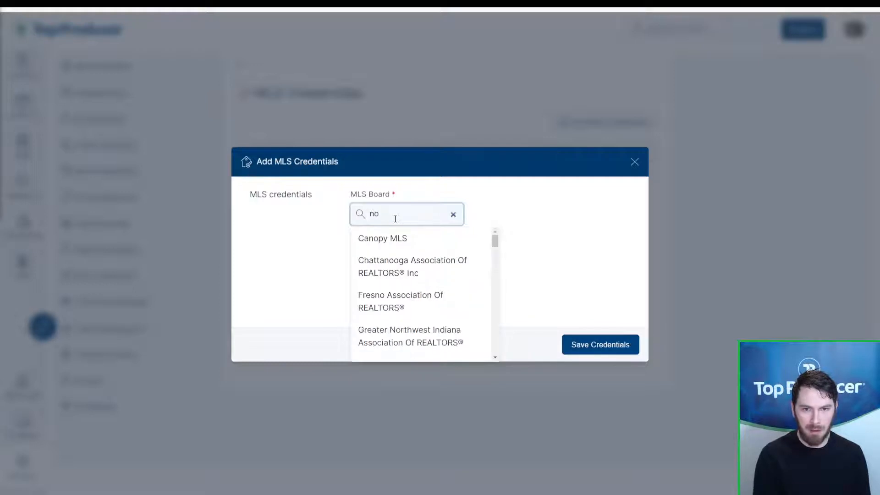
pyautogui.write('rth')
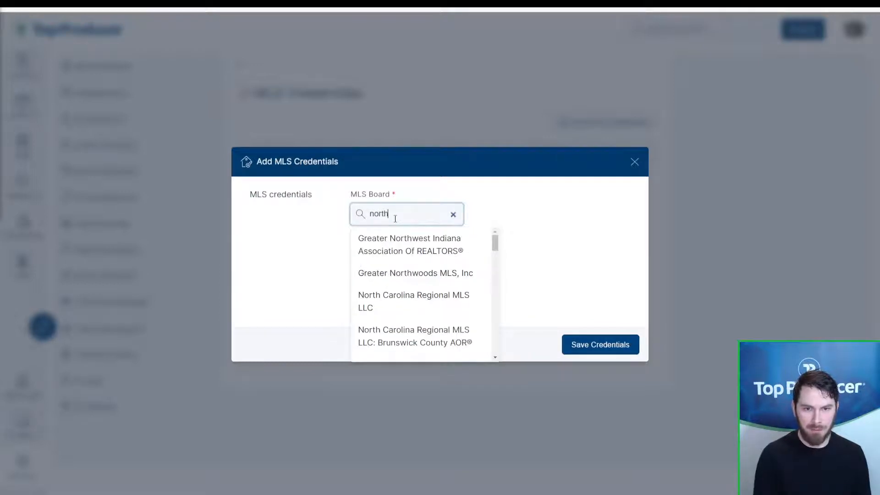
pyautogui.click(399, 299)
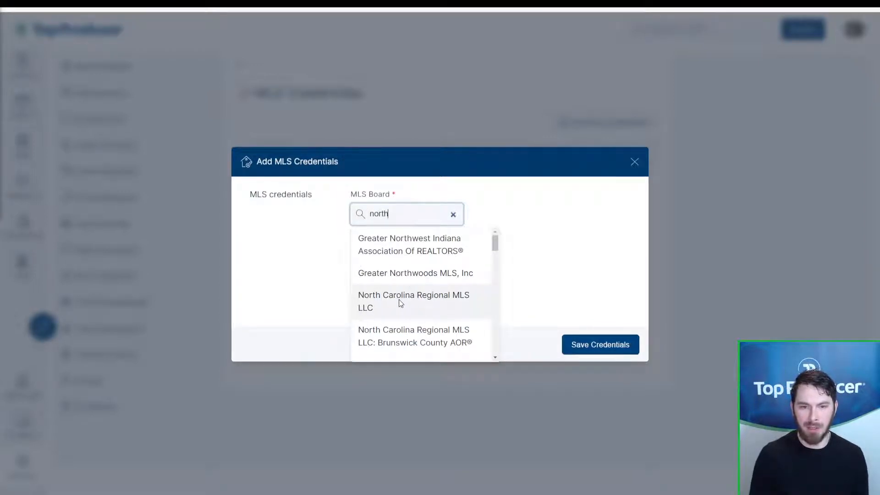
pyautogui.doubleClick(417, 285)
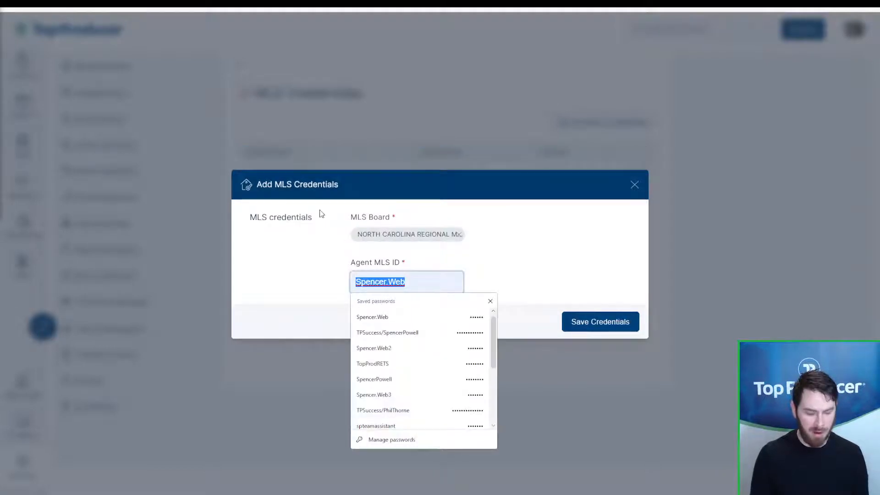
# Step: Enter the agent MLS ID, attempt to save, then close the form and check Northwest MLS
pyautogui.write('spencer123')
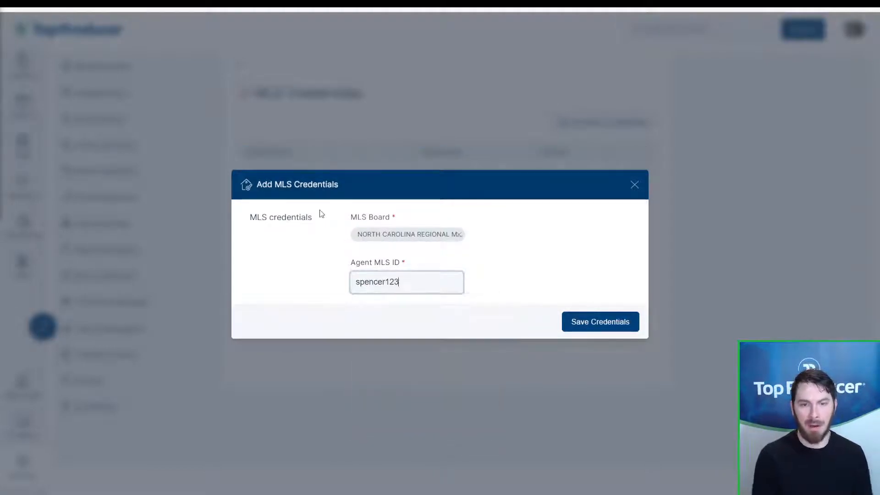
pyautogui.click(589, 328)
pyautogui.click(589, 328)
pyautogui.click(589, 326)
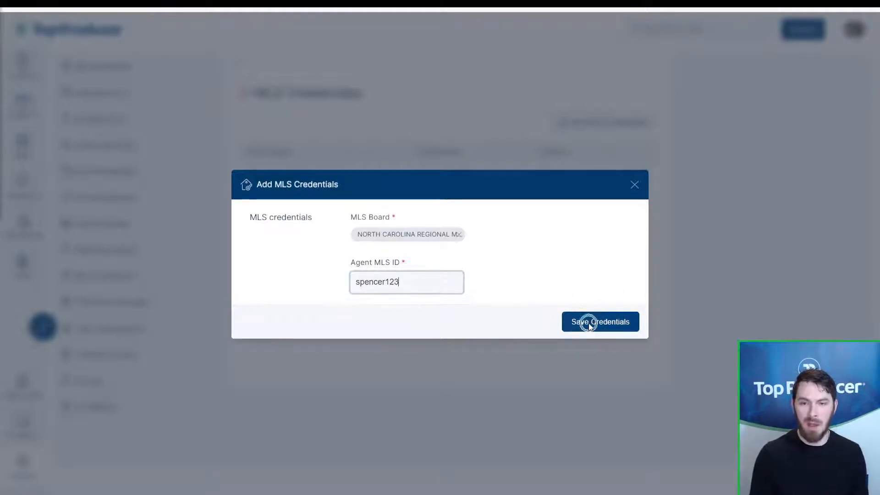
pyautogui.click(635, 185)
pyautogui.click(551, 191)
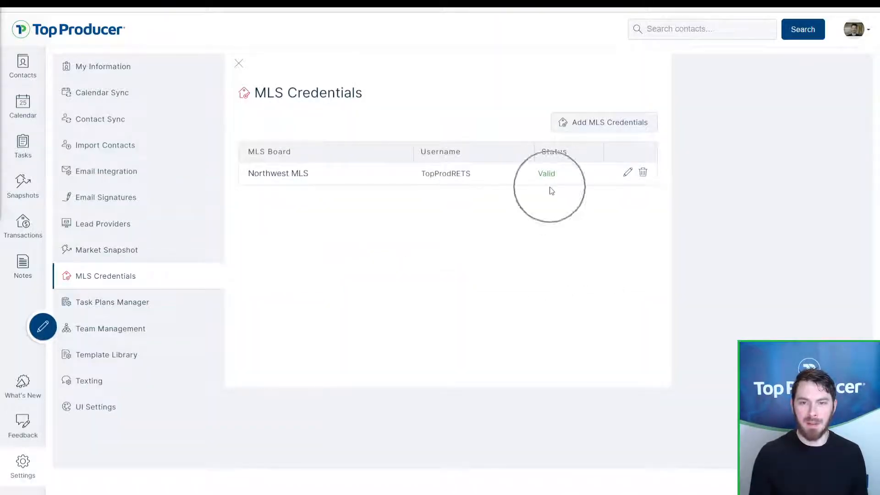
pyautogui.click(551, 186)
pyautogui.click(551, 184)
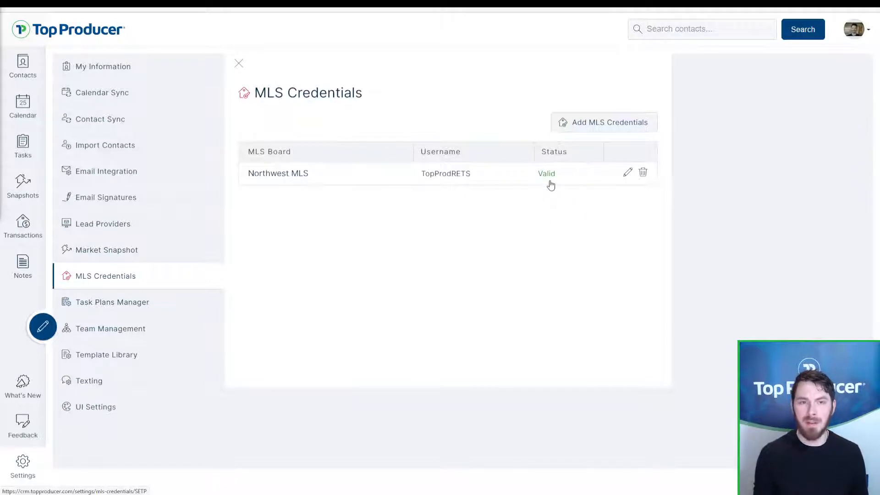
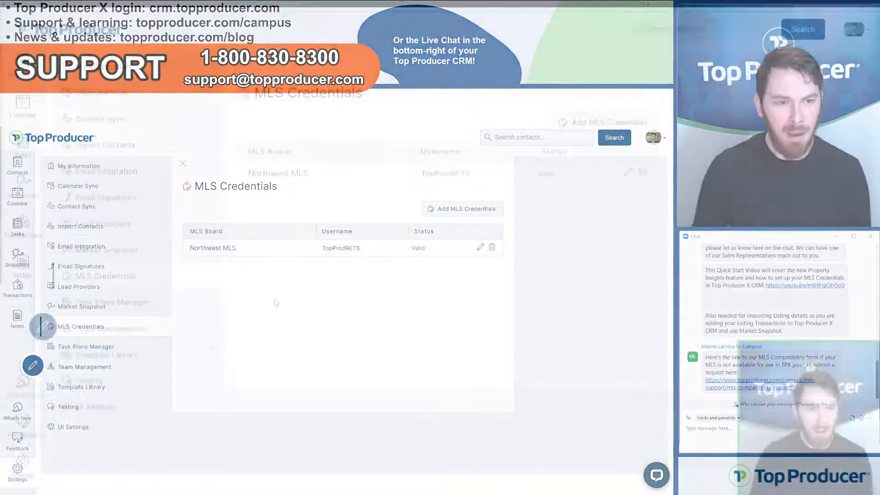
# Step: Show Task Plans Manager listing Buyer Prospect Plan, Past client plan and Sphere
pyautogui.click(125, 311)
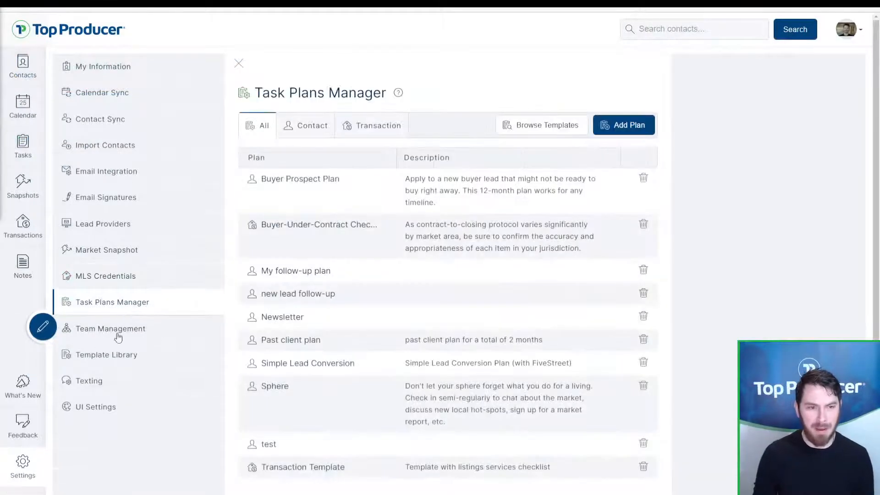
pyautogui.click(110, 357)
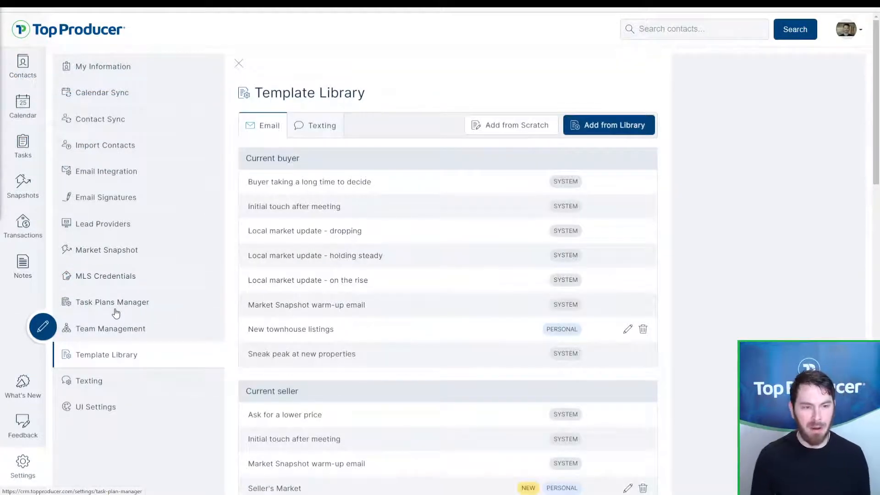
pyautogui.click(116, 305)
pyautogui.click(124, 355)
pyautogui.click(137, 304)
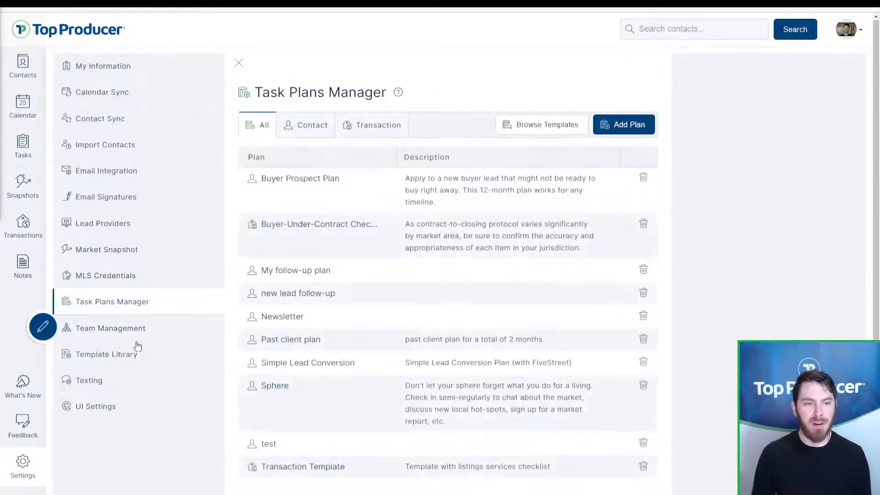
pyautogui.click(133, 354)
pyautogui.click(132, 311)
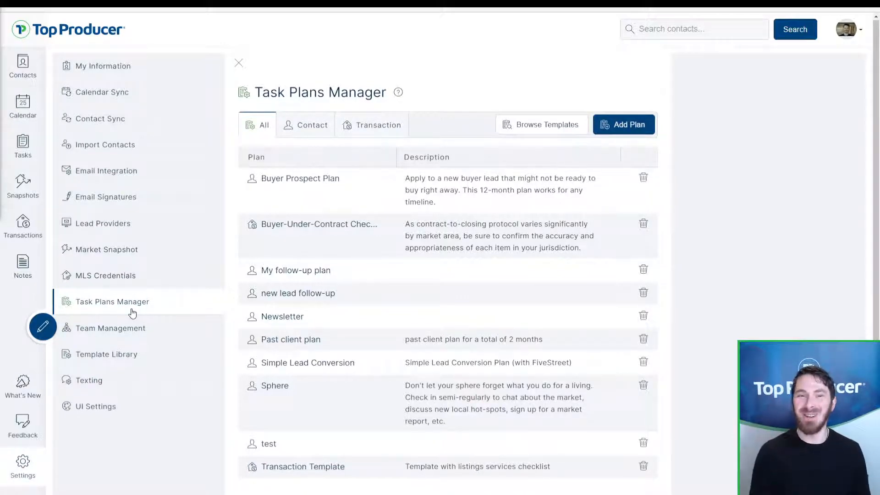
pyautogui.moveTo(382, 92); pyautogui.dragTo(274, 93)
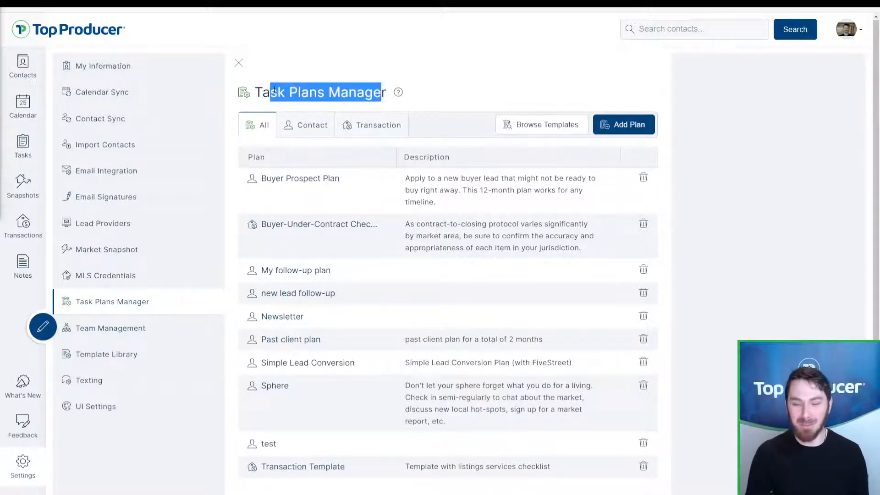
pyautogui.click(274, 92)
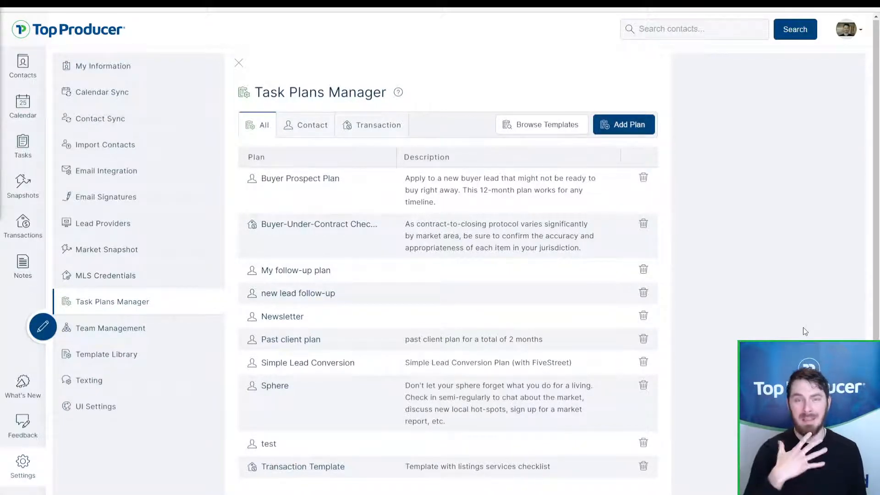
pyautogui.click(319, 126)
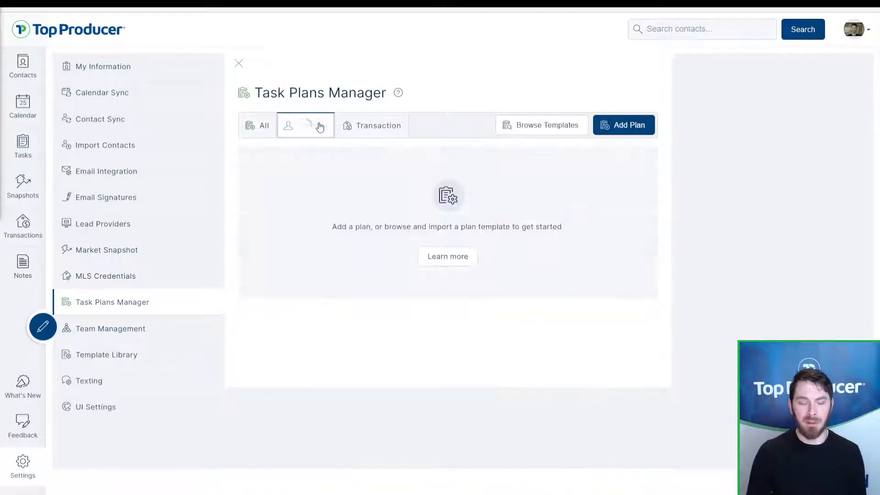
pyautogui.click(372, 130)
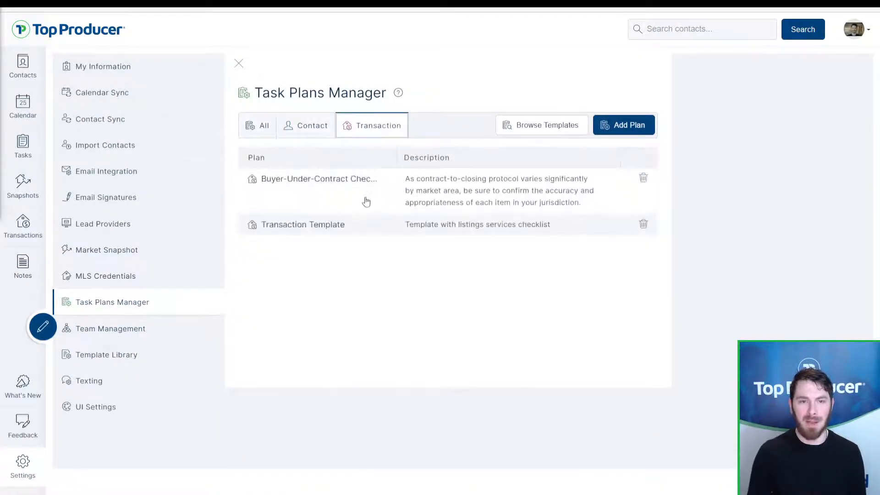
pyautogui.click(353, 188)
pyautogui.scroll(-5, 725, 299)
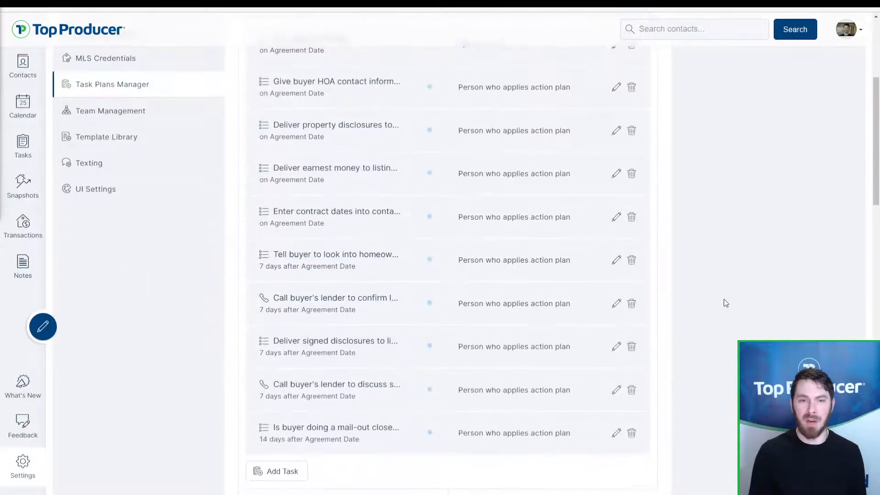
pyautogui.scroll(-18, 725, 300)
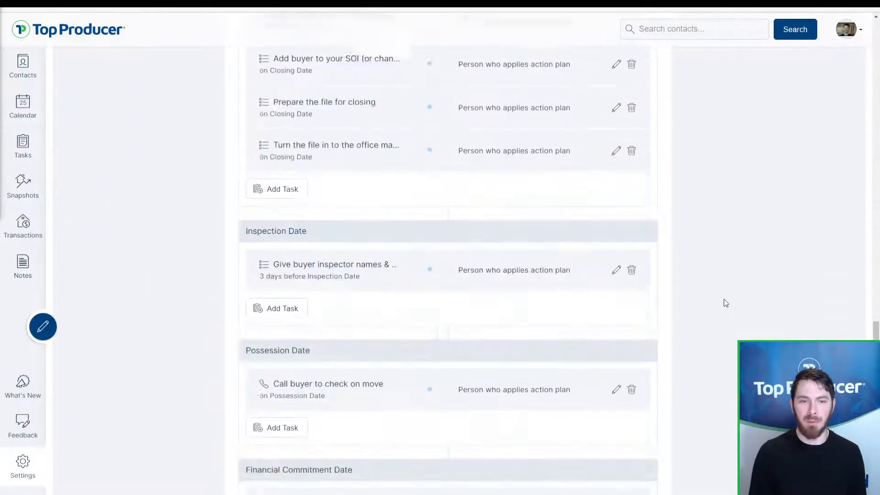
pyautogui.scroll(-2, 724, 299)
pyautogui.moveTo(247, 136); pyautogui.dragTo(278, 137)
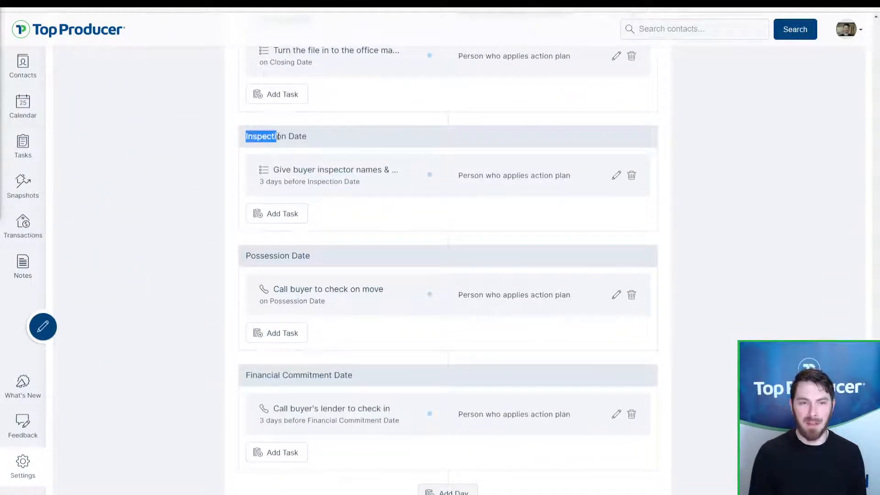
pyautogui.click(282, 247)
pyautogui.moveTo(240, 260); pyautogui.dragTo(305, 275)
pyautogui.click(304, 275)
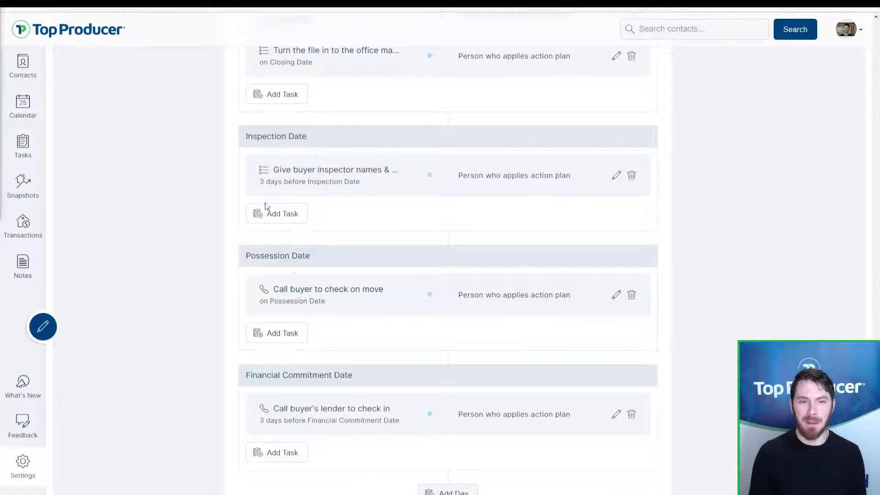
pyautogui.moveTo(247, 136); pyautogui.dragTo(323, 144)
pyautogui.click(323, 144)
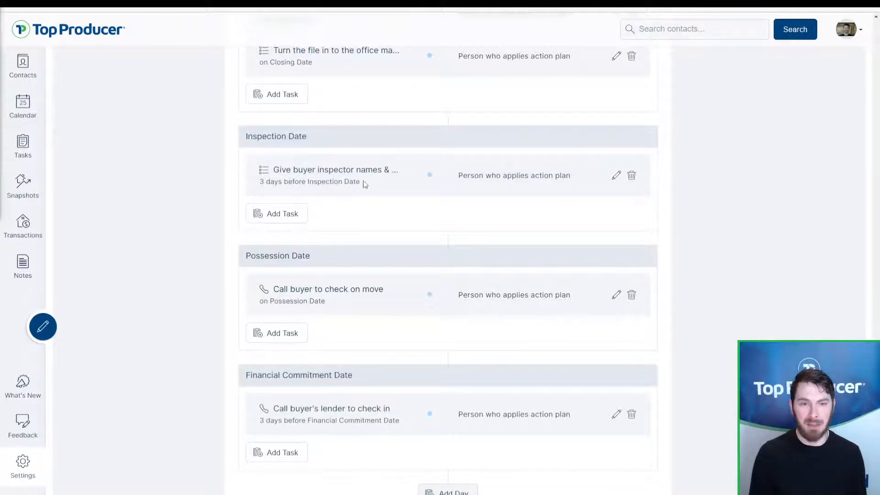
pyautogui.moveTo(362, 183); pyautogui.dragTo(271, 173)
pyautogui.click(272, 174)
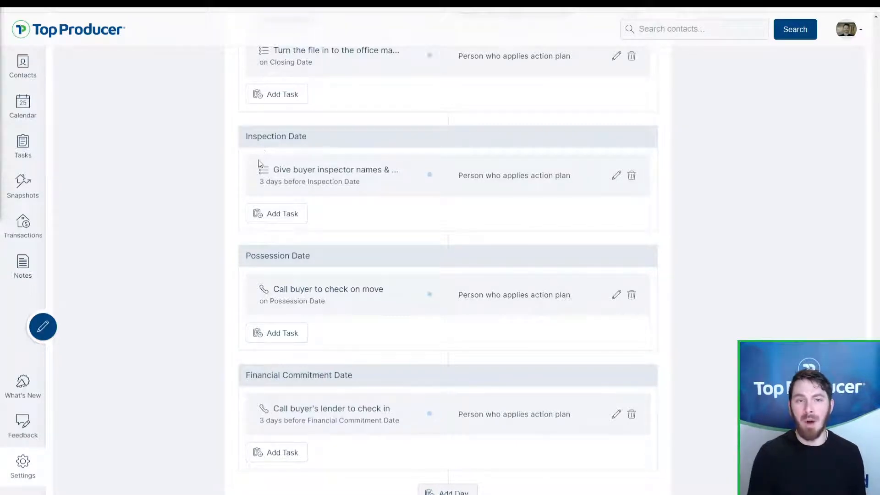
pyautogui.moveTo(275, 172); pyautogui.dragTo(361, 181)
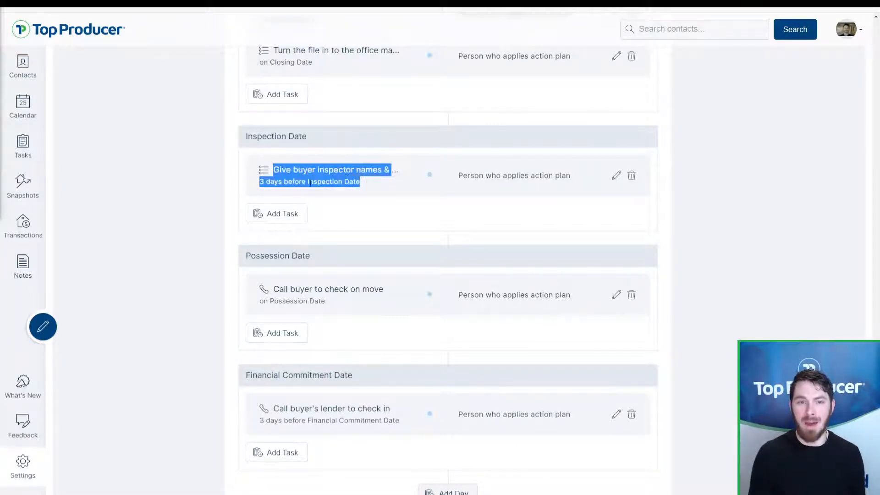
pyautogui.click(260, 183)
pyautogui.click(264, 187)
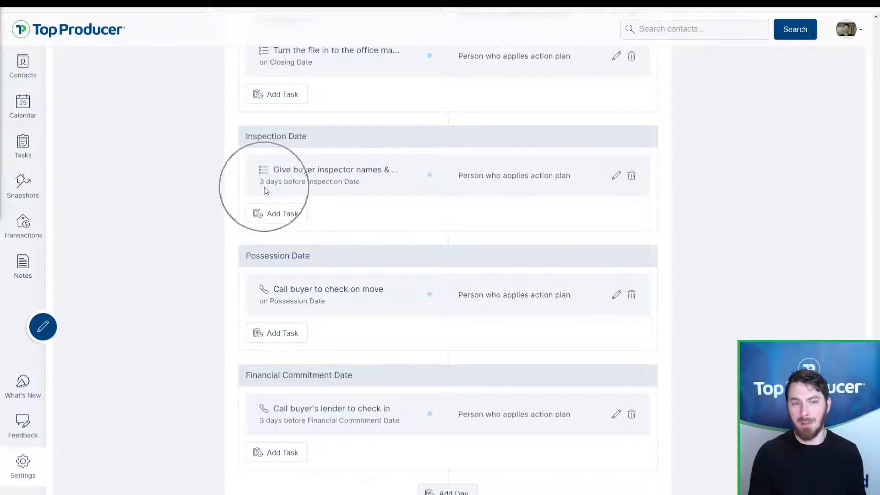
pyautogui.click(264, 187)
pyautogui.press('ctrl')
pyautogui.press('ctrl')
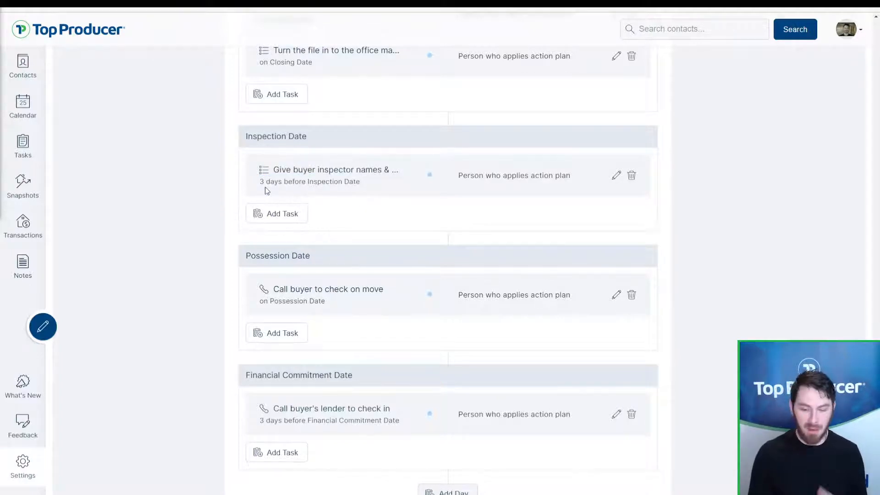
pyautogui.scroll(-1, 267, 190)
pyautogui.scroll(20, 324, 223)
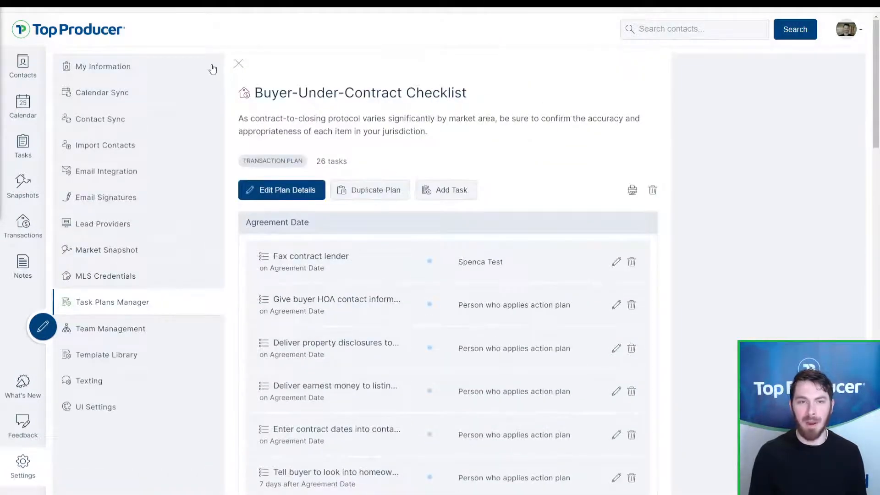
pyautogui.click(238, 63)
pyautogui.click(314, 135)
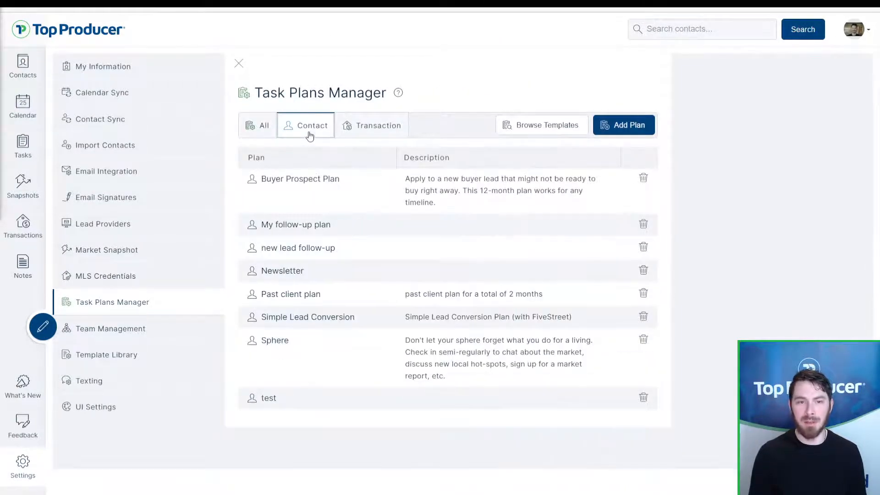
pyautogui.click(367, 126)
pyautogui.click(264, 133)
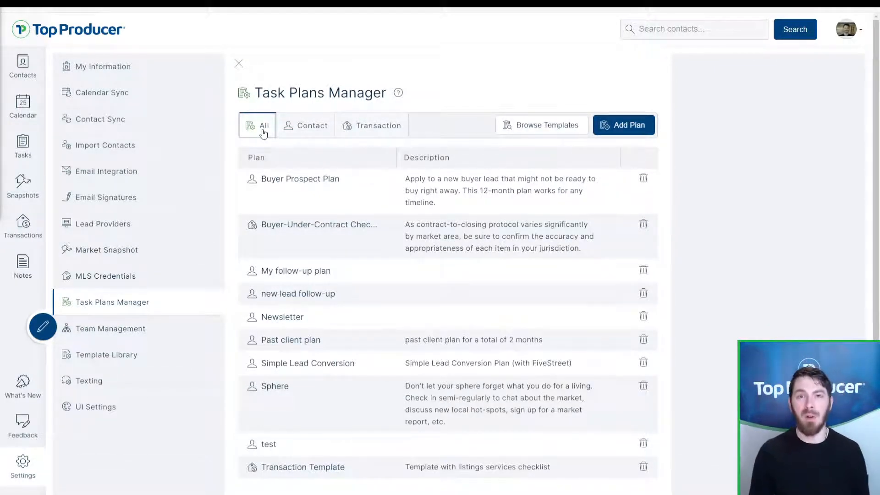
pyautogui.click(127, 358)
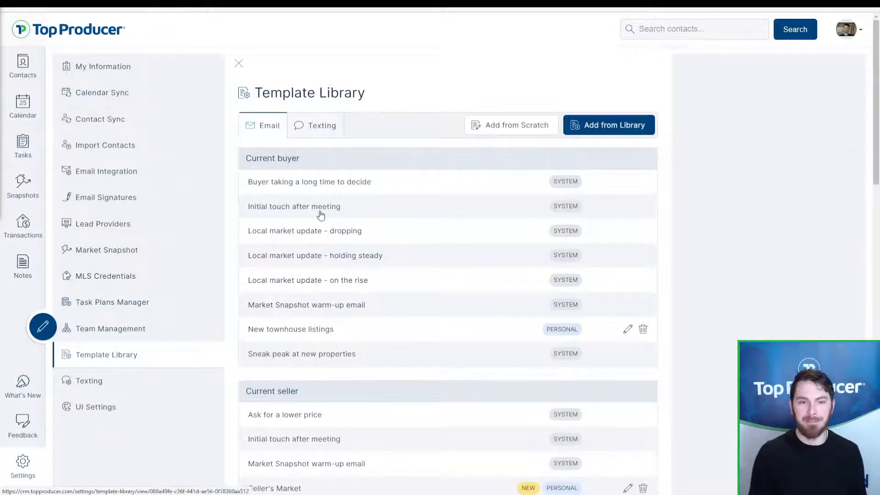
pyautogui.click(563, 175)
pyautogui.click(552, 331)
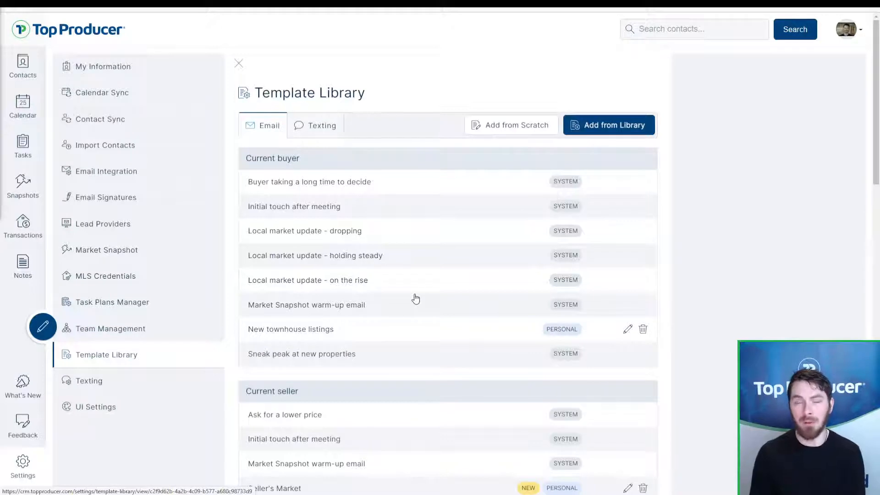
pyautogui.click(502, 125)
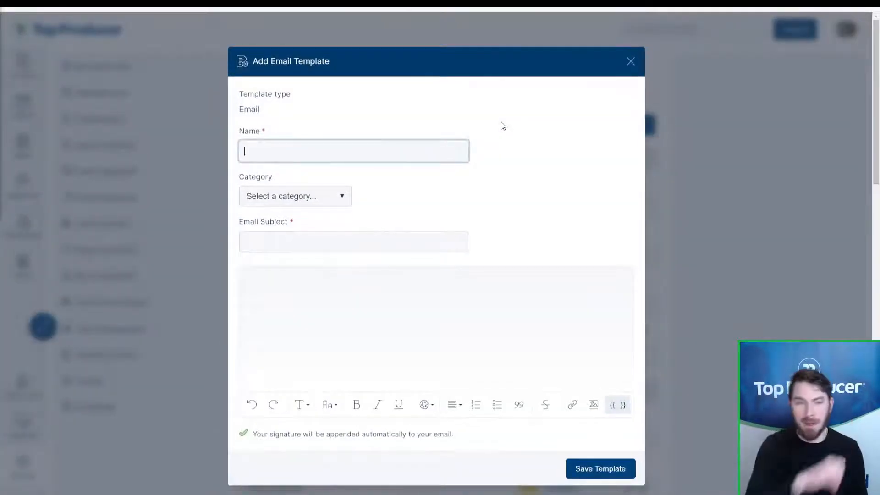
pyautogui.click(268, 146)
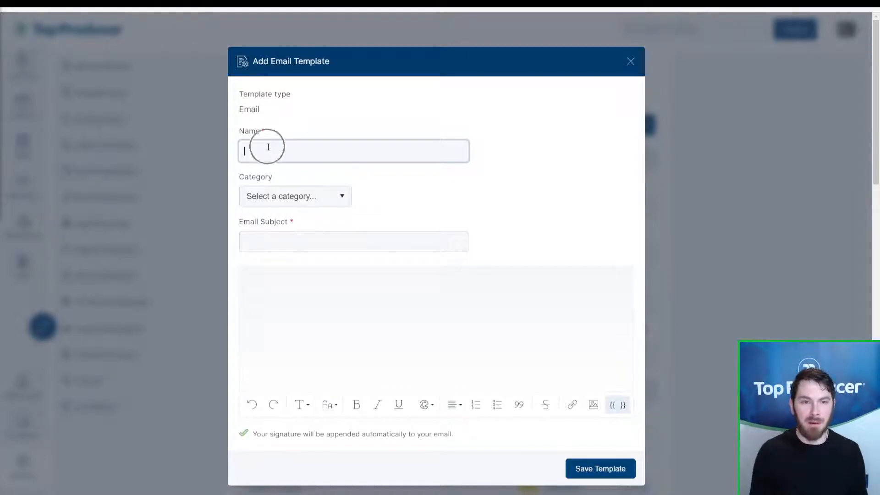
pyautogui.click(281, 196)
pyautogui.click(284, 223)
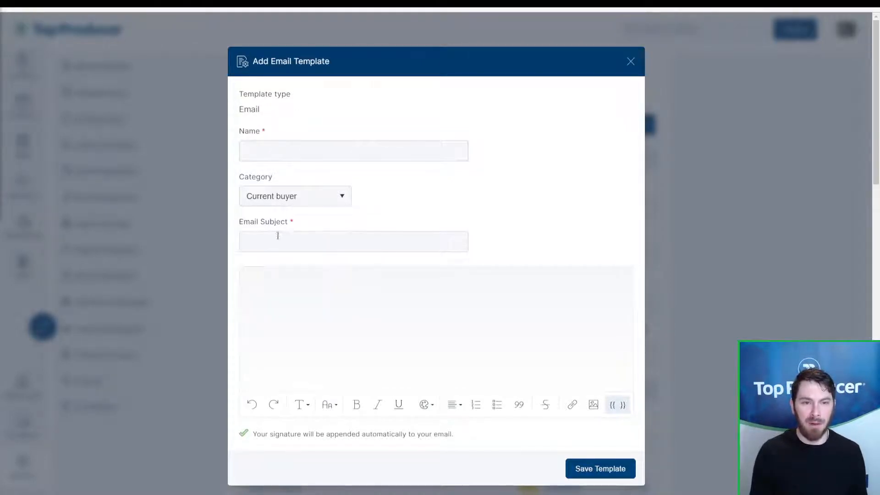
pyautogui.click(278, 236)
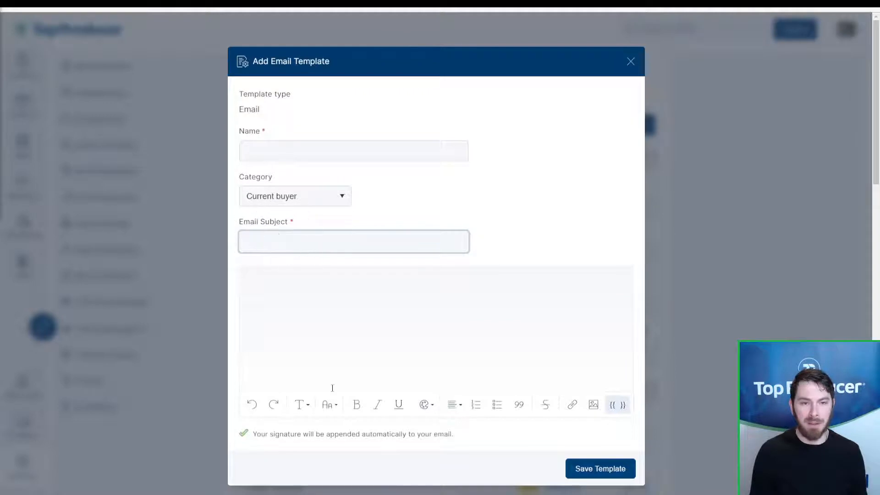
pyautogui.click(324, 336)
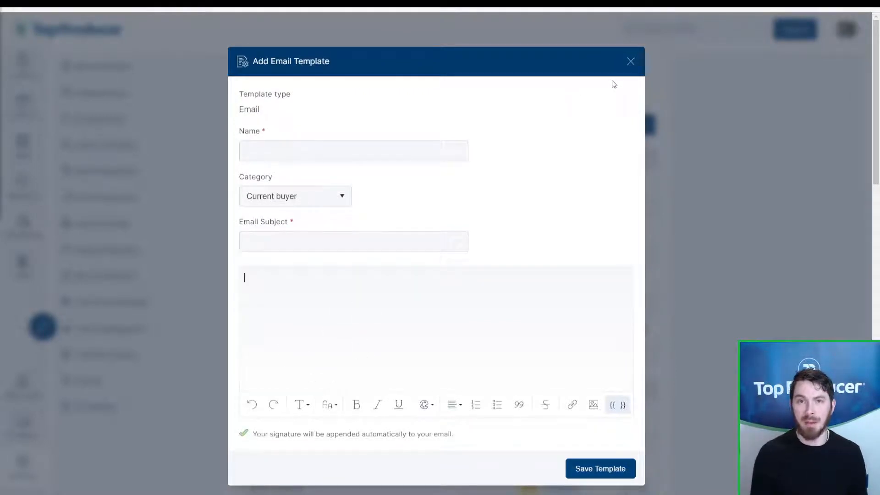
pyautogui.click(630, 62)
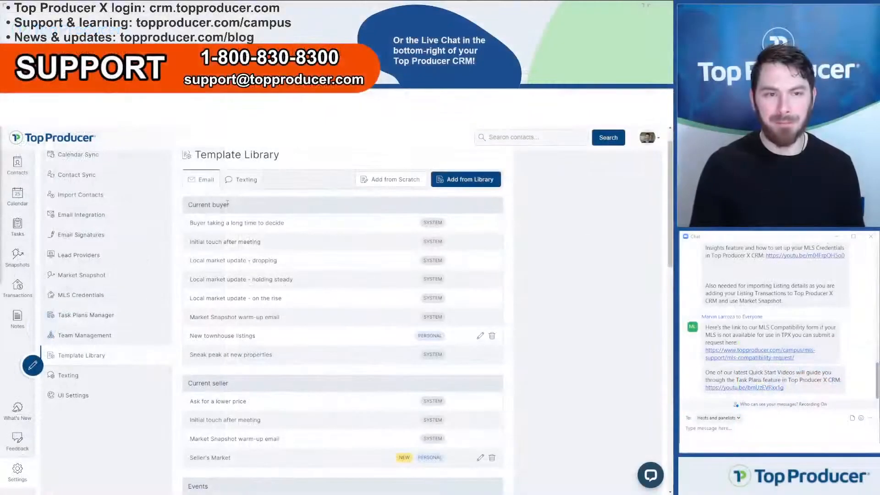
# Step: Open Team Management, note the second agent and 1 unused license, and start adding an agent
pyautogui.click(88, 336)
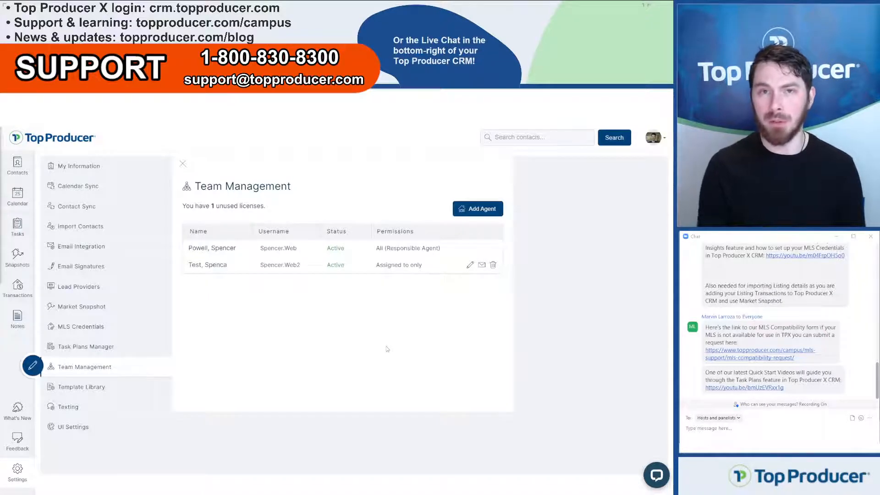
pyautogui.moveTo(186, 260); pyautogui.dragTo(252, 271)
pyautogui.click(188, 258)
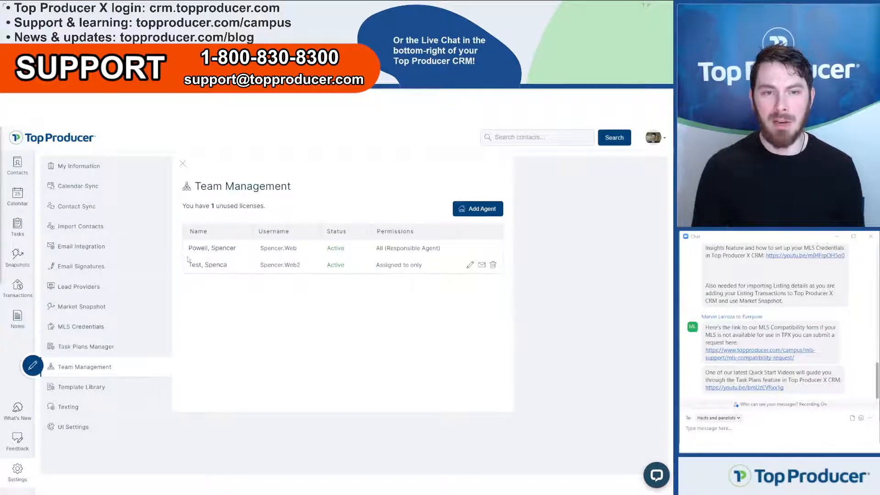
pyautogui.moveTo(211, 206); pyautogui.dragTo(271, 209)
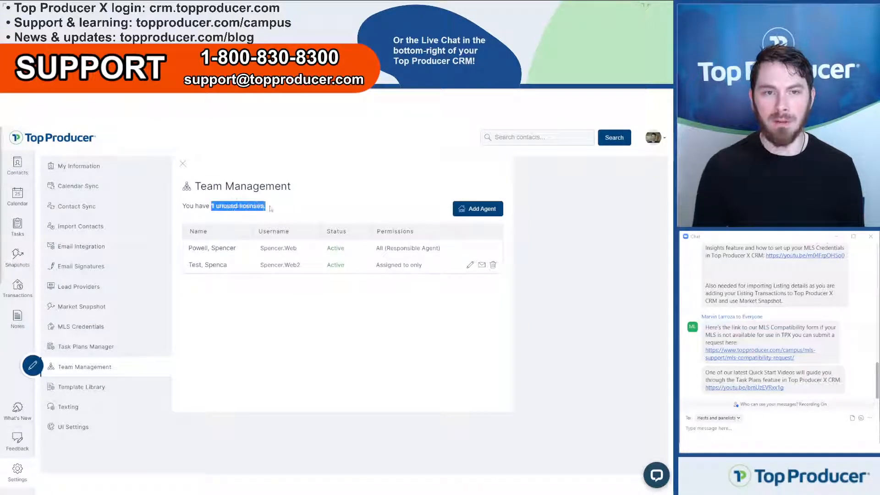
pyautogui.click(216, 207)
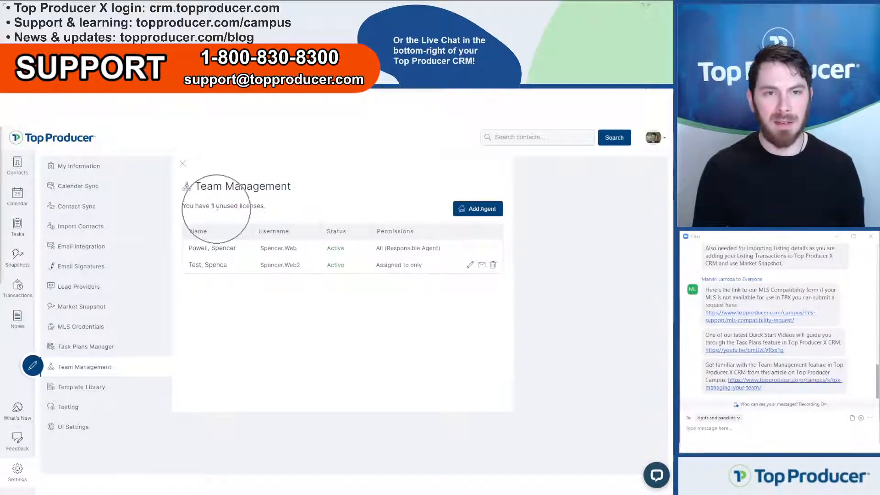
pyautogui.click(489, 211)
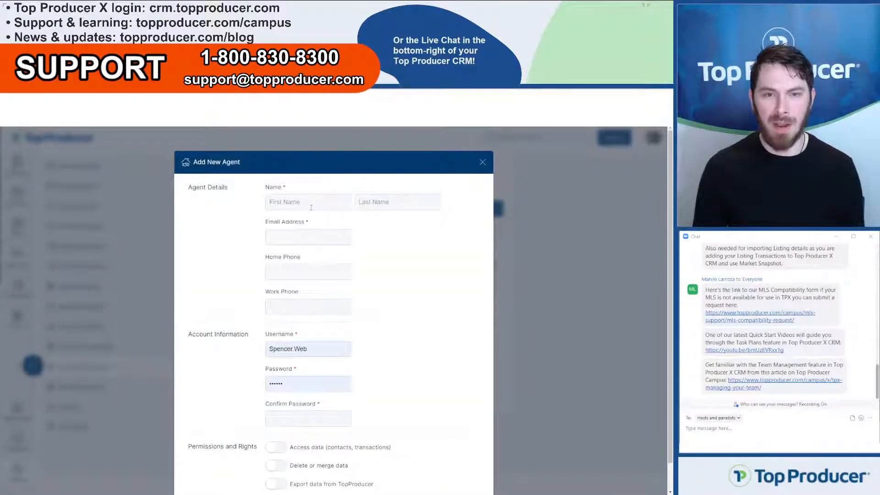
# Step: Toggle the Access data, Delete or merge and Export permissions, then close the form unsaved
pyautogui.scroll(-1, 305, 242)
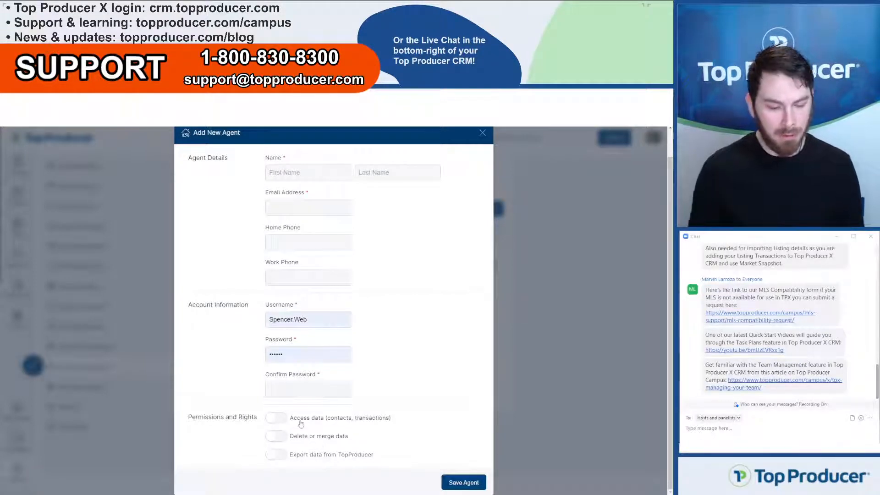
pyautogui.press('ctrl')
pyautogui.press('ctrl')
pyautogui.press('ctrl')
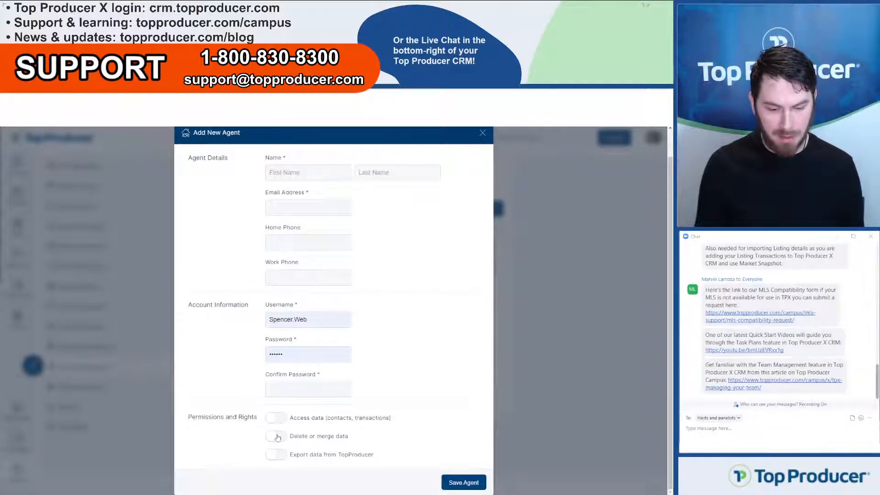
pyautogui.press('ctrl')
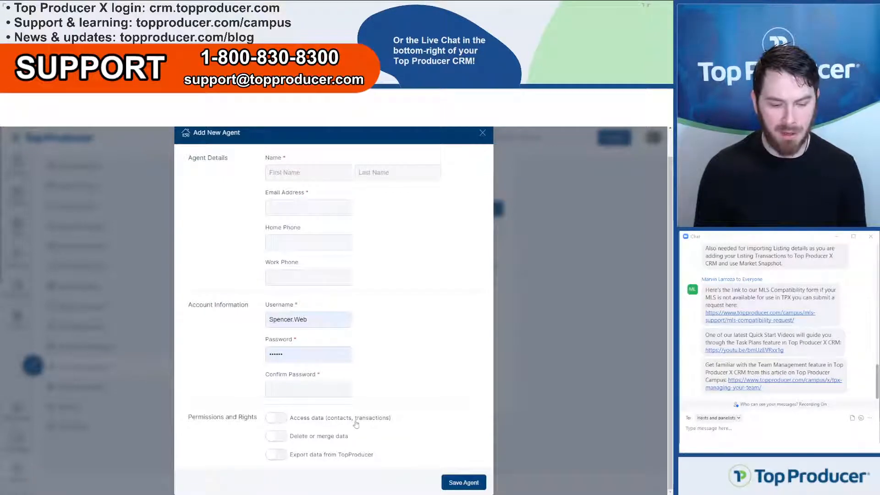
pyautogui.click(284, 422)
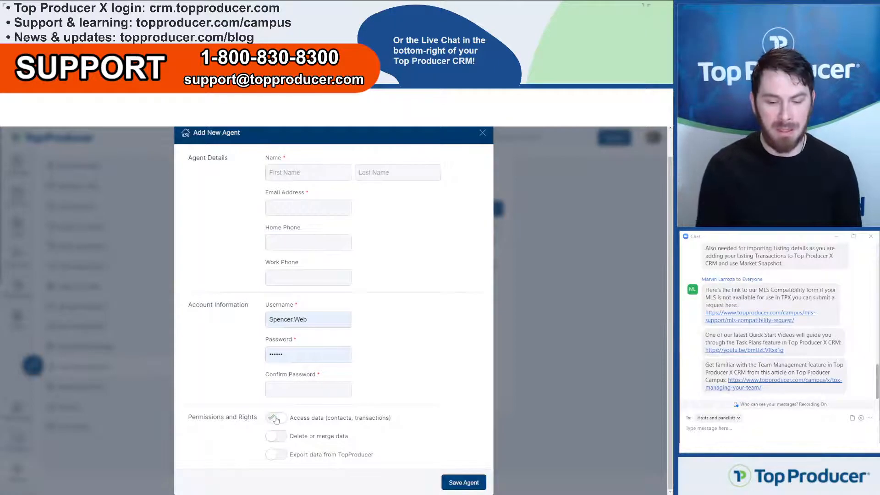
pyautogui.click(276, 419)
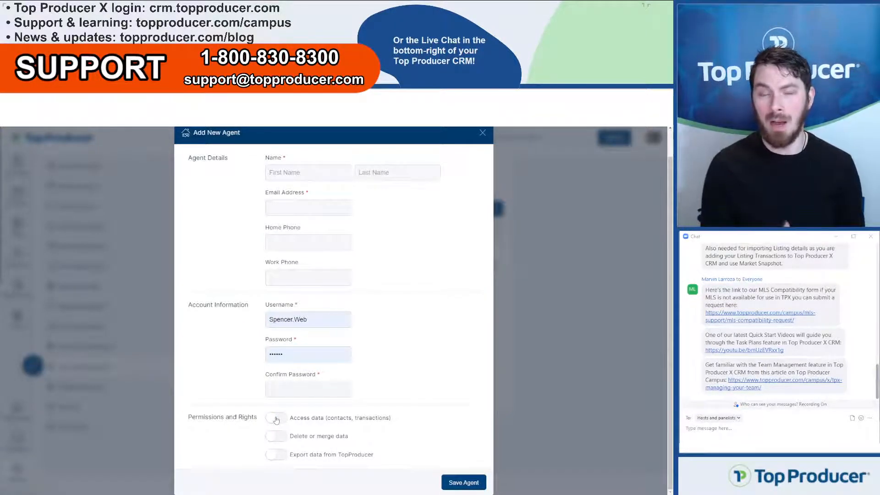
pyautogui.click(283, 439)
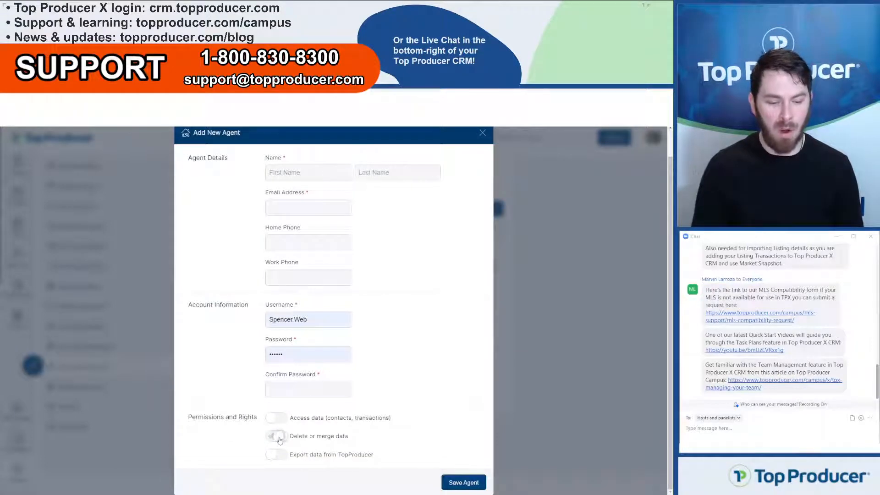
pyautogui.click(276, 437)
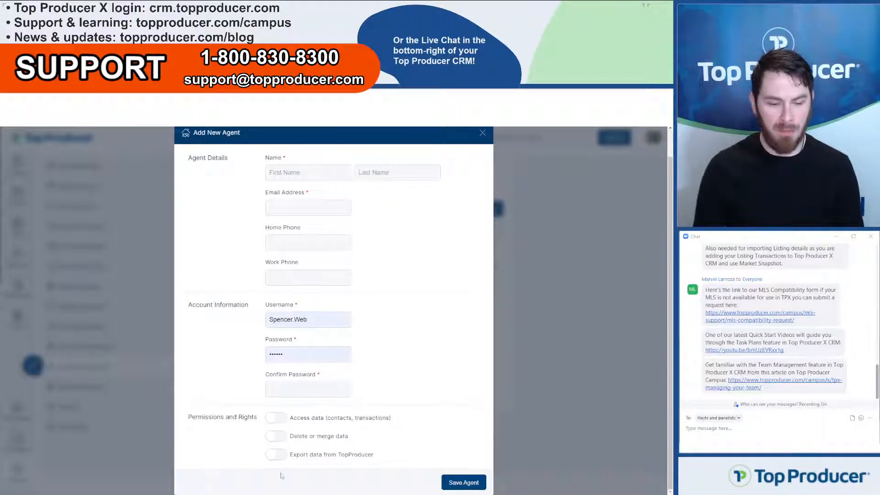
pyautogui.click(274, 454)
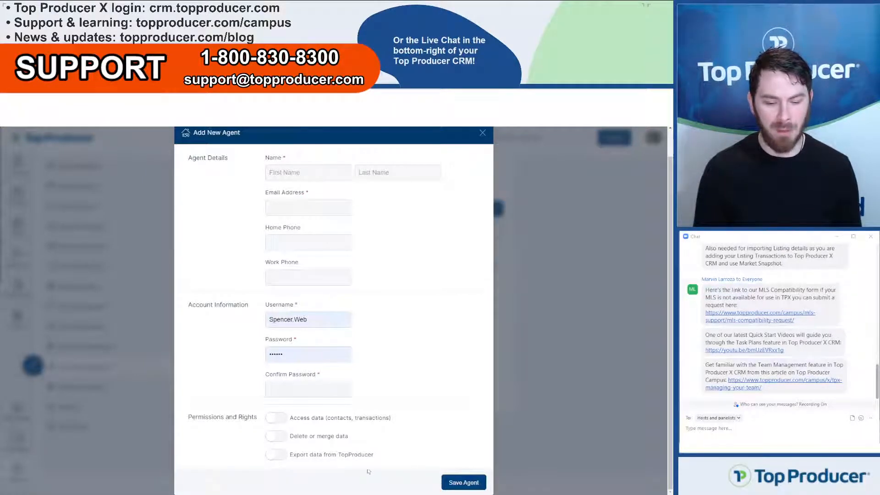
pyautogui.scroll(1, 464, 239)
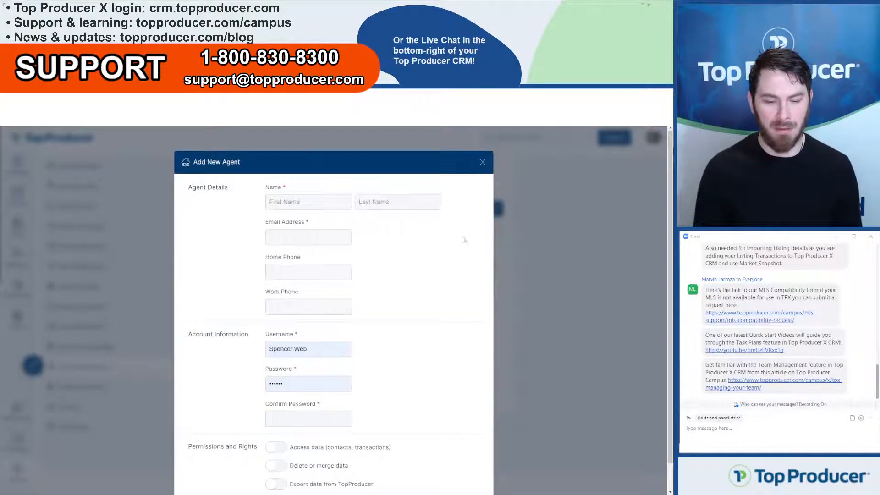
pyautogui.click(484, 163)
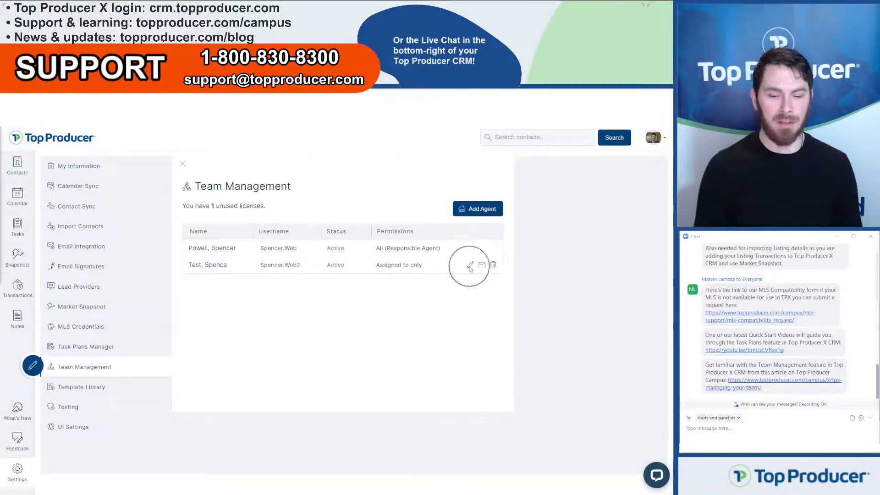
pyautogui.click(482, 265)
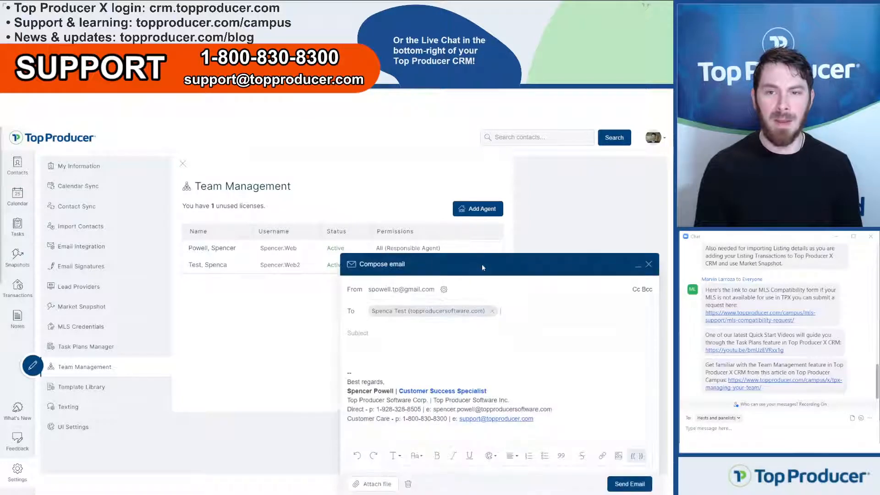
pyautogui.click(650, 265)
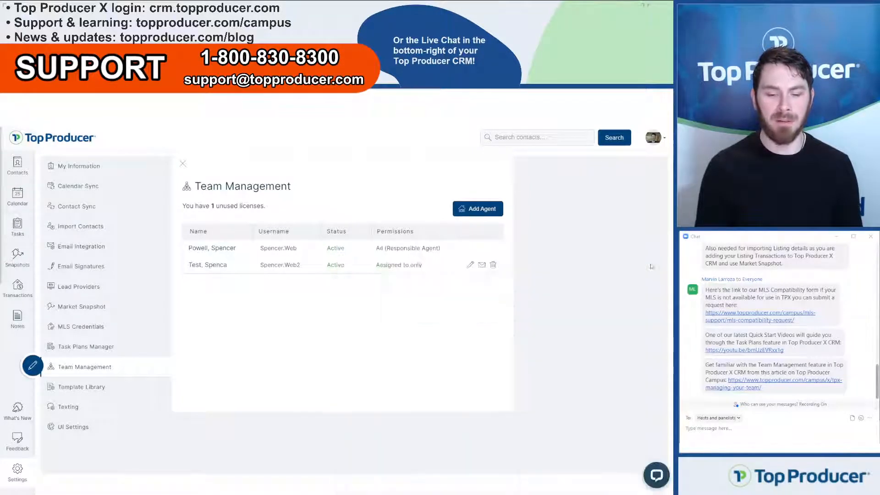
pyautogui.click(493, 266)
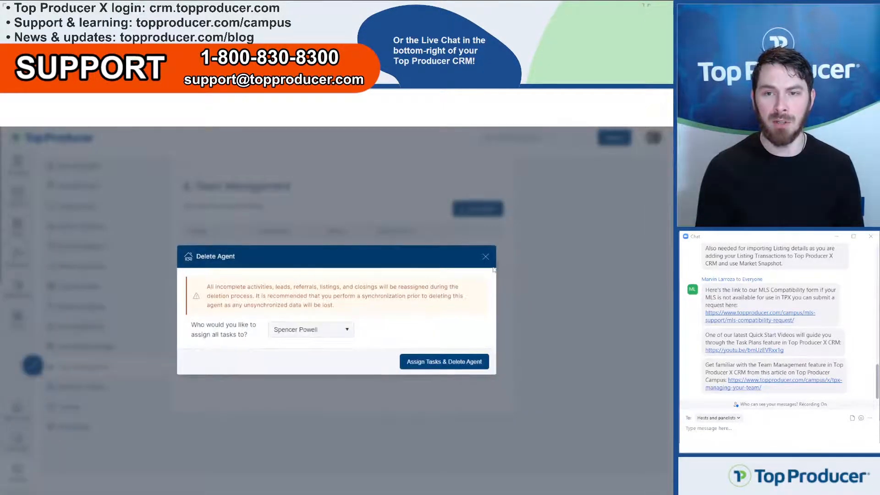
pyautogui.click(291, 330)
pyautogui.click(308, 343)
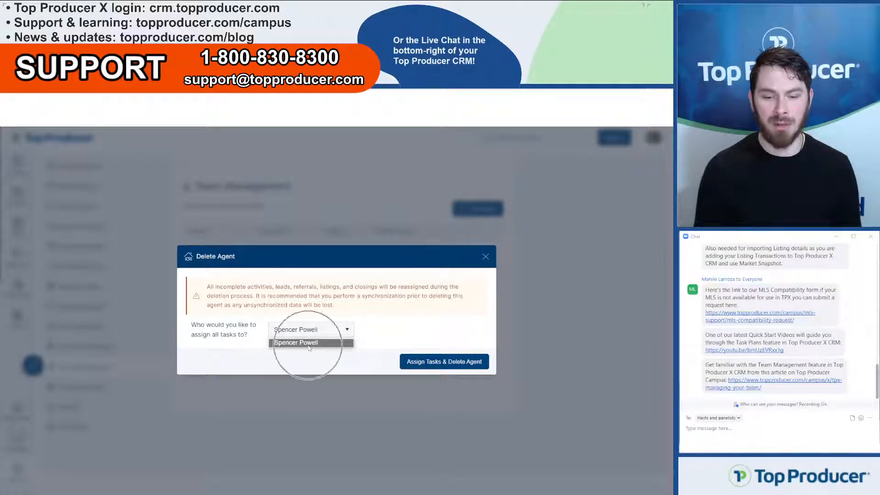
pyautogui.click(485, 258)
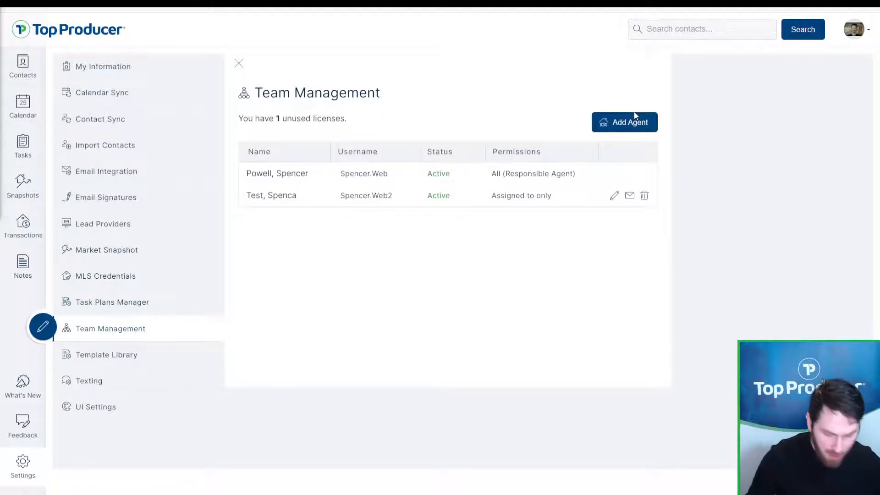
# Step: Open Texting Setup and point out the assigned texting number
pyautogui.click(105, 380)
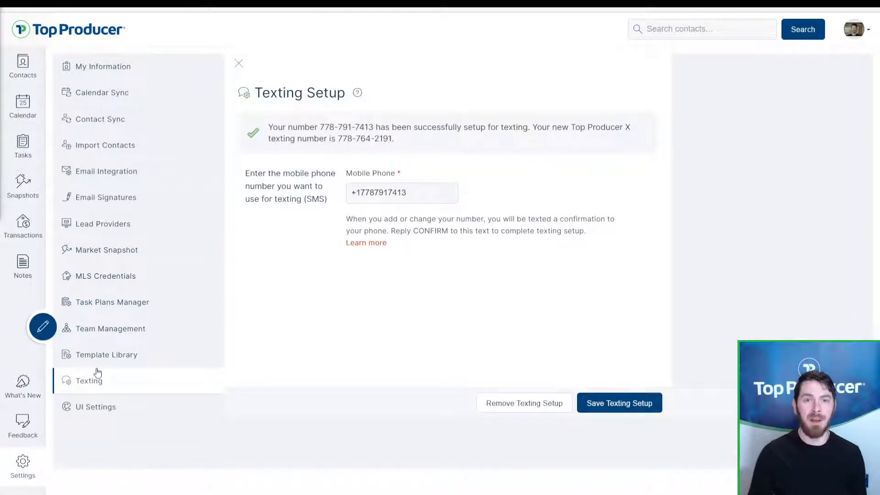
pyautogui.moveTo(394, 143); pyautogui.dragTo(340, 147)
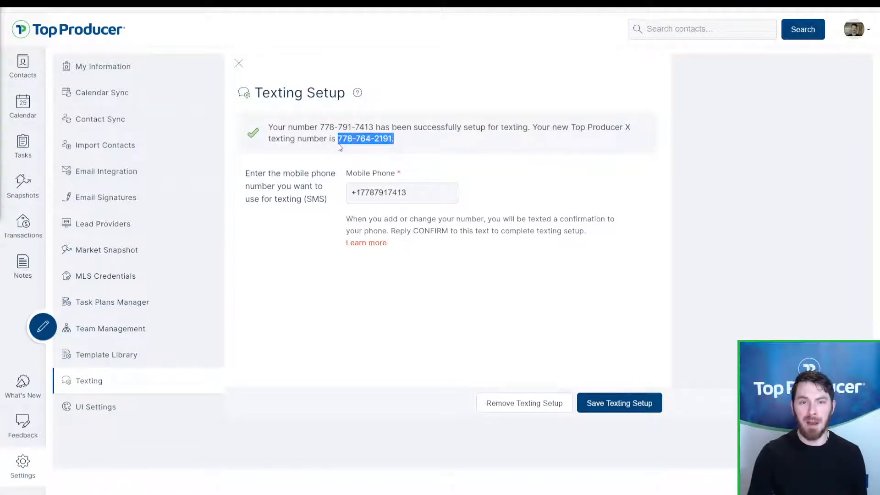
pyautogui.click(343, 142)
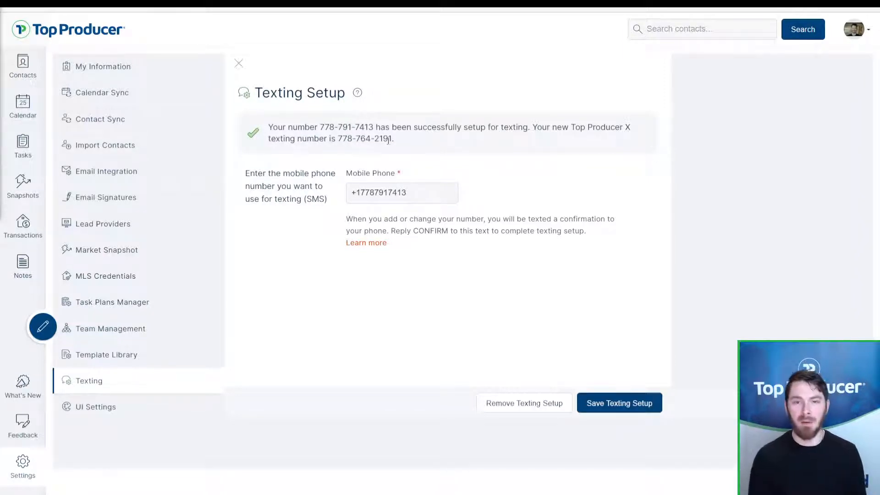
pyautogui.moveTo(394, 138); pyautogui.dragTo(336, 138)
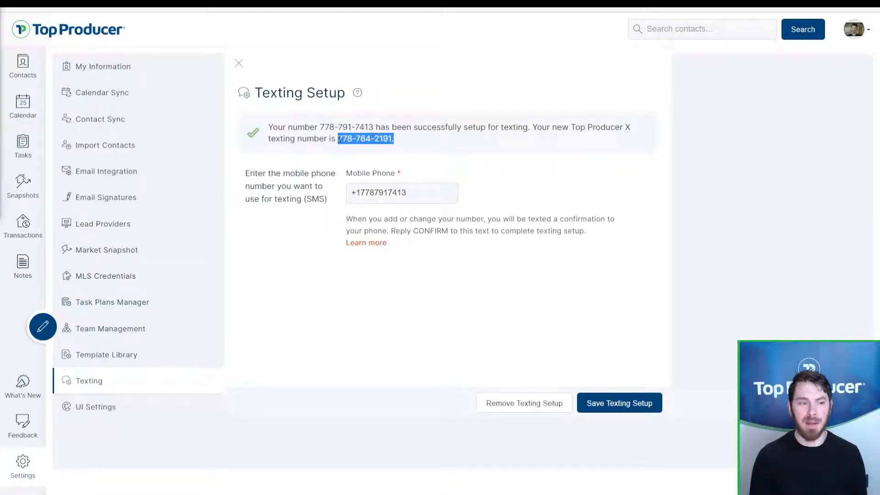
pyautogui.click(340, 138)
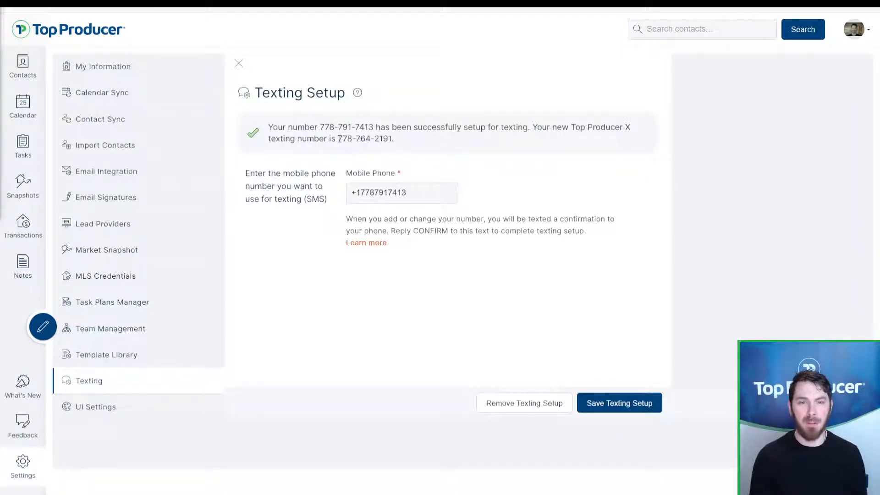
# Step: Save the texting setup and highlight the new texting number again
pyautogui.click(385, 202)
pyautogui.click(385, 202)
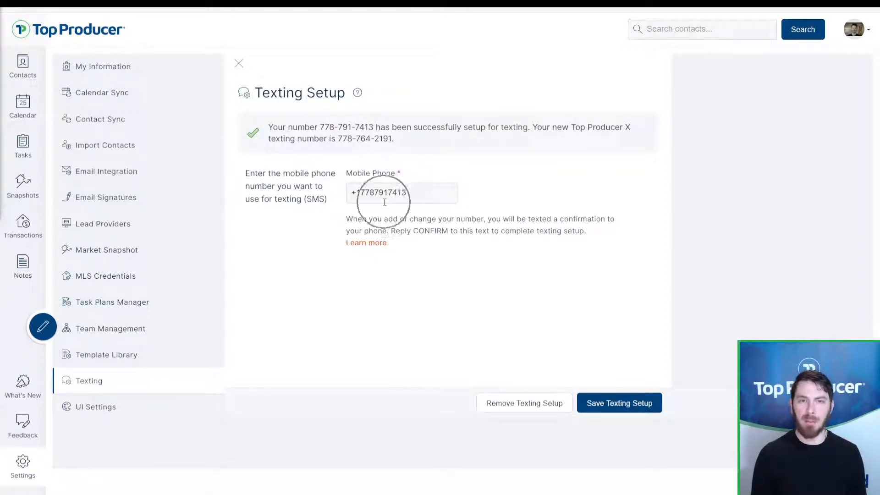
pyautogui.click(609, 413)
pyautogui.click(609, 414)
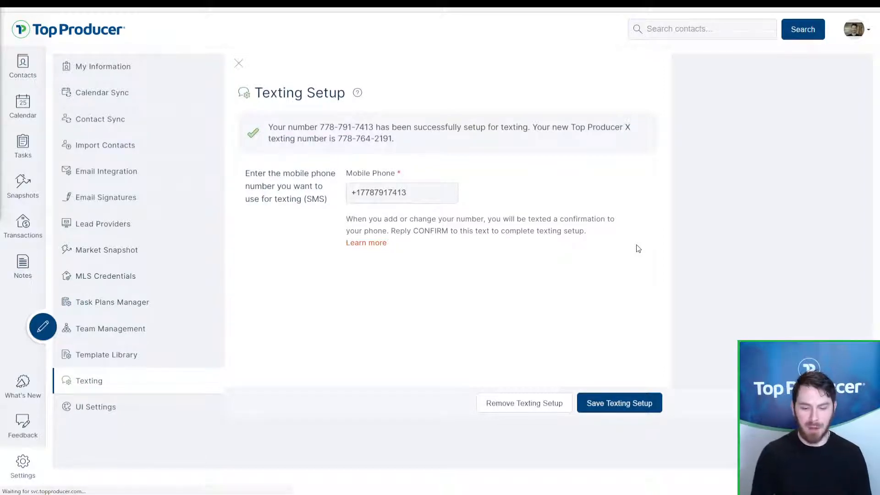
pyautogui.moveTo(395, 138); pyautogui.dragTo(338, 145)
pyautogui.click(424, 147)
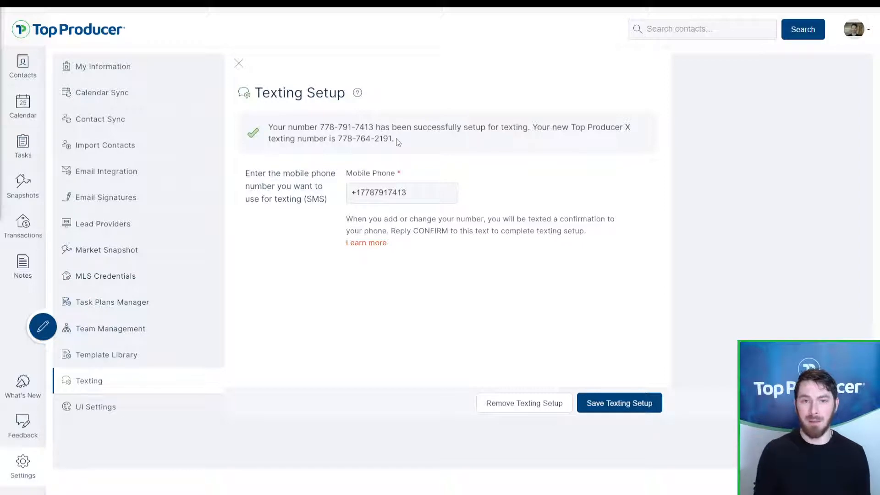
pyautogui.moveTo(395, 140); pyautogui.dragTo(338, 139)
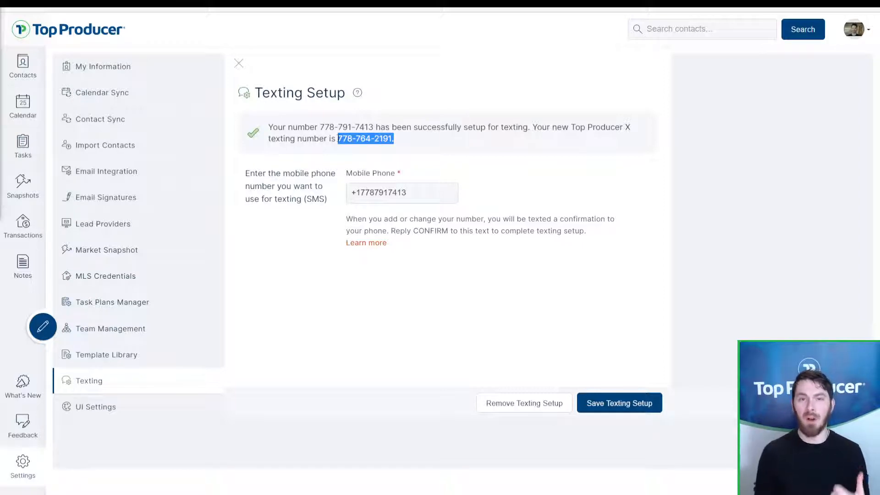
pyautogui.click(343, 140)
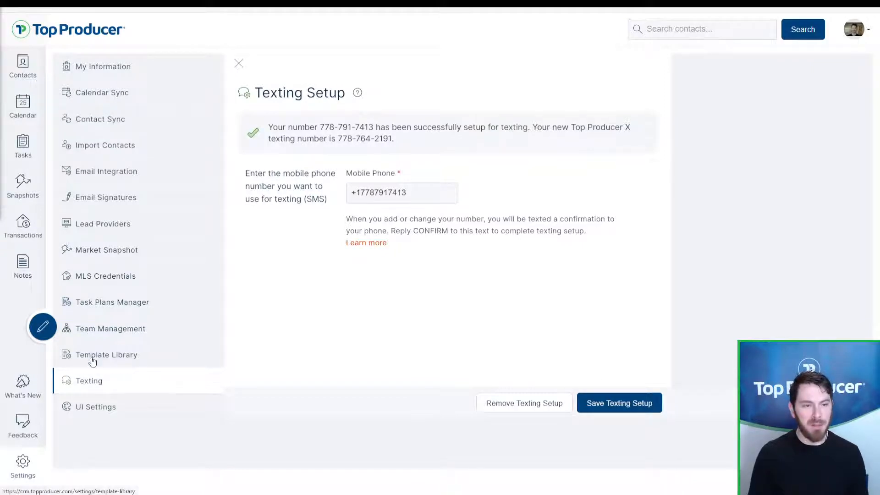
# Step: Open UI Settings and scroll through the Contact Type Colors table, e.g. $1MIL rgb(254,213,11)
pyautogui.click(115, 412)
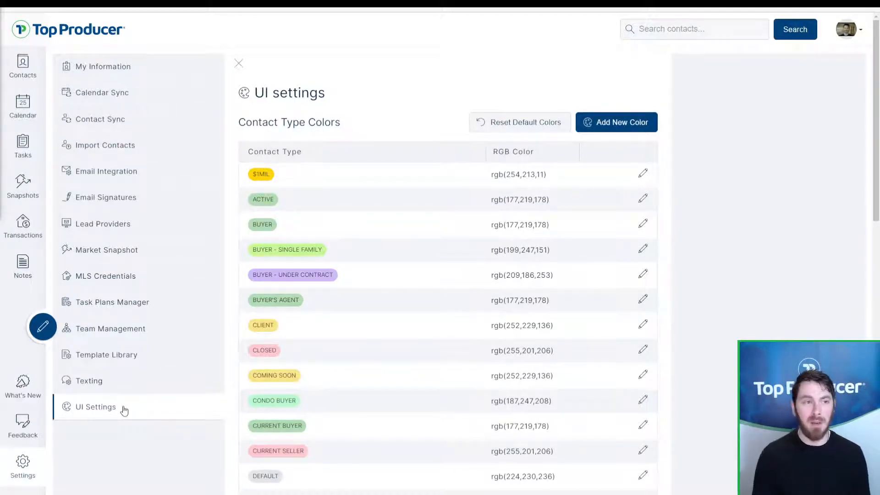
pyautogui.click(23, 66)
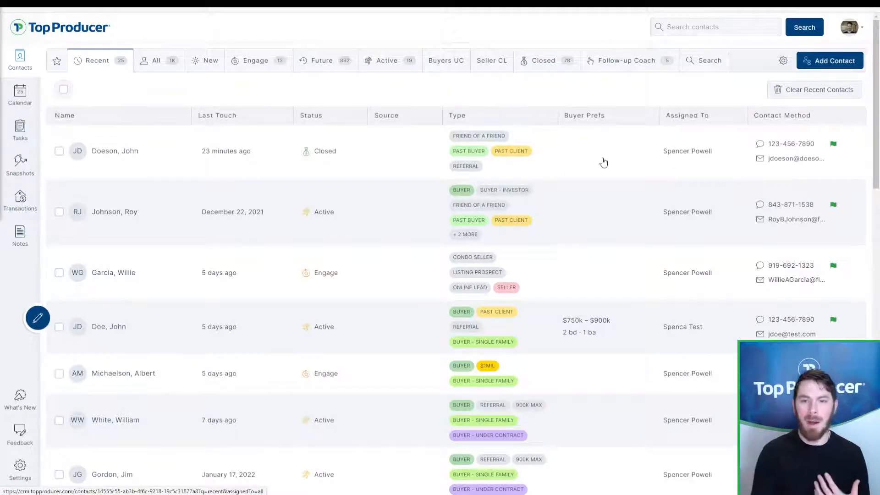
pyautogui.click(20, 467)
pyautogui.click(84, 360)
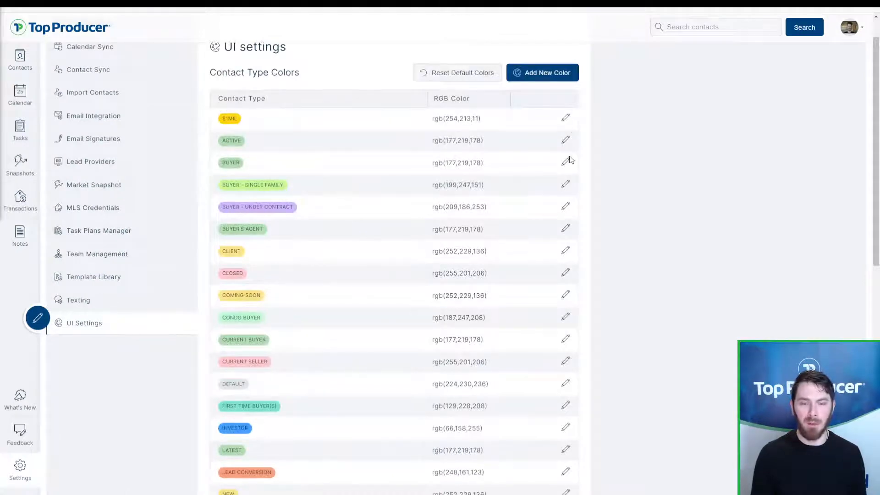
pyautogui.scroll(-5, 569, 310)
pyautogui.scroll(-3, 567, 309)
pyautogui.scroll(9, 567, 307)
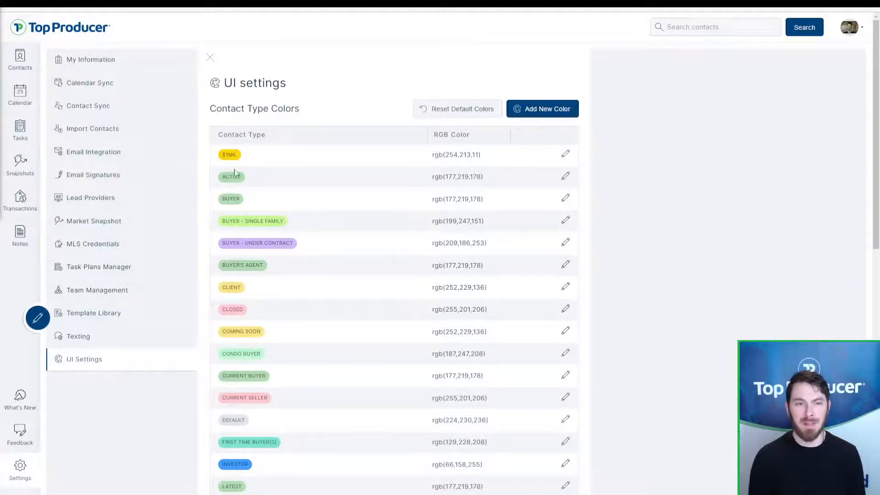
pyautogui.click(537, 117)
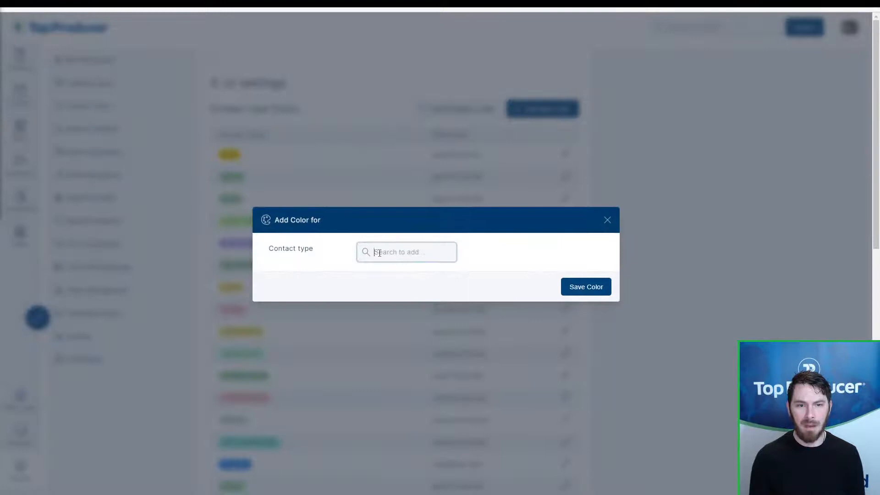
# Step: Choose Home inspector as the contact type for the new colour
pyautogui.click(378, 253)
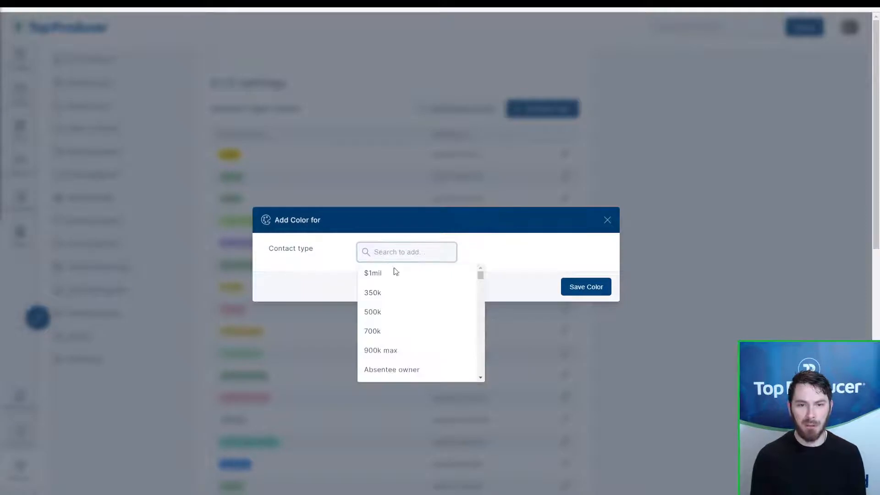
pyautogui.scroll(-5, 411, 300)
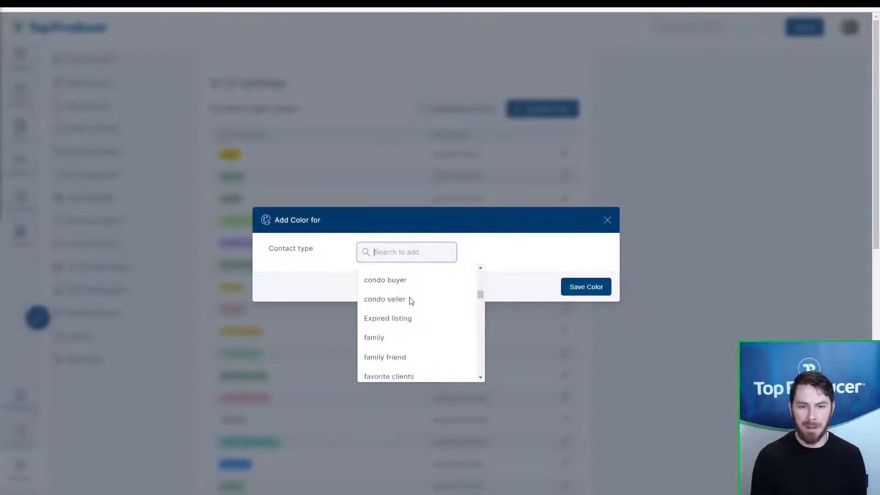
pyautogui.scroll(-4, 411, 301)
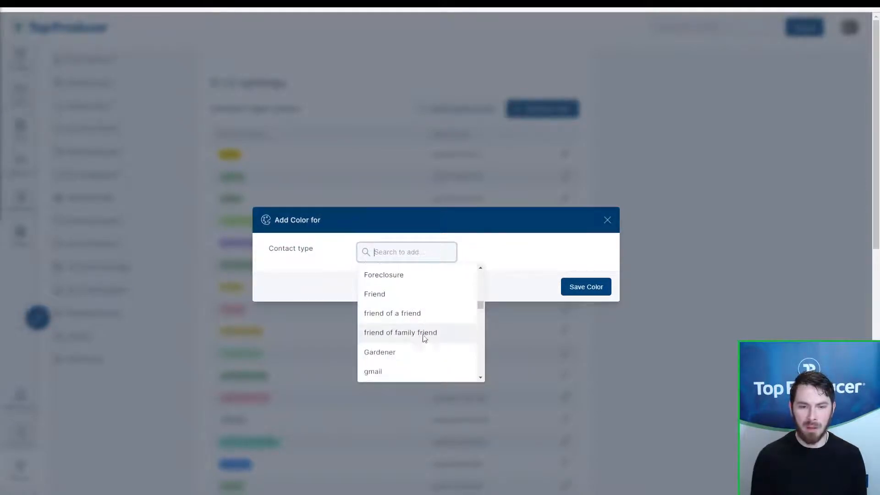
pyautogui.scroll(-1, 421, 360)
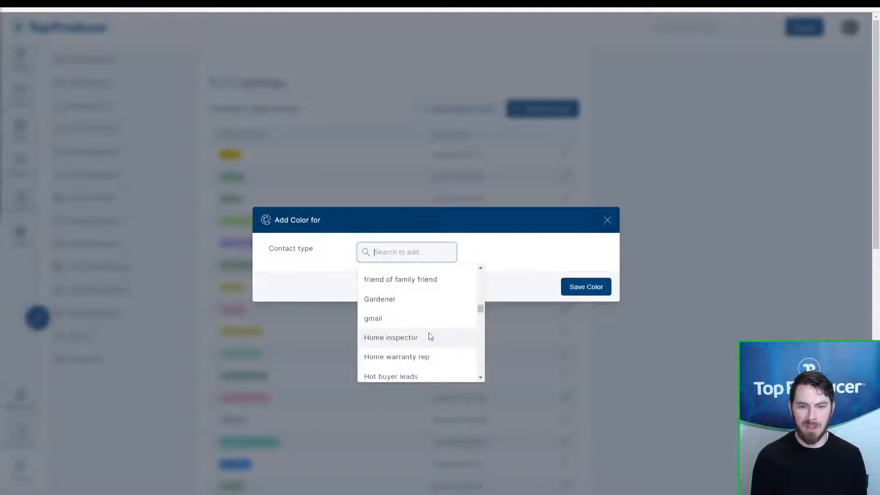
pyautogui.click(431, 337)
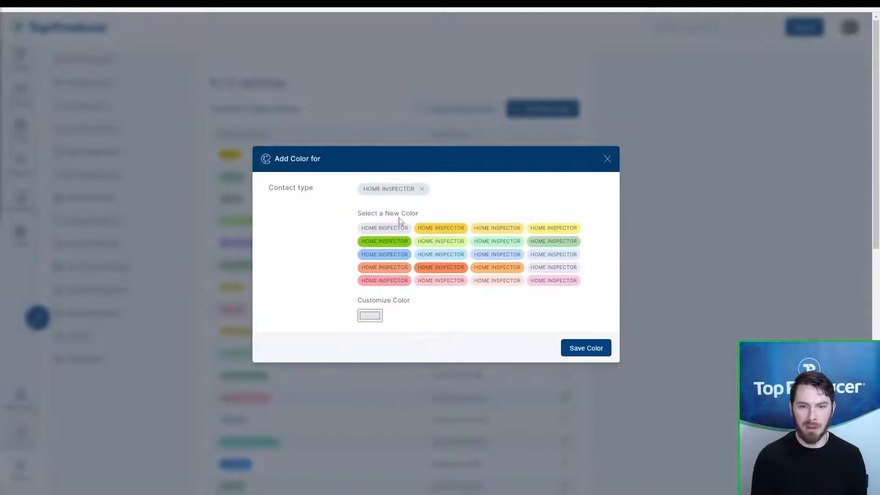
# Step: Give it a custom orange, rgb(253,146,33), and save the colour
pyautogui.click(500, 271)
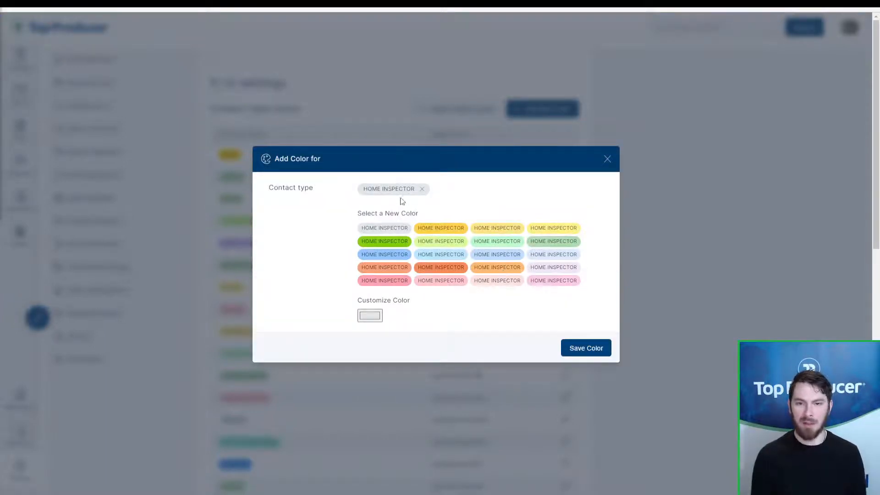
pyautogui.click(395, 194)
pyautogui.click(488, 269)
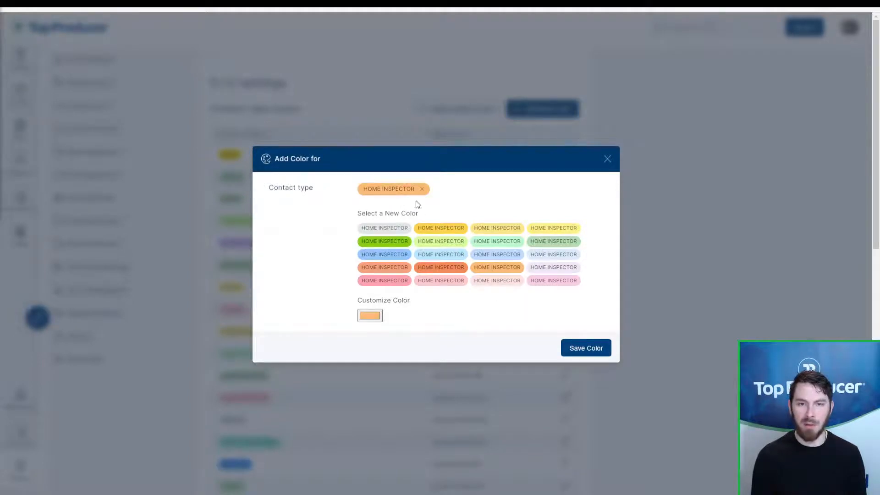
pyautogui.click(376, 322)
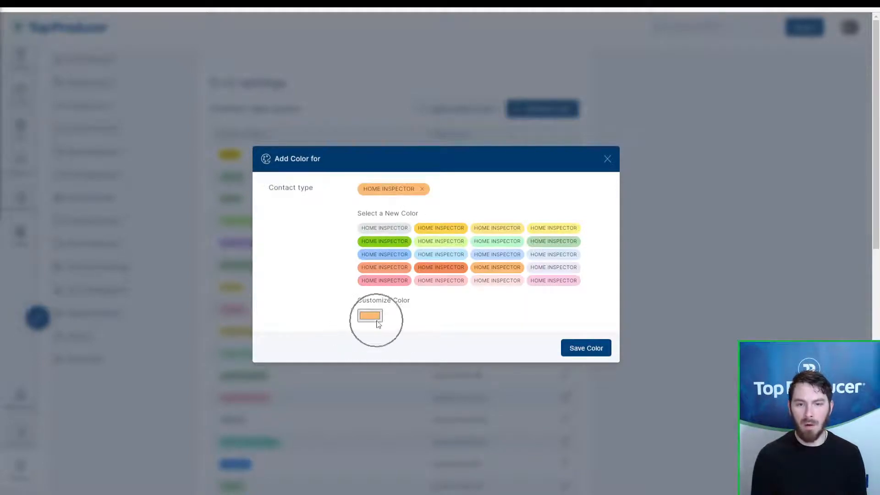
pyautogui.moveTo(425, 339)
pyautogui.mouseDown()
pyautogui.moveTo(476, 325)
pyautogui.moveTo(459, 326)
pyautogui.mouseUp()
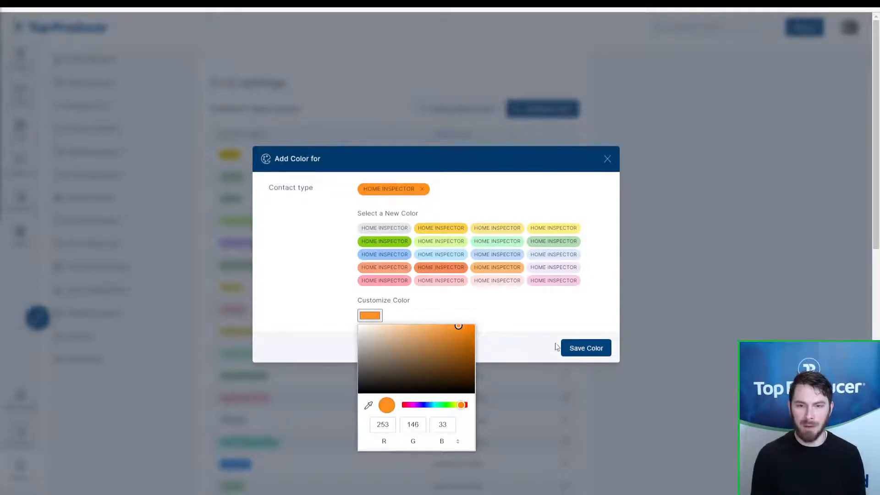
pyautogui.click(576, 350)
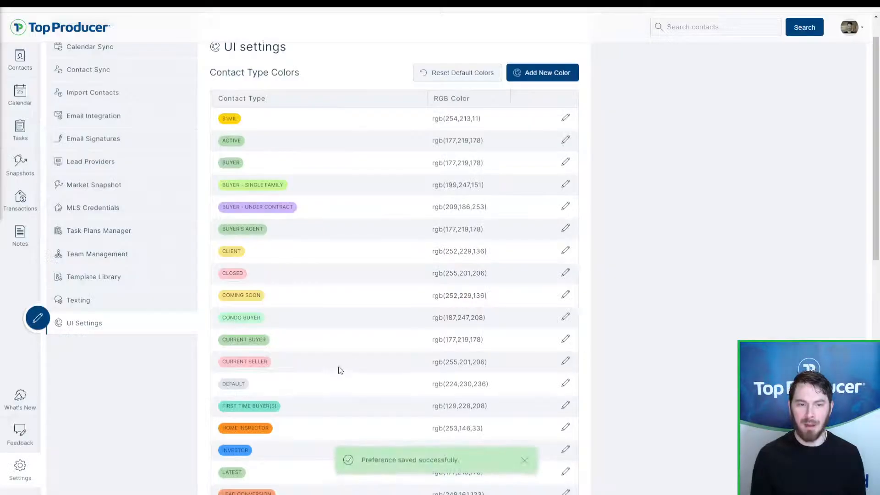
pyautogui.scroll(-2, 321, 363)
pyautogui.moveTo(284, 353); pyautogui.dragTo(213, 360)
pyautogui.click(239, 357)
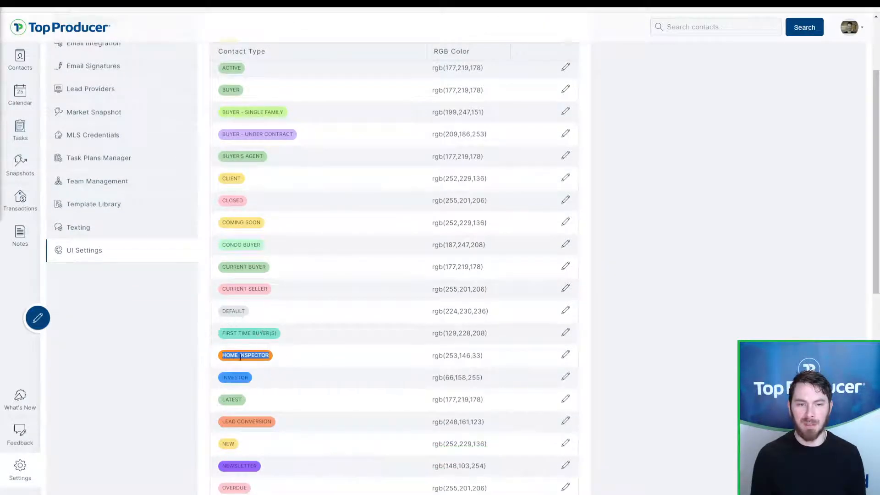
# Step: Search contacts for 'is: Home inspector' and open the second of the six results
pyautogui.click(20, 62)
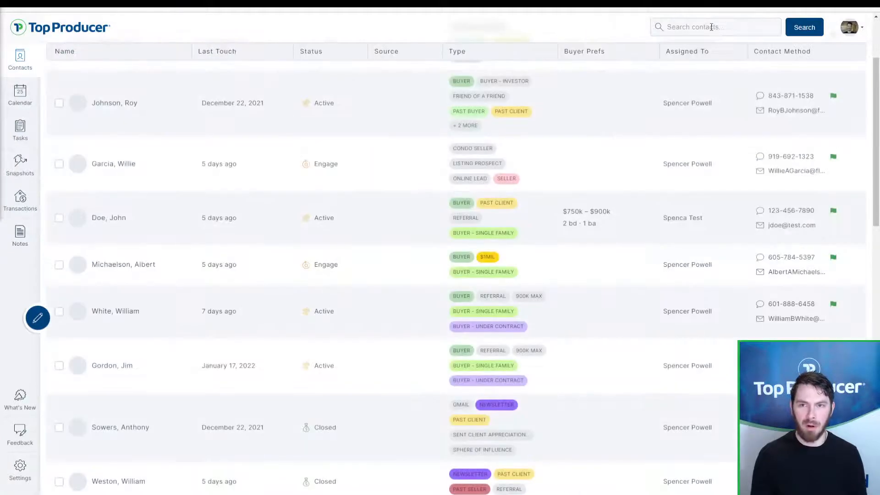
pyautogui.click(709, 28)
pyautogui.write('is:home')
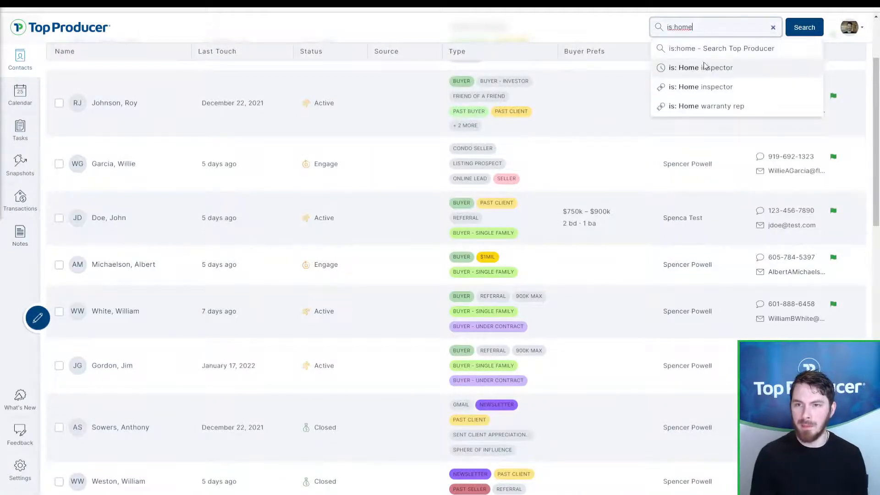
pyautogui.click(678, 74)
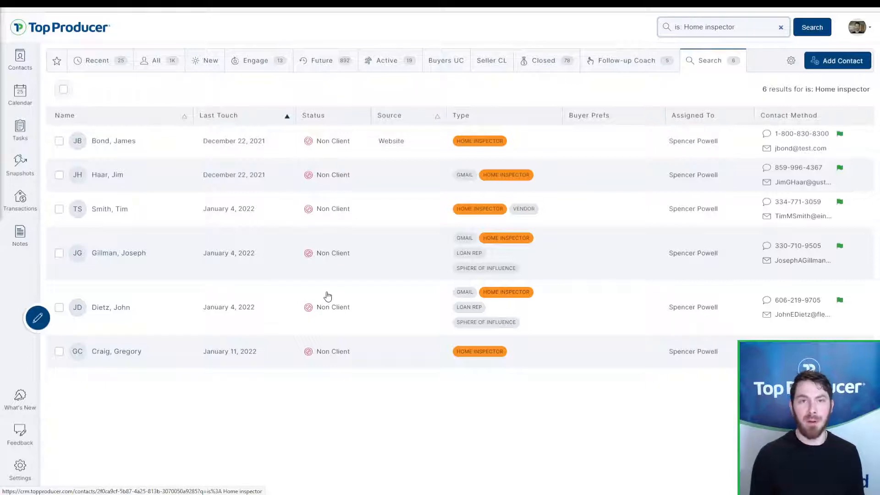
pyautogui.press('ctrl')
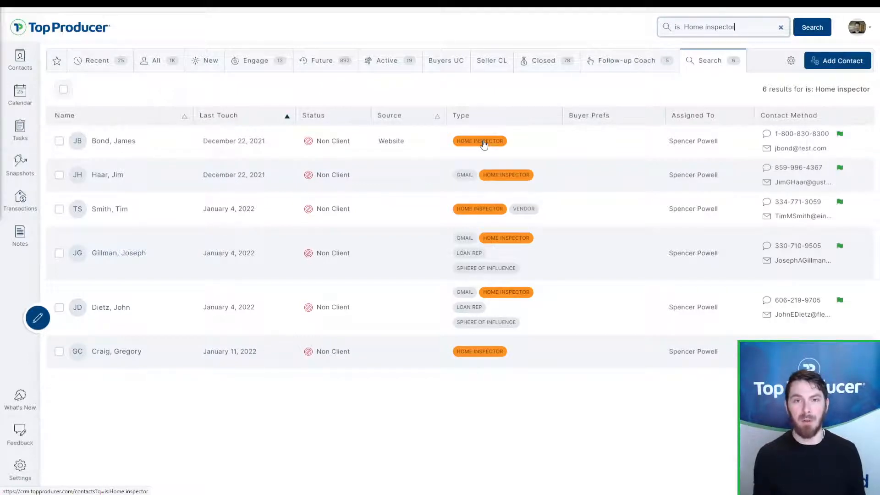
pyautogui.click(141, 179)
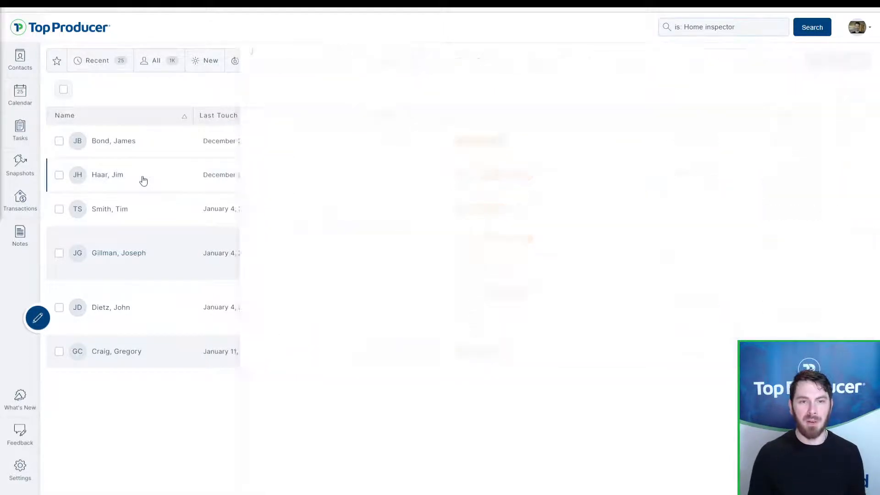
# Step: Compose an email greeting the contact by first name, starting 'Need to book an', then close the record
pyautogui.click(428, 86)
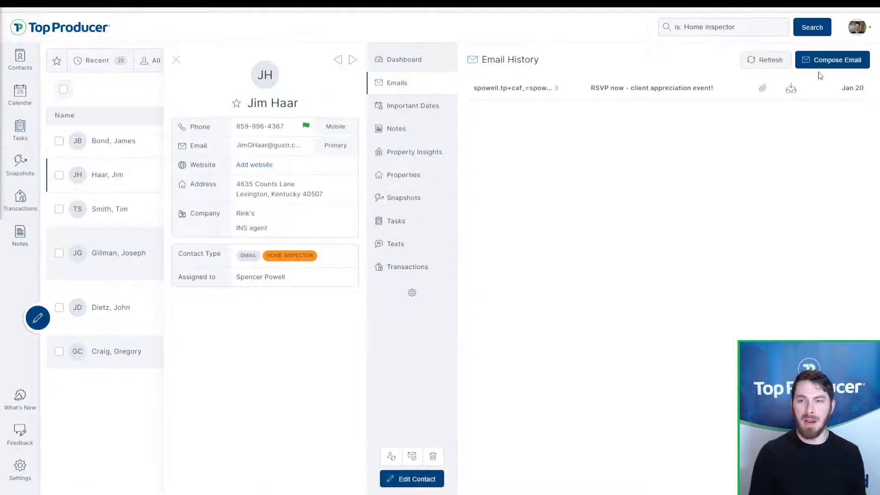
pyautogui.click(826, 62)
pyautogui.write('He')
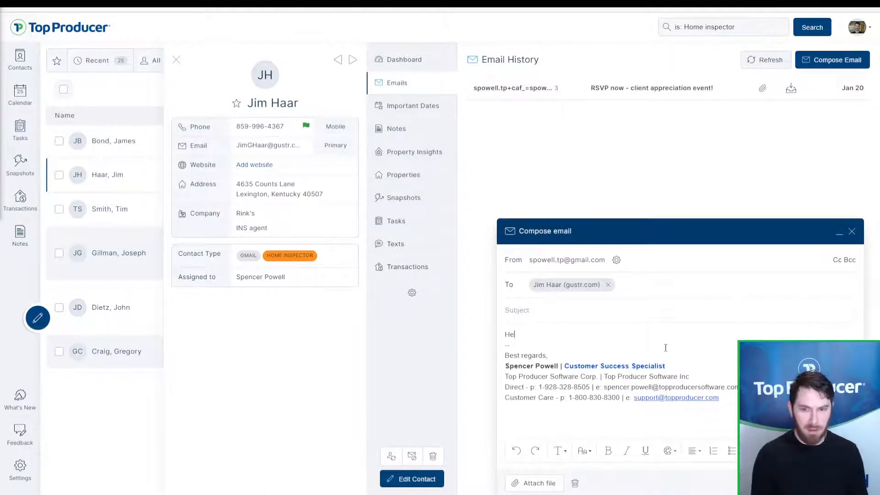
pyautogui.write('y Jim,')
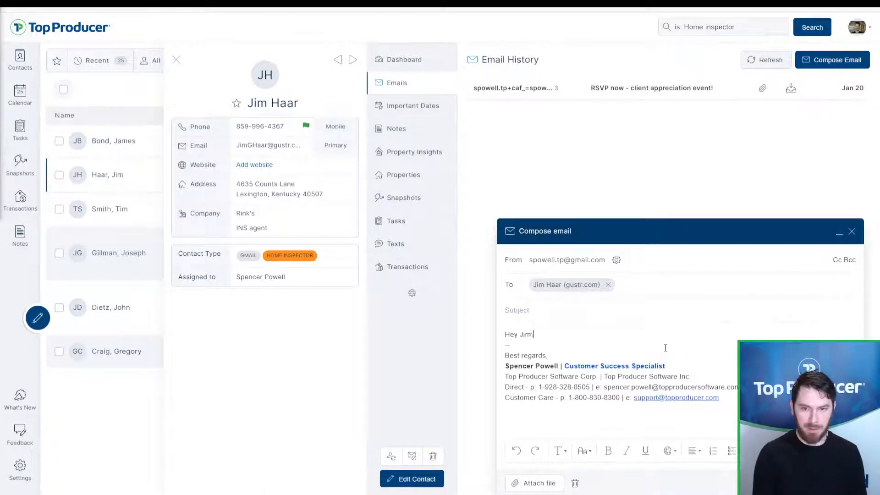
pyautogui.press('Return')
pyautogui.press('Return')
pyautogui.write('Have an')
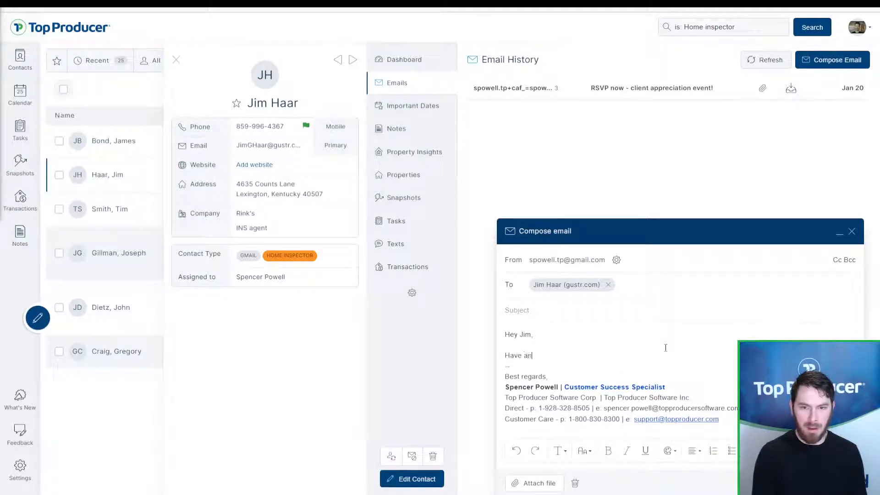
pyautogui.press('BackSpace')
pyautogui.press('BackSpace')
pyautogui.press('BackSpace')
pyautogui.press('BackSpace')
pyautogui.press('BackSpace')
pyautogui.press('BackSpace')
pyautogui.press('BackSpace')
pyautogui.write('Need to book an')
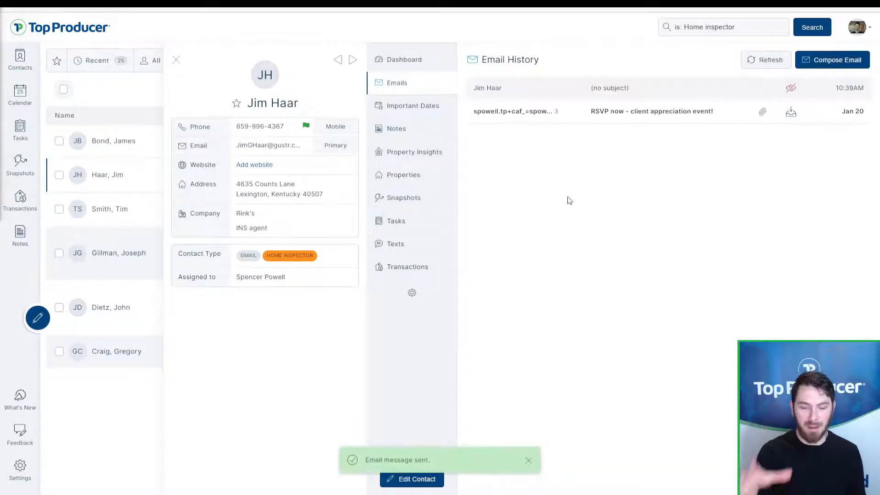
pyautogui.click(177, 62)
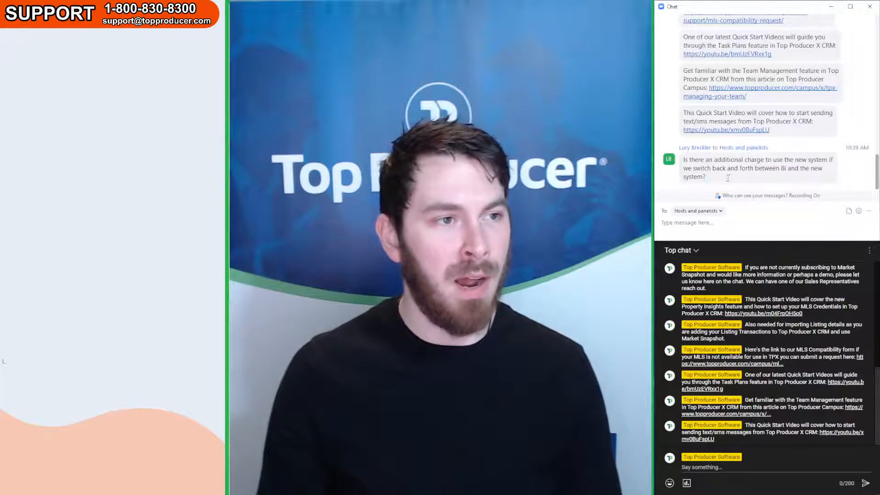
pyautogui.moveTo(728, 178); pyautogui.dragTo(694, 164)
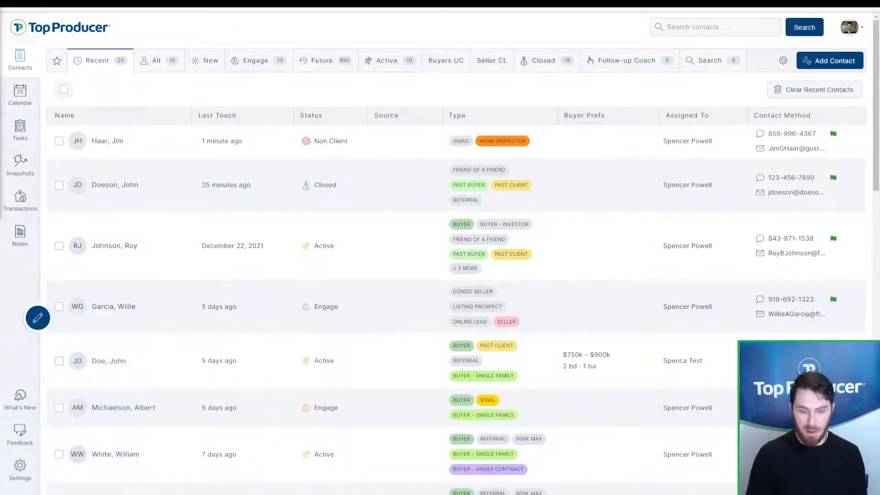
# Step: Load the Top Producer 8i site in a new tab and sign in
pyautogui.hotkey('ctrl', 't')
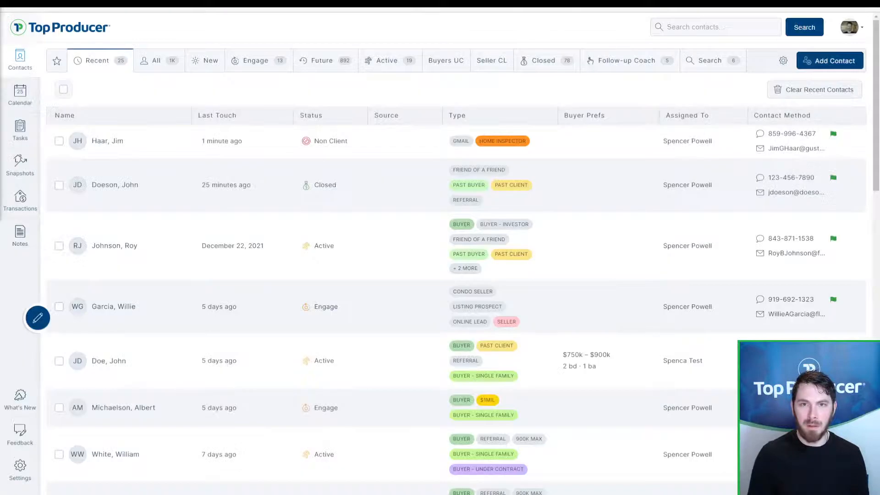
pyautogui.hotkey('ctrl', 't')
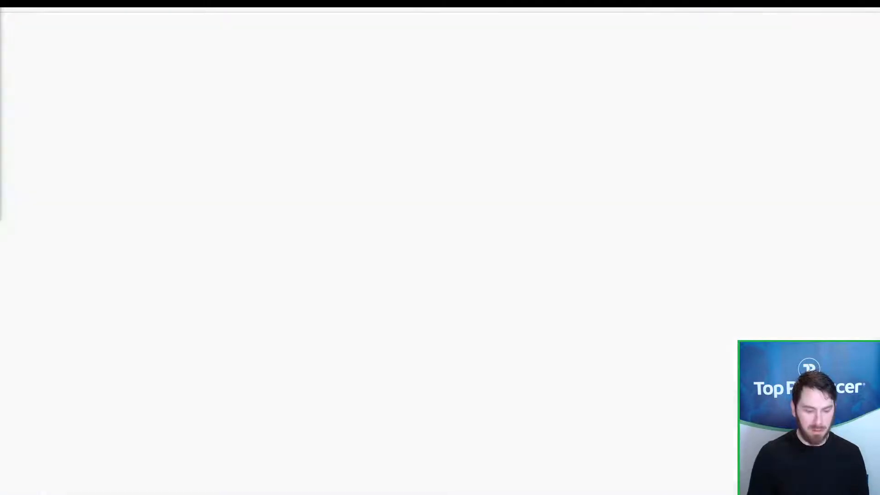
pyautogui.write('top')
pyautogui.press('Return')
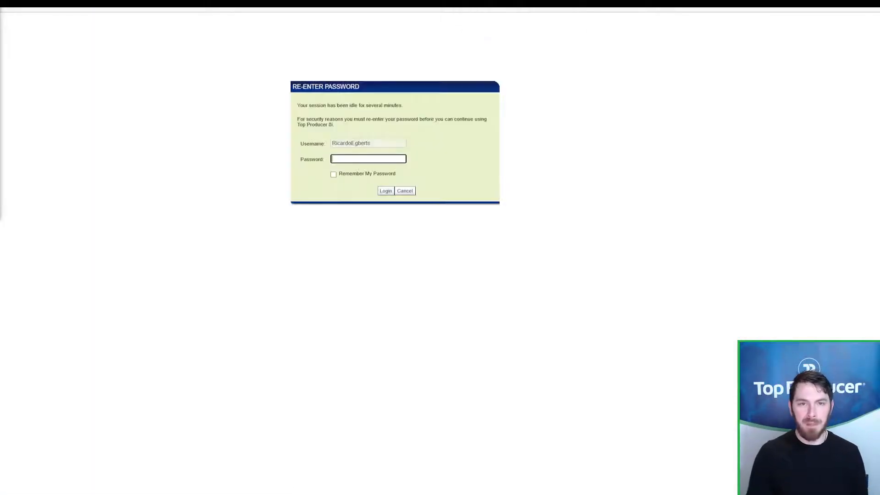
pyautogui.click(411, 191)
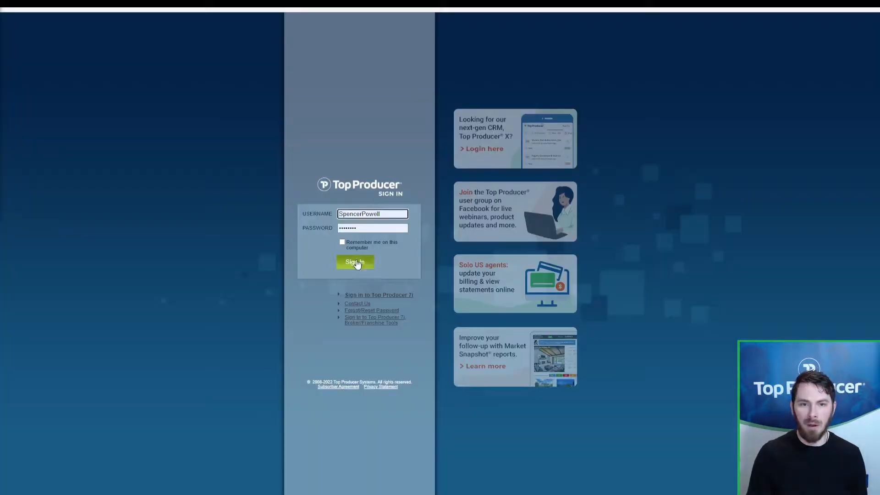
pyautogui.click(356, 263)
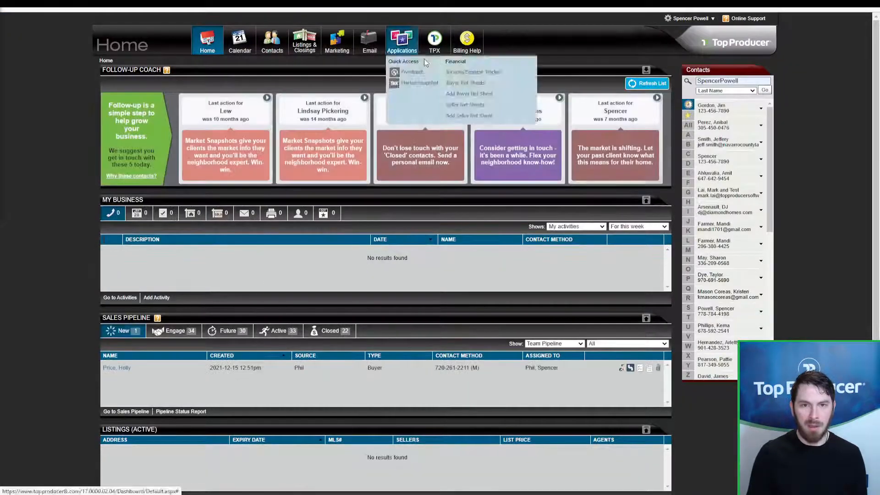
# Step: Zoom the dashboard to 125% and switch over to Top Producer X
pyautogui.click(444, 50)
pyautogui.hotkey('ctrl', '+')
pyautogui.hotkey('ctrl', '+')
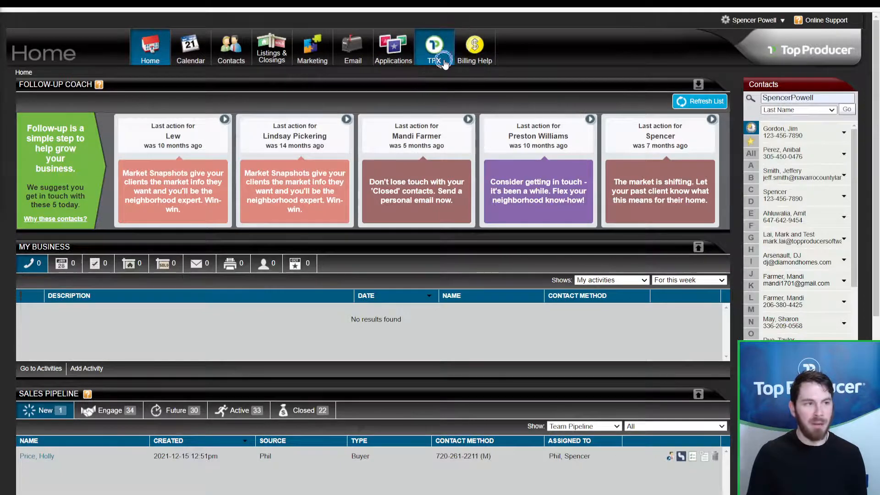
pyautogui.click(444, 62)
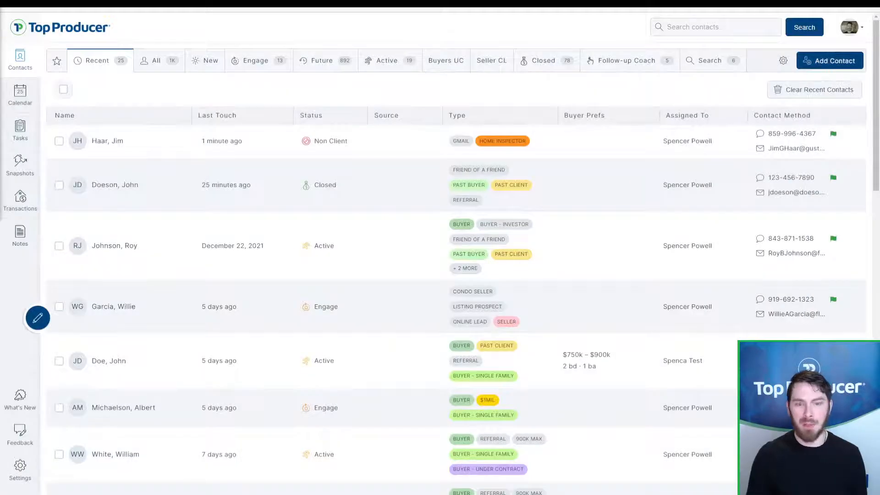
# Step: Open Settings to view the My Information profile with company Top Producer Software
pyautogui.scroll(-2, 308, 181)
pyautogui.scroll(1, 309, 181)
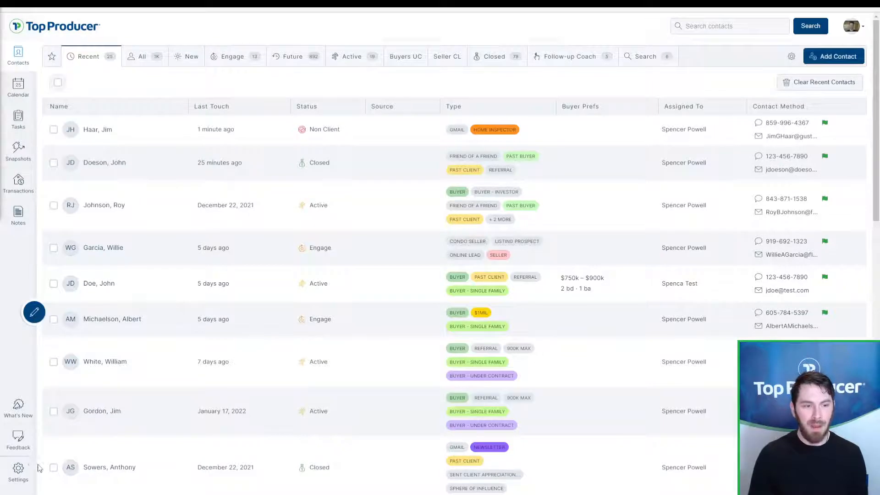
pyautogui.click(19, 472)
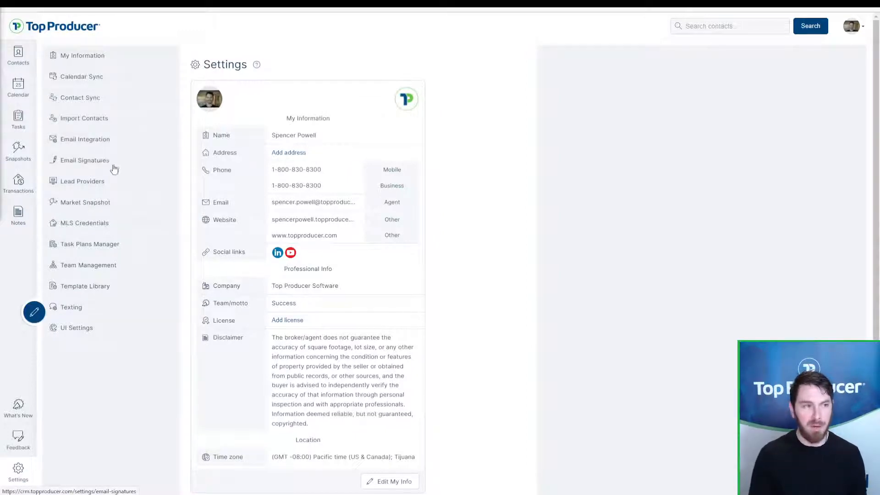
# Step: Go to Import Contacts in Settings and bring up the file picker for a CSV
pyautogui.click(15, 477)
pyautogui.click(108, 118)
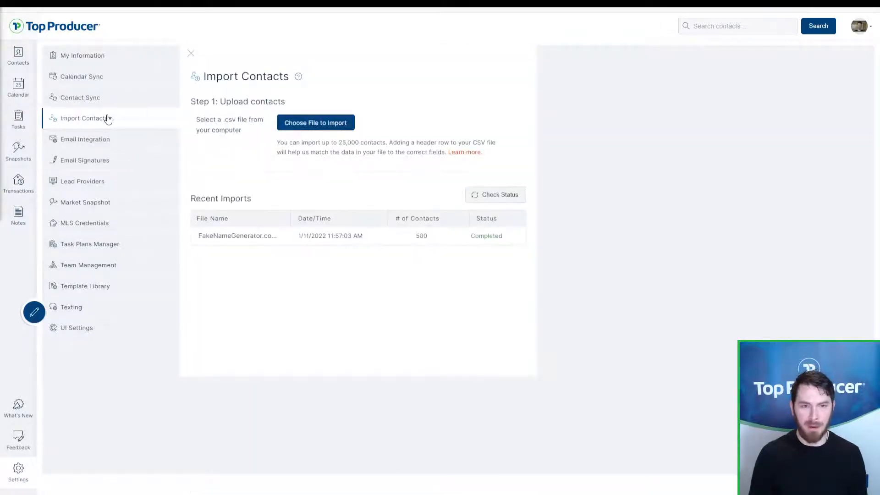
pyautogui.click(328, 124)
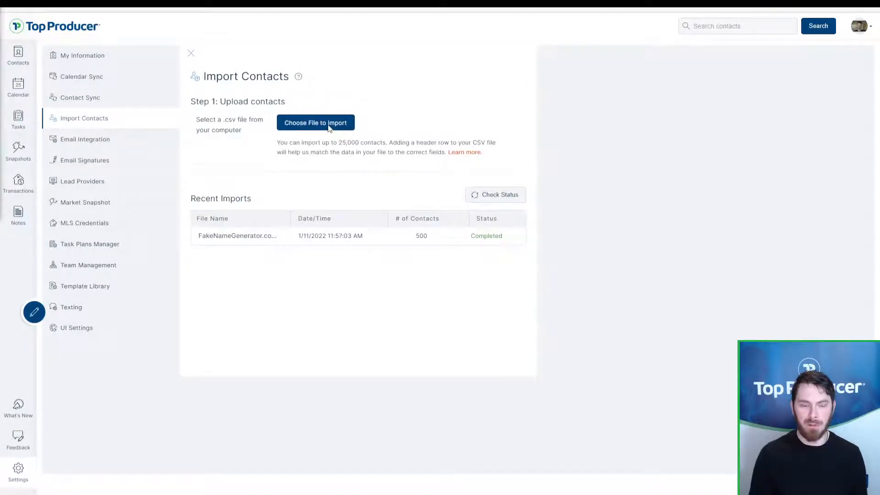
pyautogui.click(328, 125)
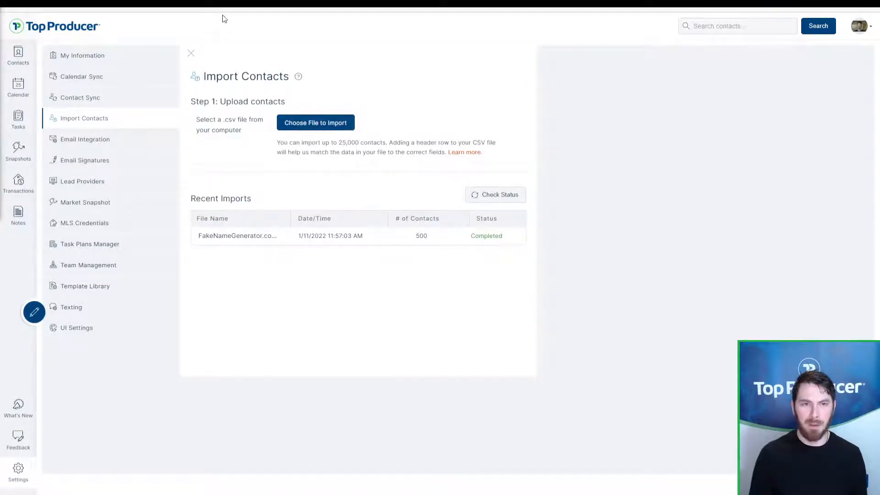
pyautogui.moveTo(220, 4); pyautogui.dragTo(0, 53)
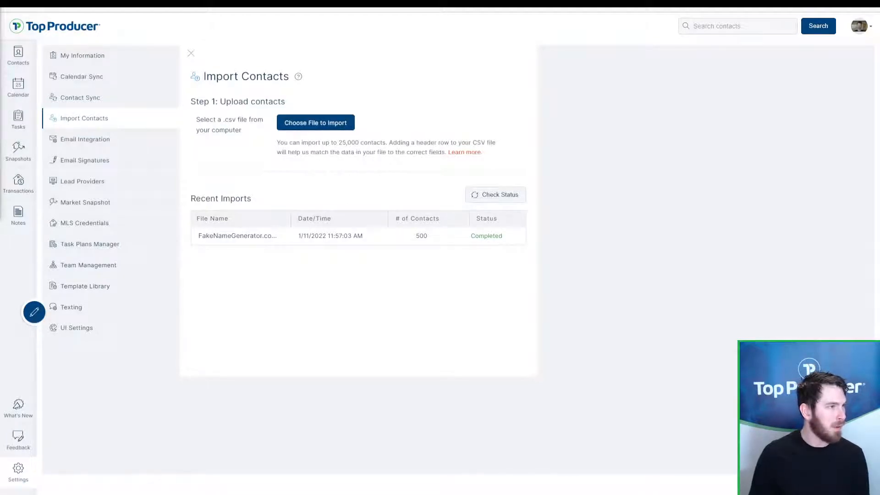
pyautogui.moveTo(0, 75); pyautogui.dragTo(459, 85)
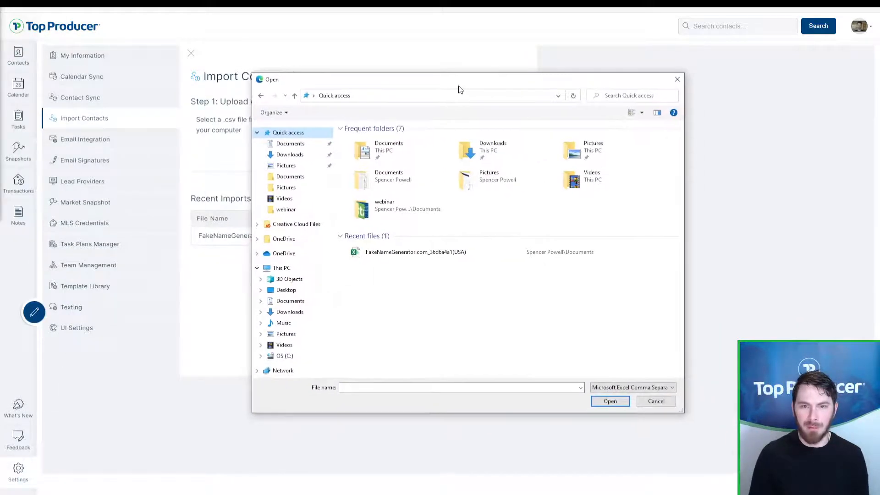
# Step: Upload FakeNameGenerator.com_36d6a4a1(USA) from Recent files to reach the Step 2 field mappings
pyautogui.click(384, 255)
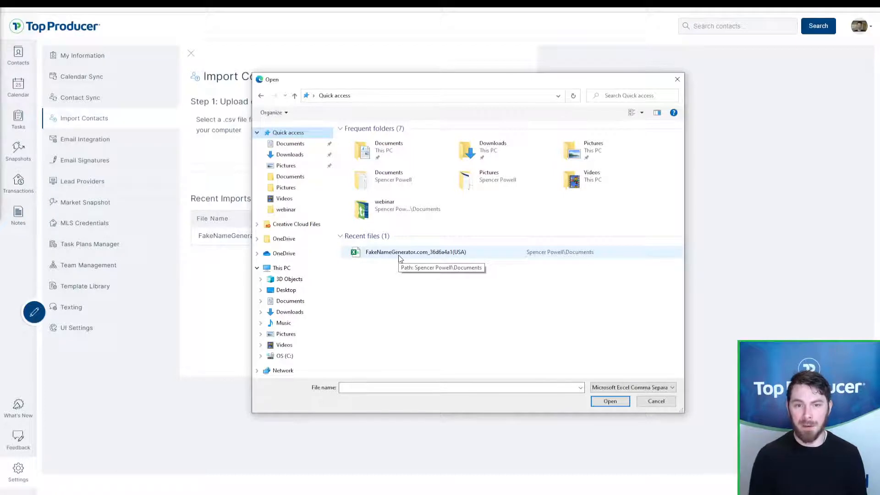
pyautogui.click(393, 255)
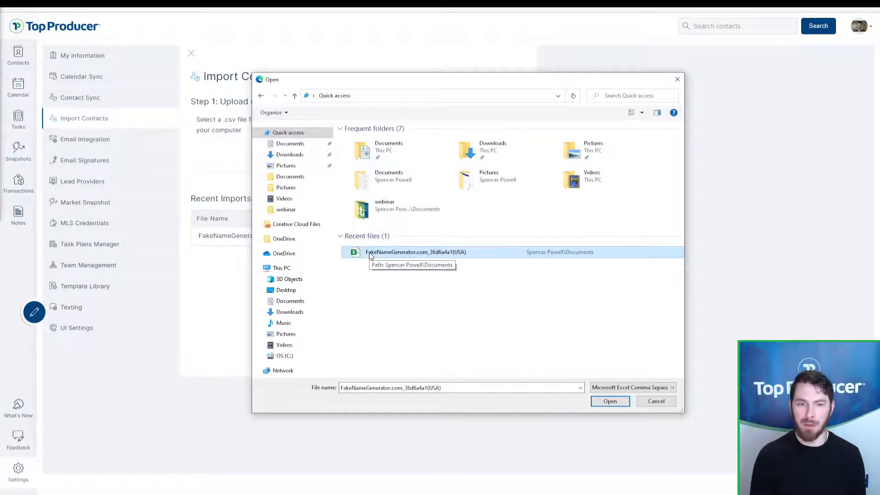
pyautogui.doubleClick(371, 255)
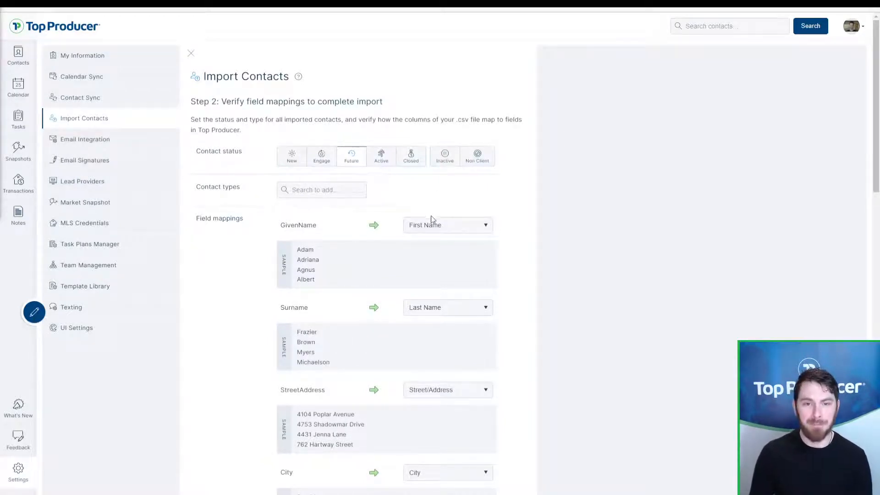
# Step: Cycle the import status through New, Engage, Future, Active, Closed and Inactive, ending on Non Client
pyautogui.click(260, 157)
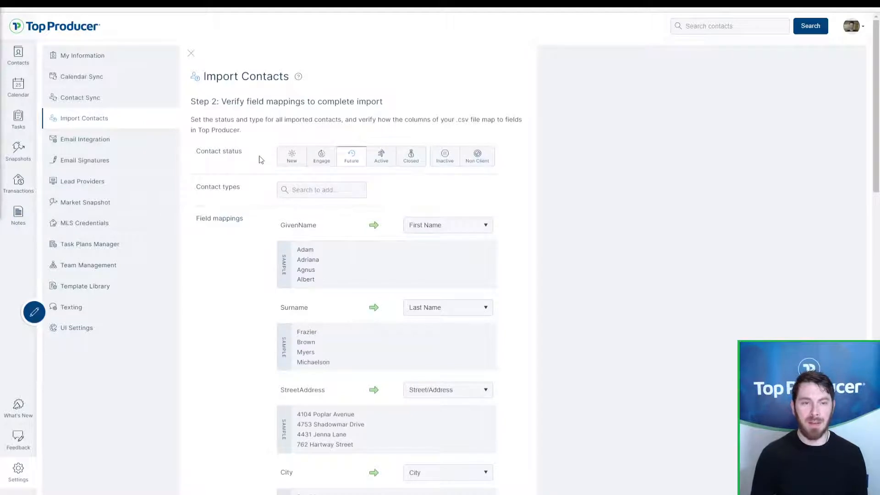
pyautogui.click(257, 197)
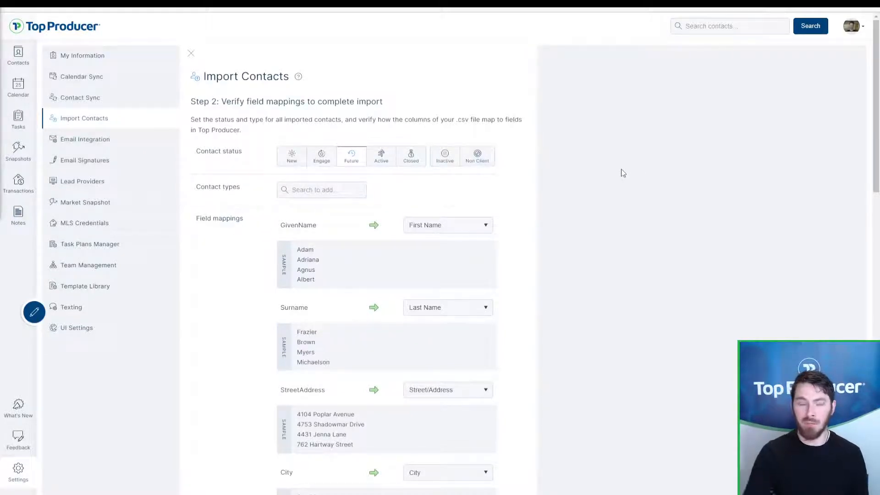
pyautogui.click(256, 169)
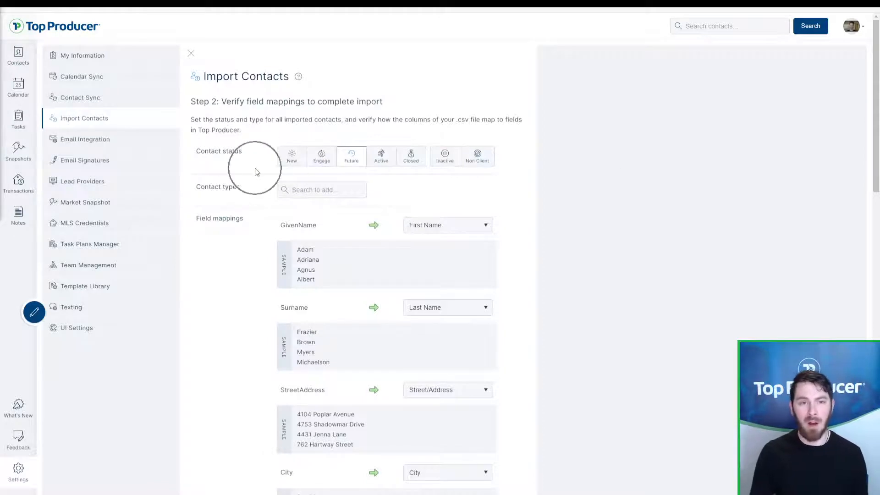
pyautogui.click(257, 171)
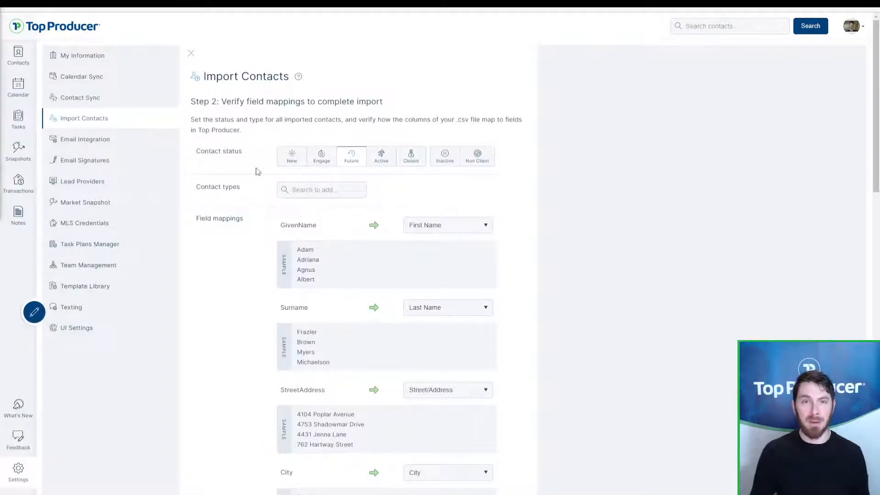
pyautogui.click(298, 161)
pyautogui.click(319, 164)
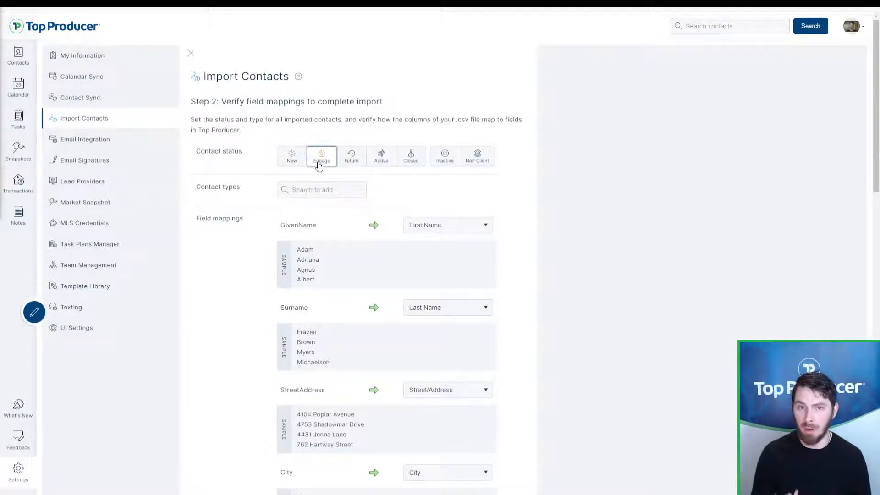
pyautogui.click(356, 163)
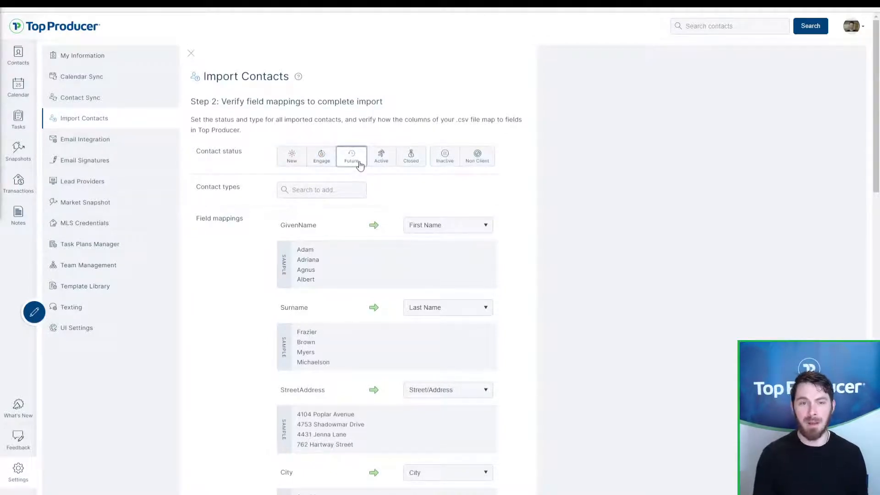
pyautogui.click(379, 158)
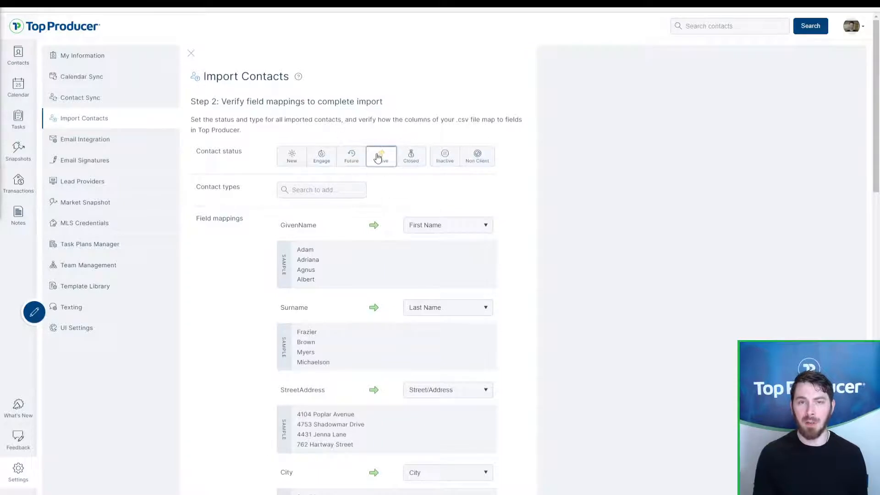
pyautogui.click(409, 162)
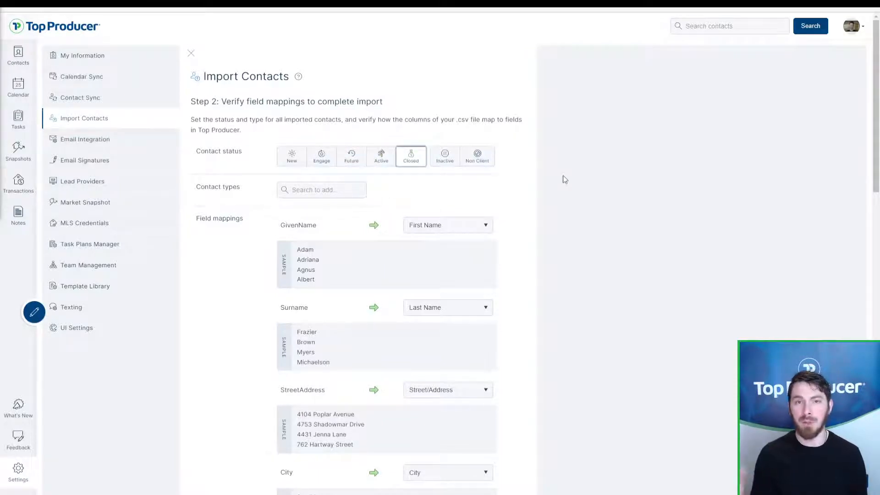
pyautogui.click(445, 166)
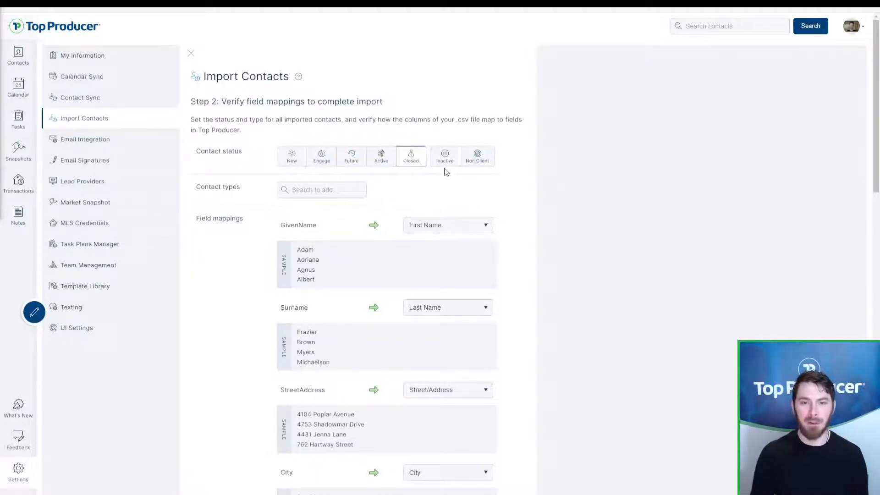
pyautogui.click(475, 165)
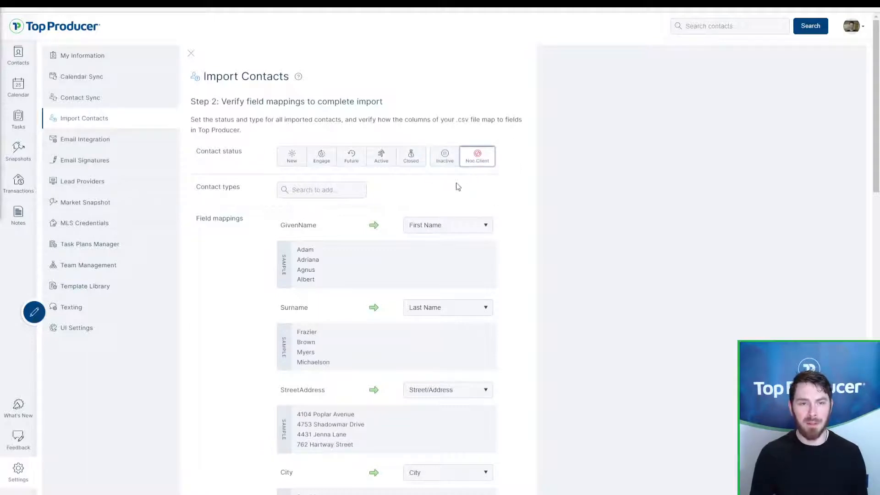
pyautogui.moveTo(230, 189); pyautogui.dragTo(198, 192)
pyautogui.click(198, 193)
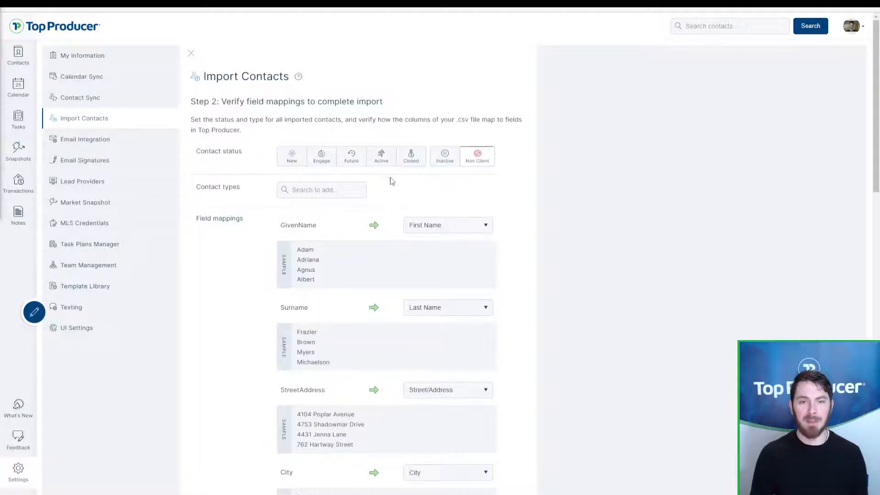
pyautogui.click(310, 193)
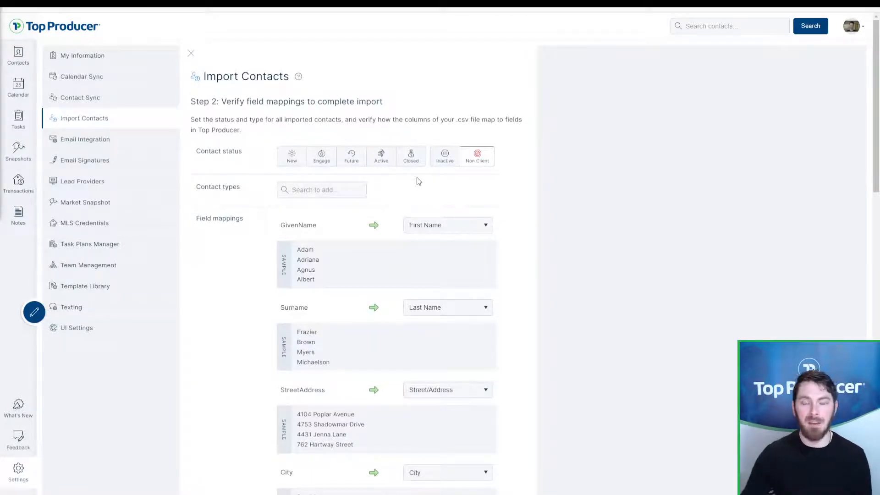
# Step: Set imported contacts to Future status and add the Sphere of influence contact type
pyautogui.click(354, 165)
pyautogui.click(328, 190)
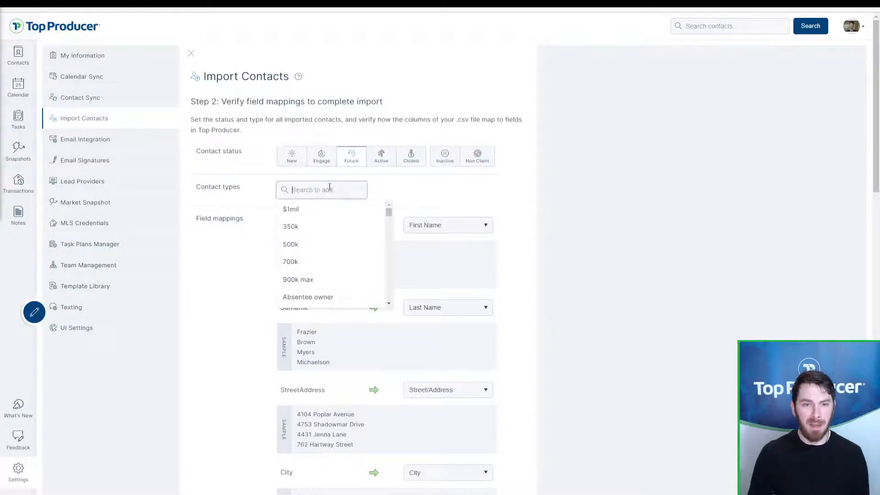
pyautogui.write('sphere')
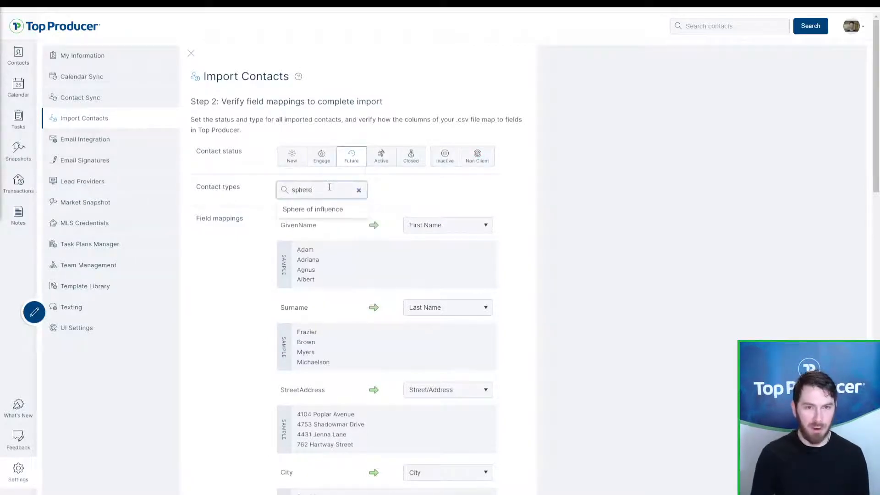
pyautogui.click(318, 215)
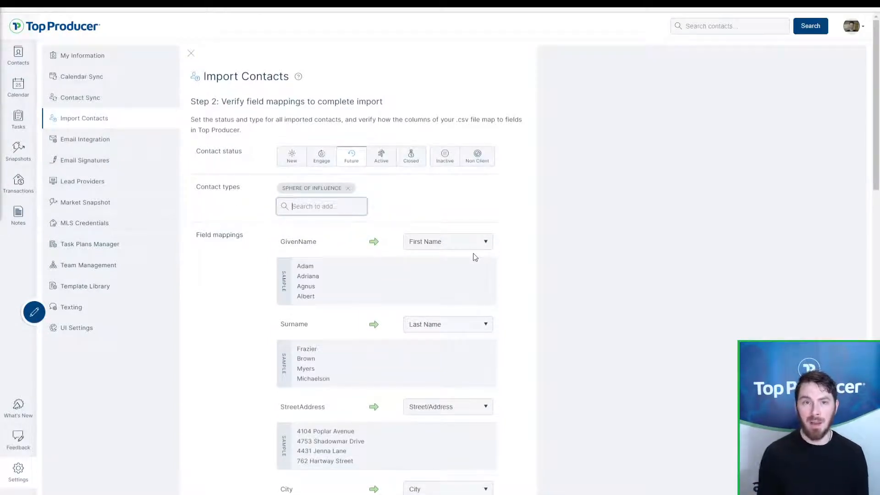
# Step: Switch to Closed status with Past client as the contact type instead
pyautogui.click(350, 165)
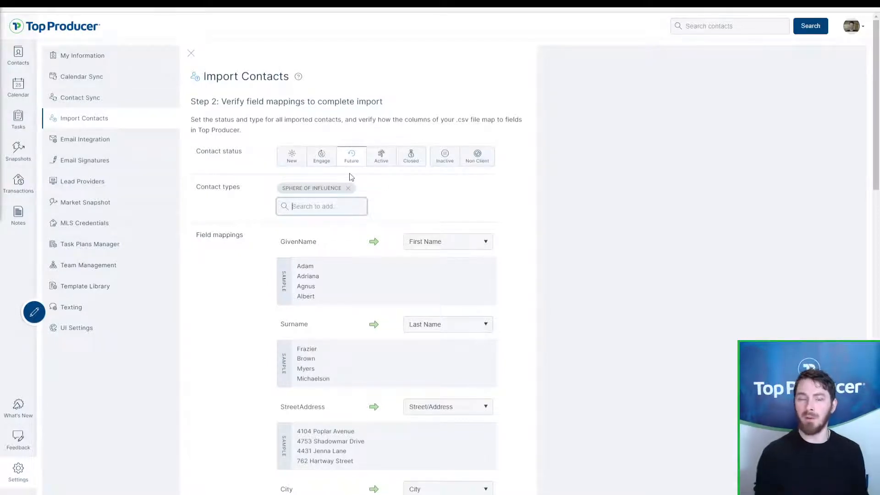
pyautogui.click(351, 165)
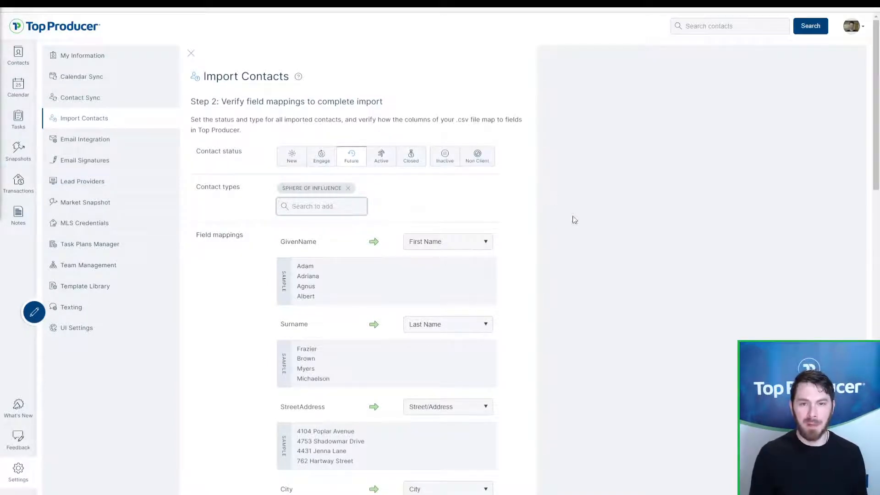
pyautogui.click(416, 163)
pyautogui.click(348, 188)
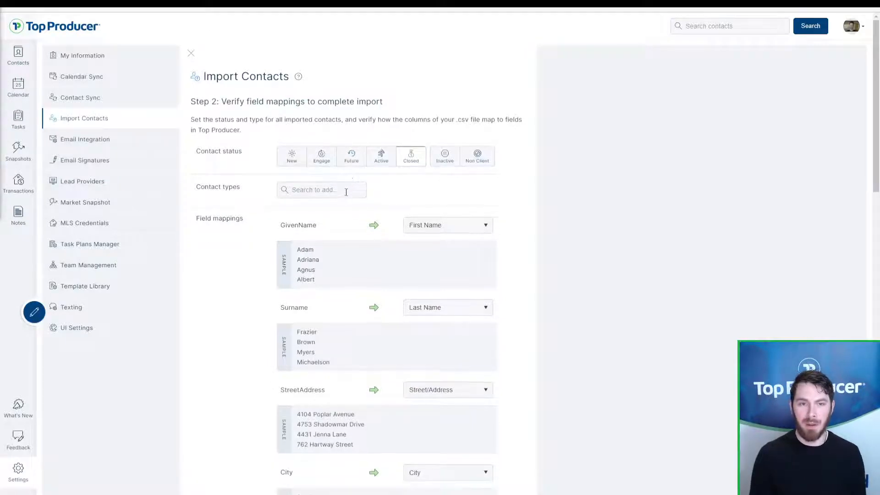
pyautogui.click(344, 190)
pyautogui.write('past')
pyautogui.click(328, 226)
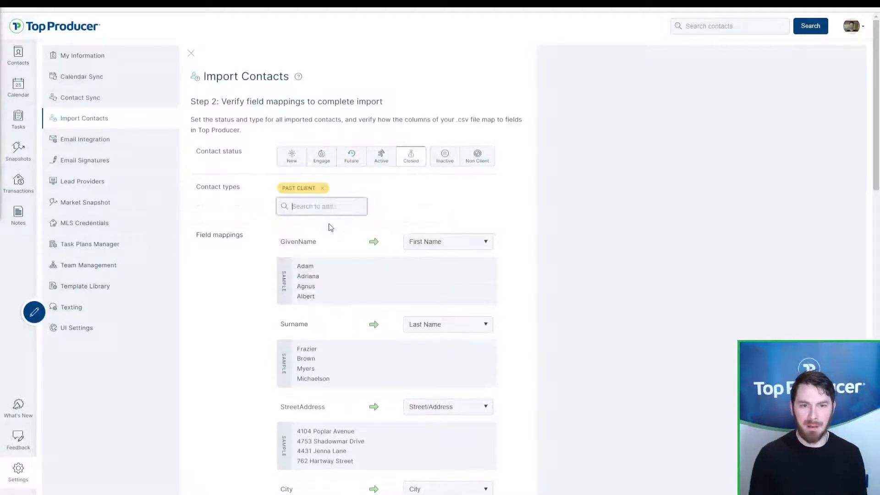
# Step: Revert to Future status with Sphere of influence as the contact type
pyautogui.click(321, 187)
pyautogui.click(352, 157)
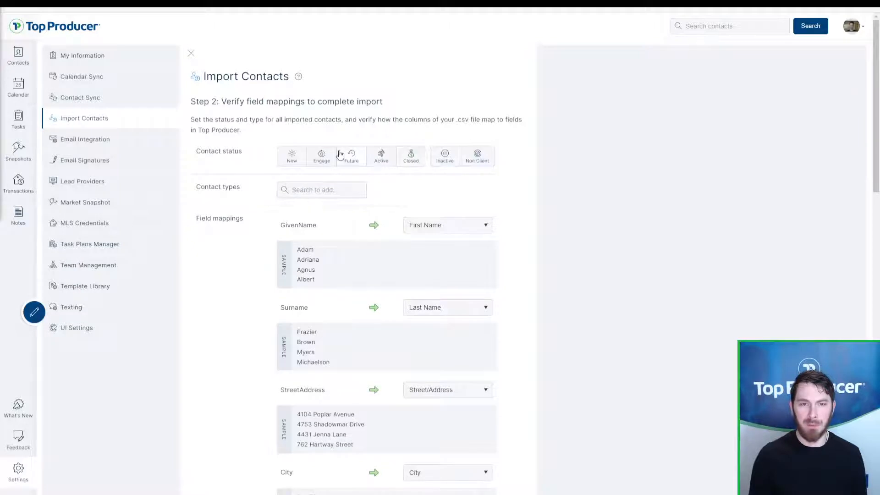
pyautogui.click(349, 188)
pyautogui.write('sphere')
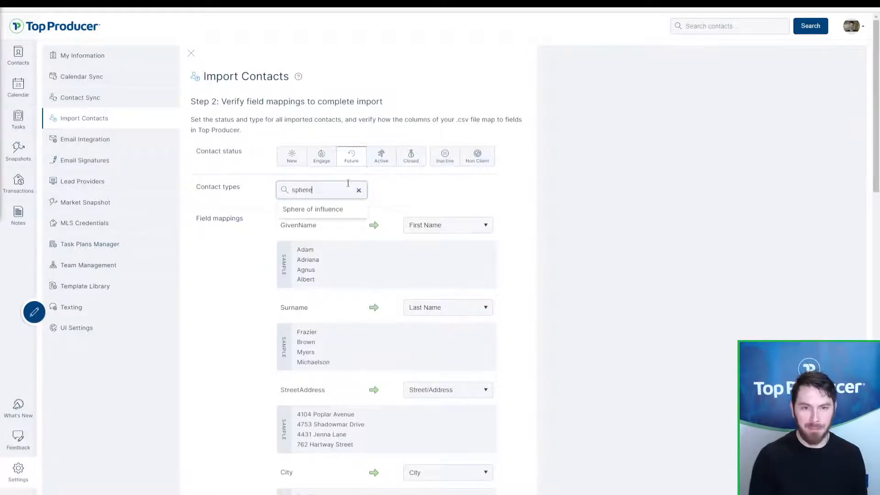
pyautogui.click(345, 209)
pyautogui.click(478, 245)
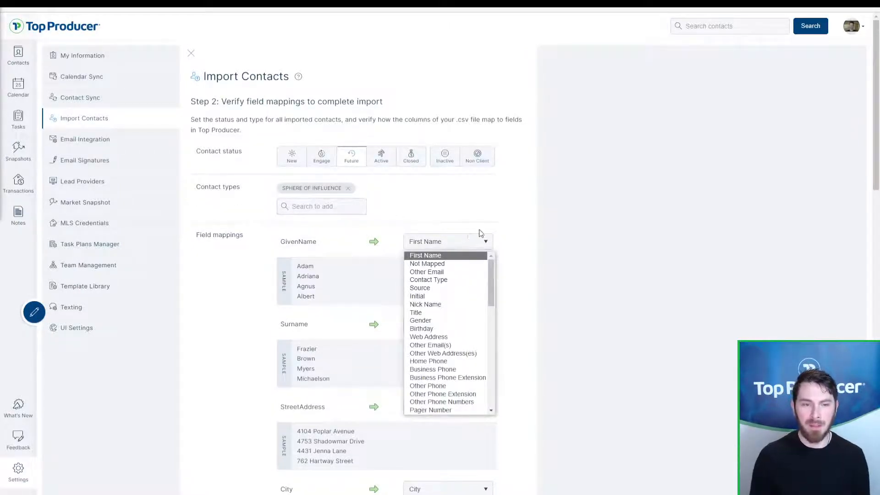
pyautogui.click(481, 235)
pyautogui.scroll(-2, 565, 239)
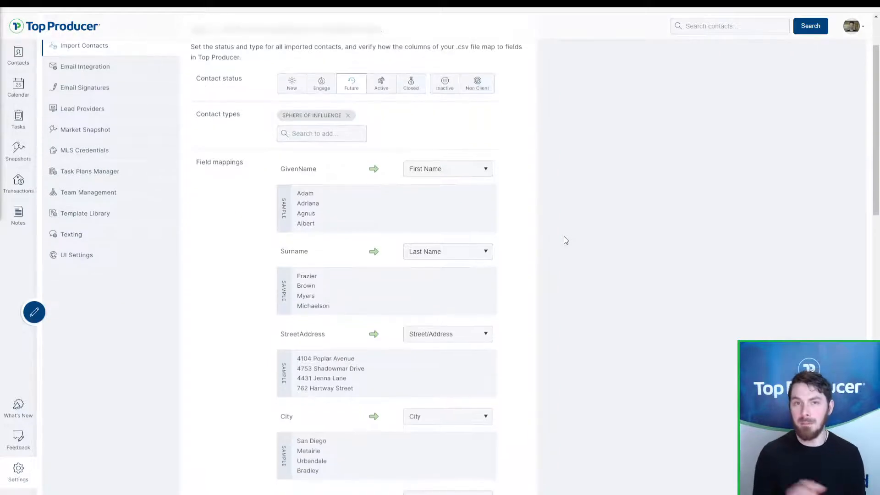
pyautogui.moveTo(281, 169)
pyautogui.mouseDown()
pyautogui.moveTo(318, 170)
pyautogui.moveTo(278, 175)
pyautogui.mouseUp()
pyautogui.press('ctrl')
pyautogui.click(279, 176)
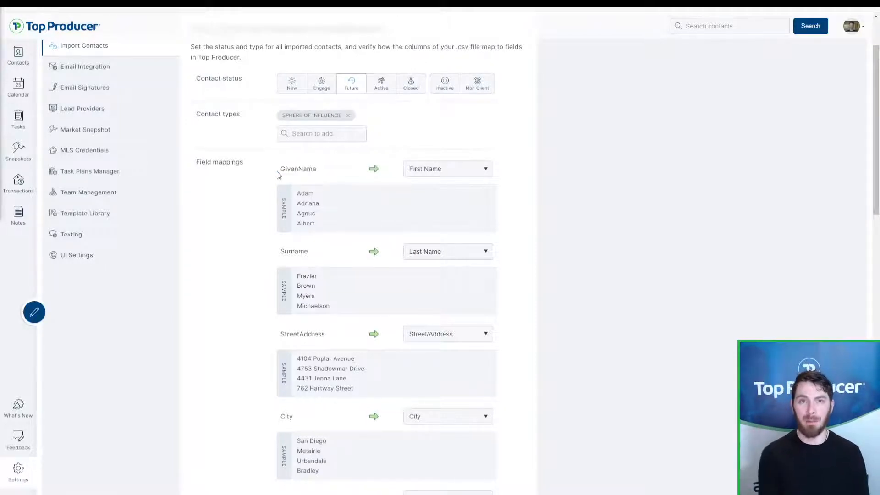
pyautogui.moveTo(277, 175)
pyautogui.mouseDown()
pyautogui.moveTo(320, 175)
pyautogui.moveTo(276, 177)
pyautogui.mouseUp()
pyautogui.click(320, 175)
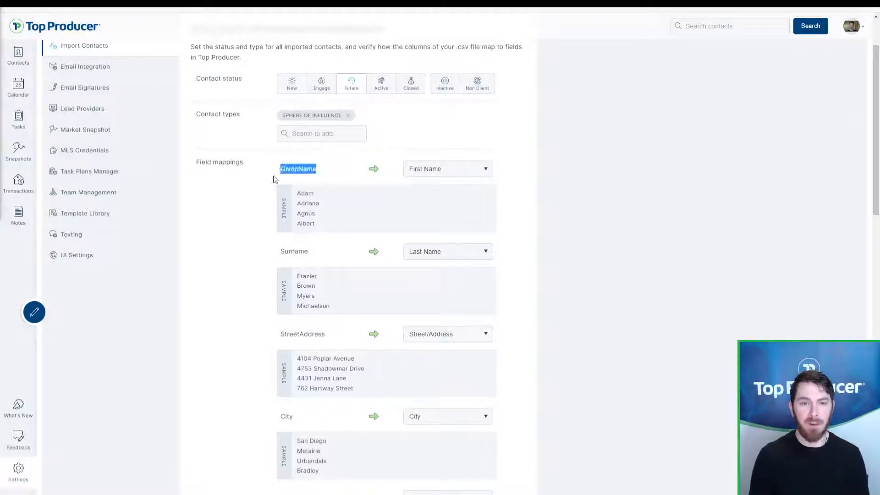
pyautogui.click(278, 181)
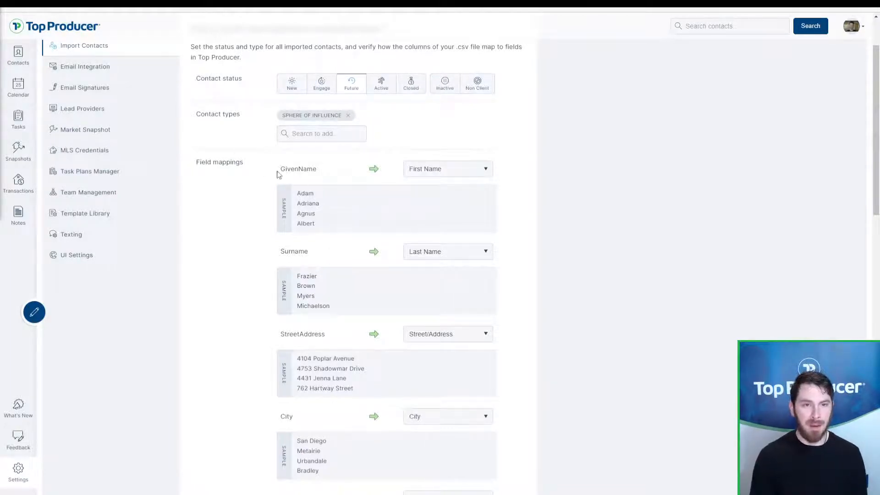
pyautogui.moveTo(281, 171); pyautogui.dragTo(291, 198)
pyautogui.click(318, 172)
pyautogui.click(321, 231)
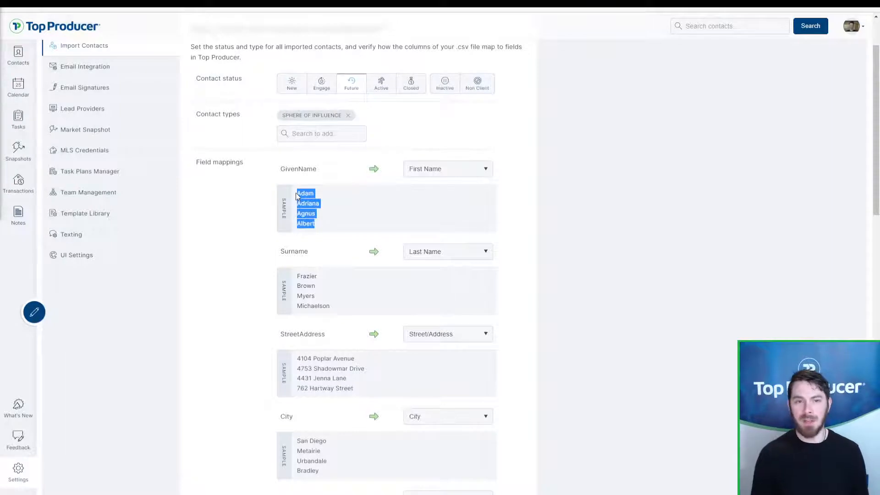
pyautogui.click(296, 195)
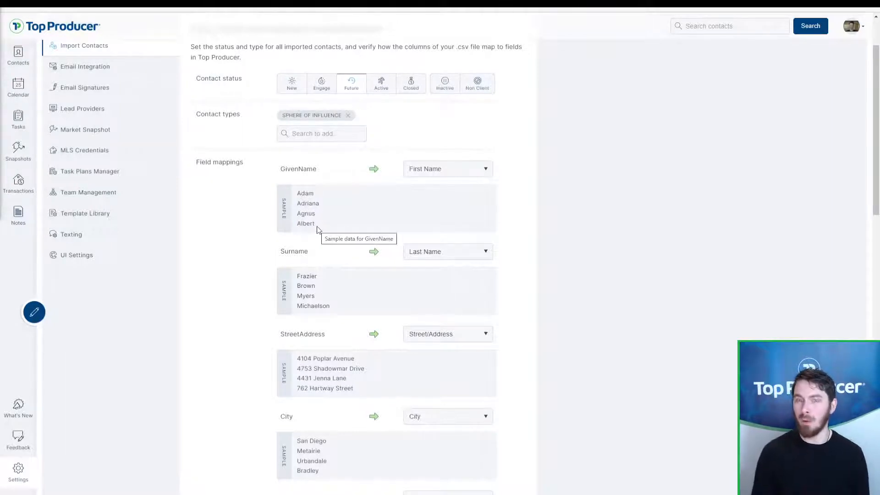
pyautogui.moveTo(318, 229); pyautogui.dragTo(297, 192)
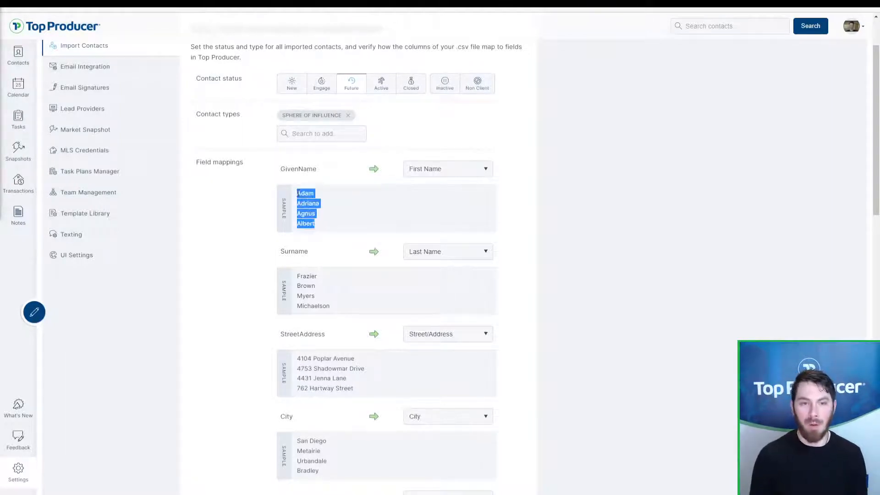
pyautogui.click(297, 195)
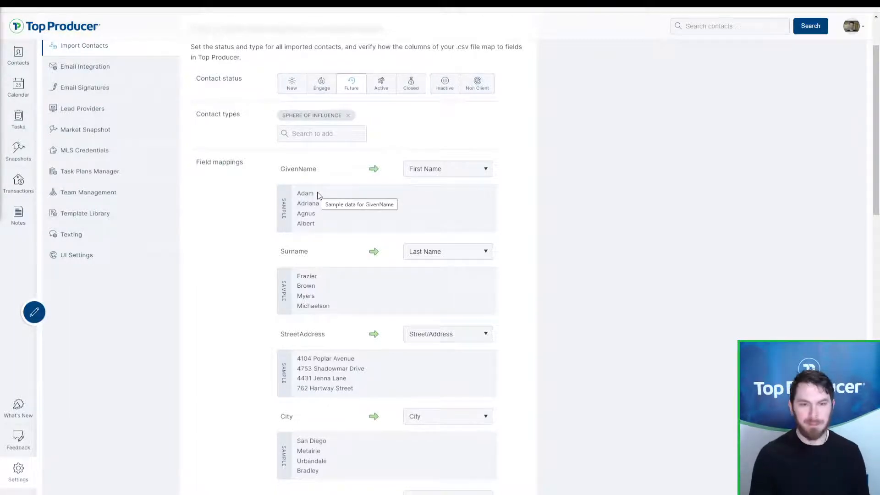
pyautogui.click(455, 168)
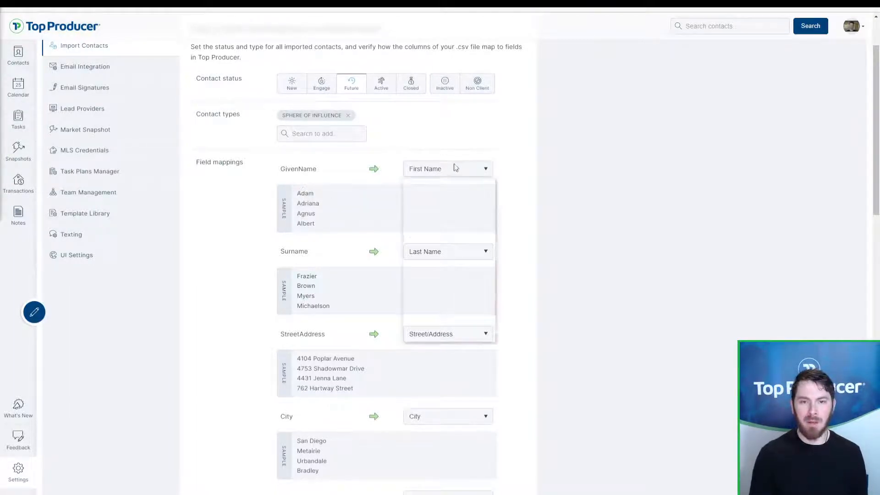
# Step: Set GivenName, Surname, StreetAddress and City mappings each to Not Mapped
pyautogui.click(428, 191)
pyautogui.click(435, 251)
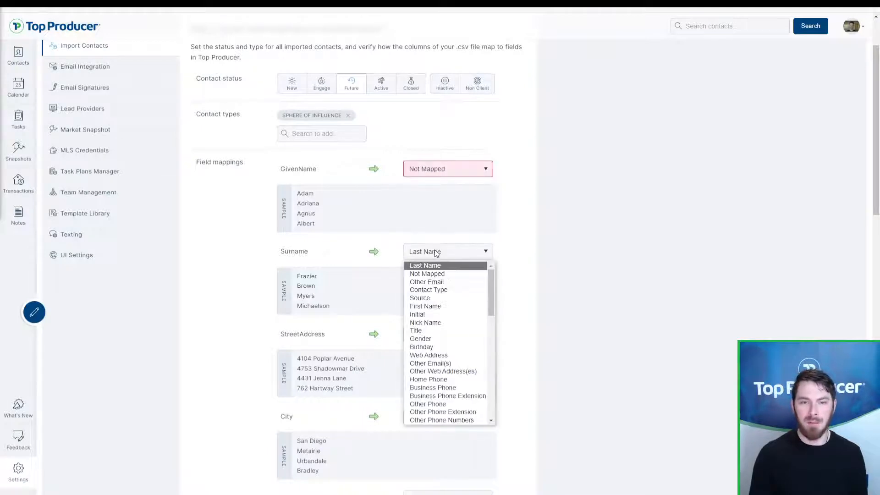
pyautogui.click(430, 276)
pyautogui.click(431, 335)
pyautogui.click(474, 173)
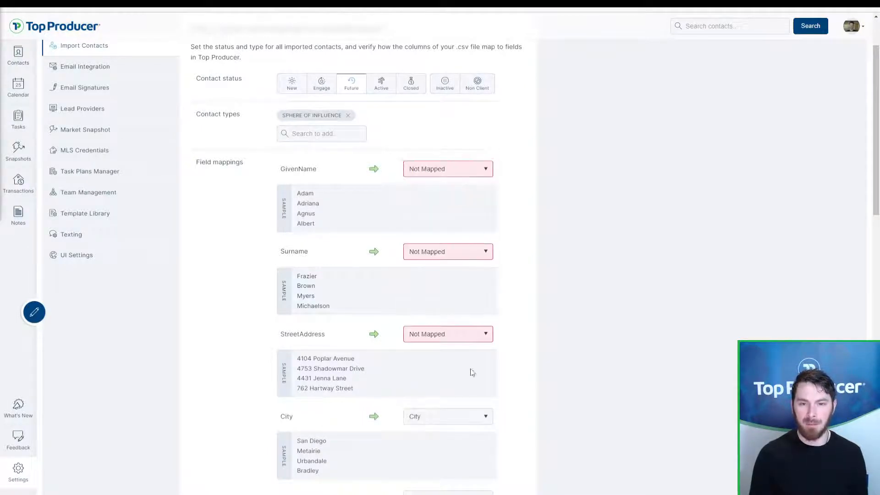
pyautogui.click(465, 415)
pyautogui.click(460, 256)
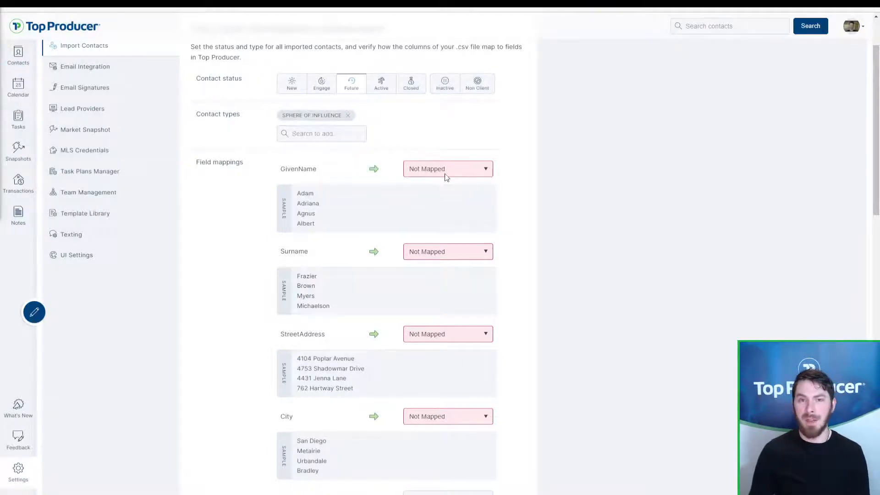
# Step: Highlight the GivenName column name and its sample first names
pyautogui.moveTo(275, 171); pyautogui.dragTo(330, 232)
pyautogui.click(328, 176)
pyautogui.click(318, 180)
pyautogui.click(330, 232)
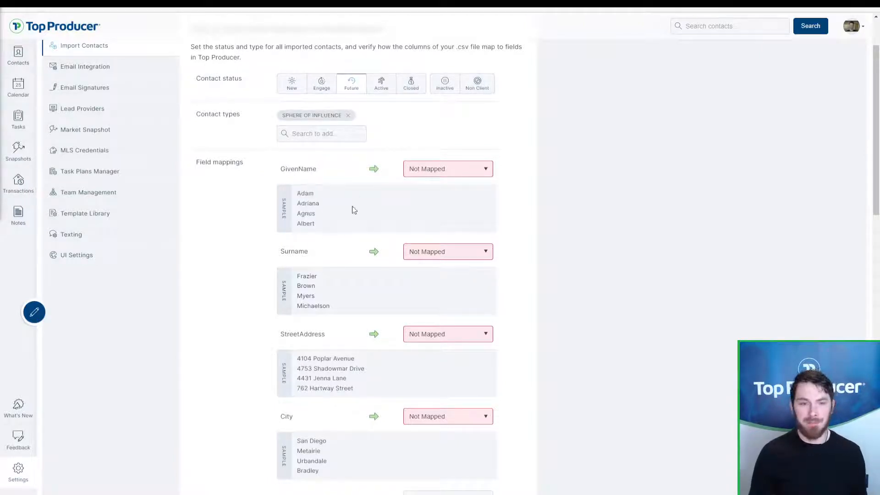
pyautogui.click(439, 170)
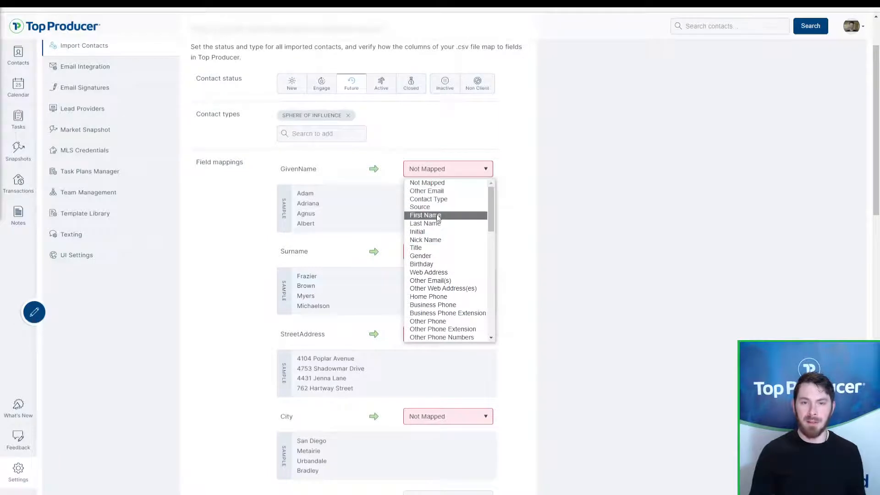
# Step: Map GivenName to First Name and Surname to Last Name
pyautogui.click(453, 217)
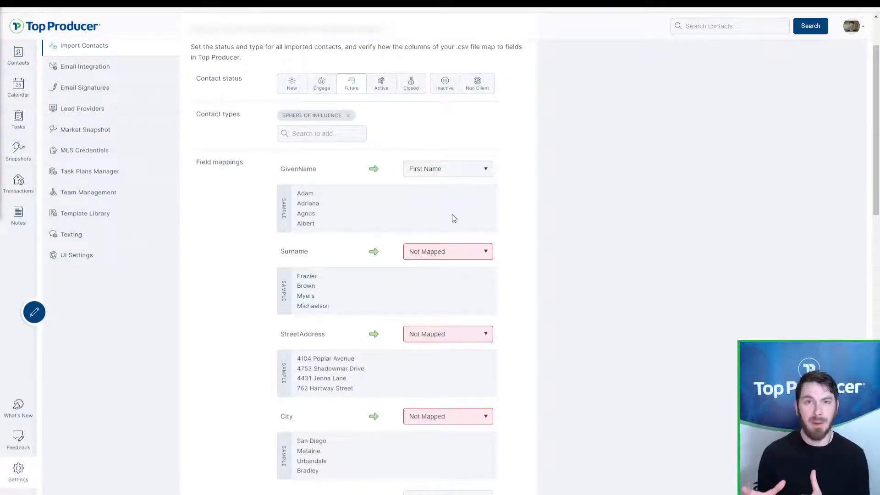
pyautogui.scroll(-2, 391, 211)
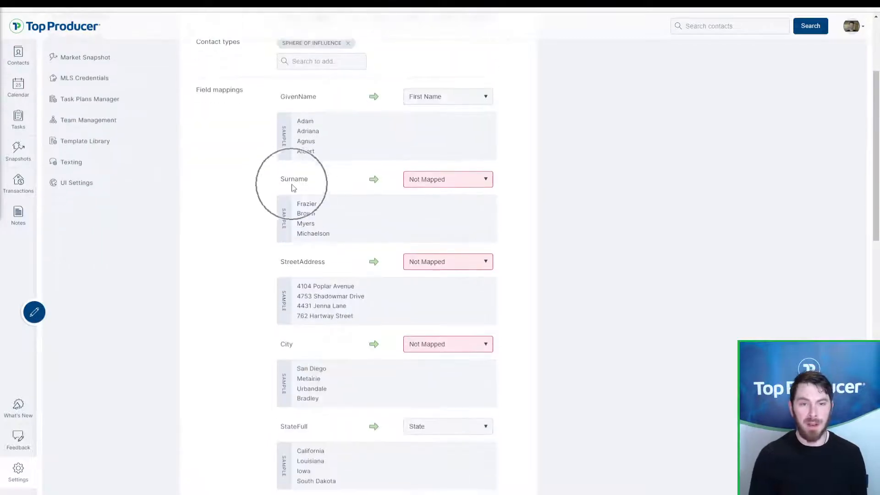
pyautogui.click(476, 183)
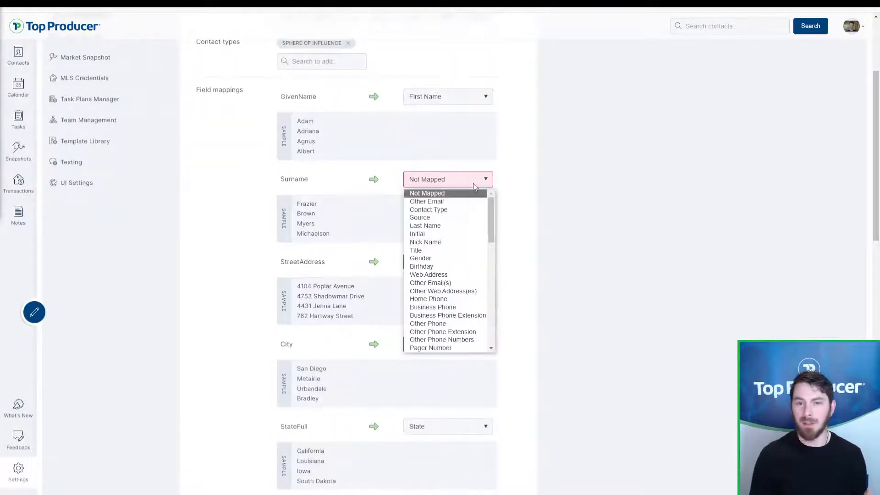
pyautogui.click(454, 225)
# Step: Map the StreetAddress column to Street/Address
pyautogui.moveTo(281, 263); pyautogui.dragTo(330, 269)
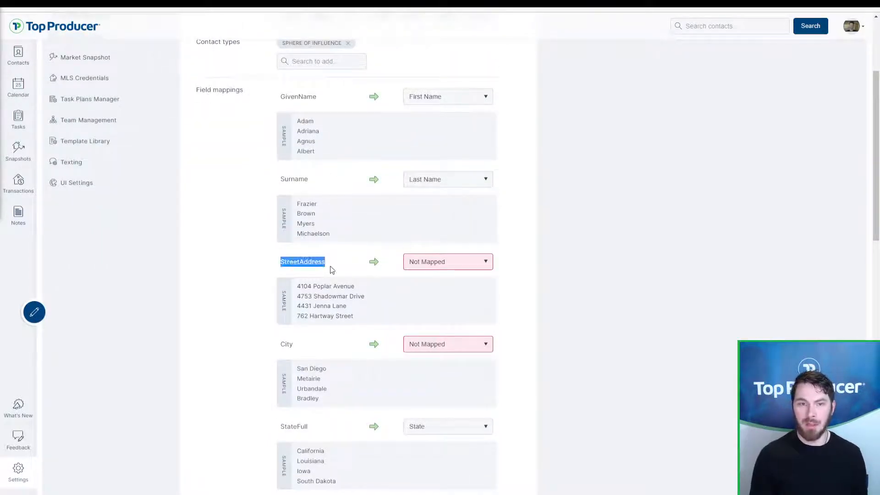
pyautogui.click(333, 270)
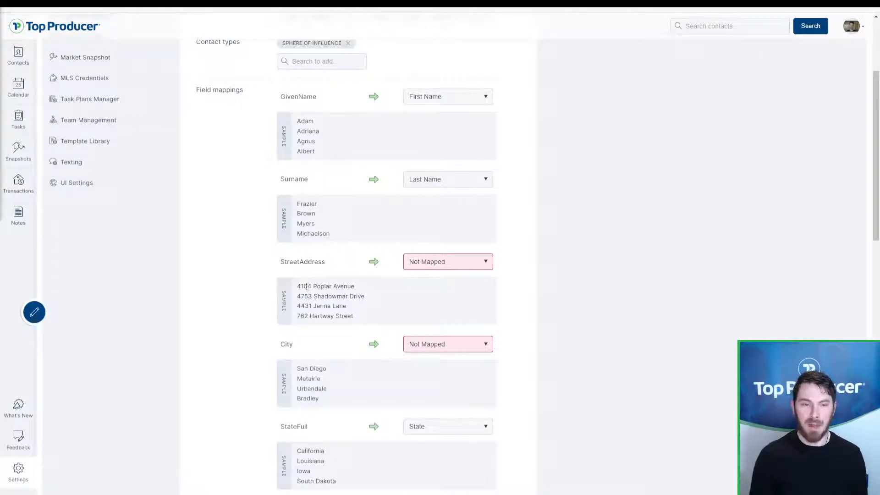
pyautogui.moveTo(295, 289); pyautogui.dragTo(326, 287)
pyautogui.click(325, 287)
pyautogui.click(421, 269)
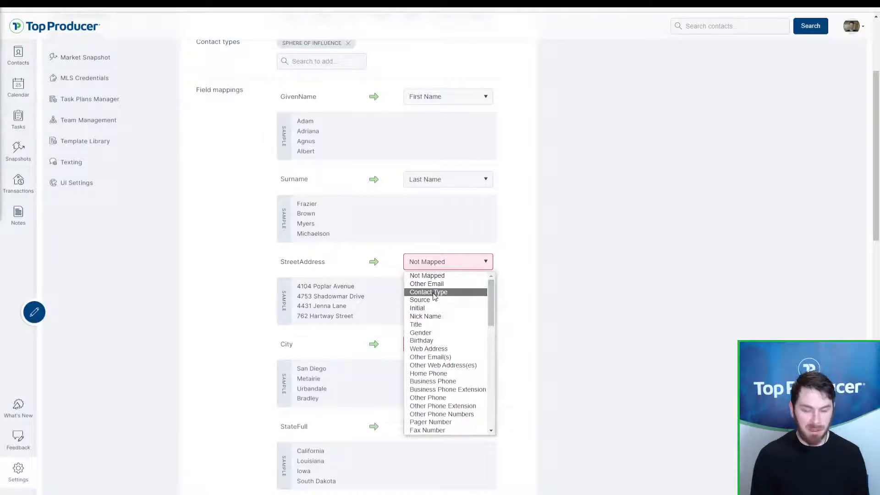
pyautogui.press('s')
pyautogui.press('s')
pyautogui.press('s')
pyautogui.press('s')
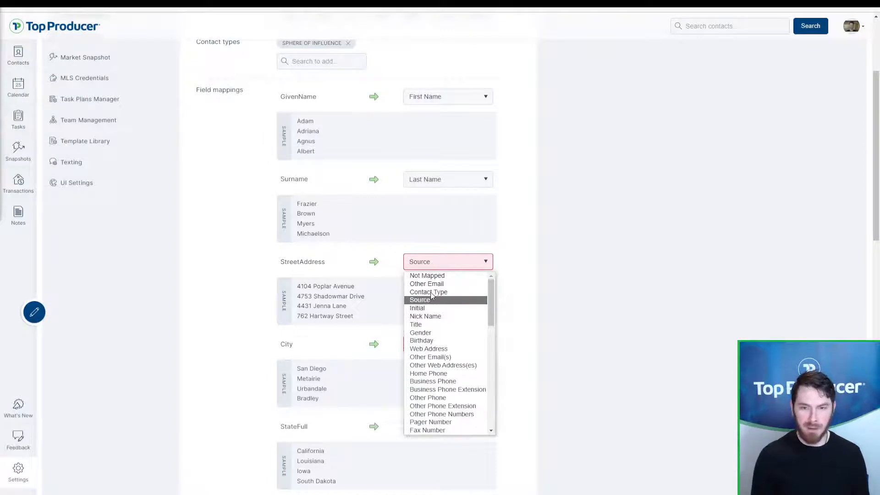
pyautogui.press('s')
pyautogui.press('s')
pyautogui.press('s')
pyautogui.press('s')
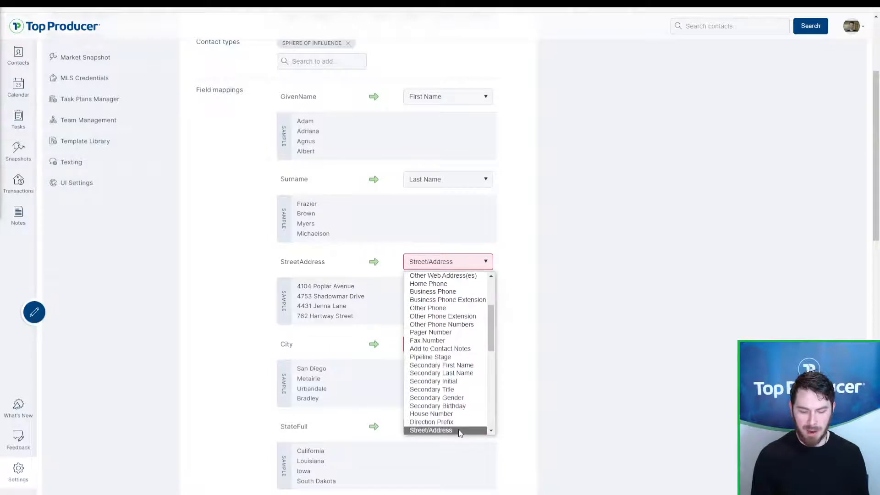
pyautogui.click(458, 430)
# Step: Map the City column to City
pyautogui.scroll(-5, 454, 412)
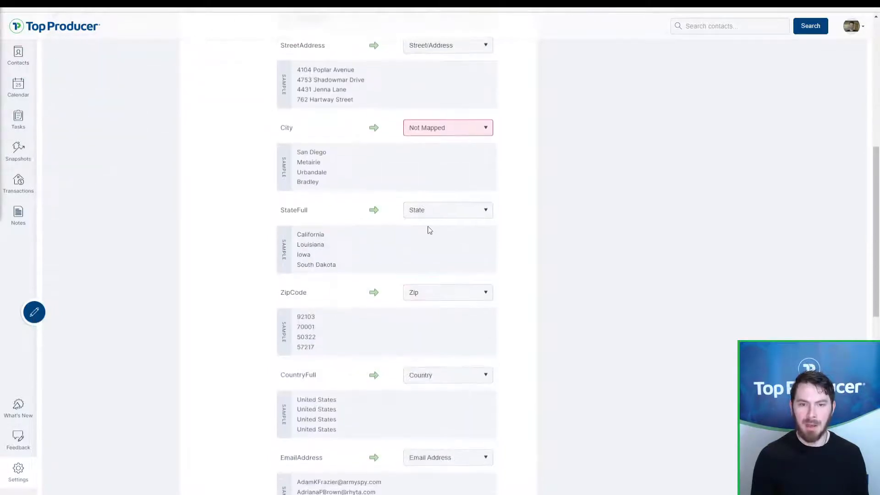
pyautogui.click(418, 128)
pyautogui.press('c')
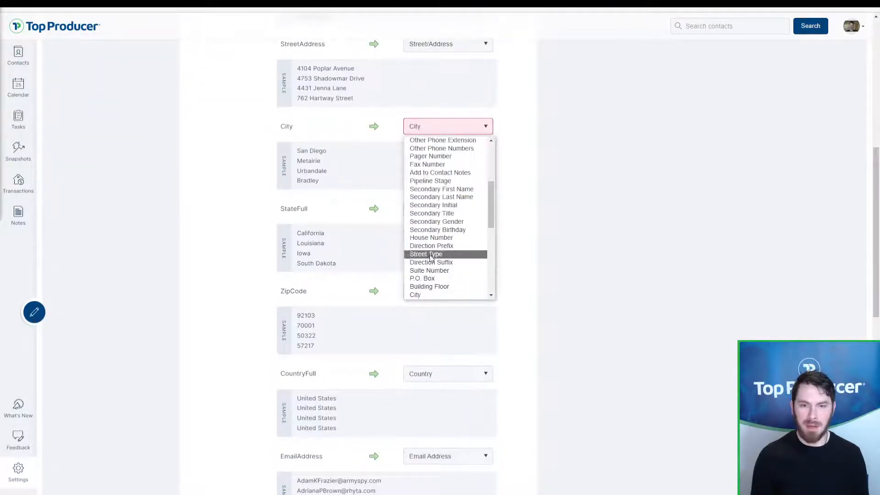
pyautogui.click(423, 294)
pyautogui.scroll(-1, 425, 292)
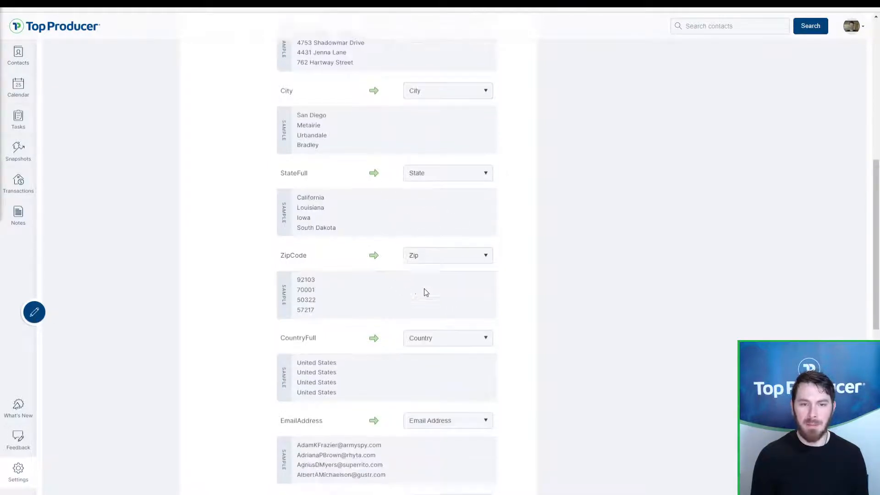
pyautogui.scroll(-3, 425, 293)
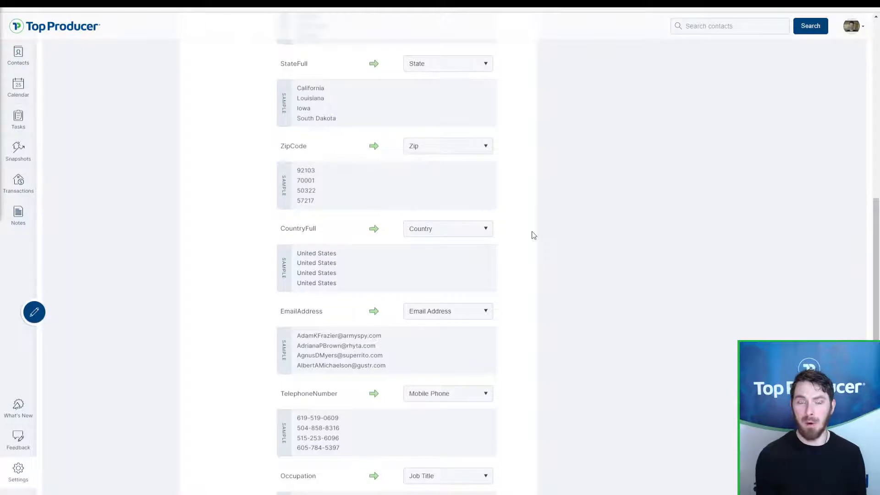
pyautogui.scroll(-4, 553, 236)
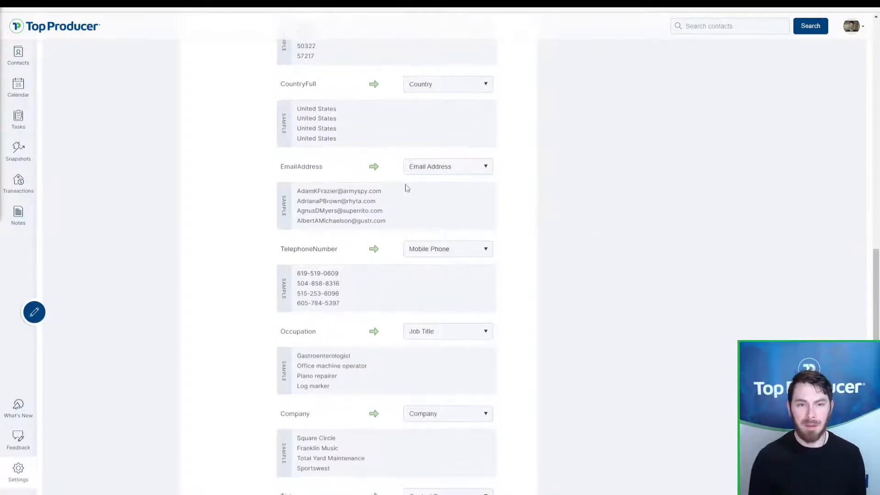
pyautogui.click(428, 168)
pyautogui.click(427, 168)
pyautogui.press('ctrl')
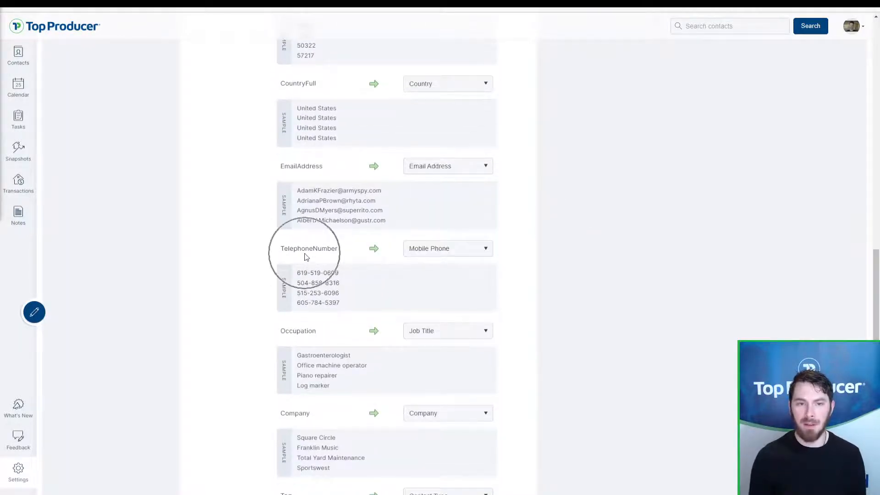
pyautogui.moveTo(291, 255); pyautogui.dragTo(349, 255)
pyautogui.click(435, 250)
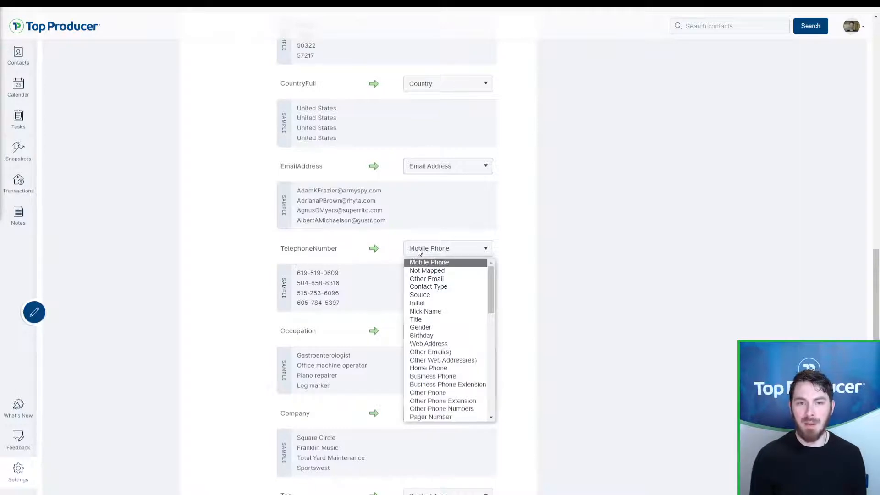
pyautogui.press('ctrl')
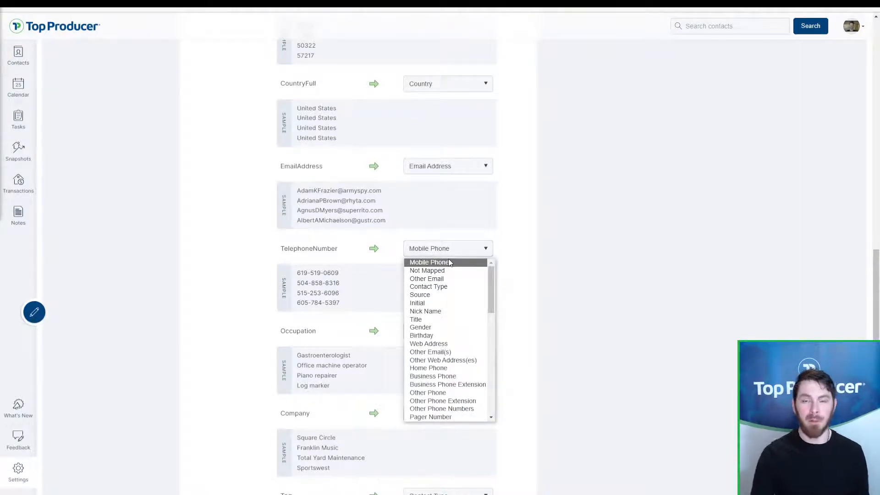
pyautogui.click(514, 246)
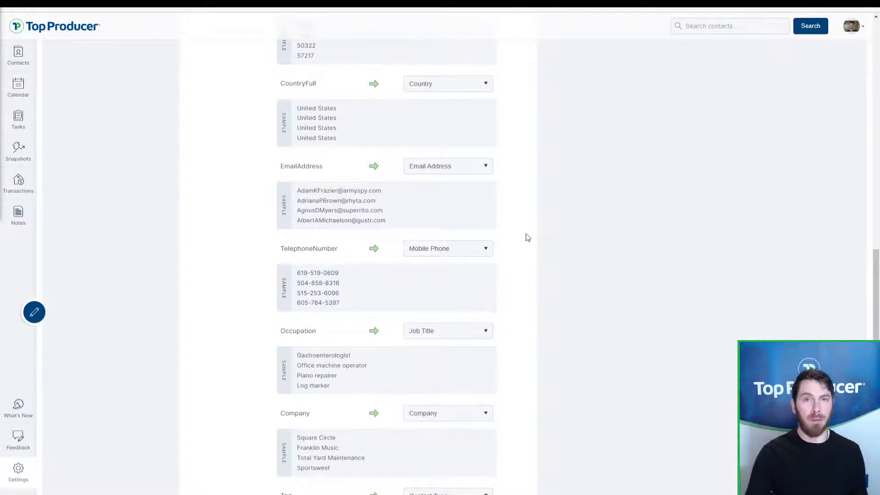
pyautogui.click(456, 253)
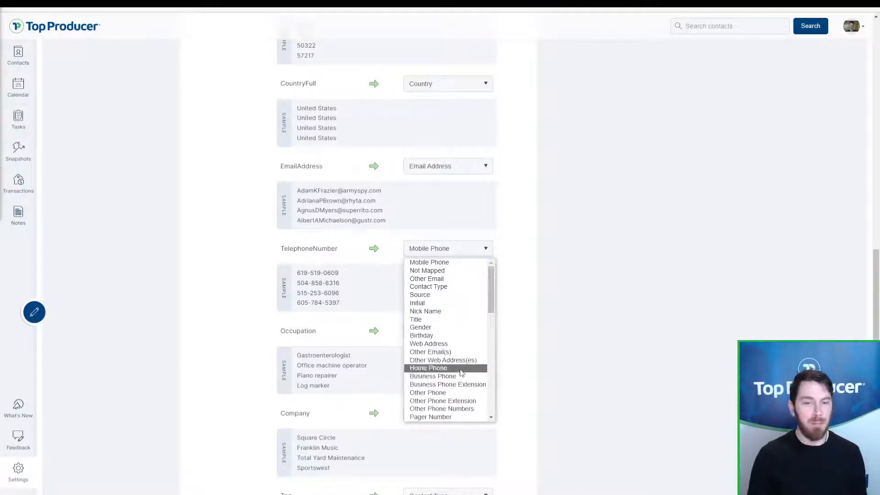
pyautogui.click(597, 293)
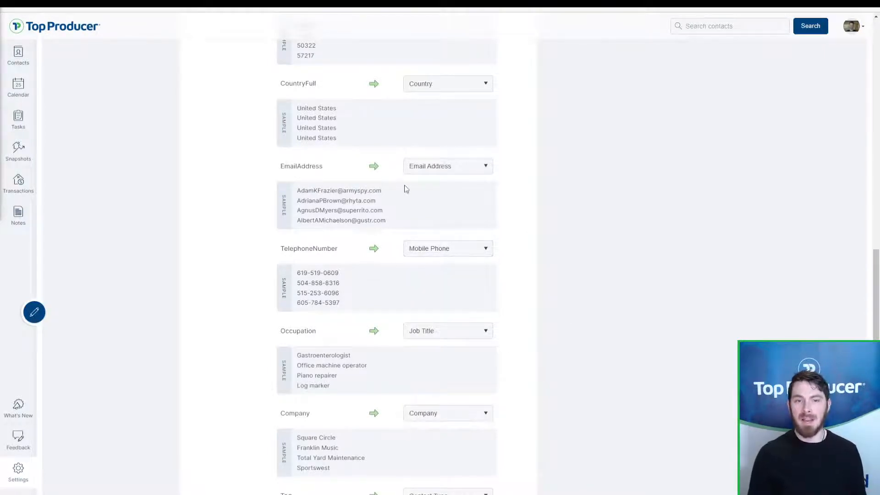
pyautogui.click(429, 166)
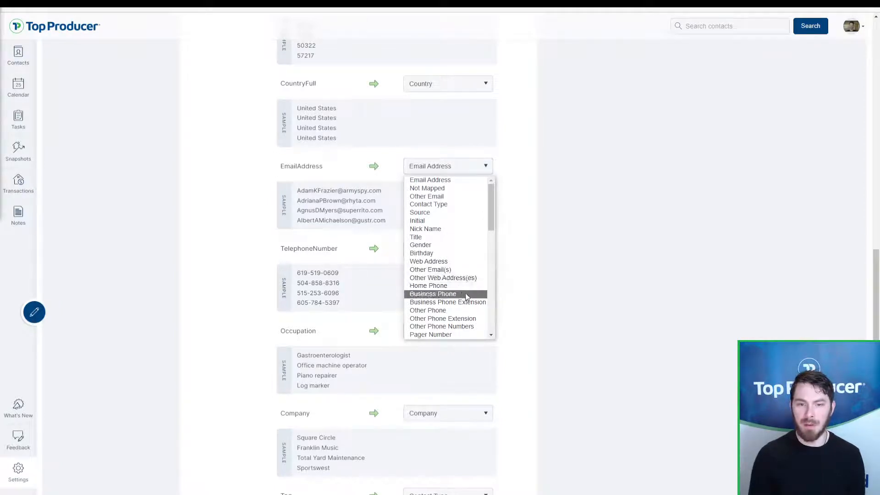
pyautogui.scroll(-1, 464, 280)
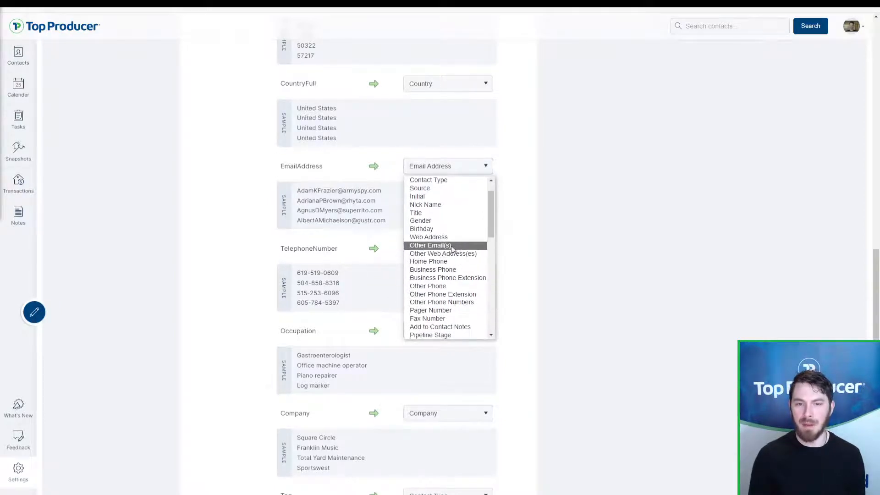
pyautogui.scroll(-1, 456, 248)
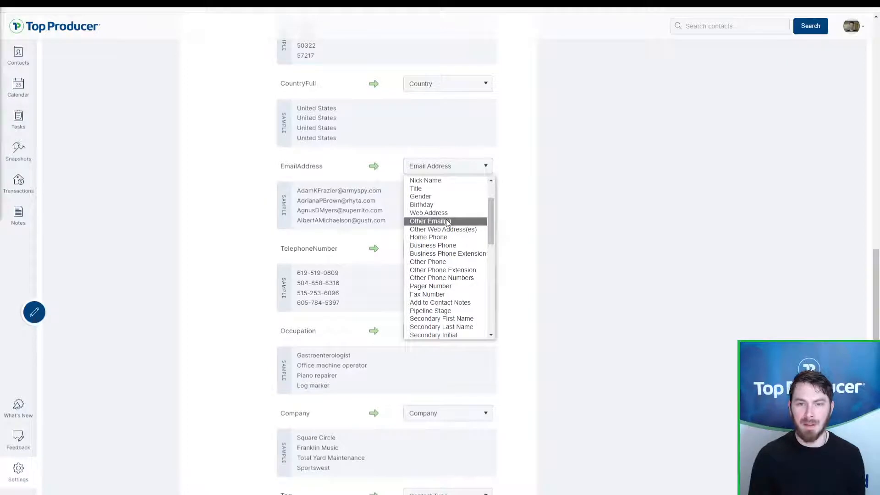
pyautogui.click(631, 185)
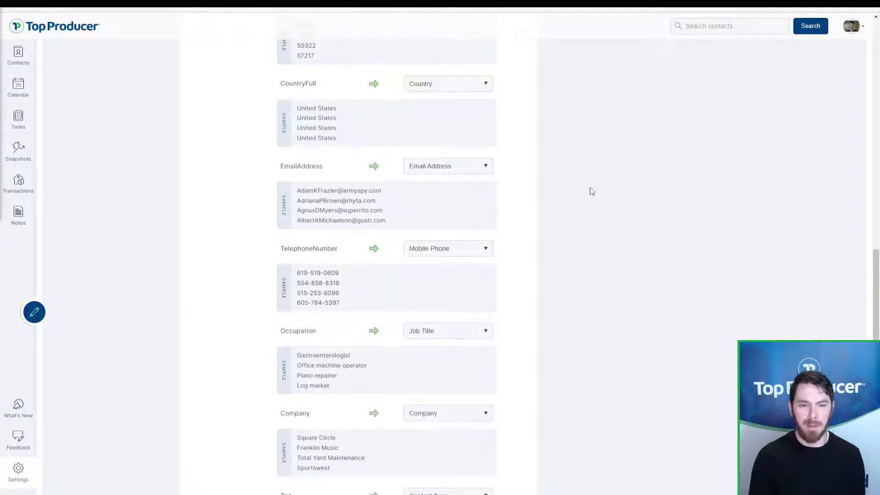
pyautogui.scroll(-2, 459, 229)
pyautogui.scroll(-3, 414, 265)
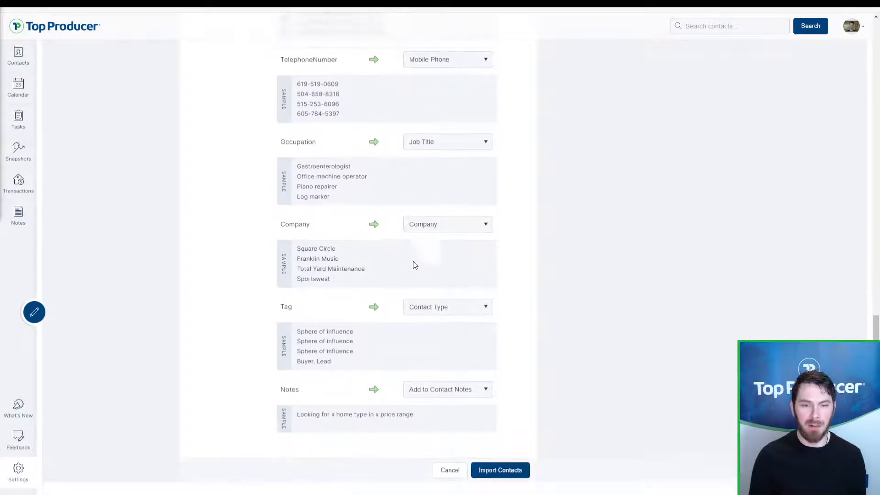
pyautogui.click(441, 142)
pyautogui.click(442, 142)
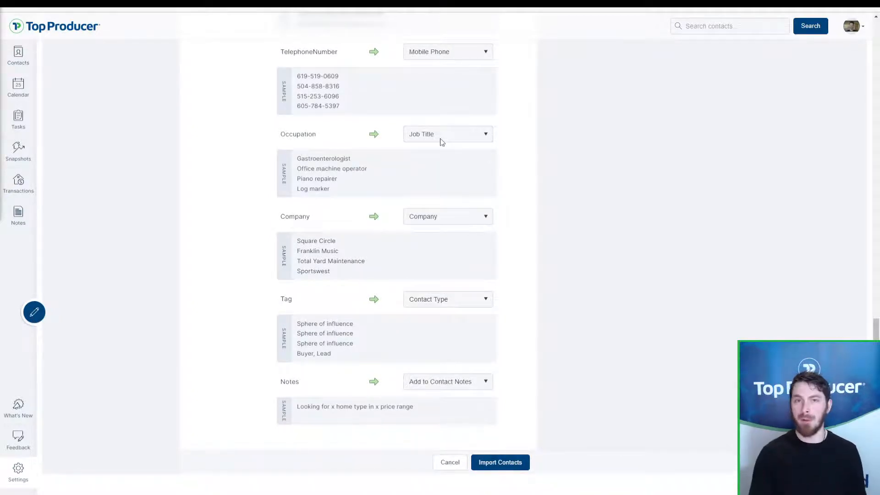
pyautogui.click(441, 142)
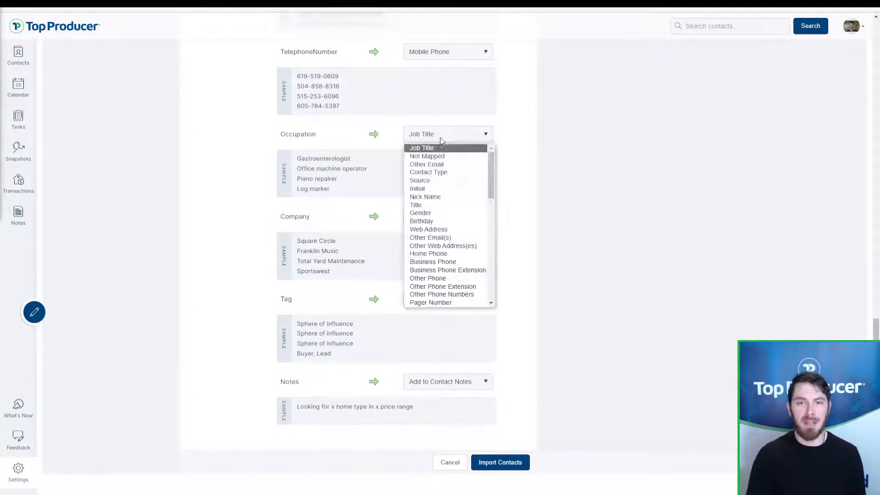
pyautogui.click(436, 138)
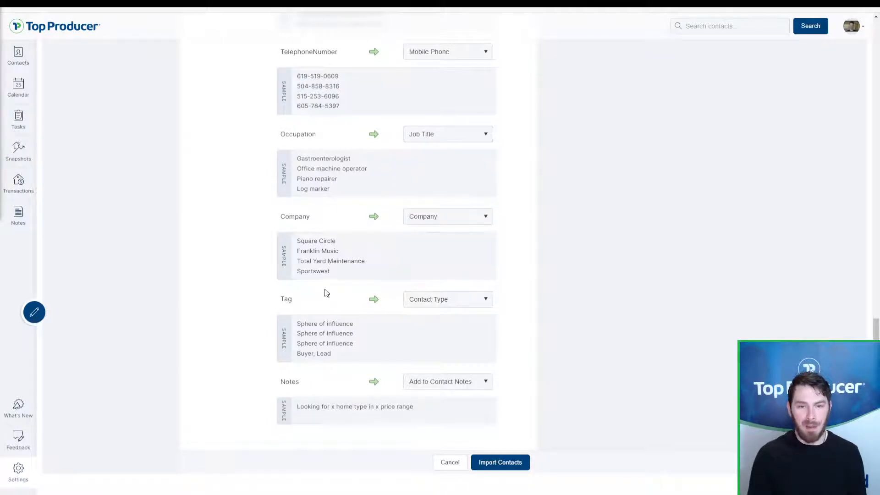
pyautogui.moveTo(282, 308); pyautogui.dragTo(298, 305)
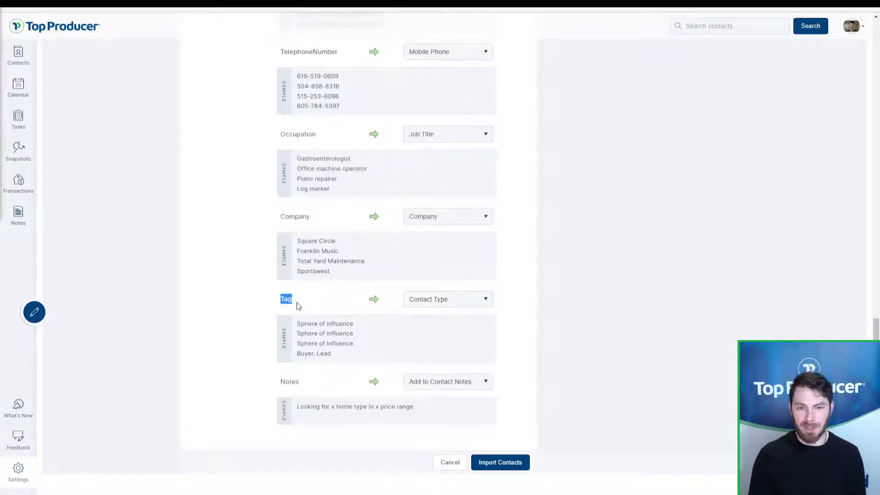
pyautogui.click(290, 310)
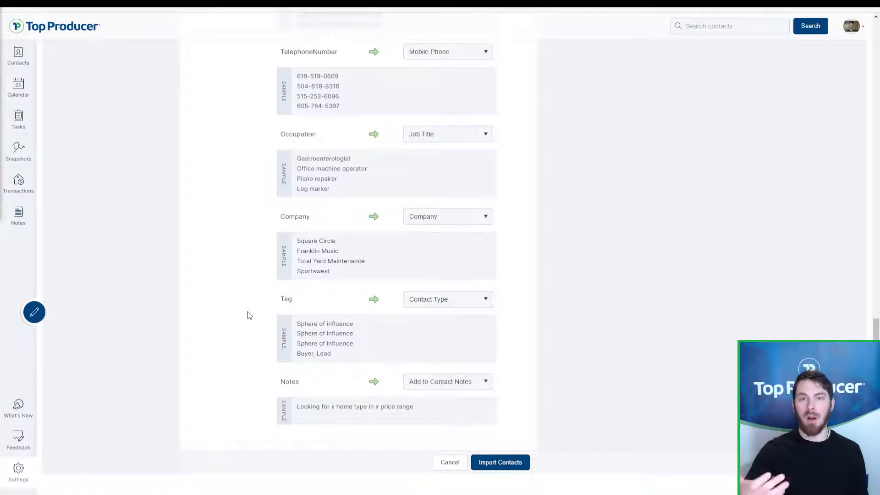
pyautogui.click(409, 306)
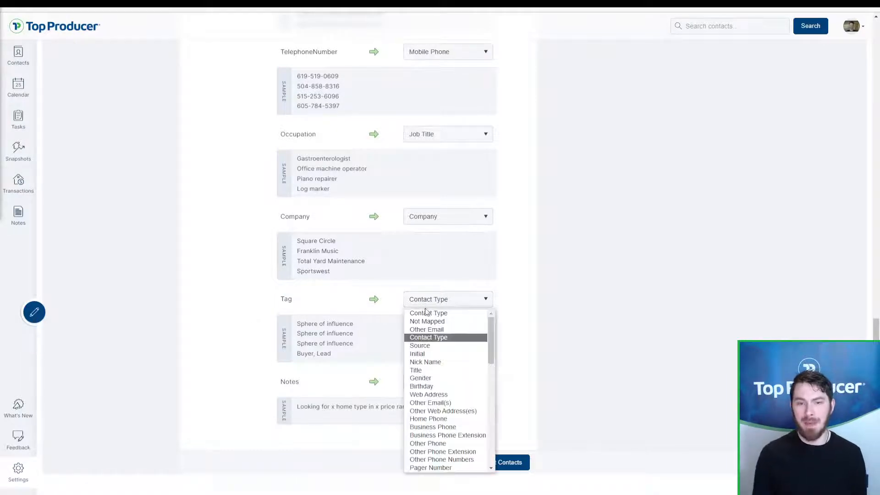
pyautogui.click(434, 343)
pyautogui.click(442, 306)
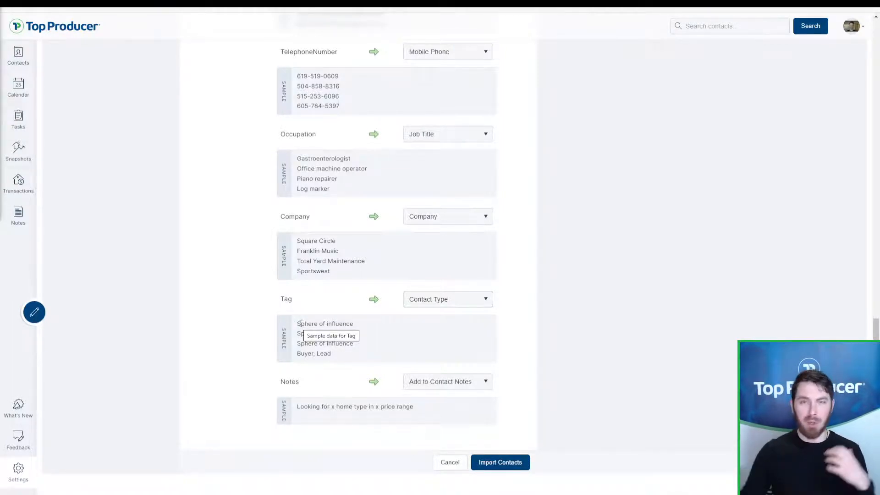
pyautogui.click(475, 302)
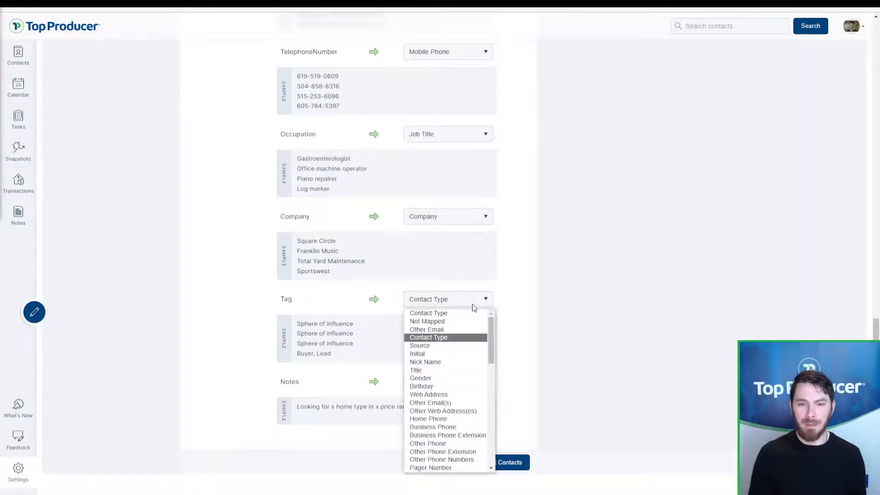
pyautogui.click(462, 342)
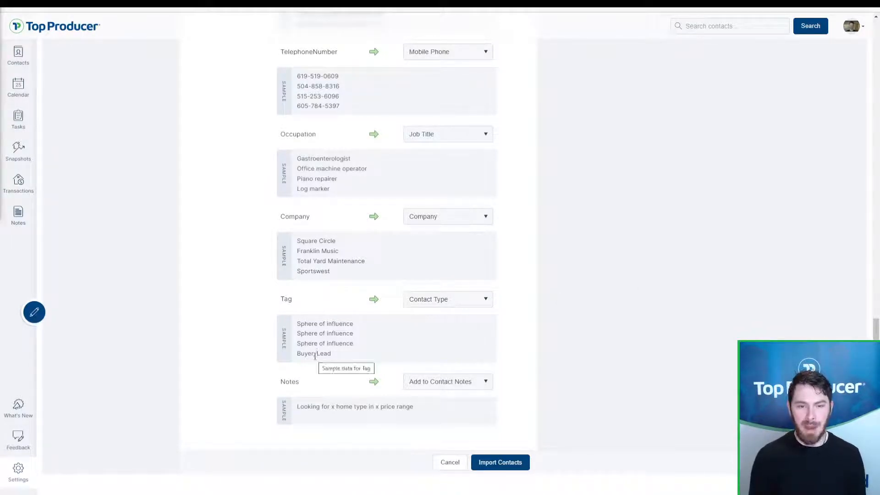
pyautogui.moveTo(321, 355); pyautogui.dragTo(309, 356)
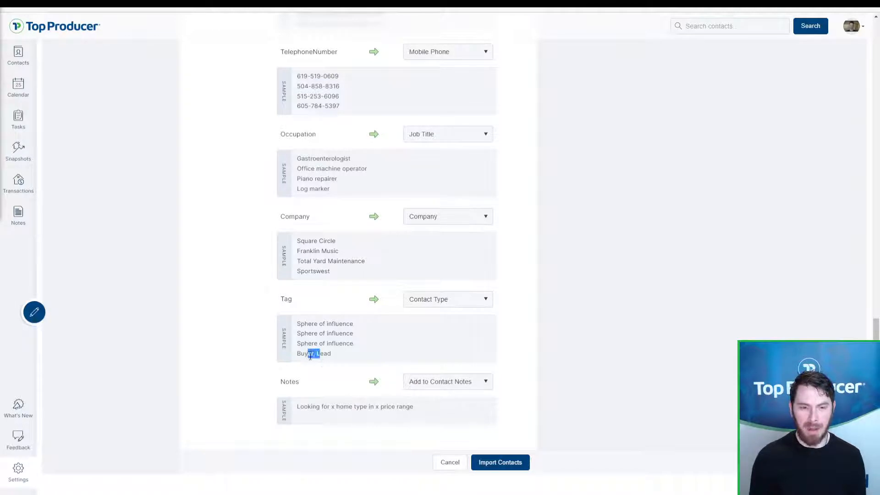
pyautogui.click(313, 357)
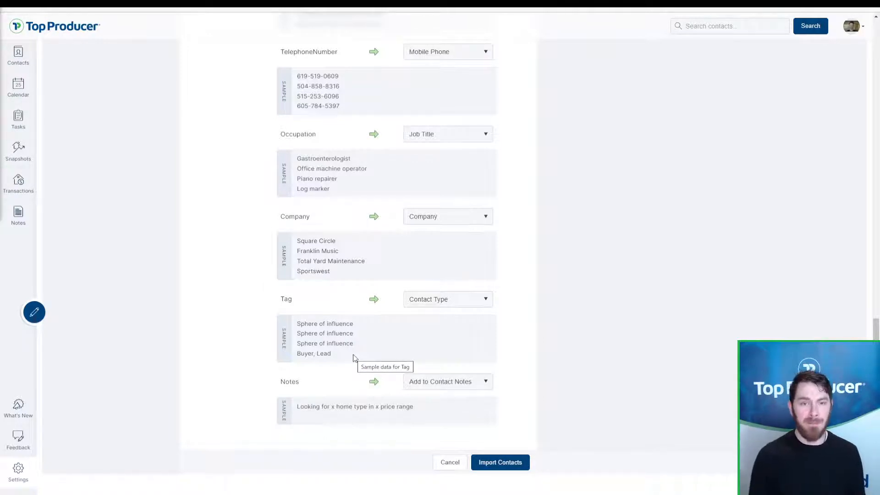
pyautogui.moveTo(357, 354); pyautogui.dragTo(298, 324)
pyautogui.click(306, 327)
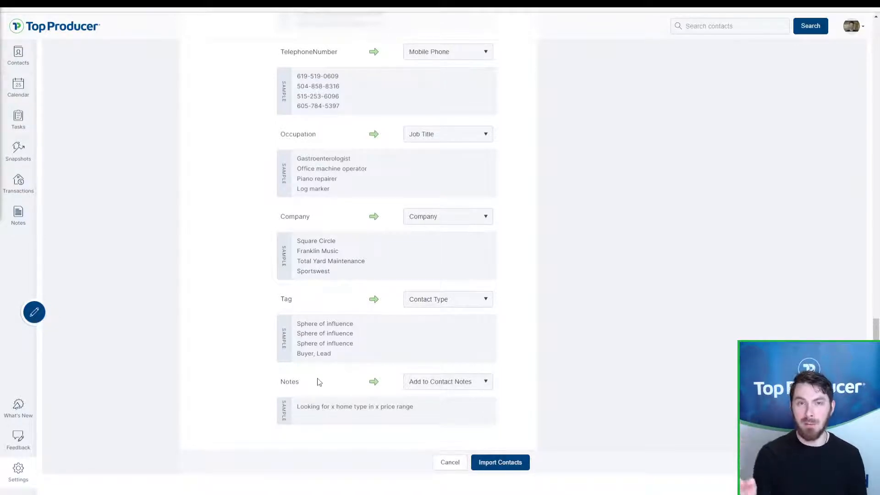
pyautogui.click(451, 385)
pyautogui.scroll(-1, 431, 367)
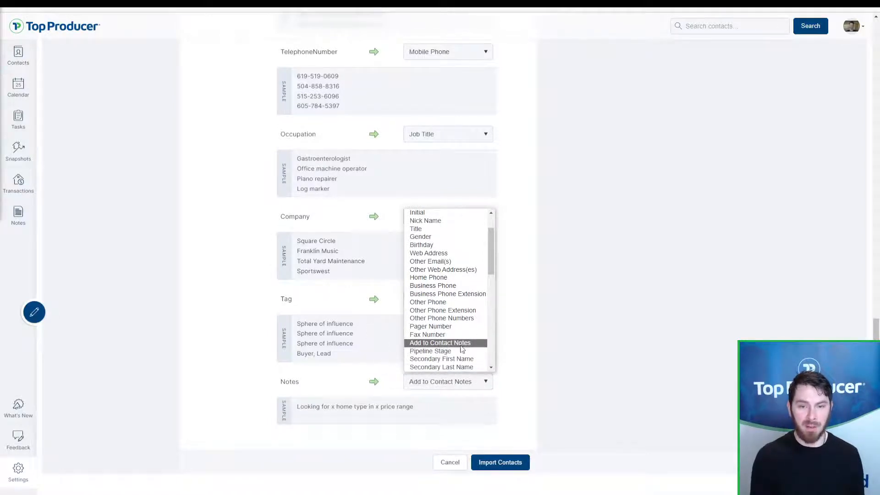
pyautogui.click(420, 347)
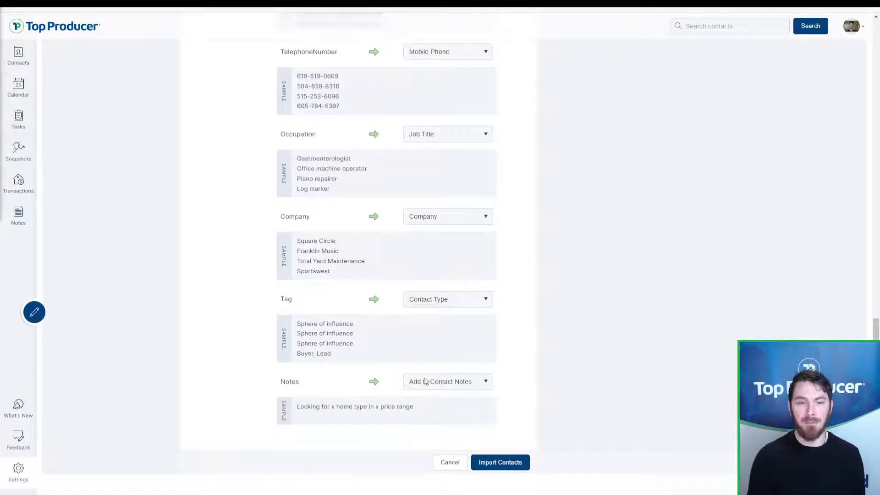
pyautogui.moveTo(347, 357); pyautogui.dragTo(297, 324)
pyautogui.click(332, 323)
pyautogui.click(435, 303)
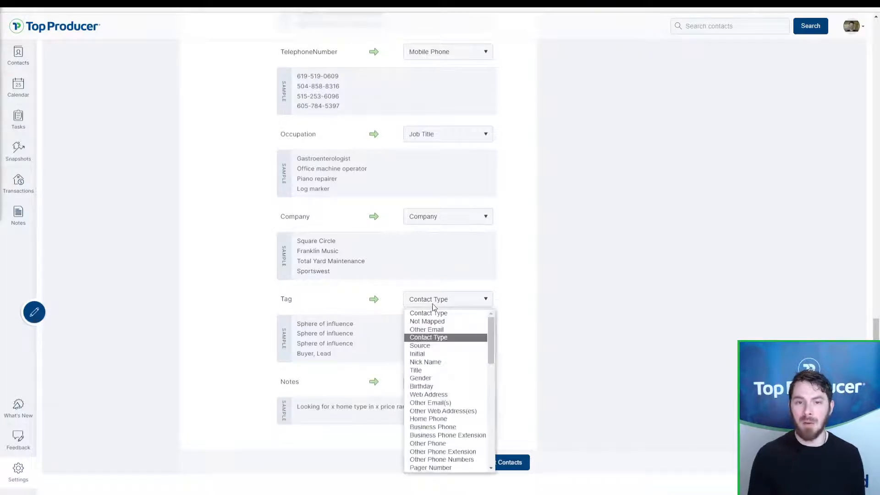
pyautogui.click(443, 338)
pyautogui.click(445, 388)
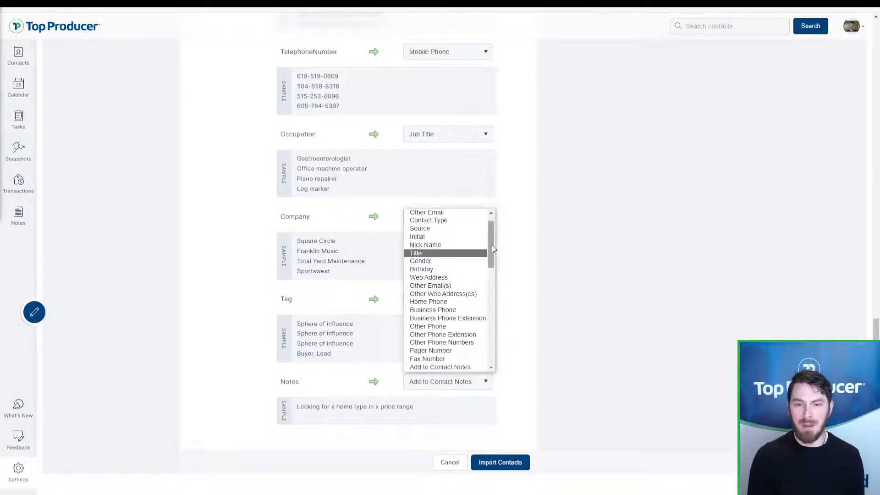
pyautogui.moveTo(491, 244); pyautogui.dragTo(488, 264)
pyautogui.click(537, 255)
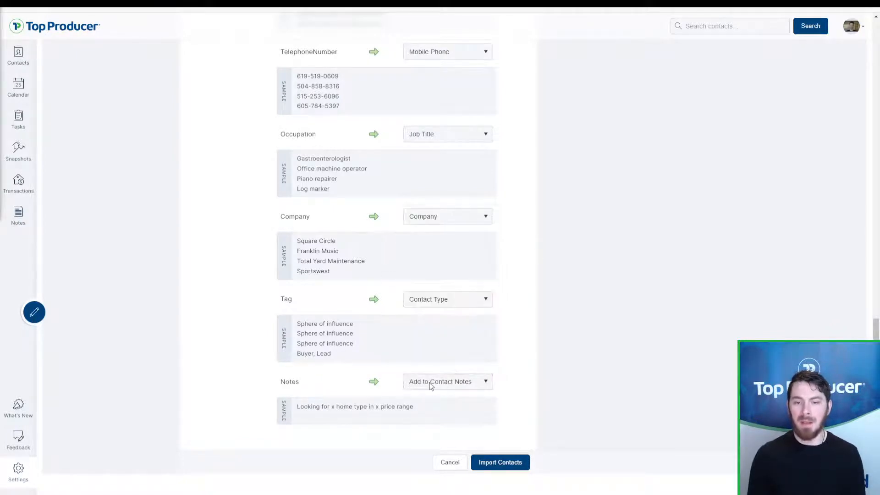
pyautogui.press('ctrl')
pyautogui.press('ctrl')
pyautogui.press('ctrl')
pyautogui.press('ctrl')
pyautogui.press('ctrl')
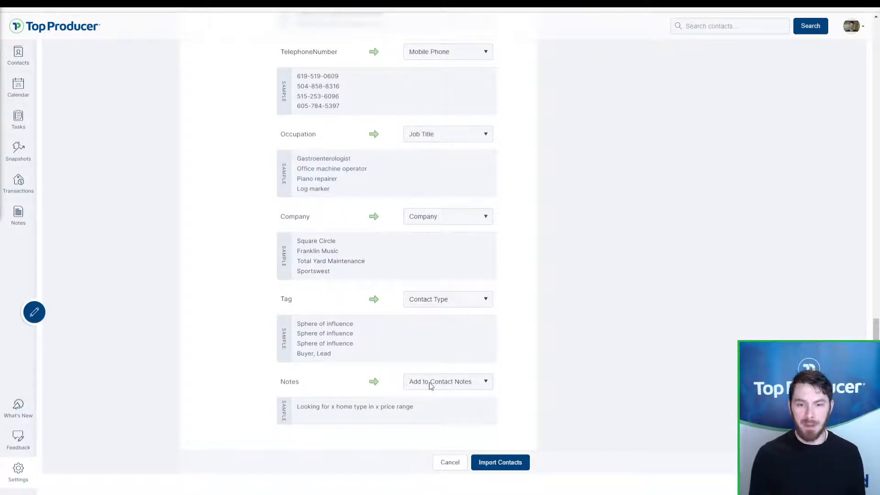
pyautogui.click(431, 386)
pyautogui.click(431, 387)
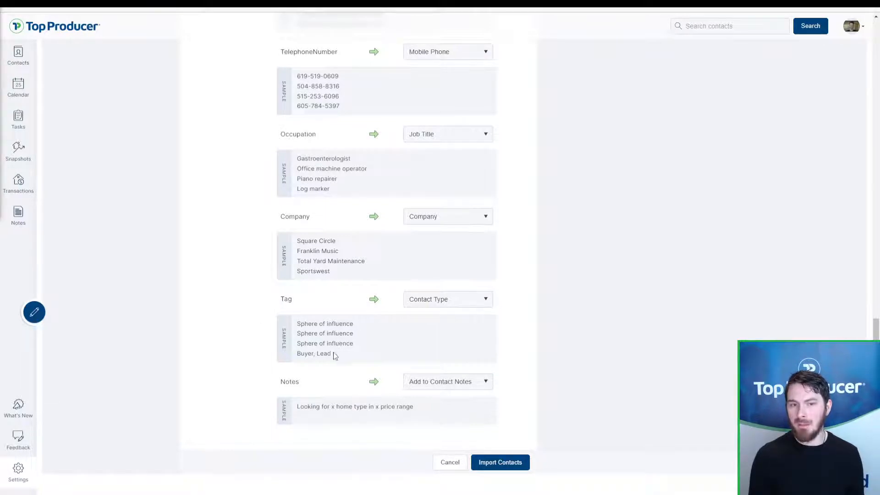
pyautogui.moveTo(333, 355); pyautogui.dragTo(298, 324)
pyautogui.click(299, 324)
pyautogui.press('ctrl')
pyautogui.press('ctrl')
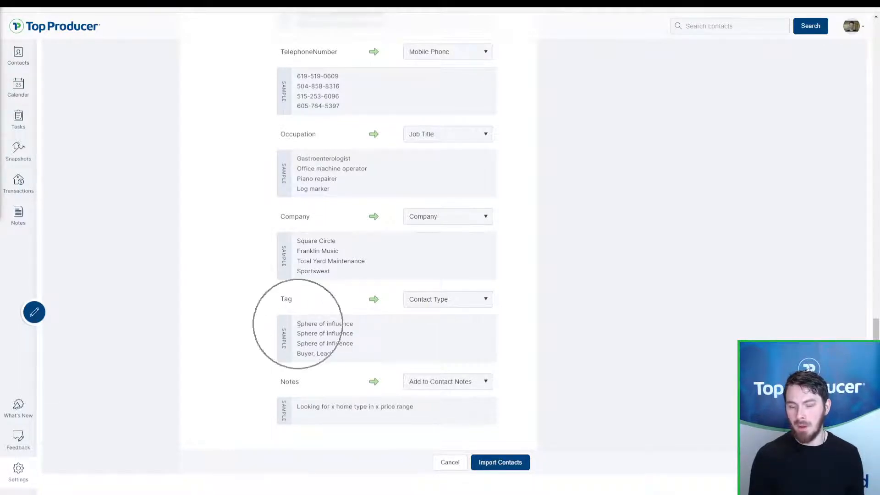
pyautogui.press('ctrl')
pyautogui.press('ctrl')
# Step: Remove the SPHERE OF INFLUENCE contact type and proceed to import the mapped contacts
pyautogui.scroll(20, 313, 341)
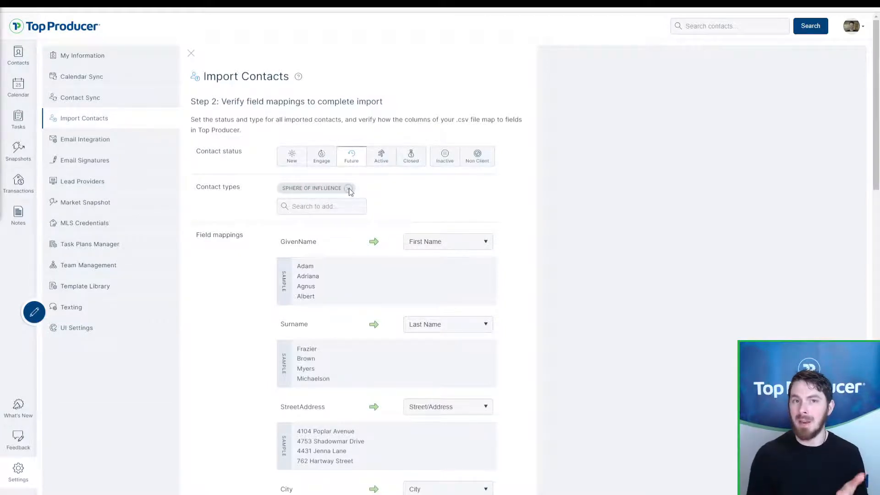
pyautogui.click(348, 188)
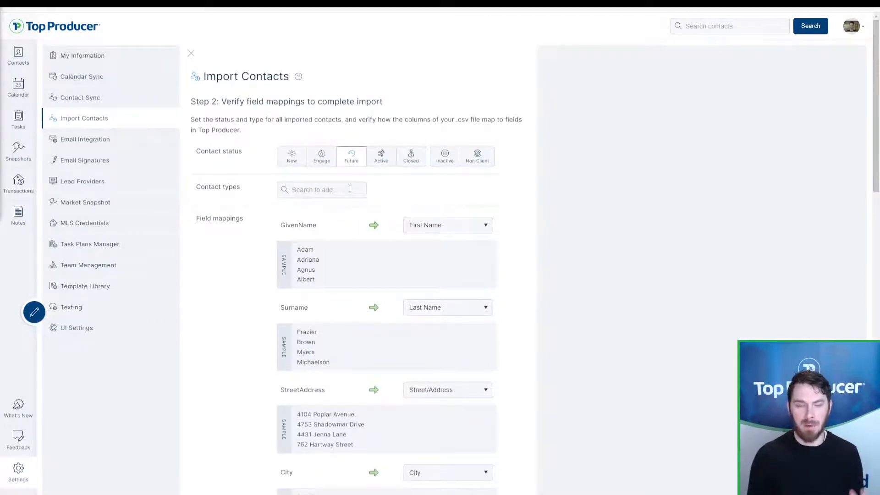
pyautogui.scroll(-8, 411, 192)
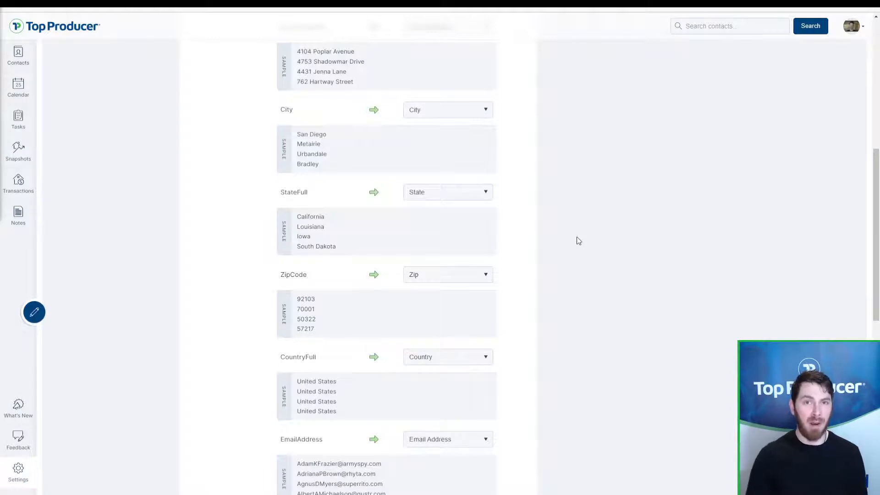
pyautogui.scroll(-10, 577, 238)
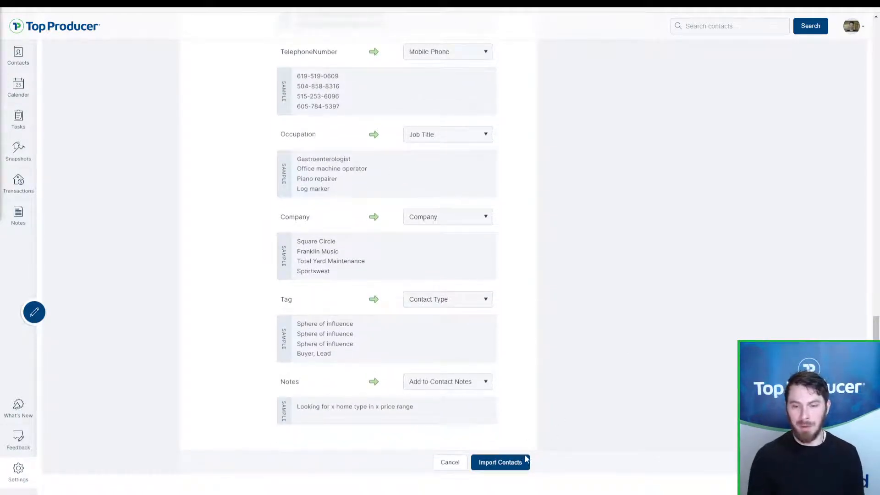
pyautogui.click(517, 464)
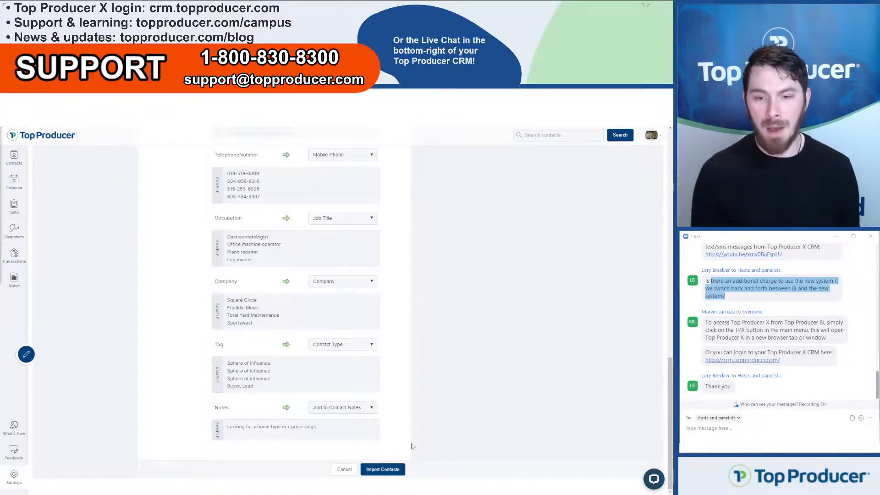
# Step: Run the contact import and return to Settings > Import Contacts
pyautogui.click(385, 472)
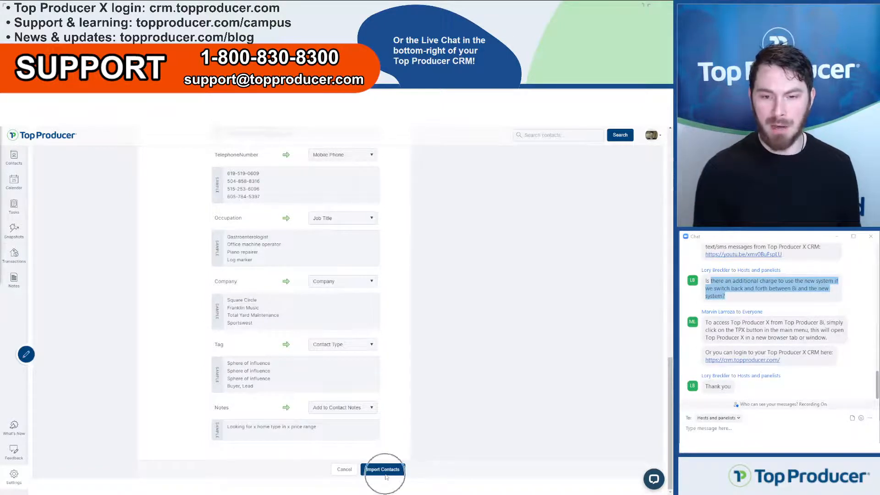
pyautogui.click(11, 478)
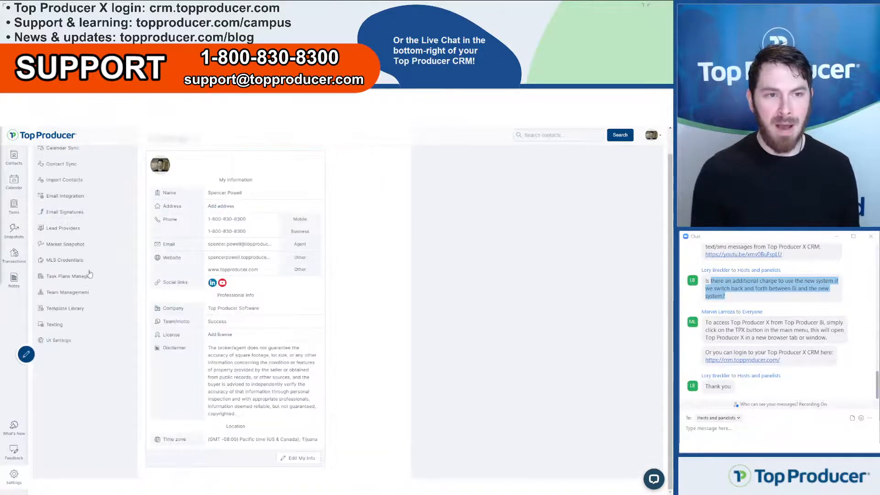
pyautogui.click(69, 217)
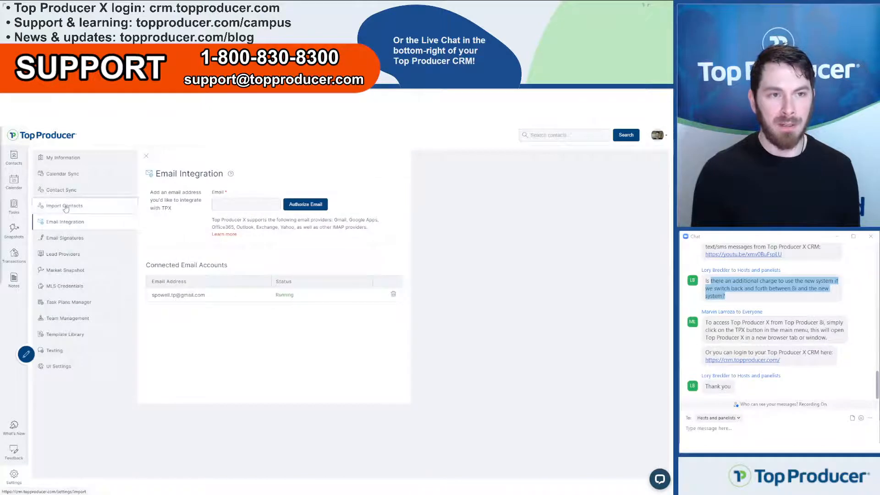
pyautogui.click(65, 206)
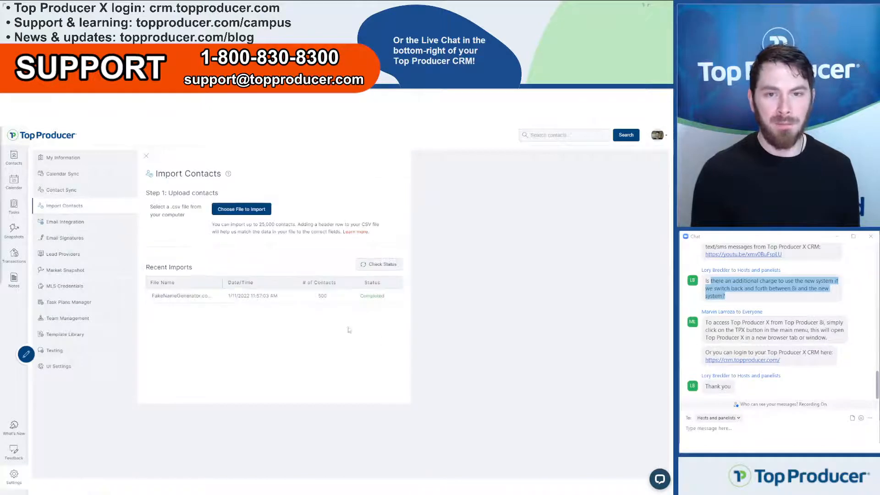
# Step: Check Recent Imports, confirming the CSV completed with 500 contacts
pyautogui.click(370, 301)
pyautogui.moveTo(329, 302); pyautogui.dragTo(319, 301)
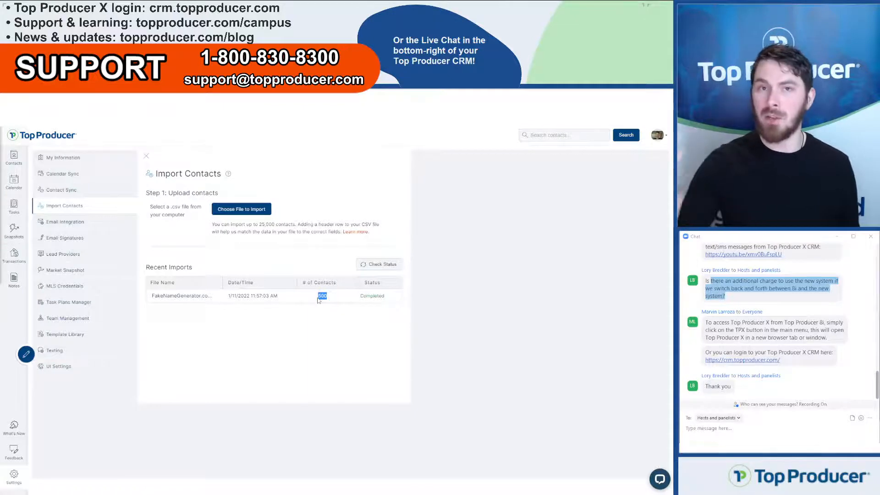
pyautogui.click(382, 265)
pyautogui.click(382, 265)
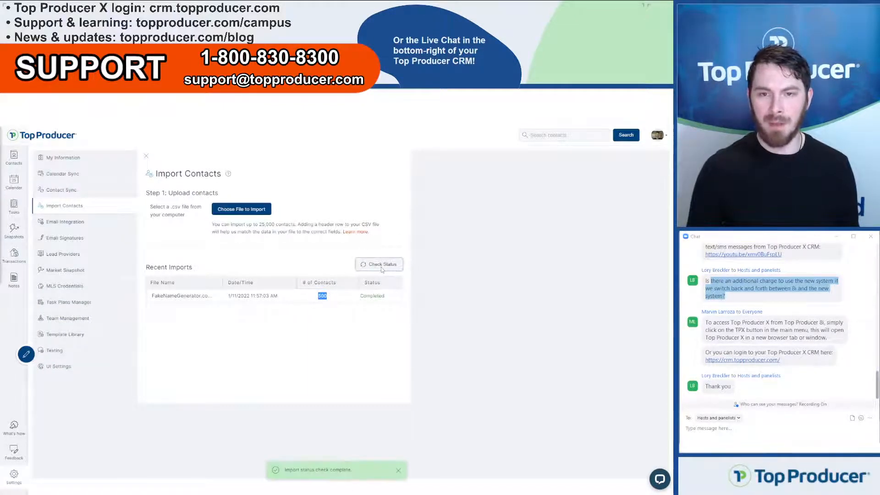
# Step: Filter Contacts to the Future tab and open the first contact, a Sphere of Influence record
pyautogui.click(17, 162)
pyautogui.click(18, 167)
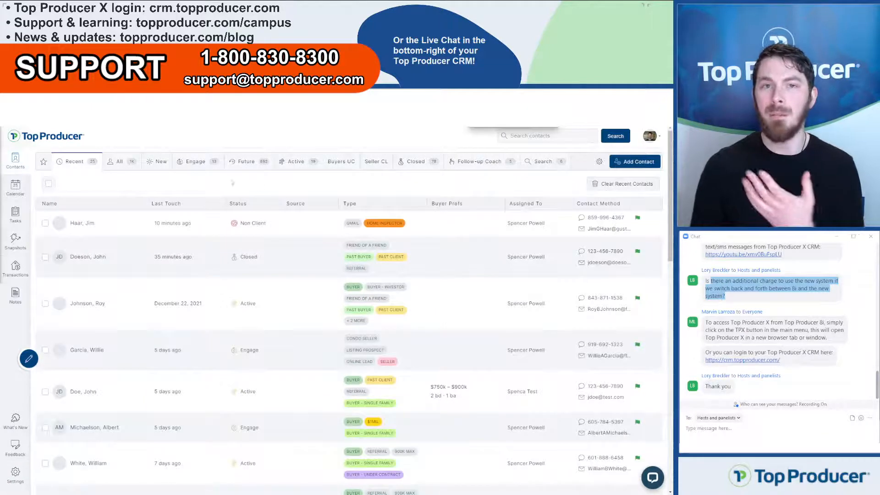
pyautogui.click(255, 166)
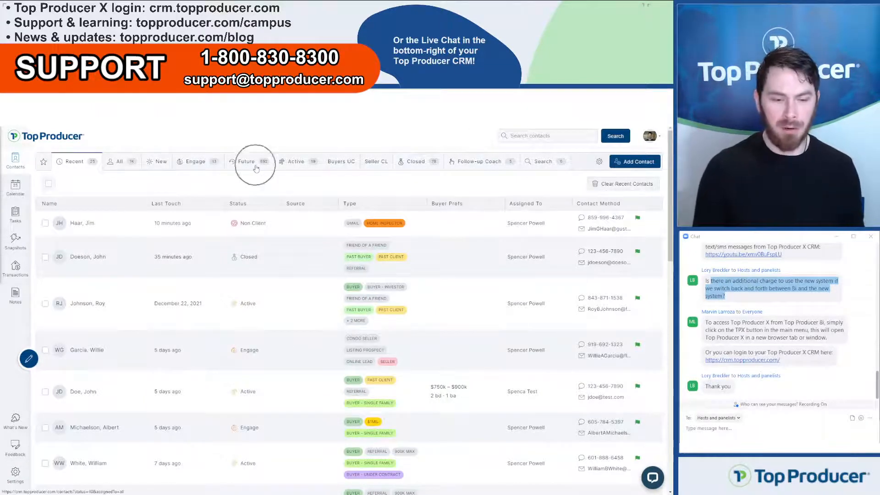
pyautogui.click(256, 168)
pyautogui.click(254, 166)
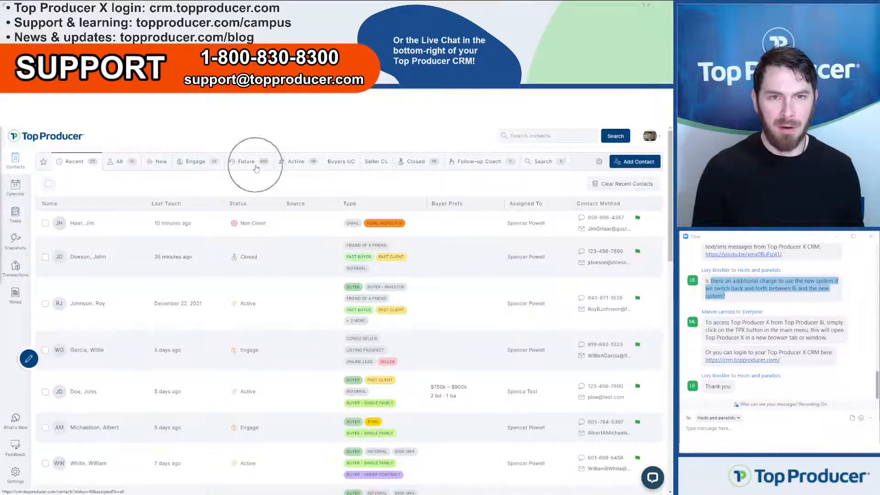
pyautogui.click(261, 167)
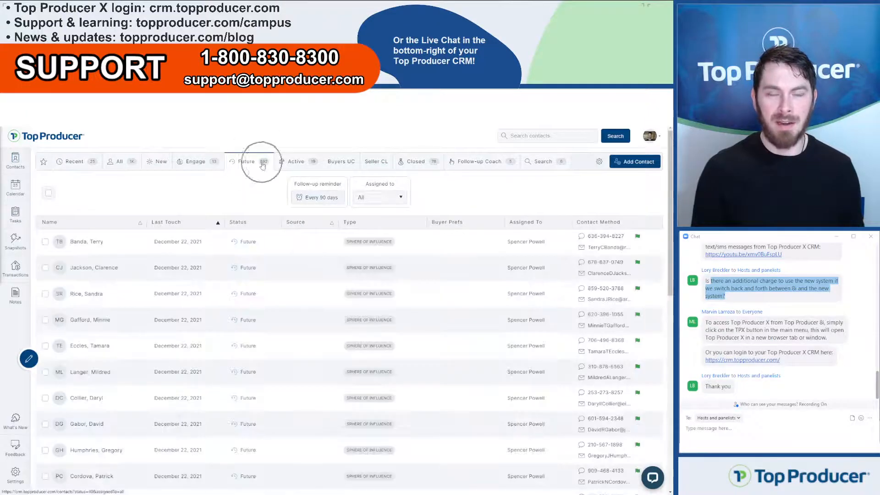
pyautogui.click(262, 167)
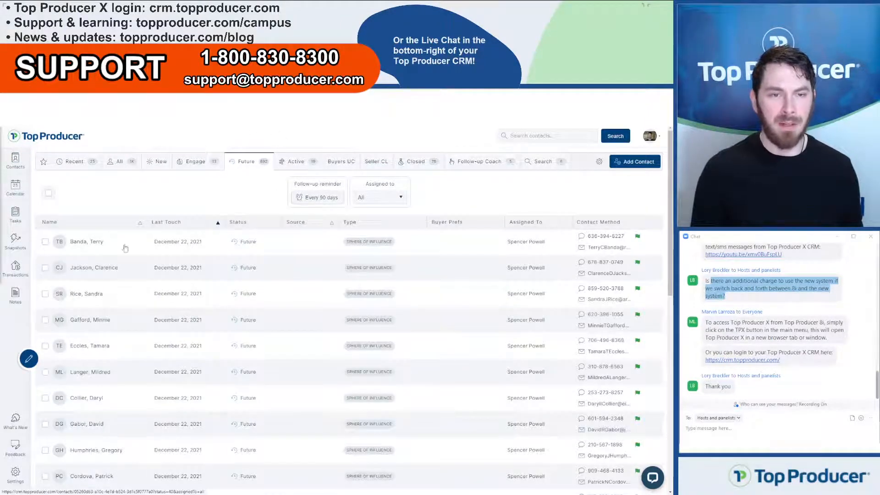
pyautogui.click(96, 245)
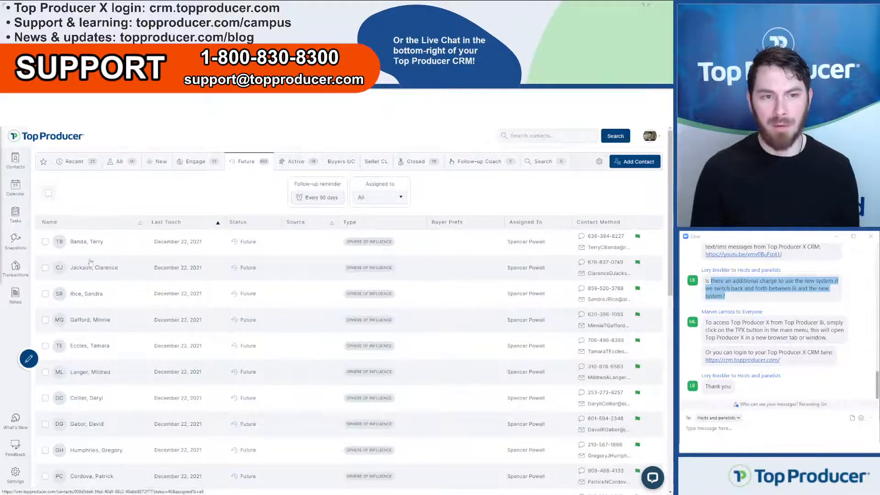
pyautogui.click(88, 242)
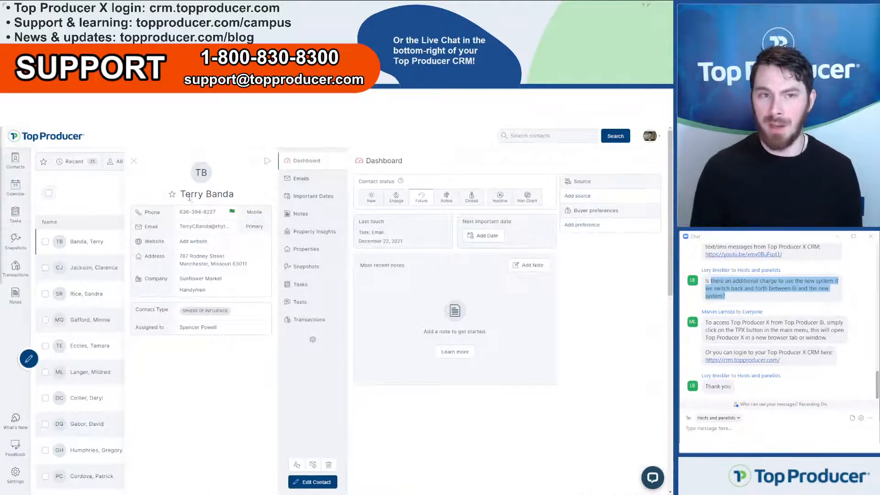
# Step: Review the contact's name and street address, then close the contact panel back to Future contacts
pyautogui.moveTo(180, 195); pyautogui.dragTo(243, 196)
pyautogui.click(243, 197)
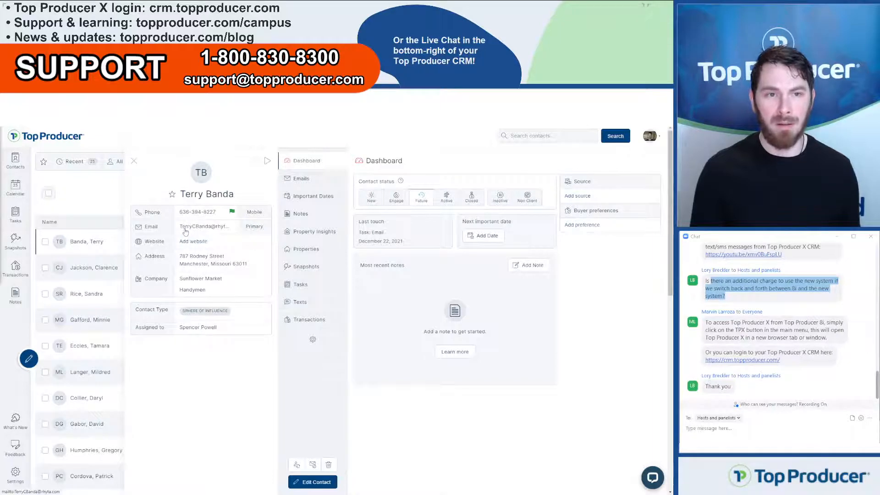
pyautogui.moveTo(180, 256); pyautogui.dragTo(241, 265)
pyautogui.click(241, 265)
pyautogui.press('ctrl')
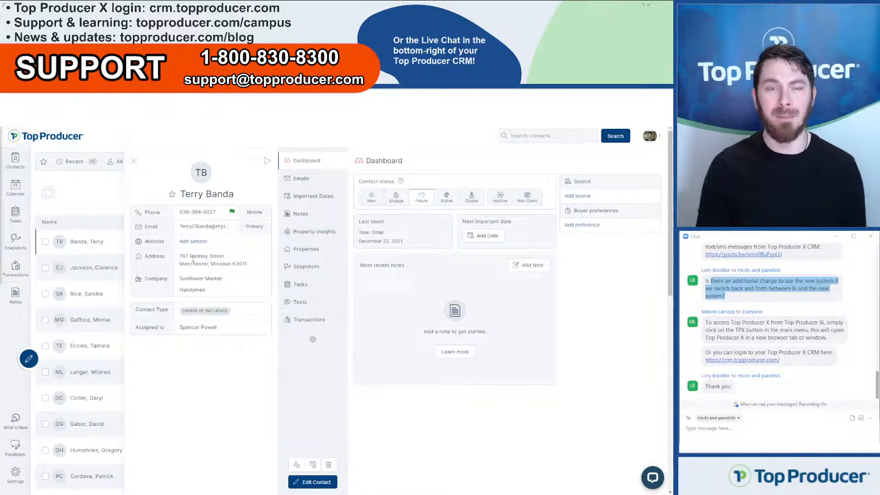
pyautogui.click(133, 163)
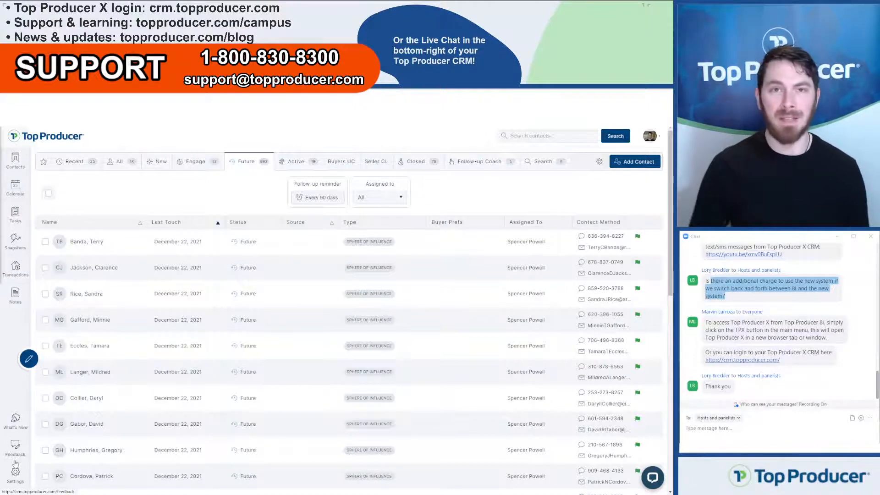
# Step: Go to Settings > Contact Sync and focus the Email field for syncing
pyautogui.click(6, 484)
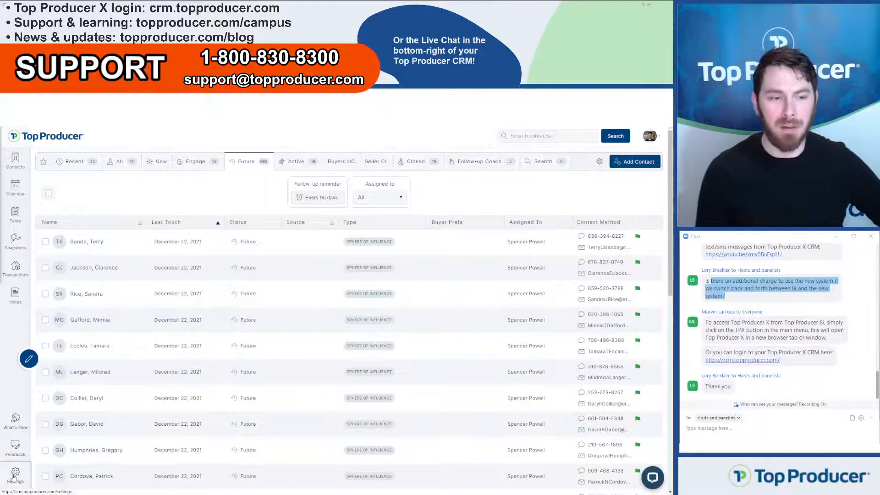
pyautogui.click(81, 201)
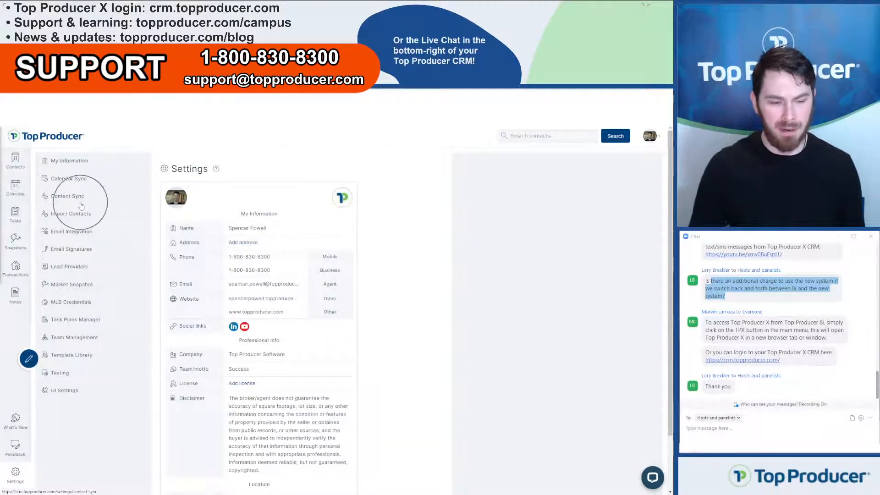
pyautogui.click(81, 198)
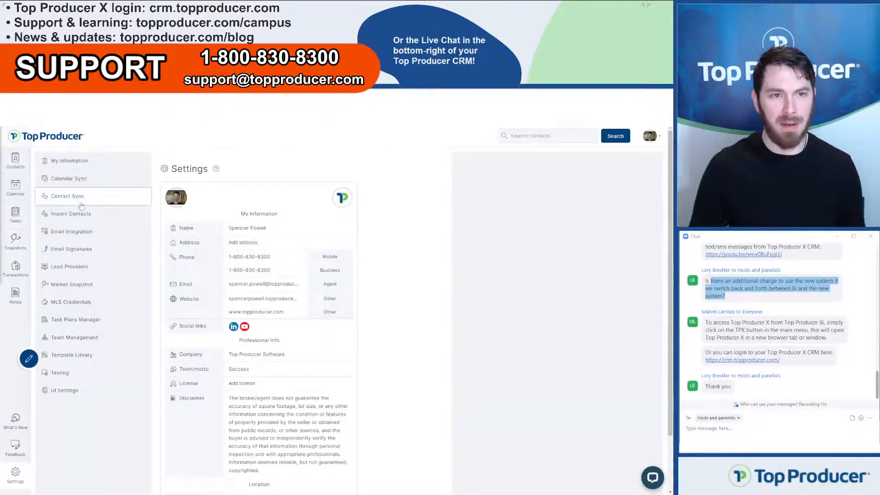
pyautogui.click(239, 216)
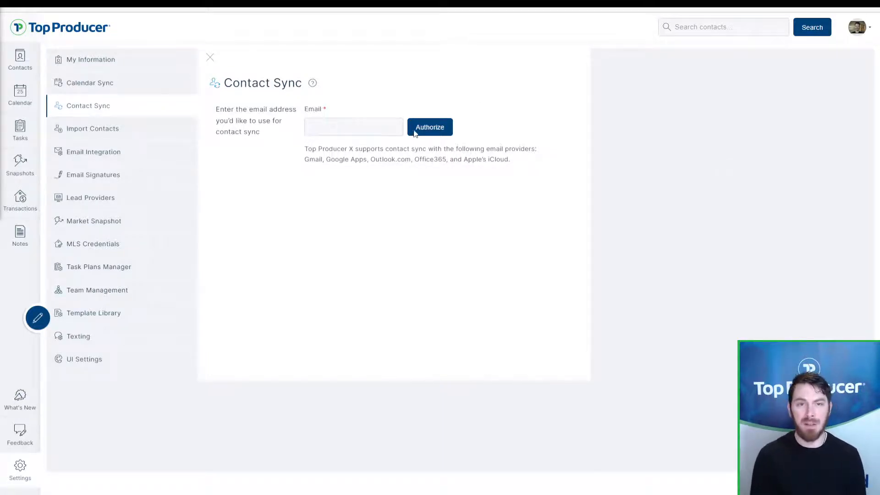
pyautogui.click(340, 134)
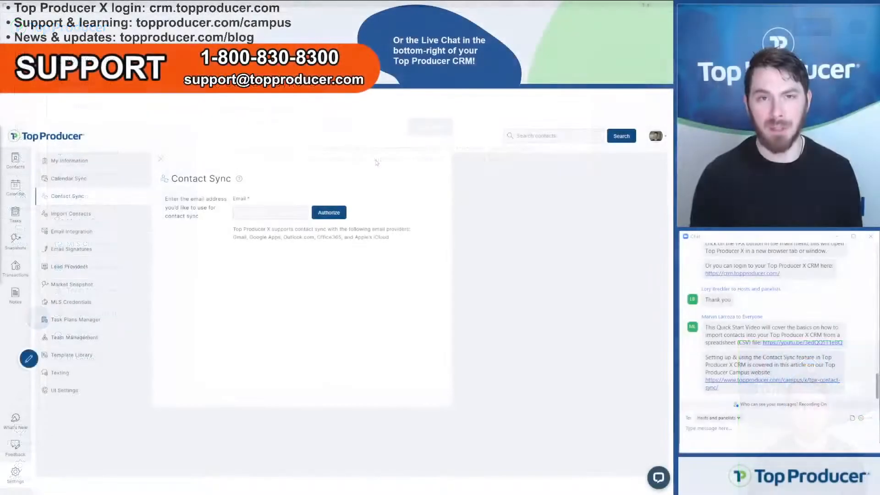
pyautogui.moveTo(397, 239); pyautogui.dragTo(234, 230)
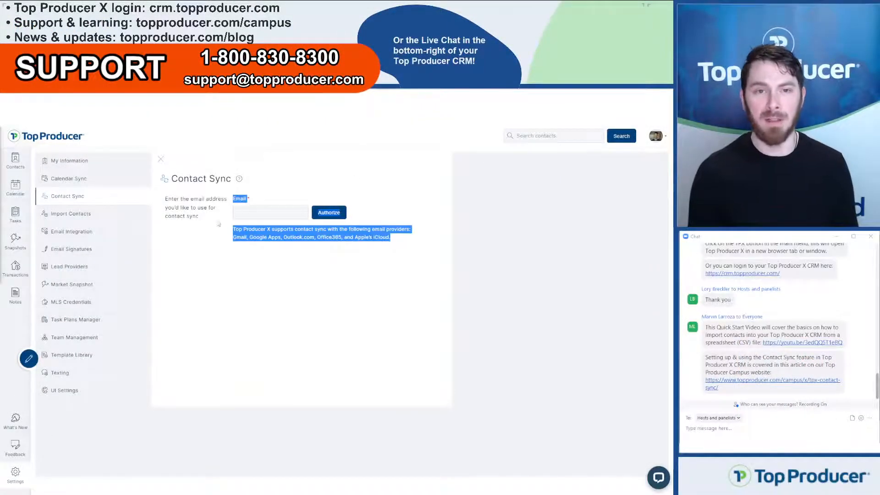
pyautogui.click(243, 223)
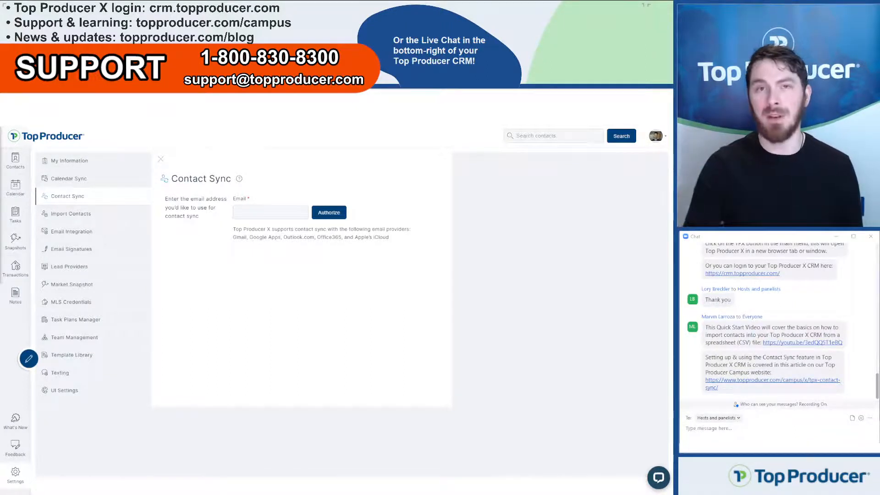
pyautogui.click(290, 215)
pyautogui.click(299, 176)
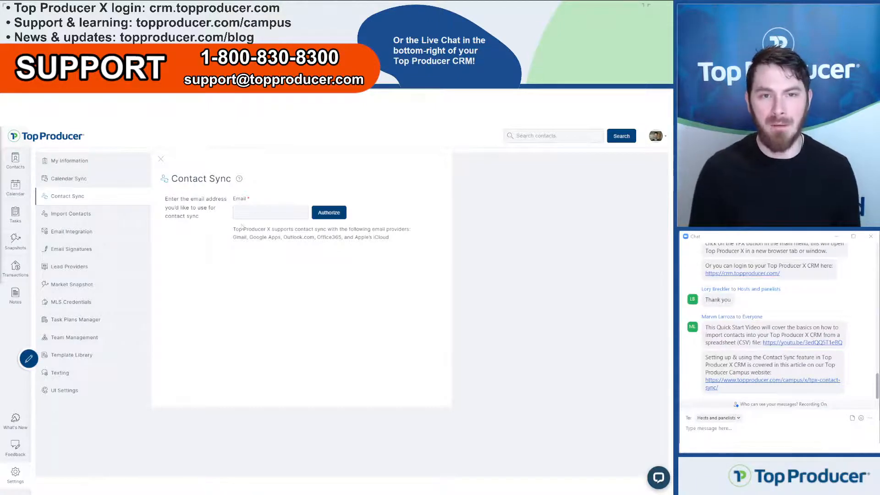
pyautogui.click(253, 212)
pyautogui.click(337, 217)
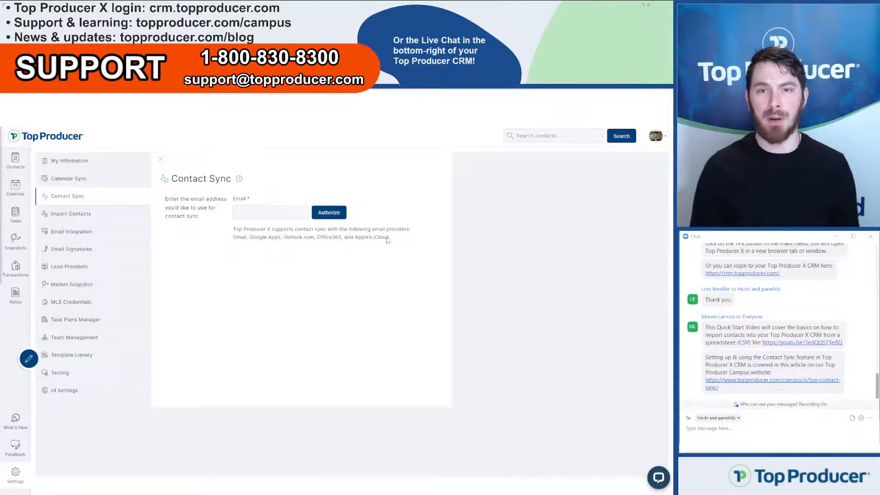
pyautogui.moveTo(392, 237); pyautogui.dragTo(326, 237)
pyautogui.click(326, 236)
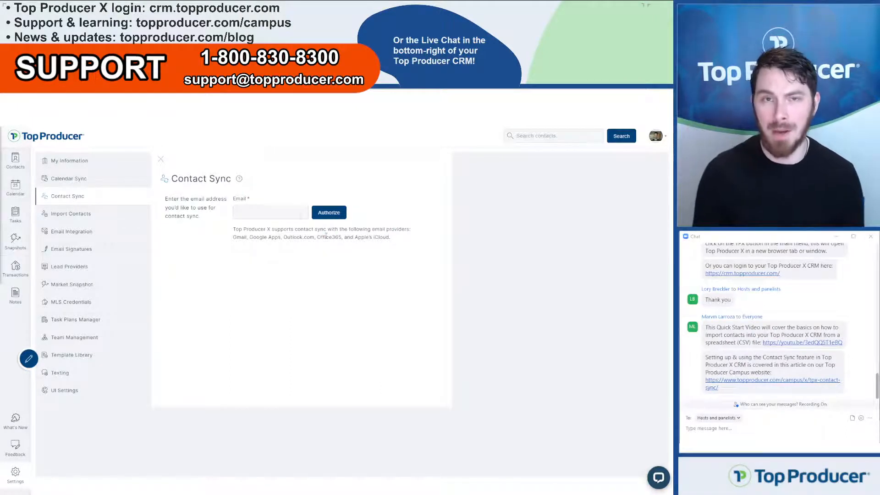
pyautogui.click(299, 216)
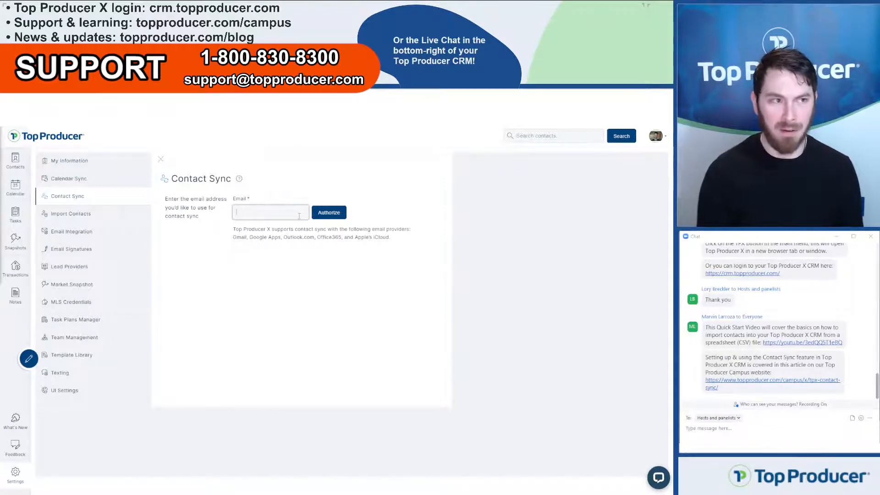
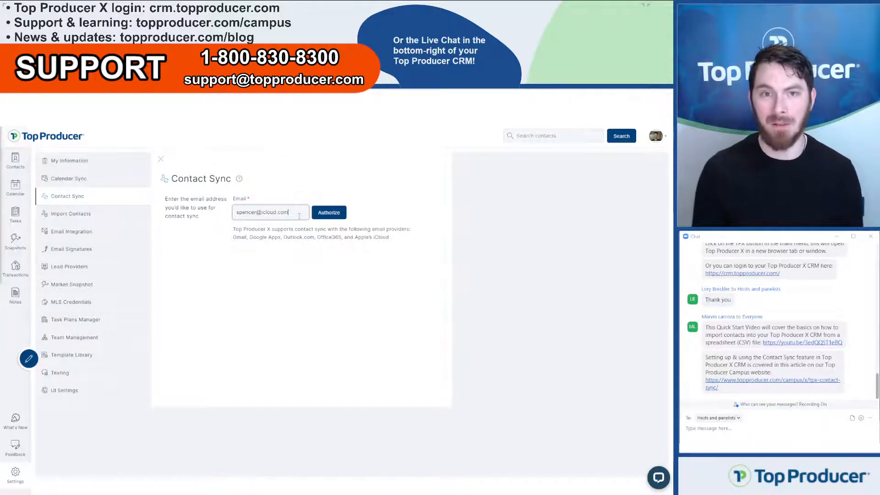
pyautogui.moveTo(300, 216); pyautogui.dragTo(221, 206)
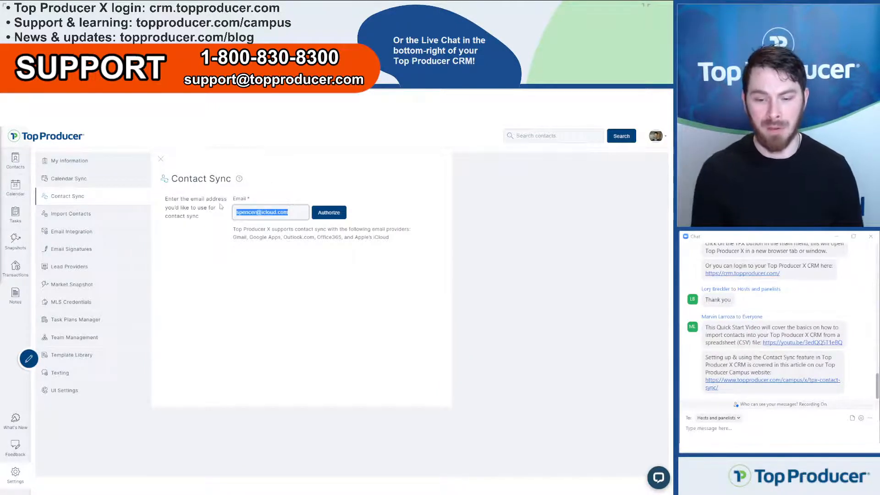
pyautogui.press('BackSpace')
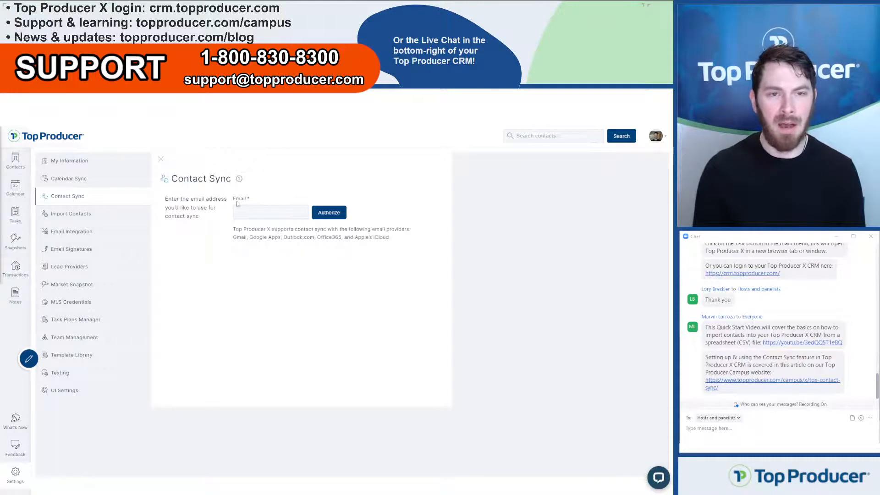
# Step: Return from the Contact Sync settings to the contacts list
pyautogui.click(30, 173)
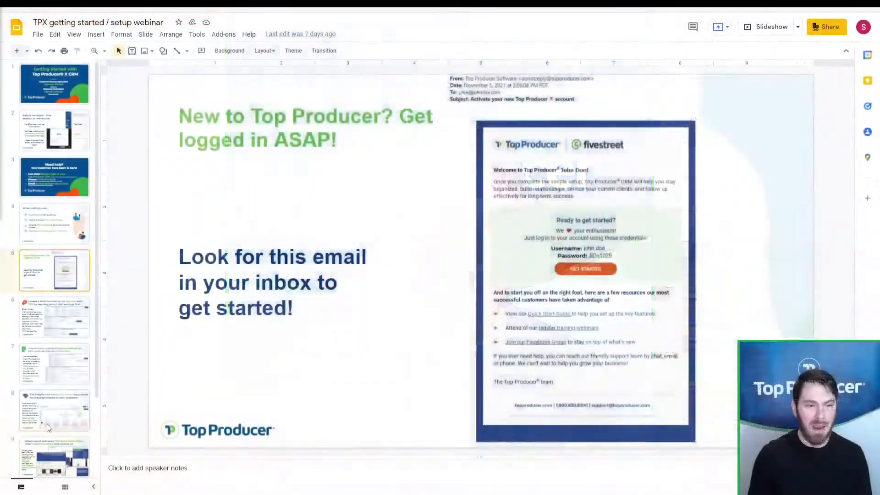
# Step: Present slide 8 (Follow-Up Coach) full screen, exit, and switch back to the Top Producer tab
pyautogui.click(84, 417)
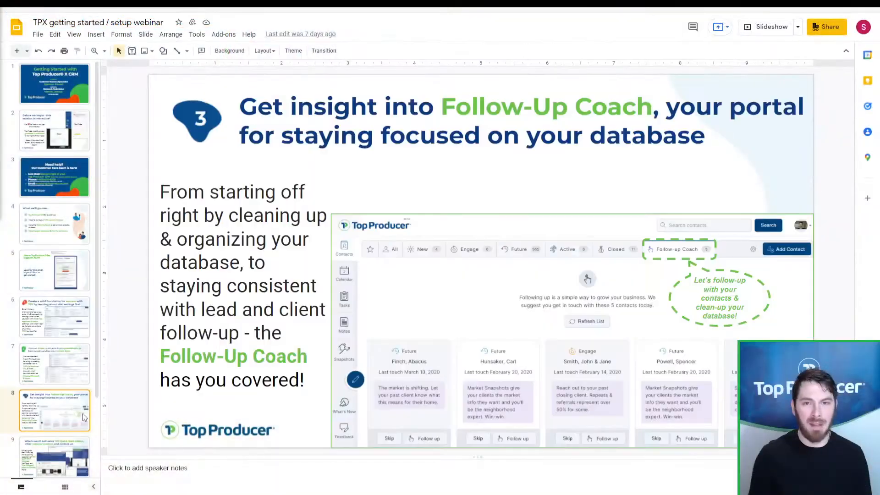
pyautogui.click(774, 27)
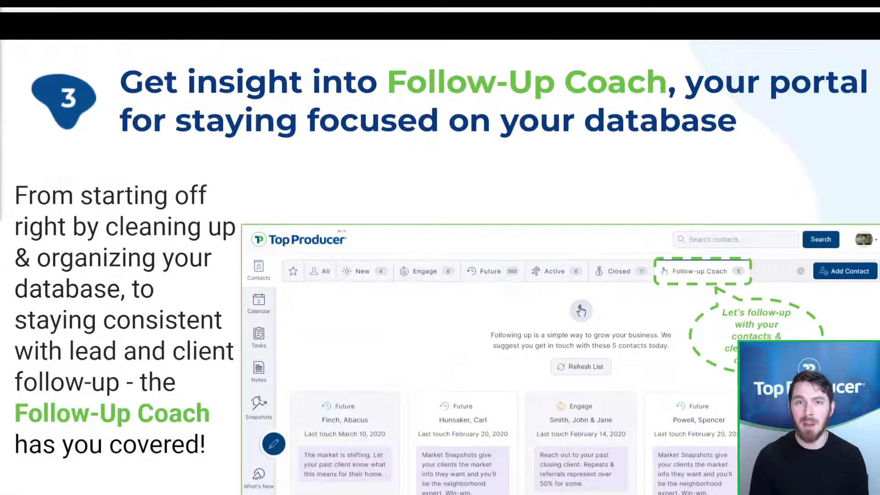
pyautogui.press('Escape')
pyautogui.hotkey('ctrl', 'Tab')
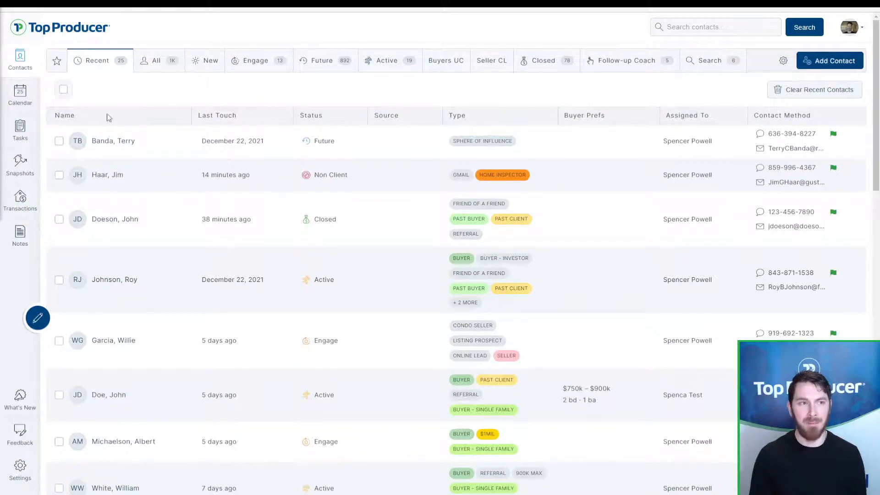
# Step: Reload Contacts, set the current tab as default, reset tabs to defaults, and show Follow-up Coach
pyautogui.click(20, 57)
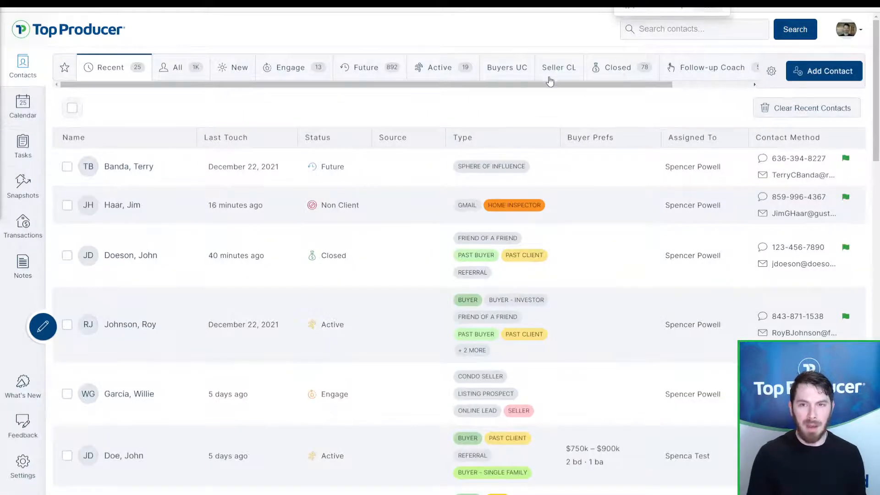
pyautogui.click(772, 71)
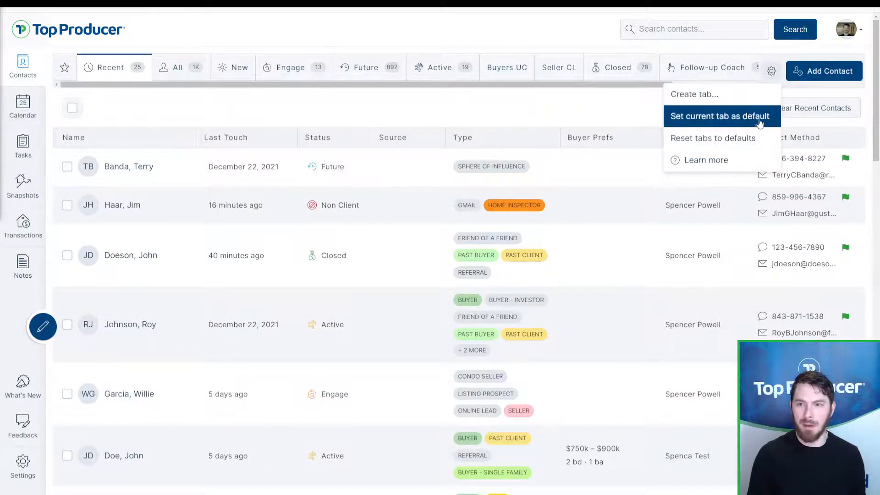
pyautogui.click(702, 125)
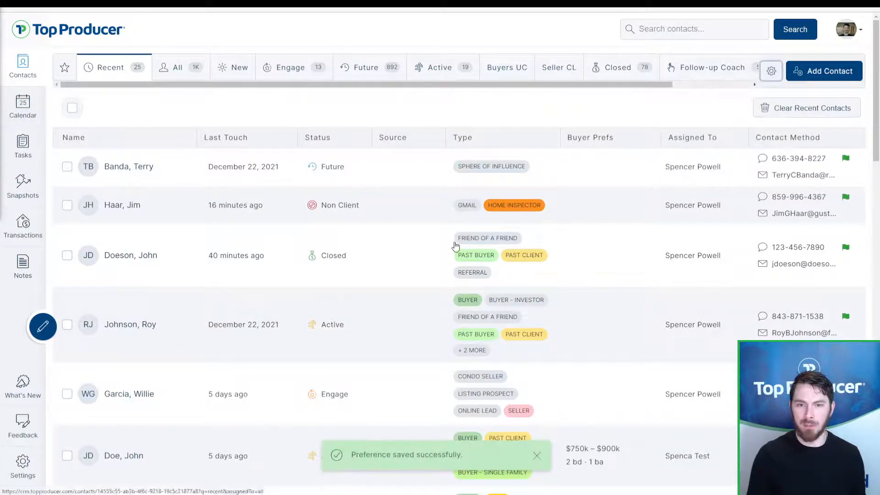
pyautogui.click(772, 70)
pyautogui.click(714, 139)
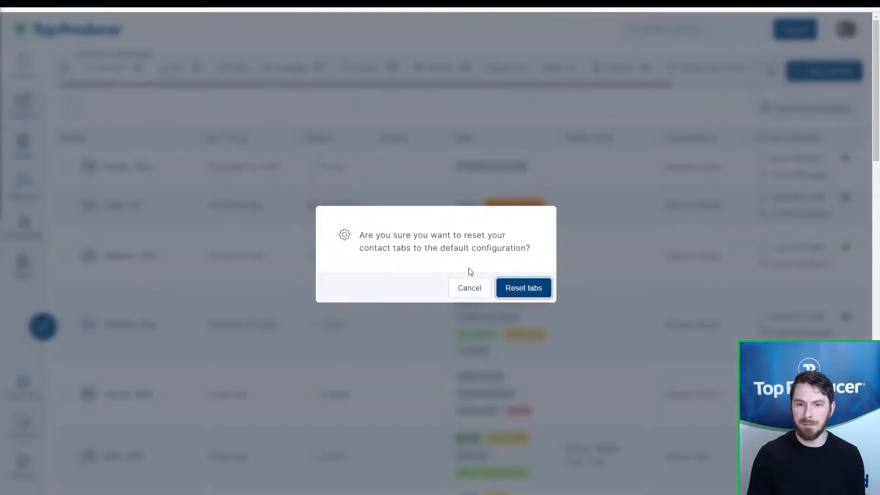
pyautogui.click(514, 287)
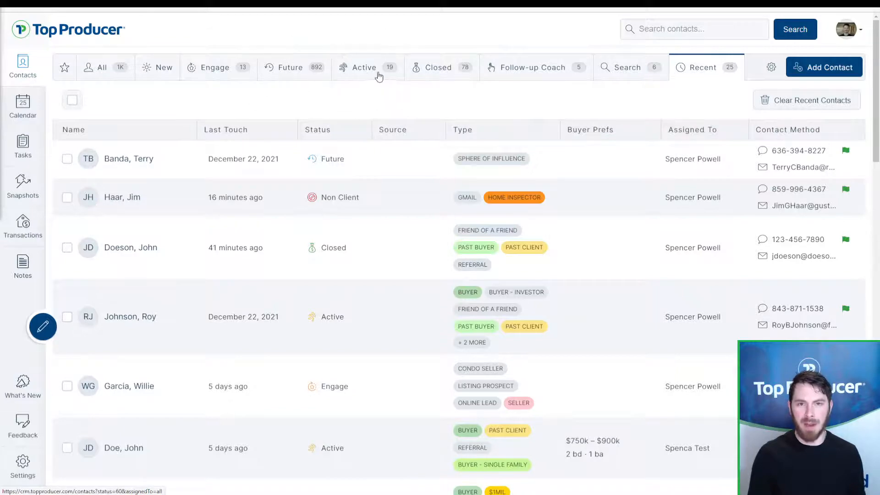
pyautogui.click(536, 79)
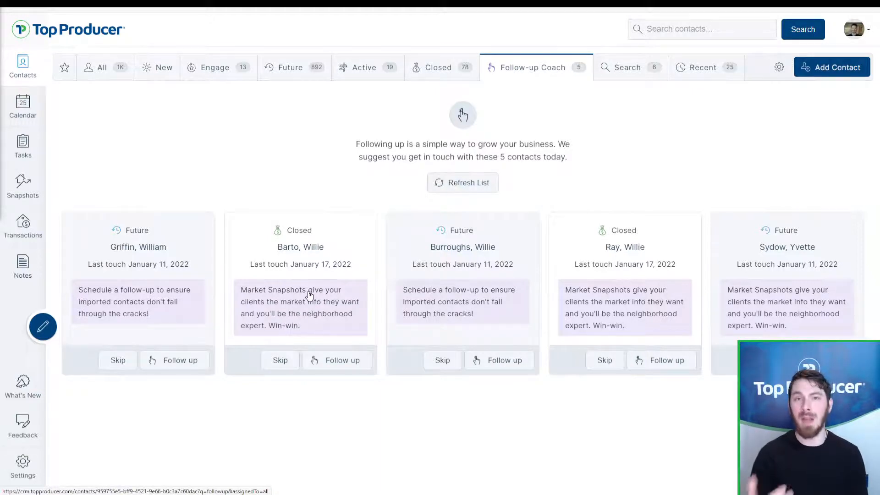
pyautogui.click(467, 236)
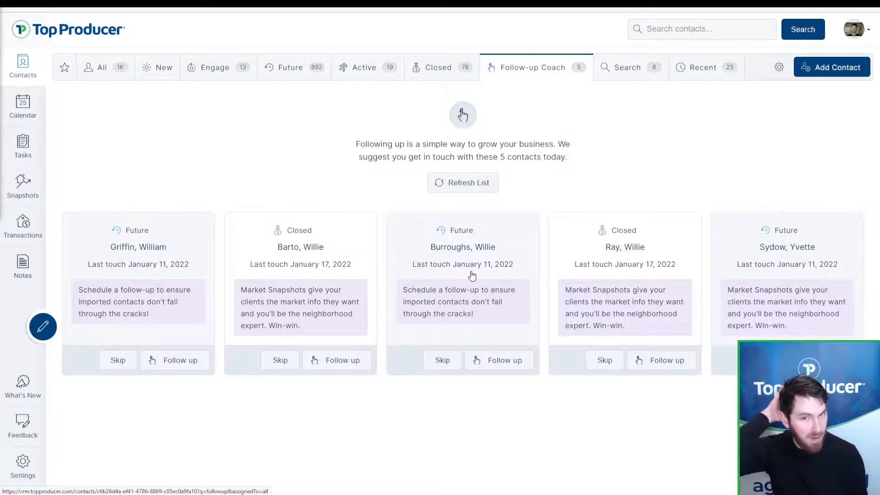
pyautogui.click(489, 303)
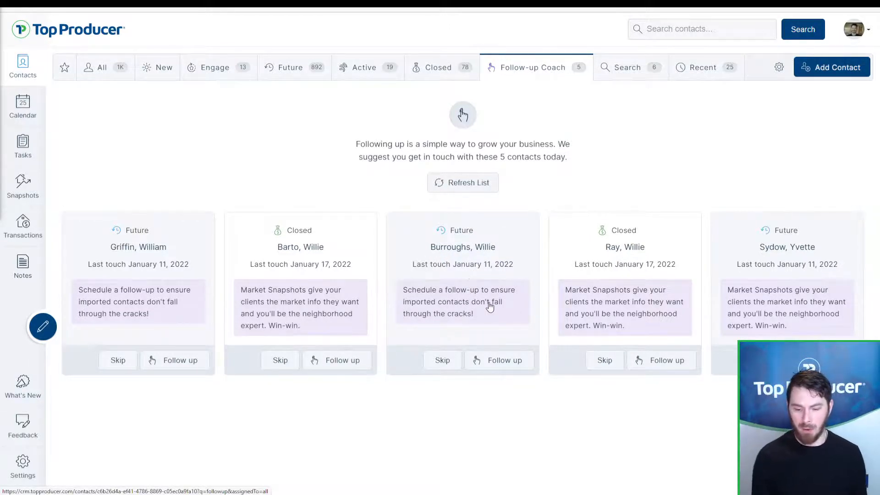
pyautogui.press('ctrl')
pyautogui.press('ctrl')
pyautogui.press('ctrl')
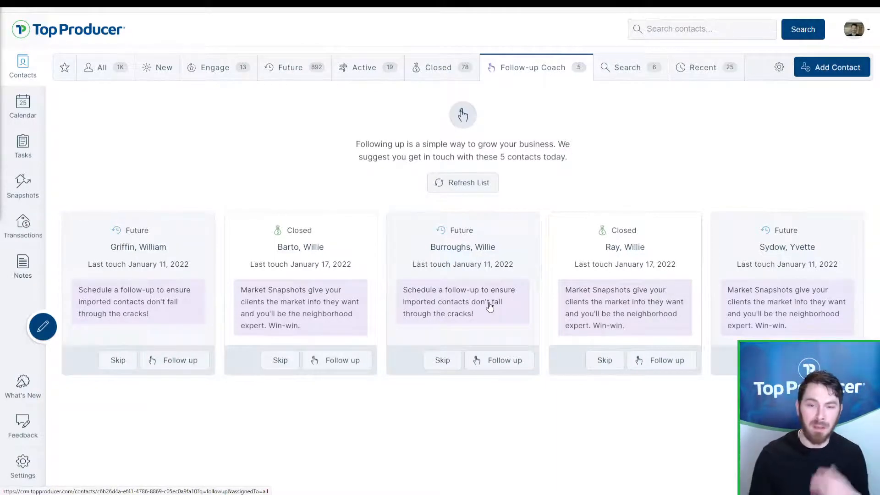
# Step: Open the record of the contact on the third Follow-up Coach card
pyautogui.click(490, 307)
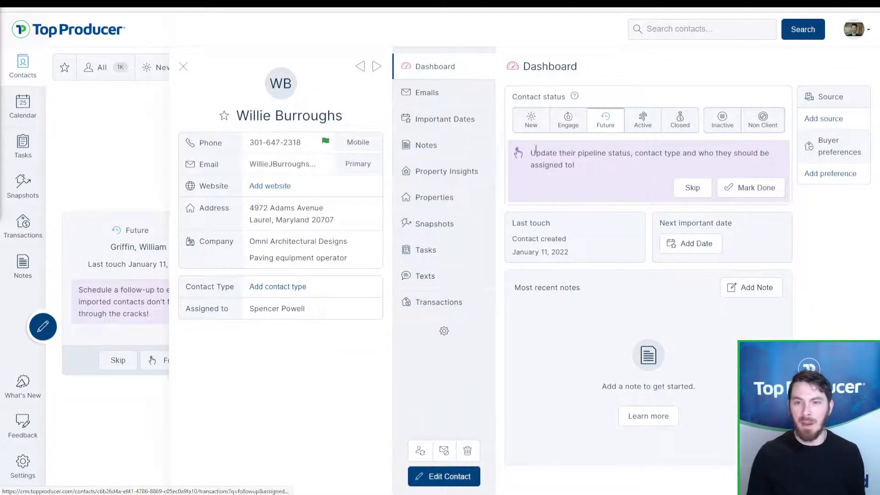
pyautogui.press('ctrl')
pyautogui.press('ctrl')
pyautogui.press('ctrl')
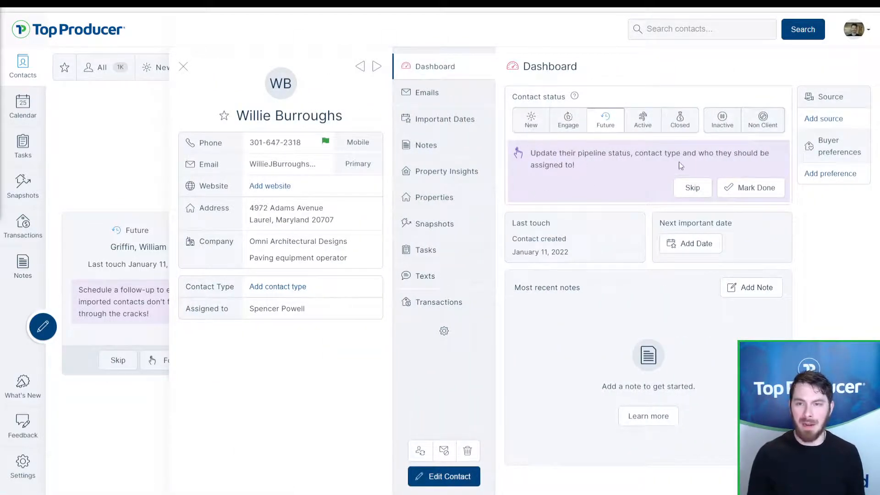
pyautogui.press('ctrl')
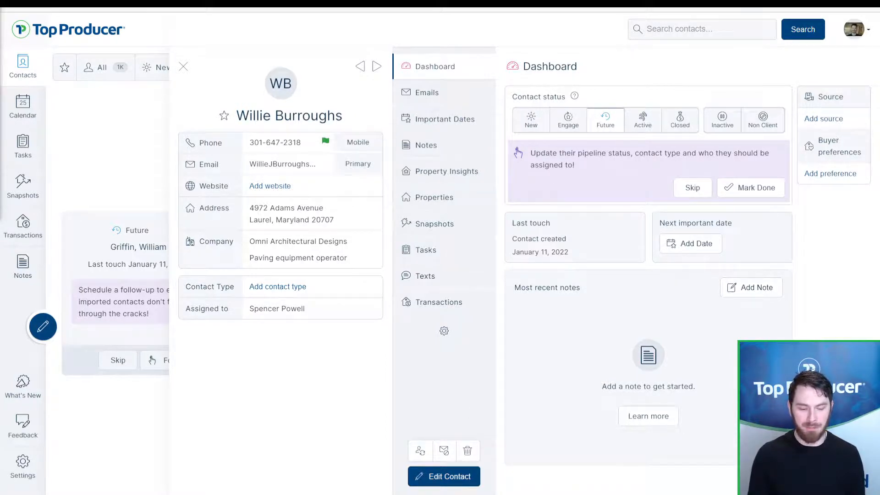
# Step: Edit the contact, set its status to Closed, and add the Past client contact type
pyautogui.click(443, 480)
pyautogui.scroll(-12, 449, 274)
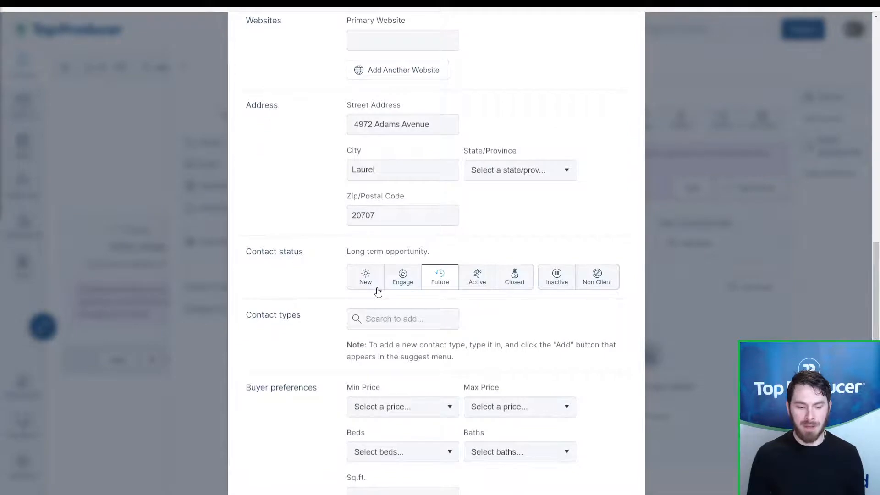
pyautogui.click(514, 284)
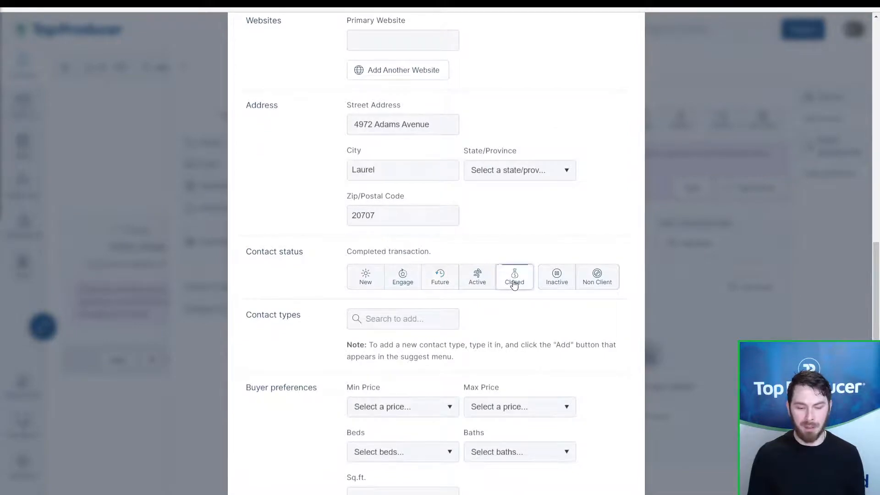
pyautogui.click(438, 314)
pyautogui.write('past')
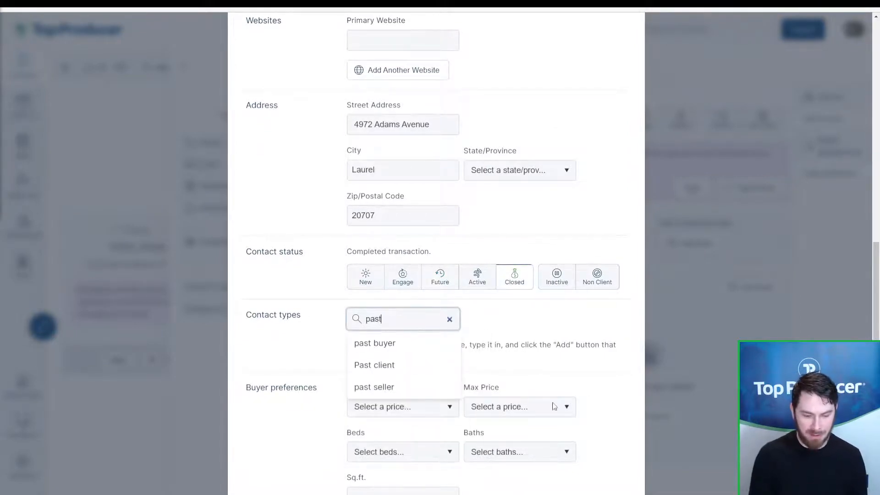
pyautogui.click(414, 365)
# Step: Add the Past seller and Family friend contact types and save the contact
pyautogui.write('past')
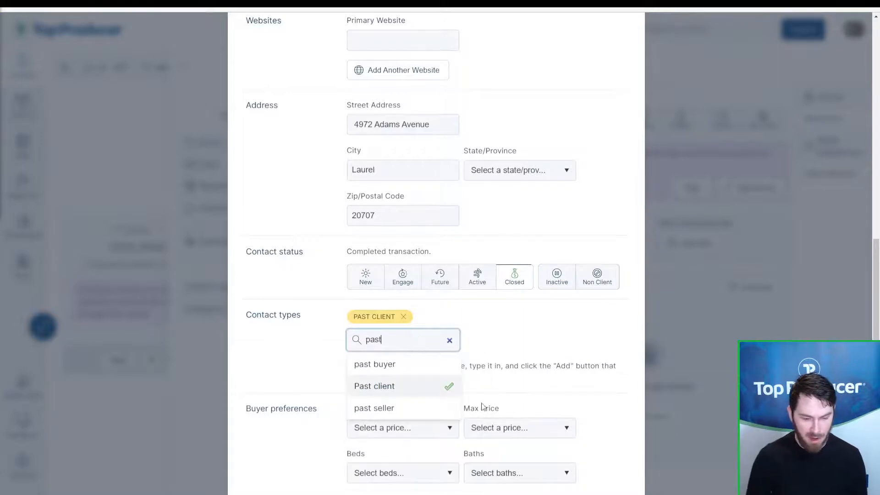
pyautogui.click(441, 407)
pyautogui.click(430, 337)
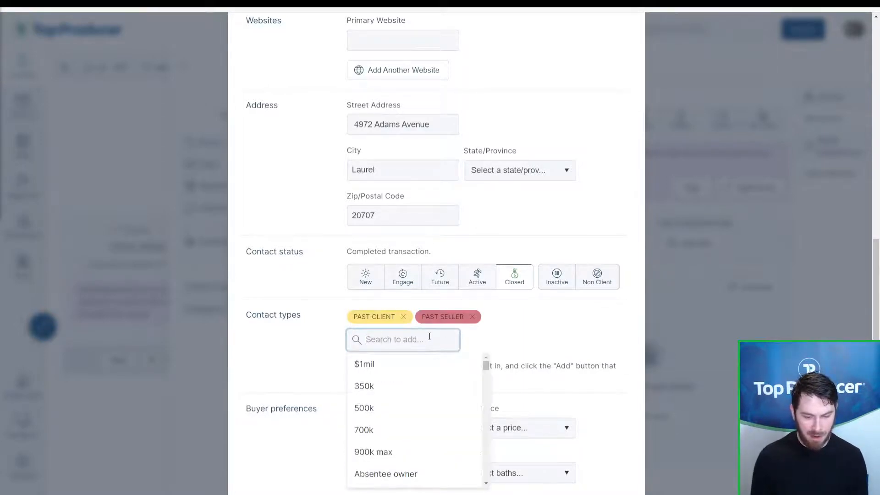
pyautogui.write('fami')
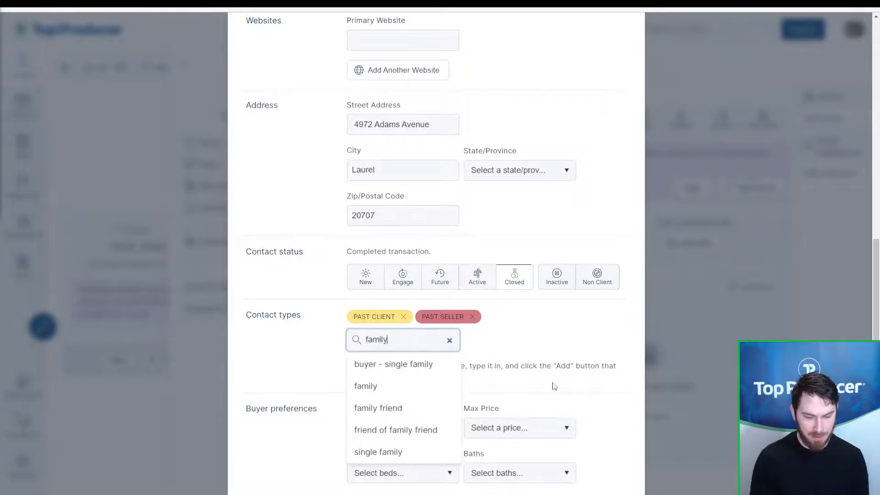
pyautogui.write('ly')
pyautogui.click(422, 409)
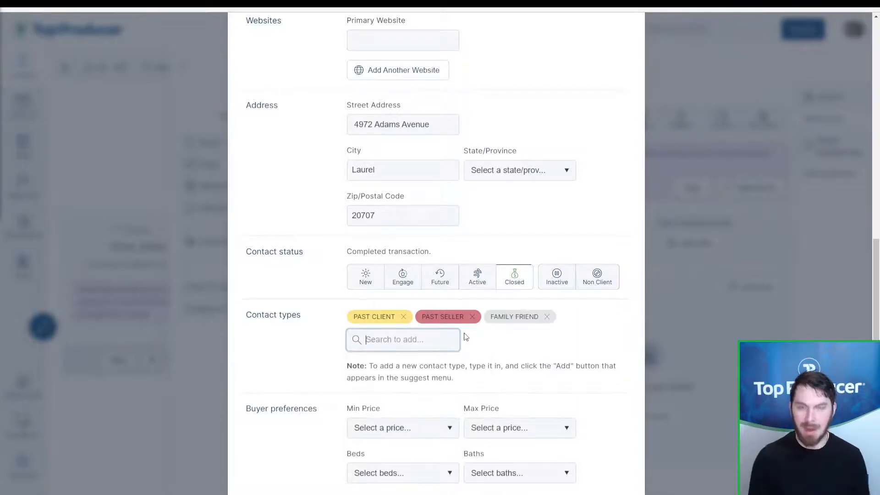
pyautogui.scroll(-4, 453, 333)
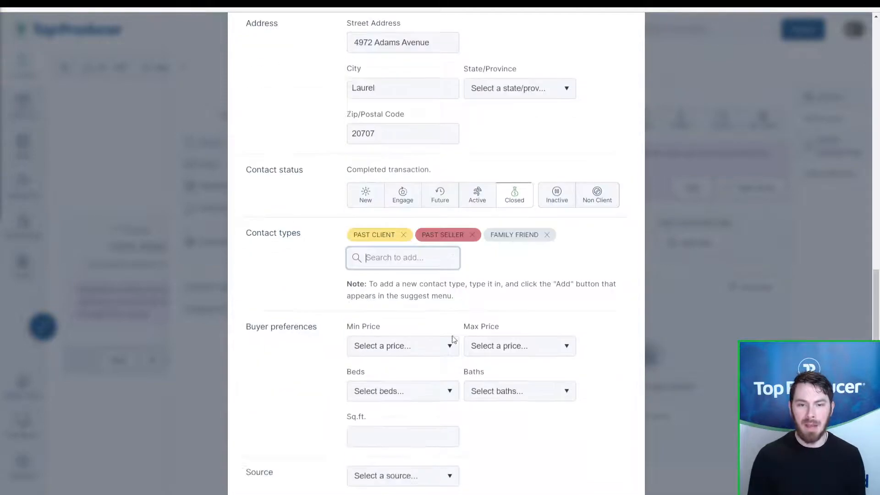
pyautogui.click(604, 470)
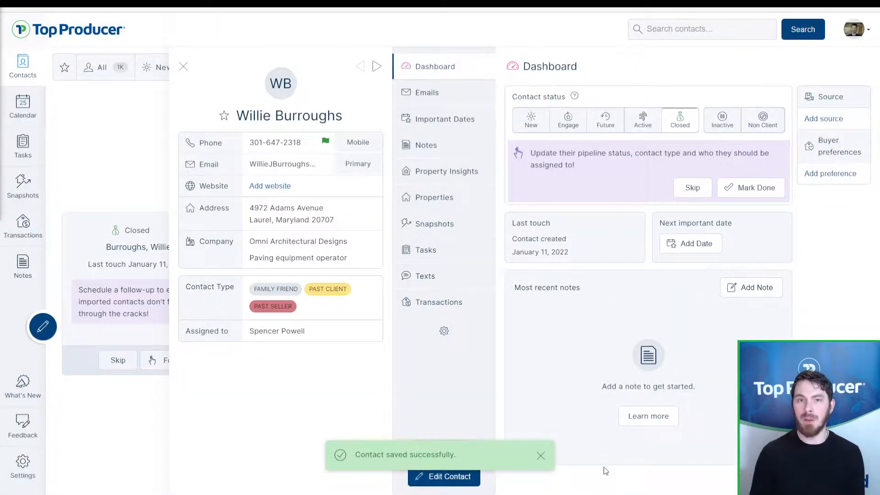
# Step: In Important Dates, add a new date titled 'Closing anniversary'
pyautogui.click(480, 122)
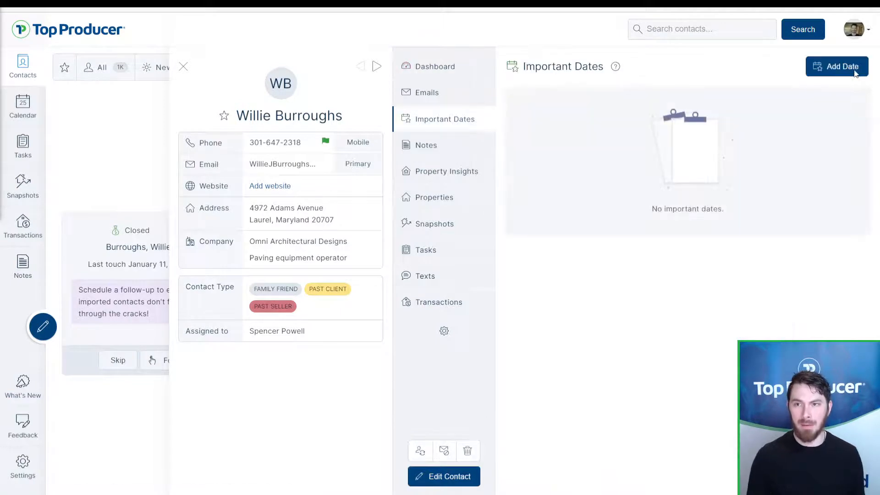
pyautogui.click(855, 69)
pyautogui.click(492, 218)
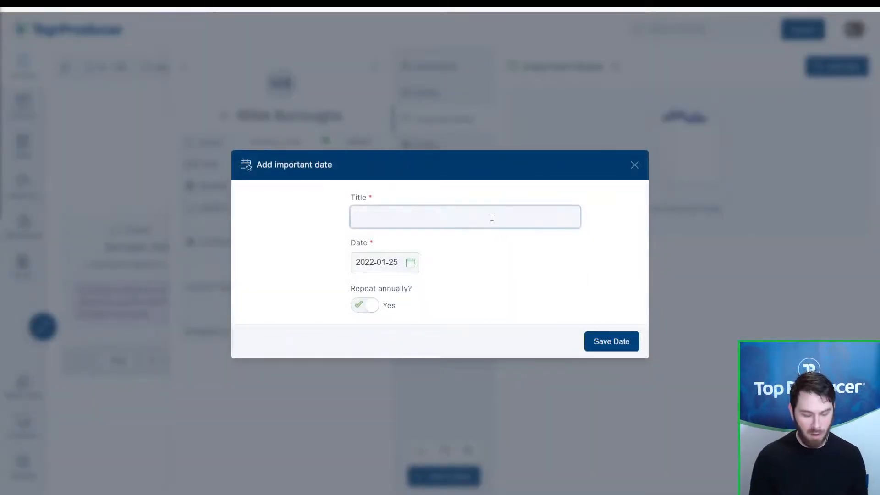
pyautogui.write('Home')
pyautogui.hotkey('ctrl', 'a')
pyautogui.write('Closing ')
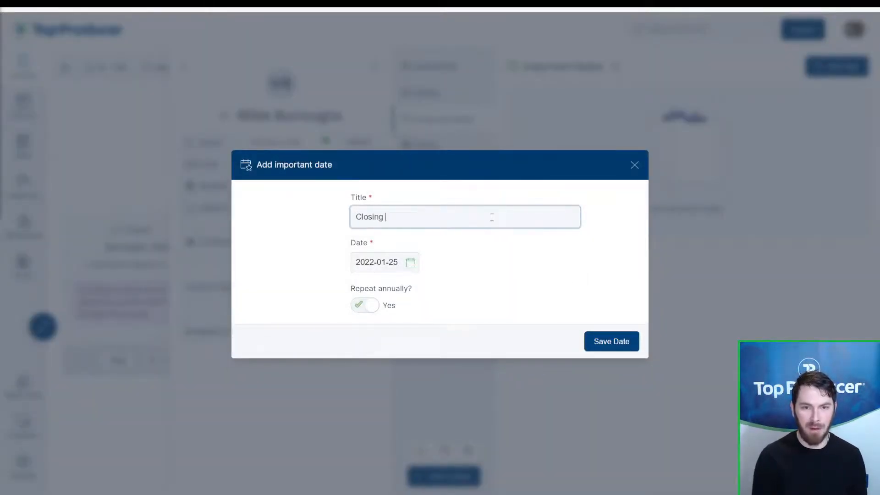
pyautogui.write('anniversary')
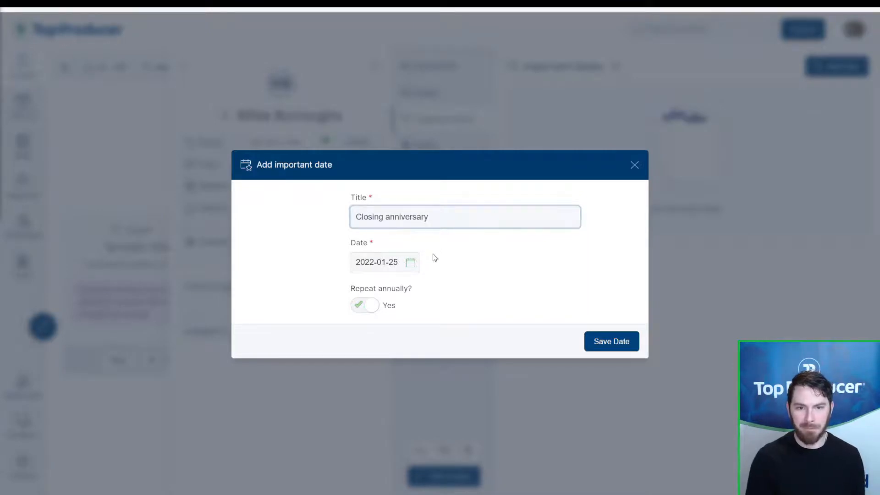
# Step: Set the closing anniversary to November 1, 2021, add '(2021)' to its title, and save it
pyautogui.click(406, 263)
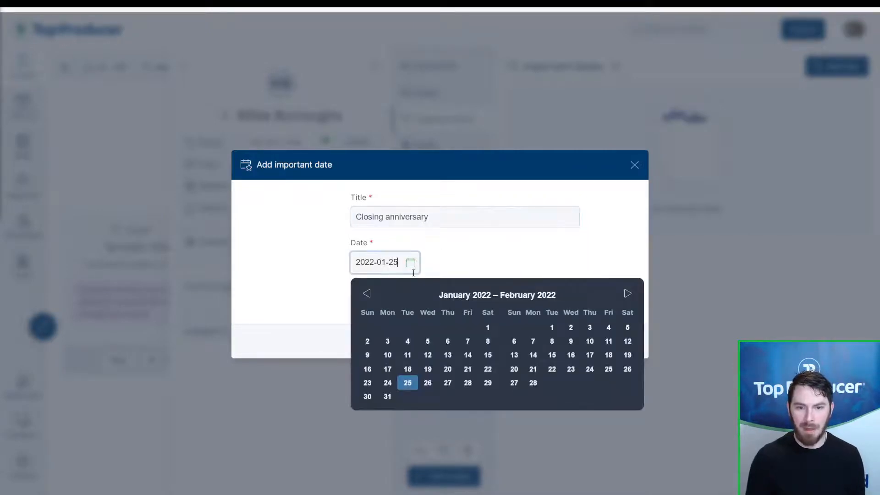
pyautogui.click(366, 293)
pyautogui.click(375, 296)
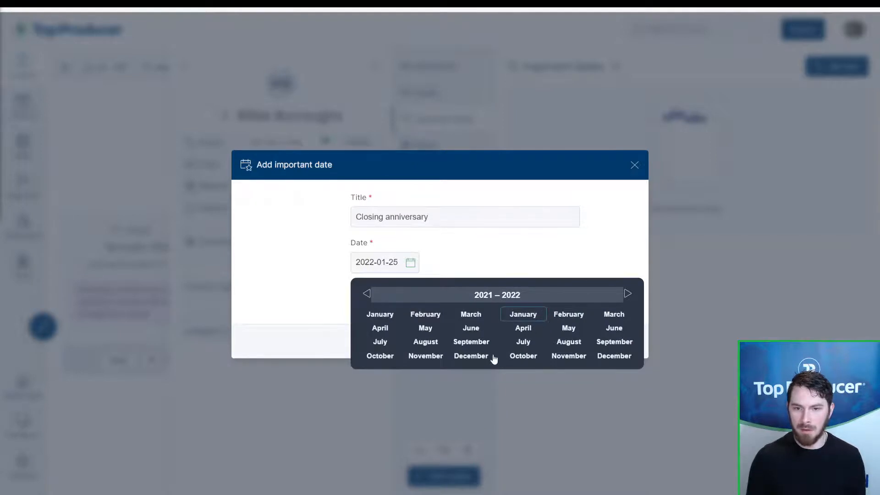
pyautogui.click(514, 299)
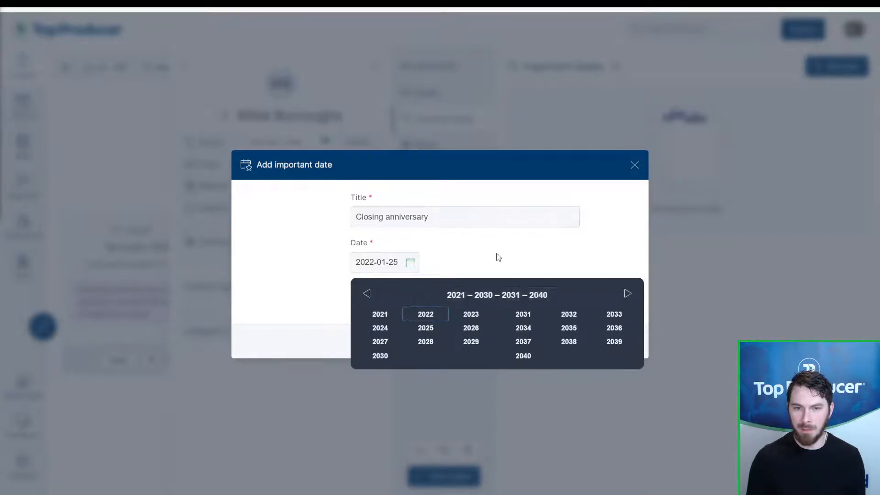
pyautogui.click(385, 262)
pyautogui.click(366, 293)
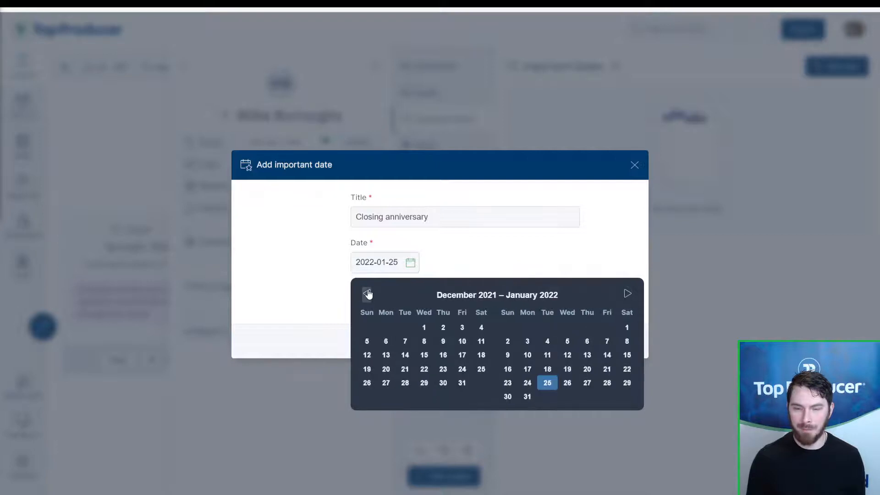
pyautogui.click(367, 293)
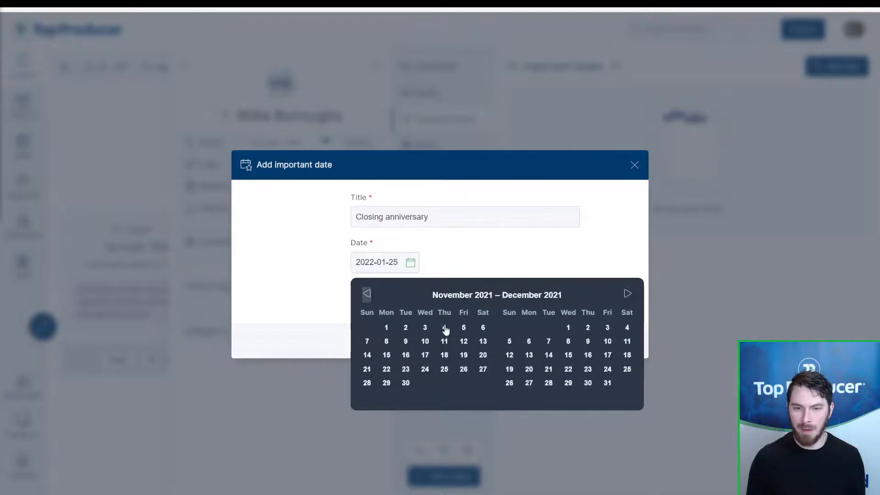
pyautogui.click(386, 328)
pyautogui.click(457, 226)
pyautogui.write('(2021')
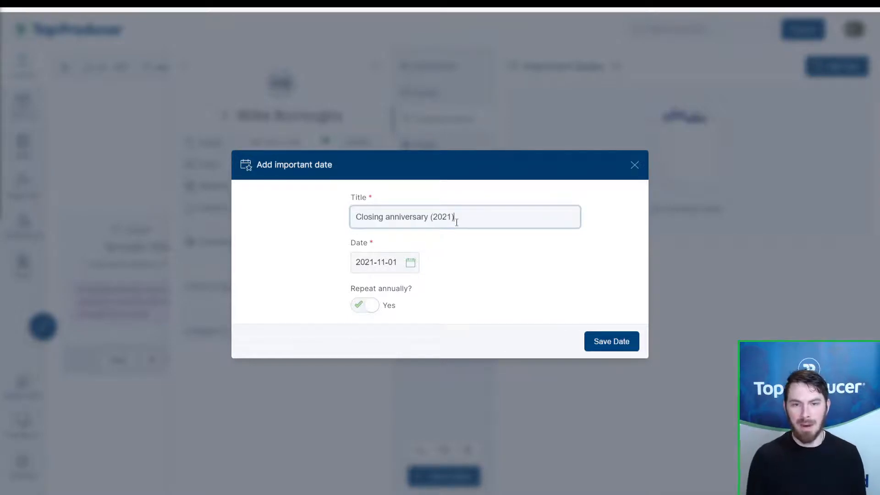
pyautogui.moveTo(457, 222); pyautogui.dragTo(430, 219)
pyautogui.click(430, 220)
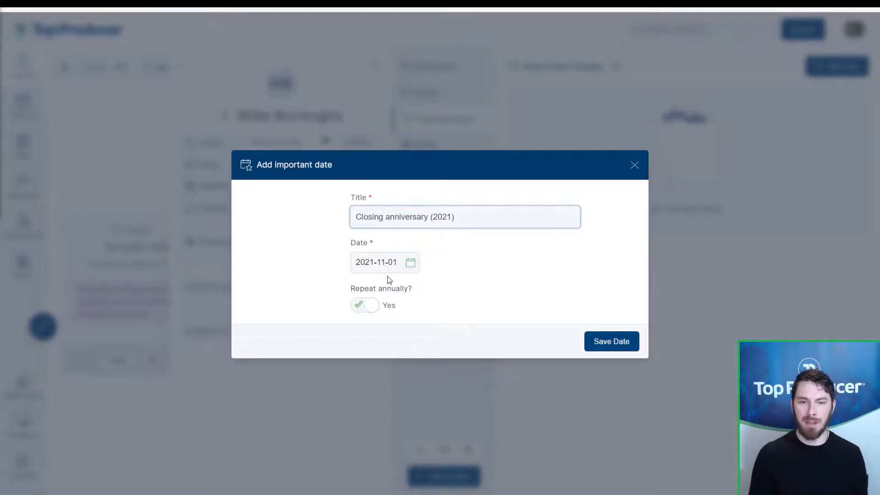
pyautogui.press('ctrl')
pyautogui.press('ctrl')
pyautogui.press('ctrl')
pyautogui.click(604, 340)
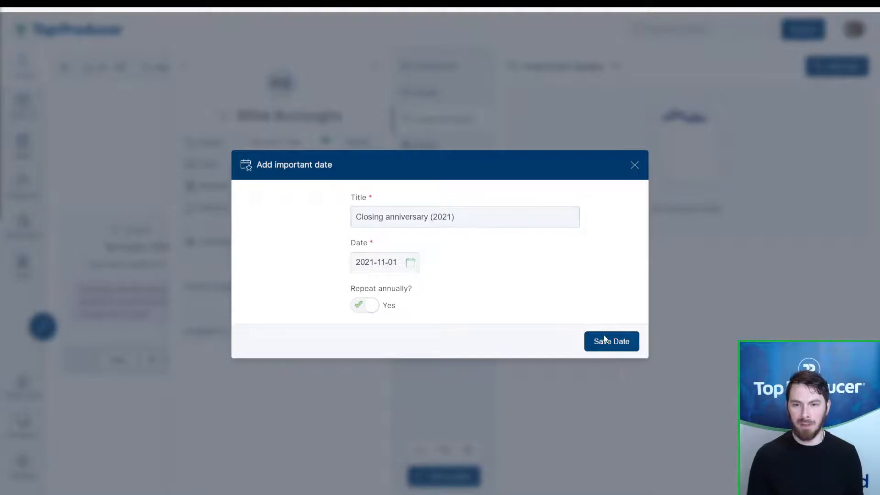
# Step: Add a Birthday important date on June 7, 2022 and save it
pyautogui.press('ctrl')
pyautogui.press('ctrl')
pyautogui.press('ctrl')
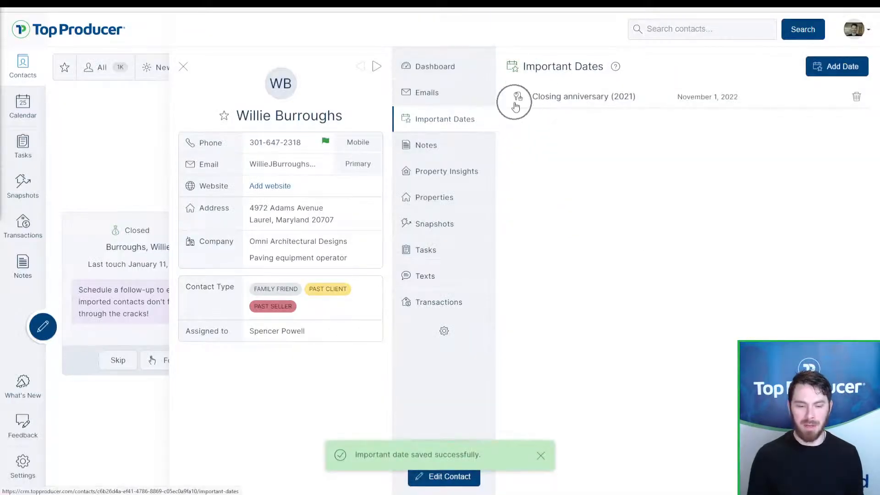
pyautogui.click(864, 68)
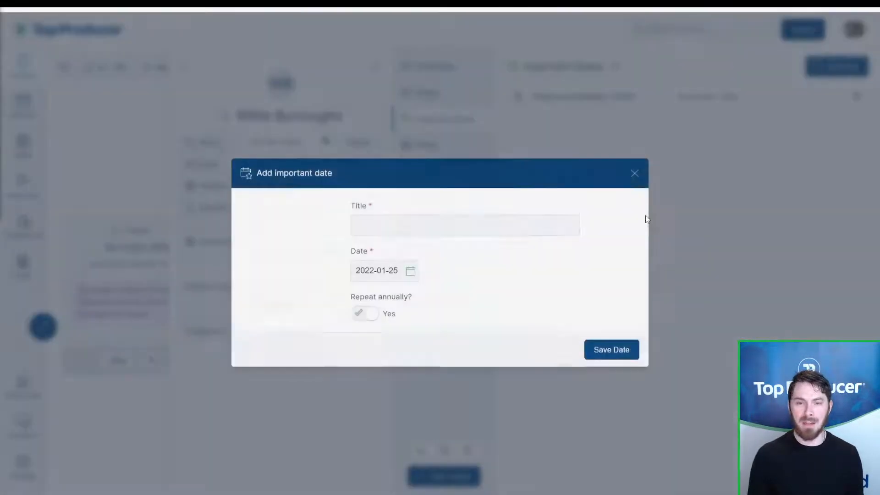
pyautogui.click(414, 225)
pyautogui.write('Birthday')
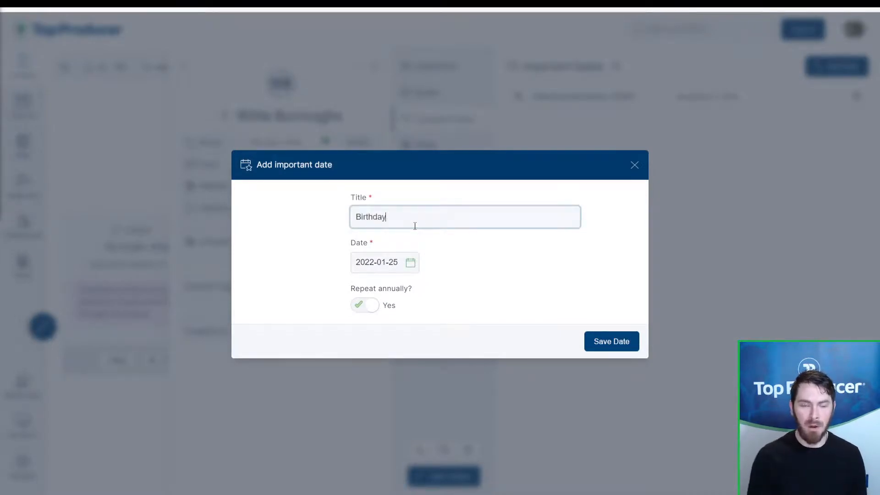
pyautogui.click(418, 265)
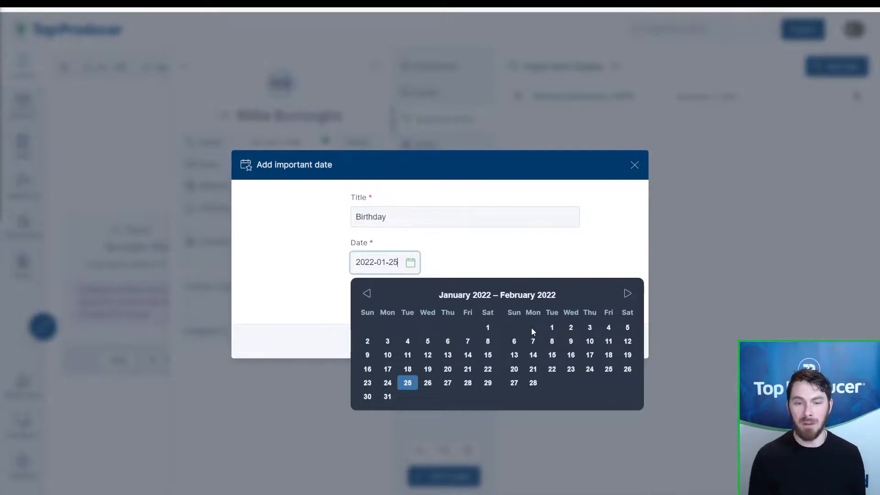
pyautogui.click(627, 294)
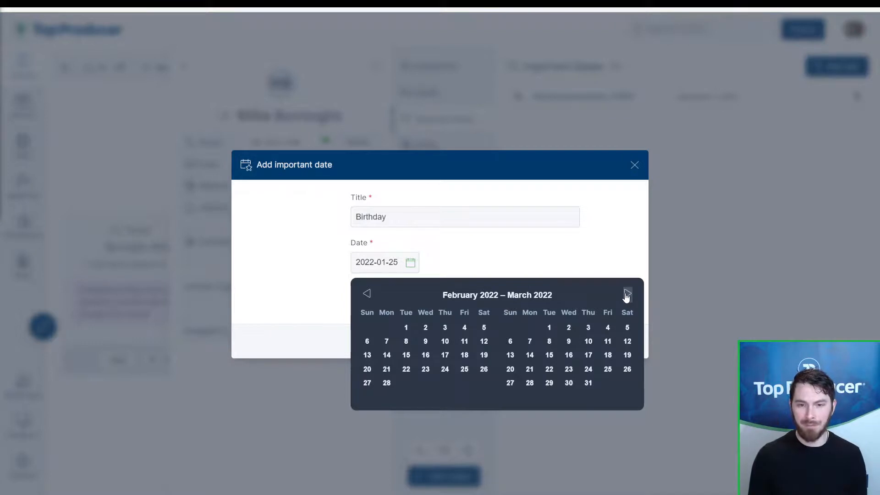
pyautogui.click(628, 294)
pyautogui.click(628, 294)
pyautogui.click(627, 294)
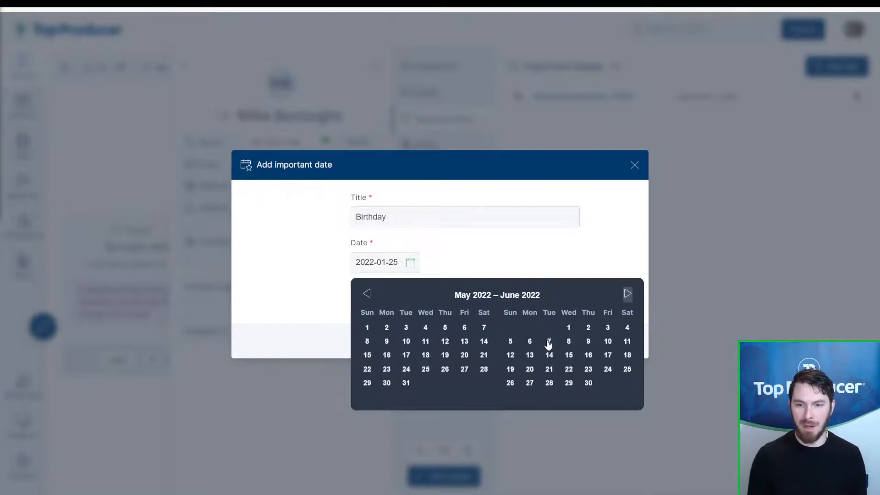
pyautogui.click(548, 341)
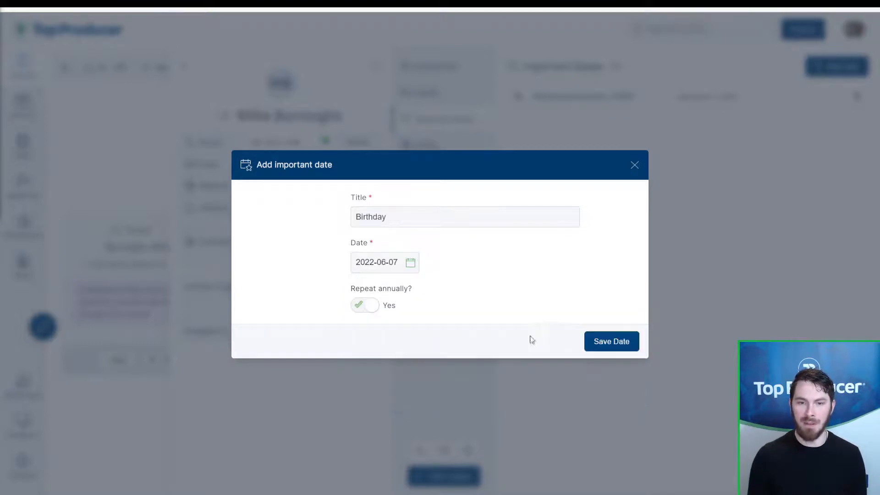
pyautogui.click(613, 343)
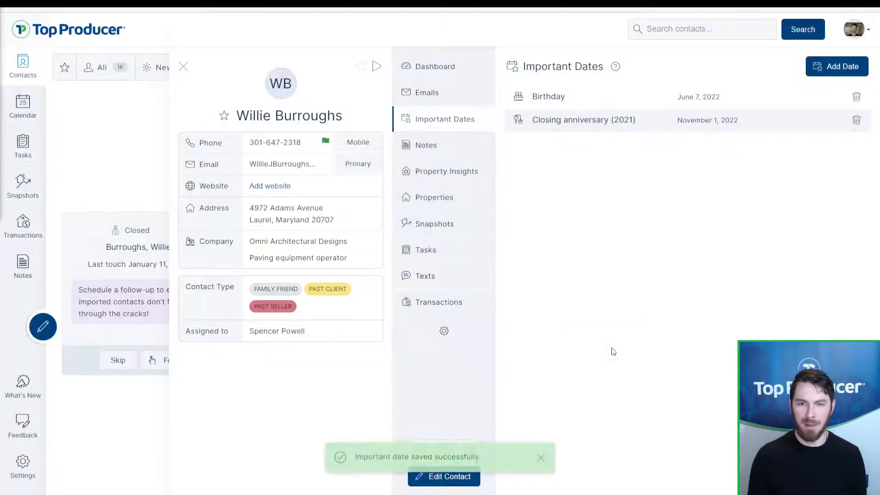
pyautogui.click(546, 118)
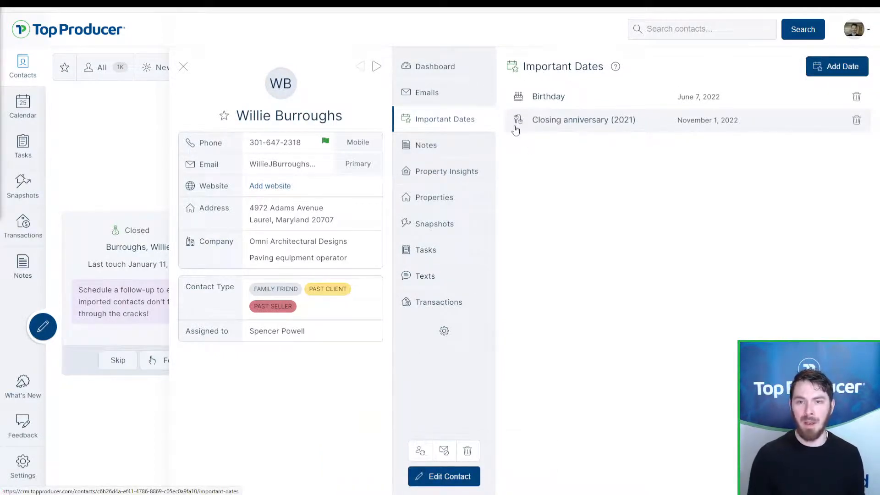
# Step: Recheck important dates, start the coach card wrap-up, cancel it unsaved, and view Email History
pyautogui.click(428, 69)
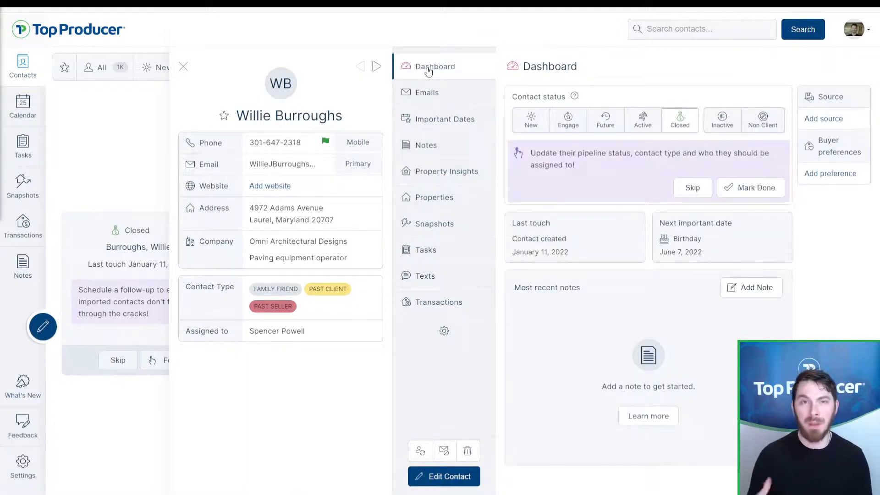
pyautogui.click(269, 268)
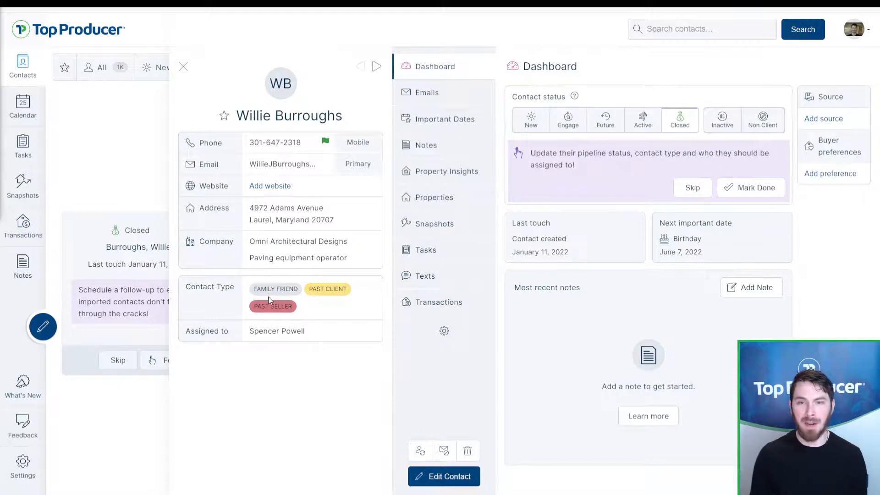
pyautogui.click(423, 128)
pyautogui.click(432, 71)
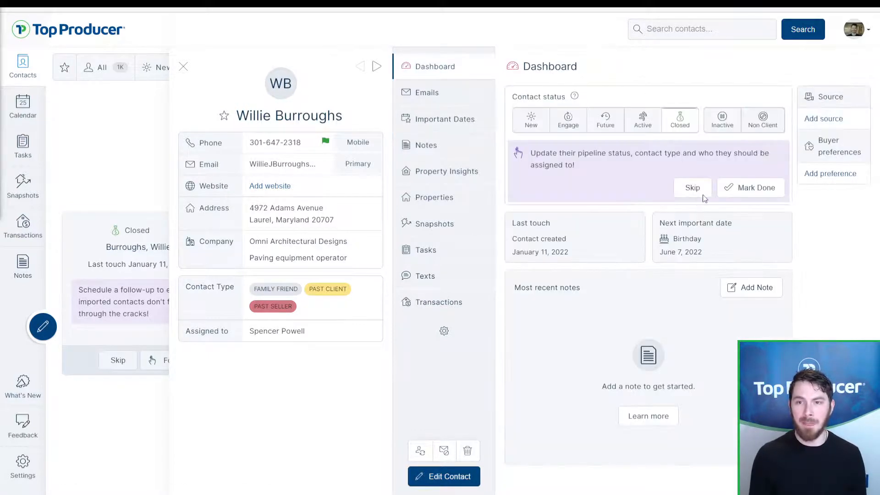
pyautogui.click(743, 189)
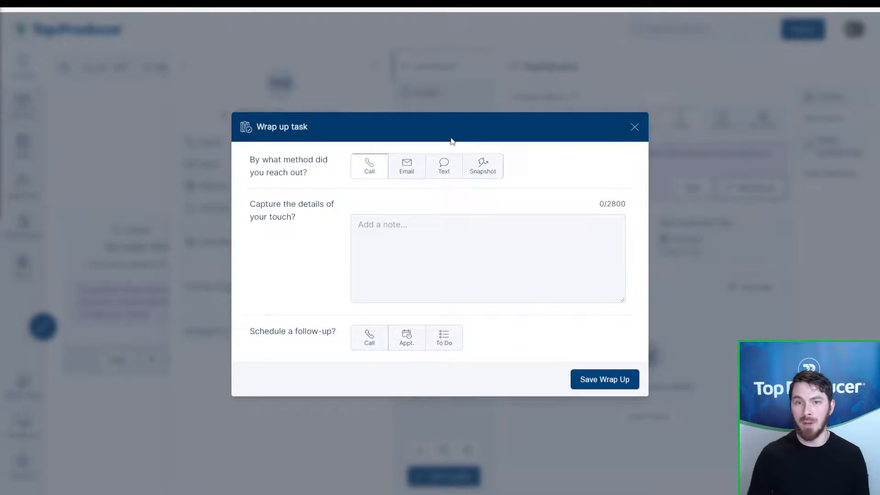
pyautogui.click(635, 128)
pyautogui.click(454, 97)
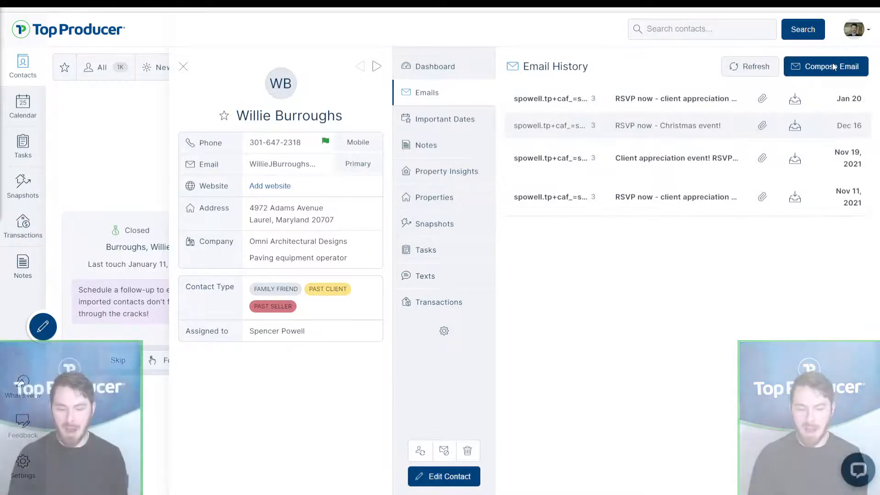
# Step: Compose an email from the General reconnect template and delete its extra sign-off
pyautogui.click(833, 67)
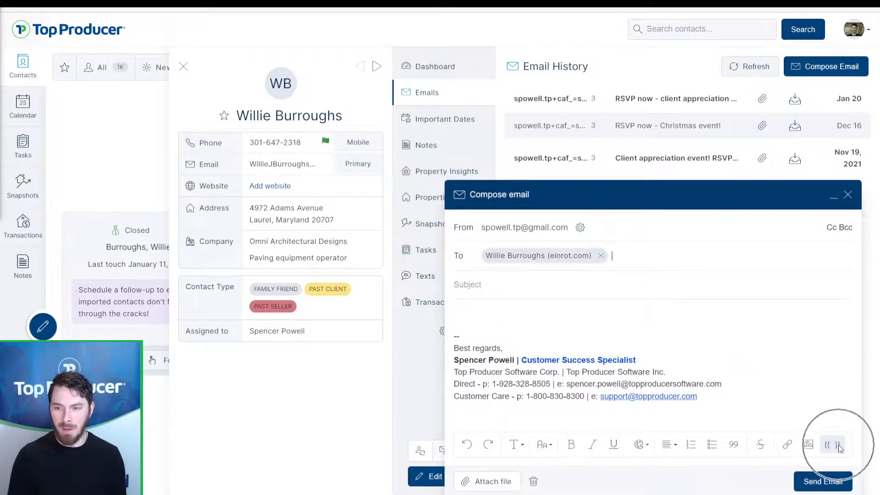
pyautogui.click(839, 447)
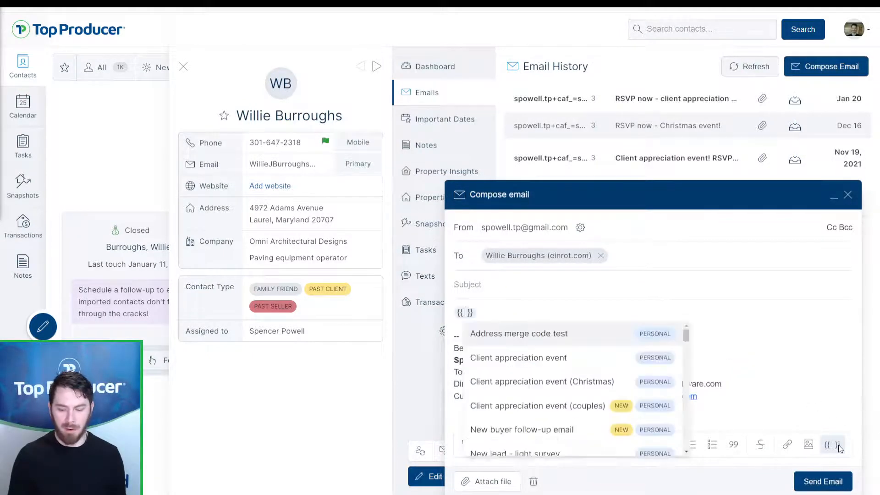
pyautogui.scroll(-2, 599, 373)
pyautogui.scroll(-6, 600, 374)
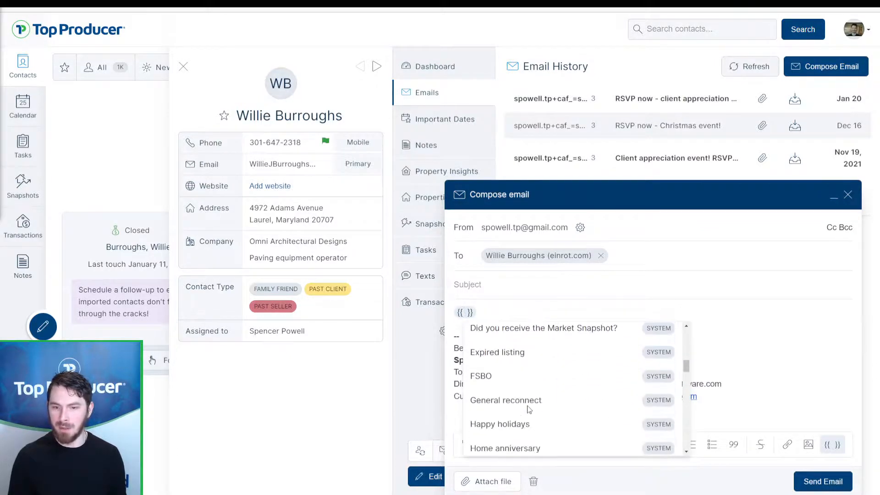
pyautogui.click(530, 405)
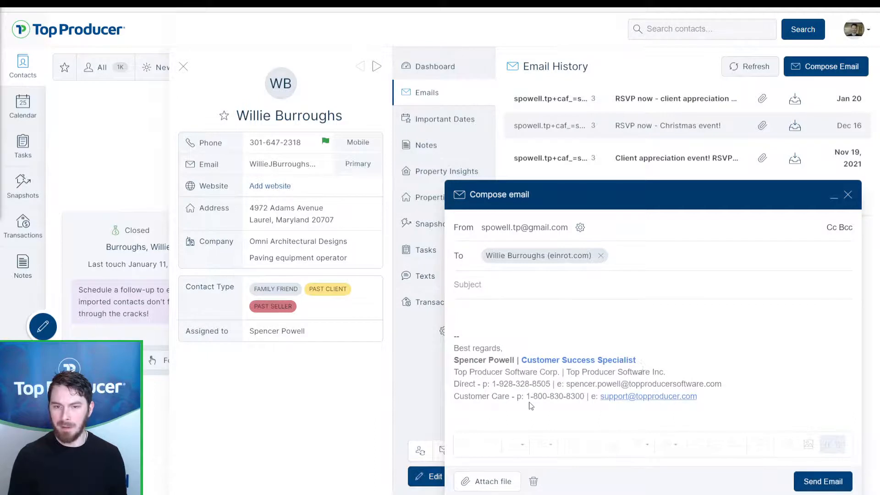
pyautogui.moveTo(487, 331); pyautogui.dragTo(456, 305)
pyautogui.press('BackSpace')
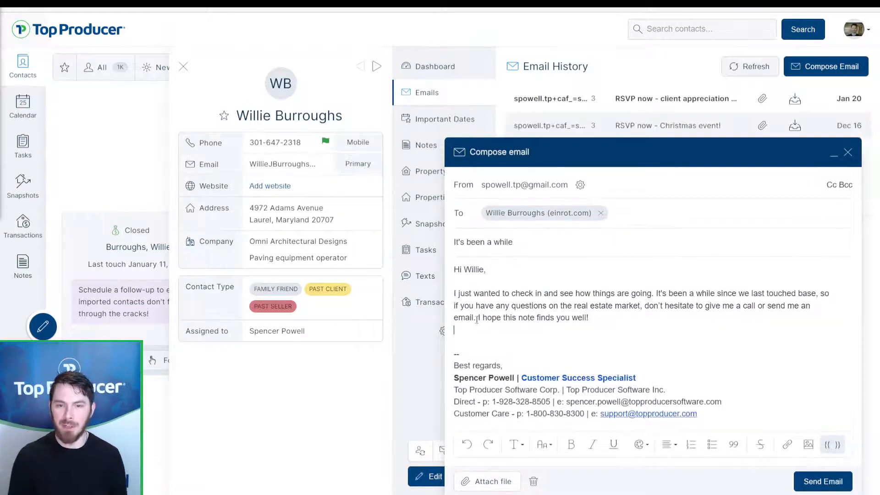
pyautogui.press('BackSpace')
pyautogui.press('Delete')
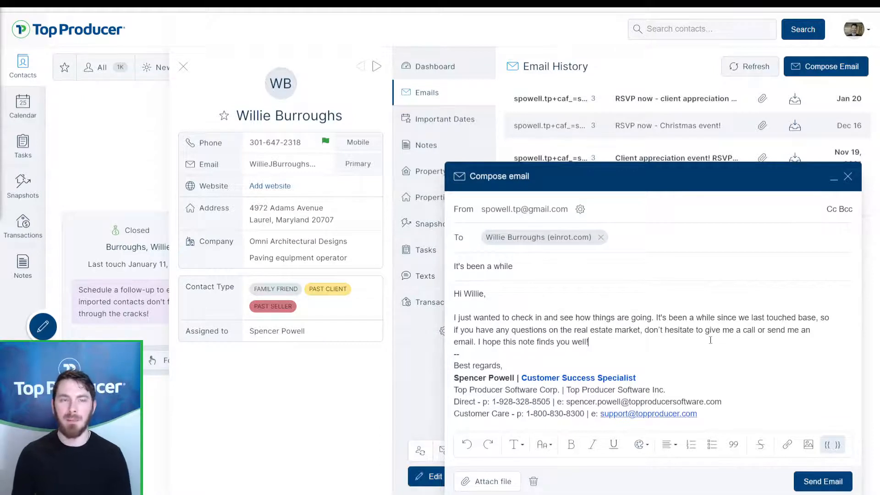
# Step: Send the 'It's been a while' email and return to the contact's dashboard
pyautogui.click(796, 479)
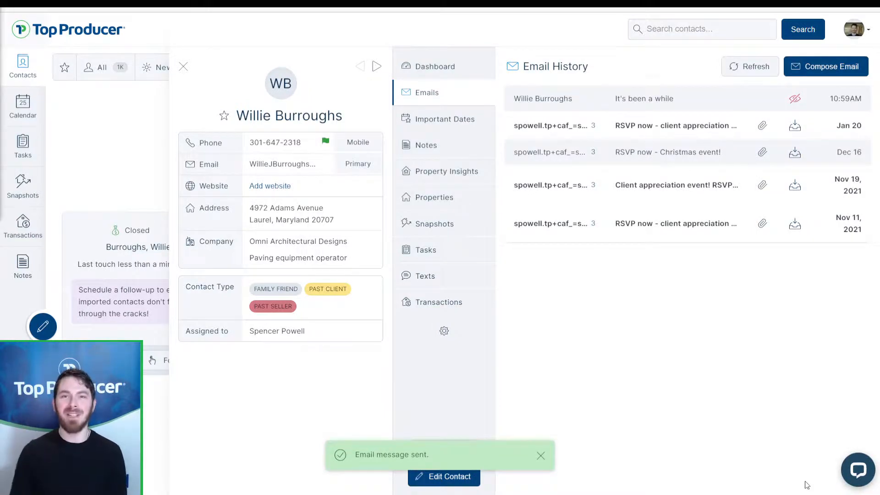
pyautogui.click(797, 105)
pyautogui.click(800, 106)
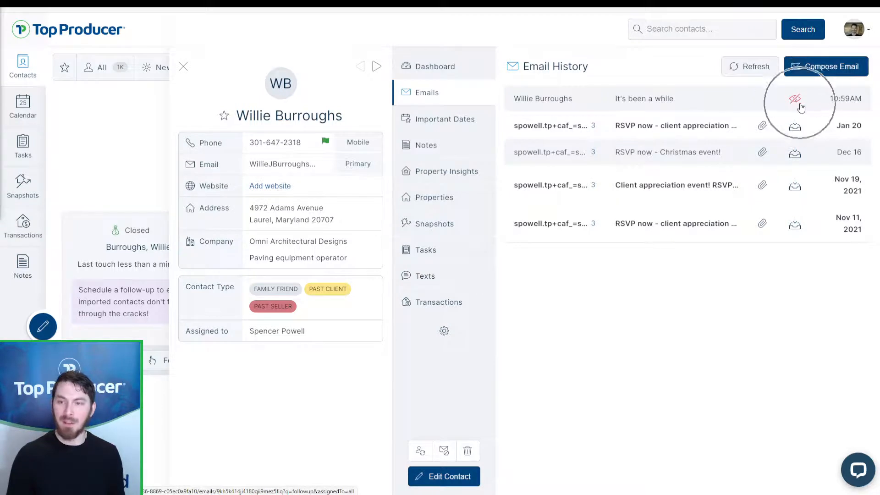
pyautogui.click(800, 106)
pyautogui.click(799, 107)
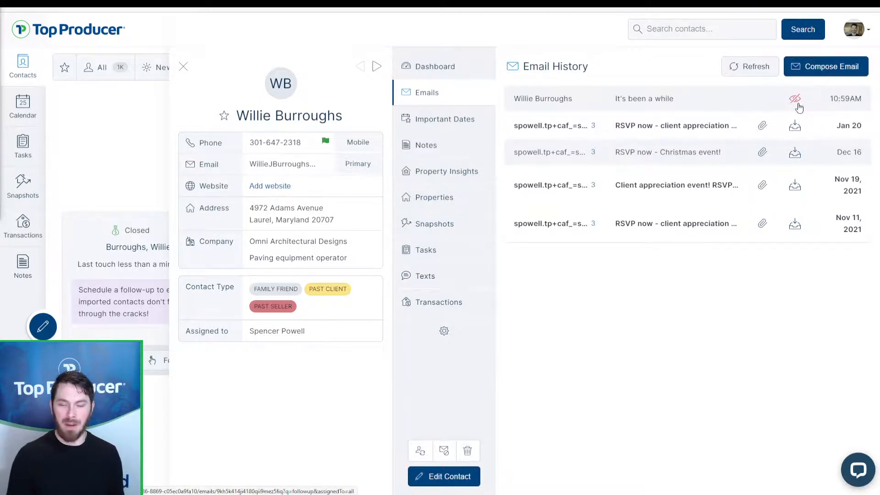
pyautogui.click(799, 107)
pyautogui.click(798, 107)
pyautogui.click(797, 109)
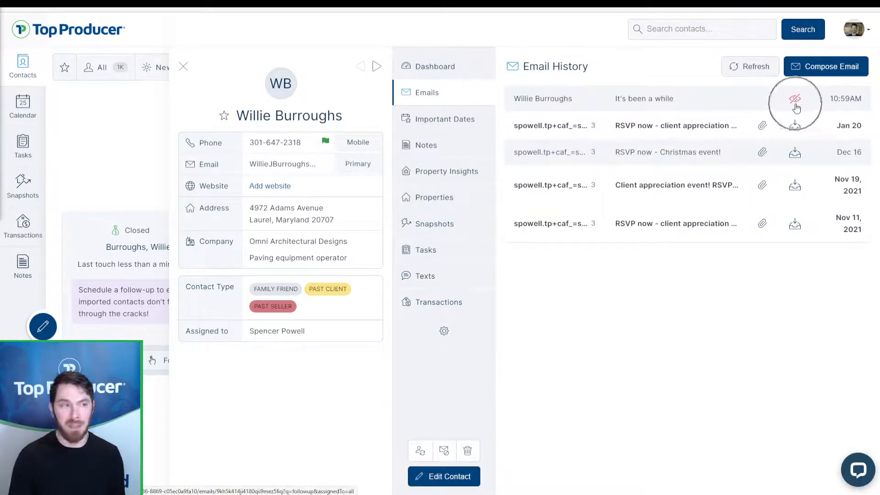
pyautogui.click(443, 66)
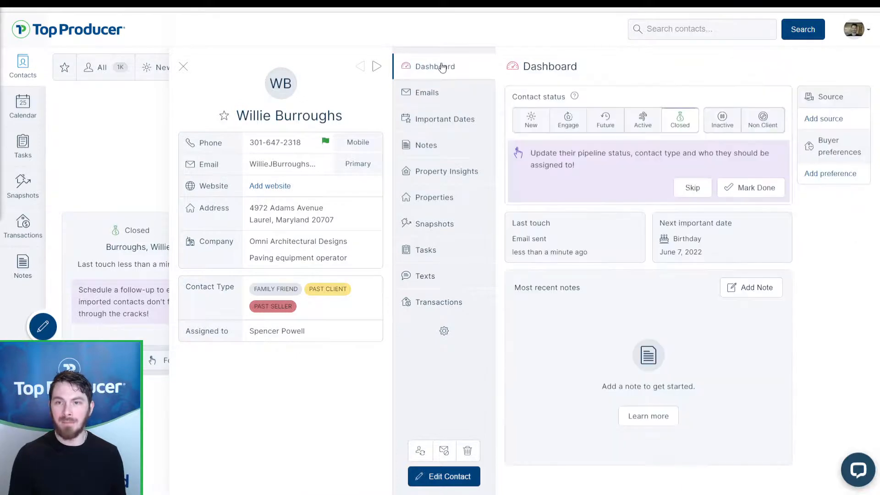
# Step: Mark the coach task done as an Email touch with the note 'sent general reconnect email'
pyautogui.click(743, 194)
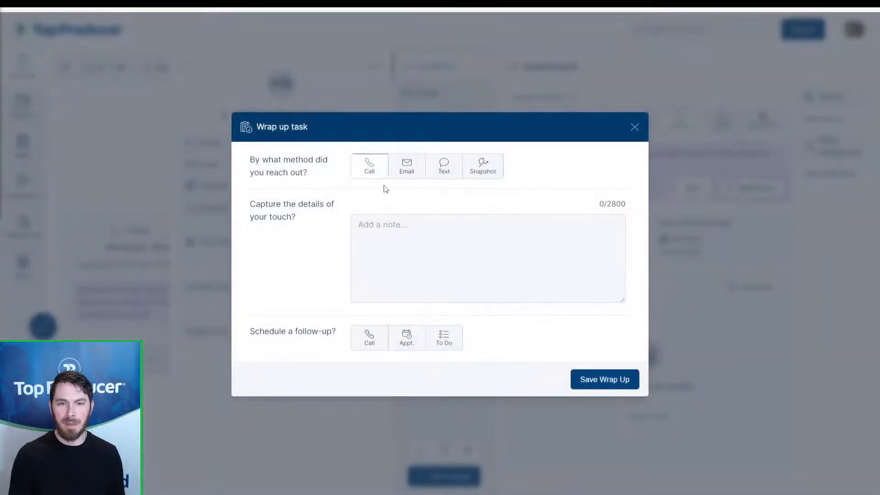
pyautogui.click(407, 167)
pyautogui.click(420, 242)
pyautogui.write('sent ')
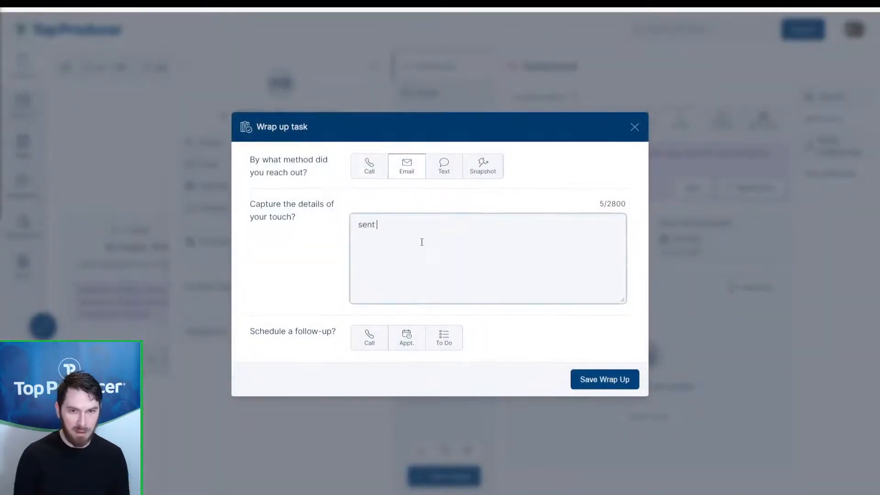
pyautogui.write('general re')
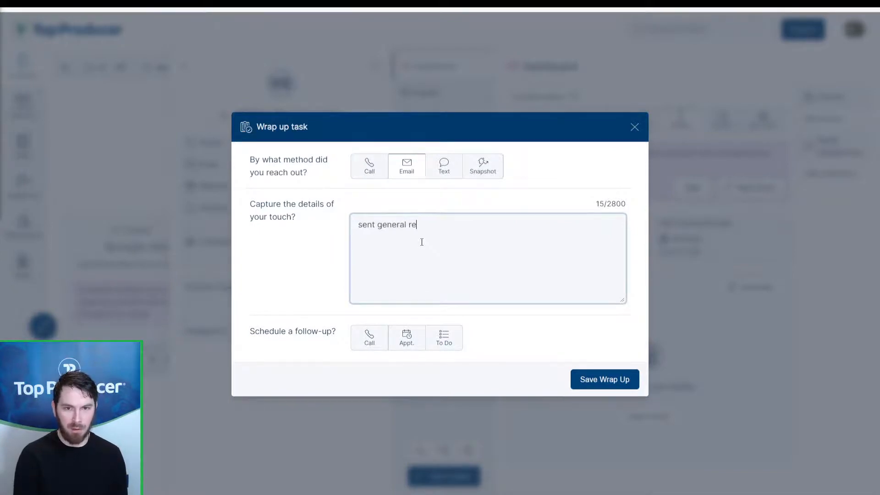
pyautogui.write('connect email')
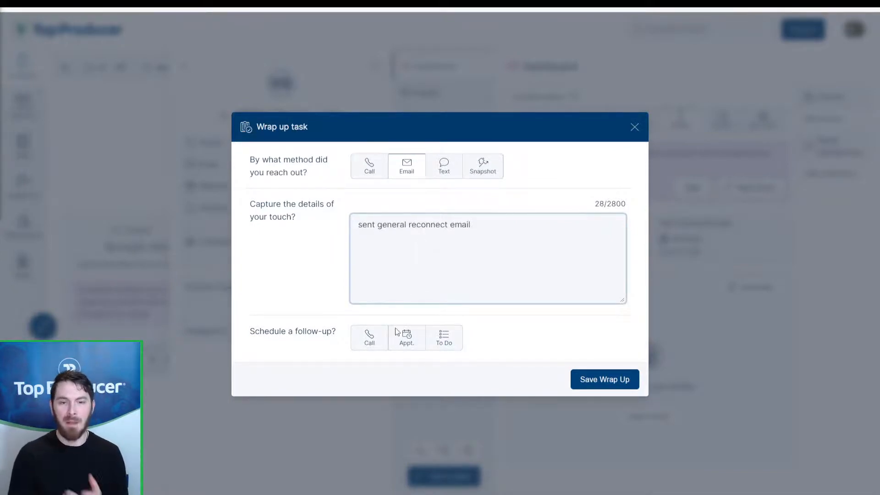
# Step: Add a To Do follow-up 'Check email history' due January 29, 2022, and save the wrap-up
pyautogui.click(377, 342)
pyautogui.click(405, 277)
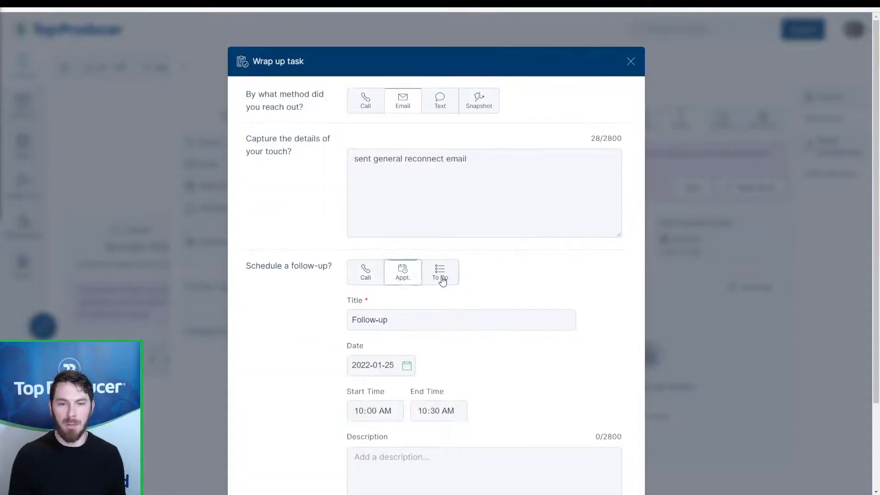
pyautogui.click(440, 274)
pyautogui.scroll(-2, 522, 284)
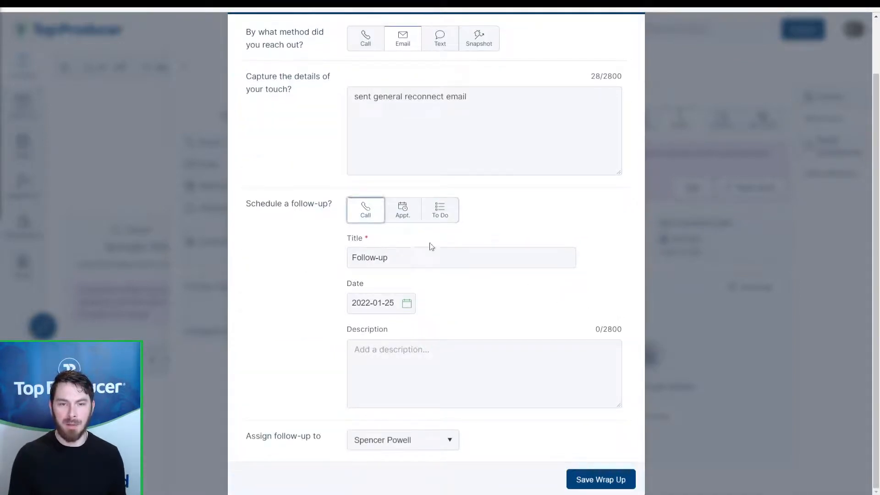
pyautogui.click(388, 258)
pyautogui.tripleClick(389, 258)
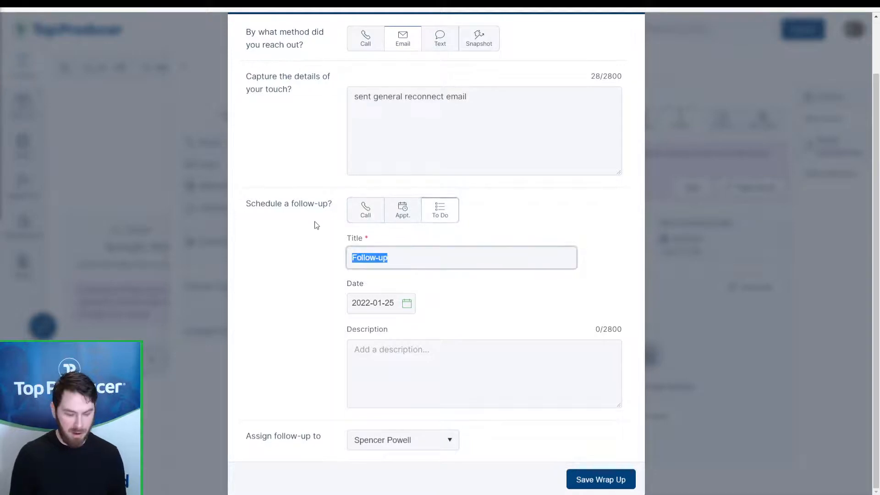
pyautogui.write('Check email history')
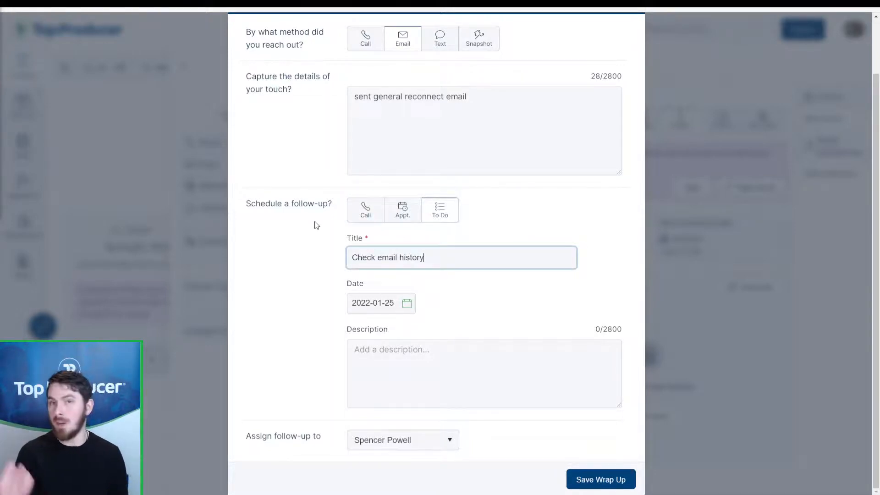
pyautogui.click(391, 299)
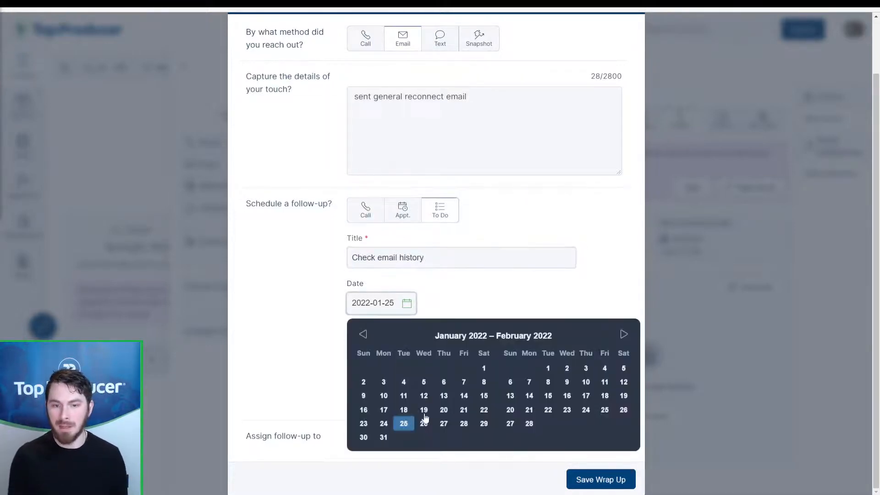
pyautogui.click(484, 425)
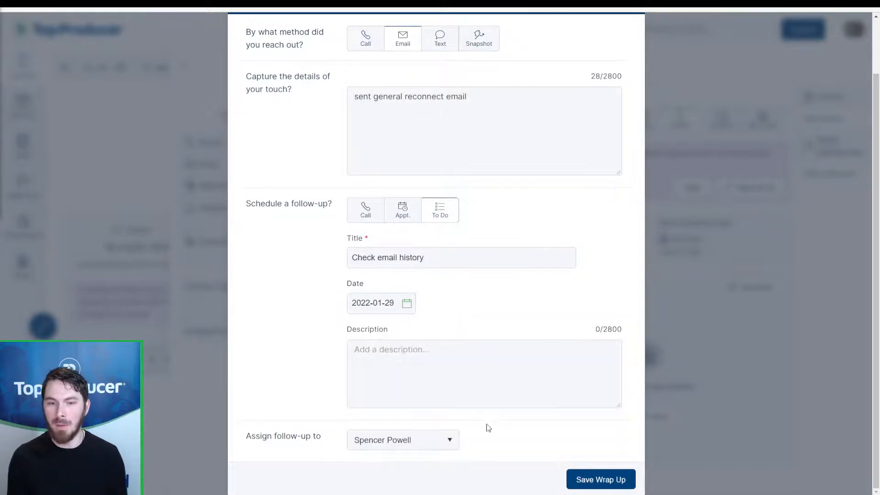
pyautogui.click(587, 482)
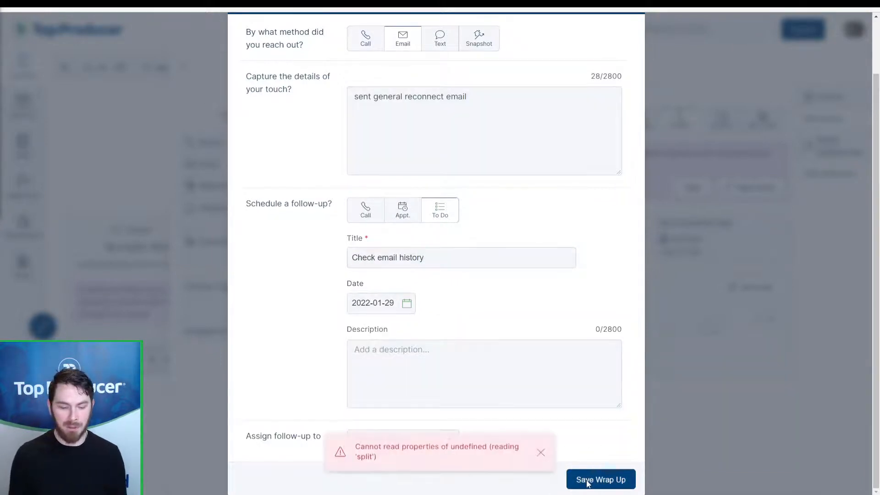
pyautogui.scroll(2, 637, 137)
pyautogui.click(631, 61)
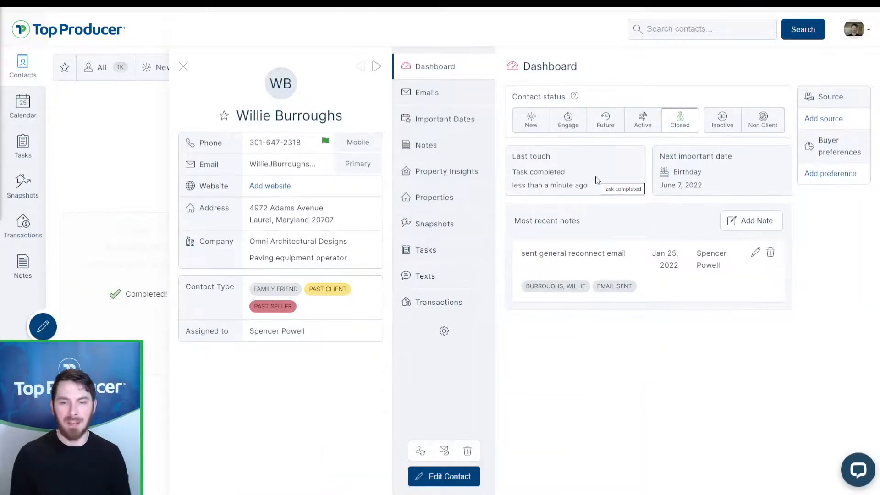
# Step: Close the contact record to return to the Follow-up Coach, where its card shows Completed
pyautogui.click(184, 67)
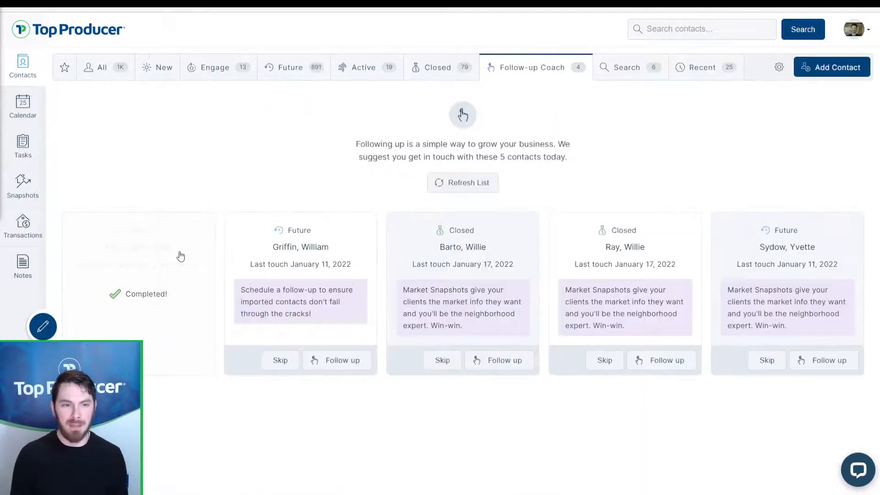
pyautogui.click(169, 326)
pyautogui.click(171, 327)
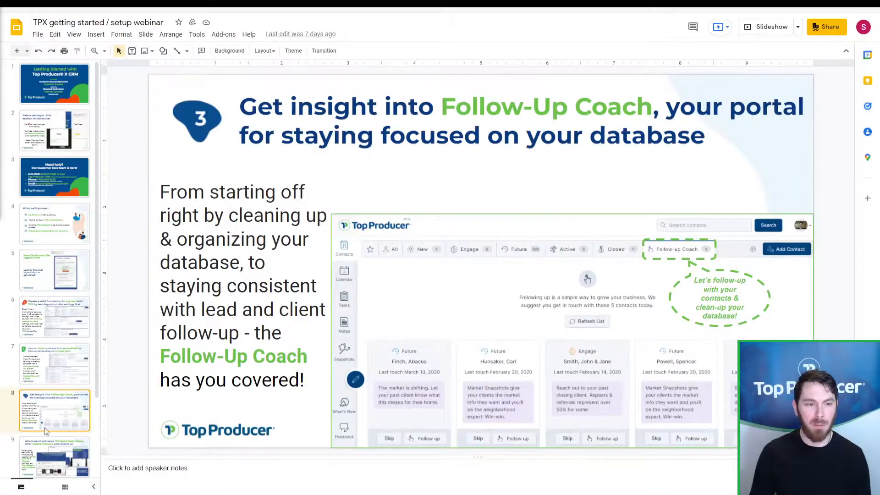
# Step: Present the deck from slide 9, 'What's next?', and advance to the help and community resources slide
pyautogui.press('Down')
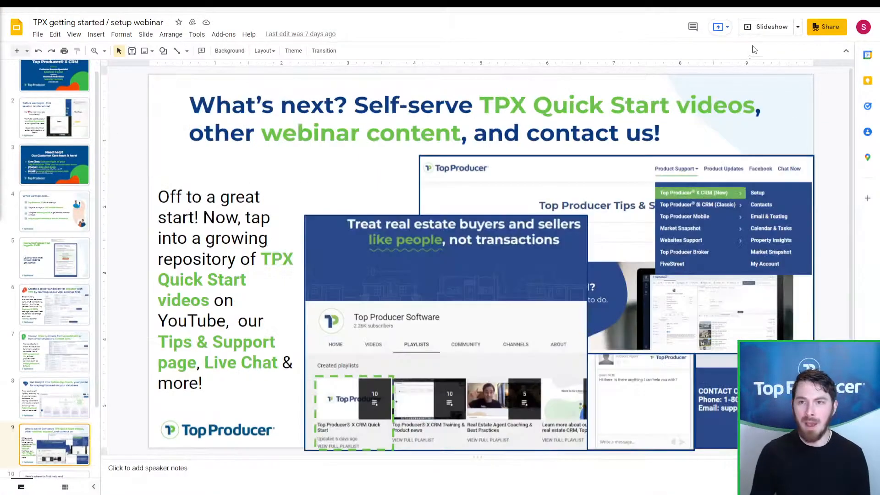
pyautogui.click(769, 28)
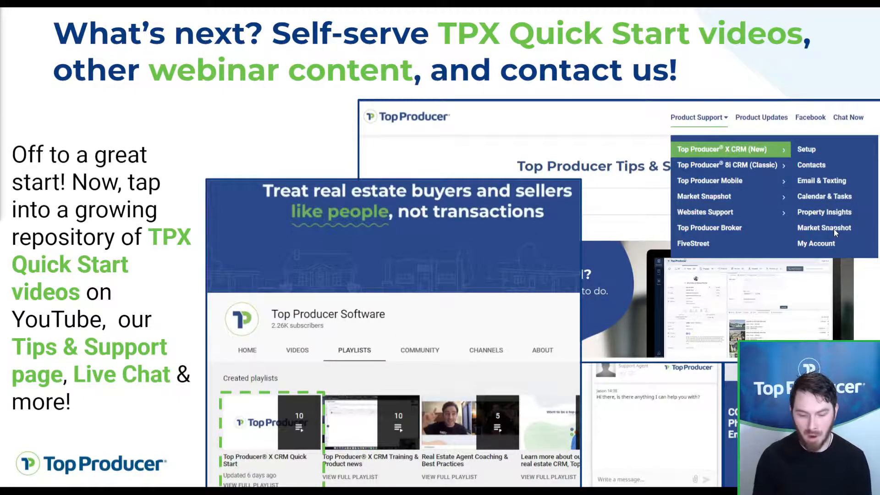
pyautogui.click(830, 240)
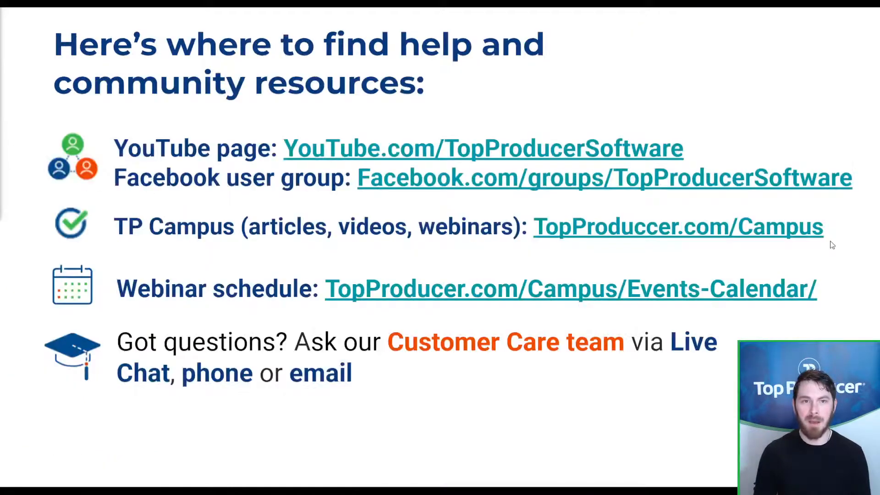